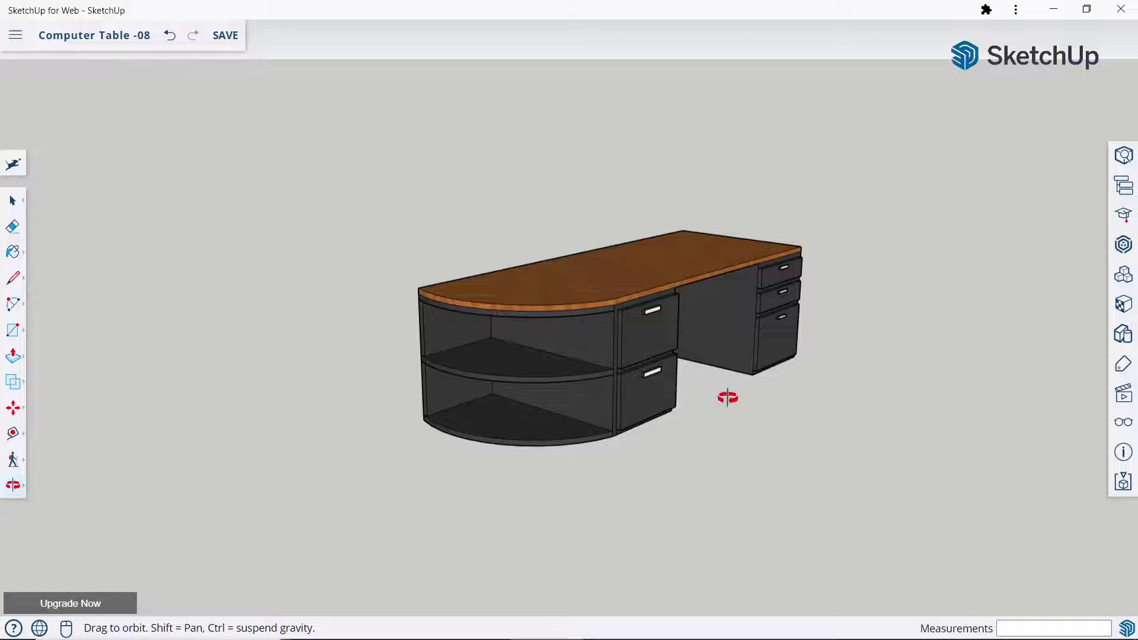
Orbit the view and commit the 800 by 1500 mm rectangle base
mouse_move(728, 398)
mouse_down()
mouse_move(579, 432)
mouse_move(617, 409)
mouse_move(694, 425)
mouse_up()
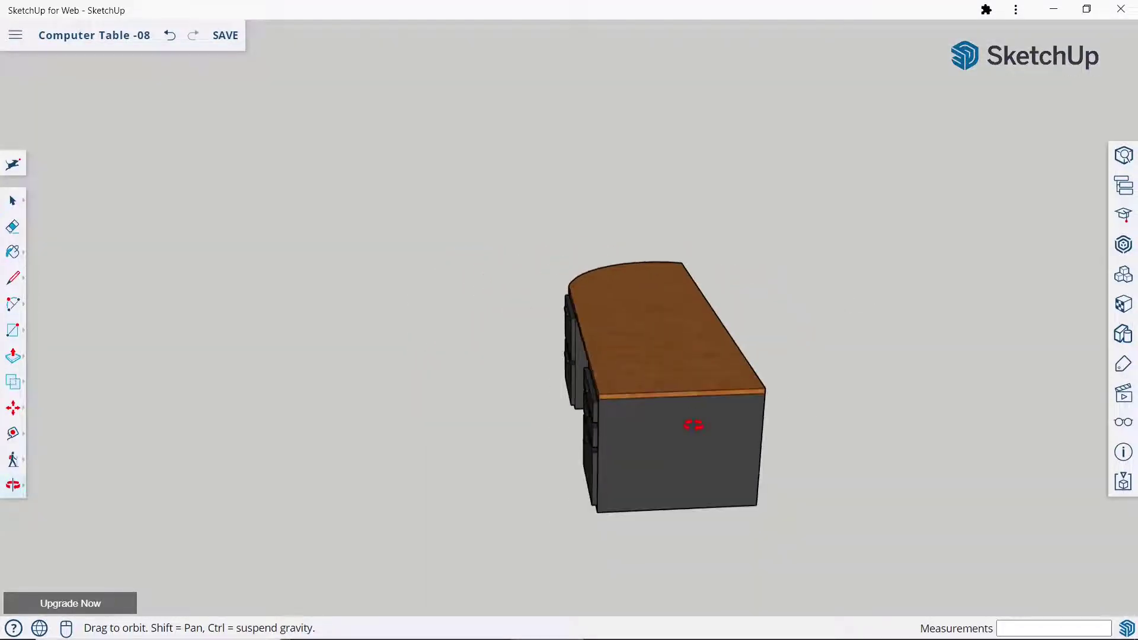
mouse_move(692, 473)
mouse_down()
mouse_move(624, 452)
mouse_move(589, 412)
mouse_move(859, 375)
mouse_move(746, 407)
mouse_move(752, 414)
mouse_move(498, 391)
mouse_move(515, 363)
mouse_move(679, 350)
mouse_move(647, 363)
mouse_move(609, 302)
mouse_move(620, 267)
mouse_move(567, 384)
mouse_up()
drag(587, 449, 756, 545)
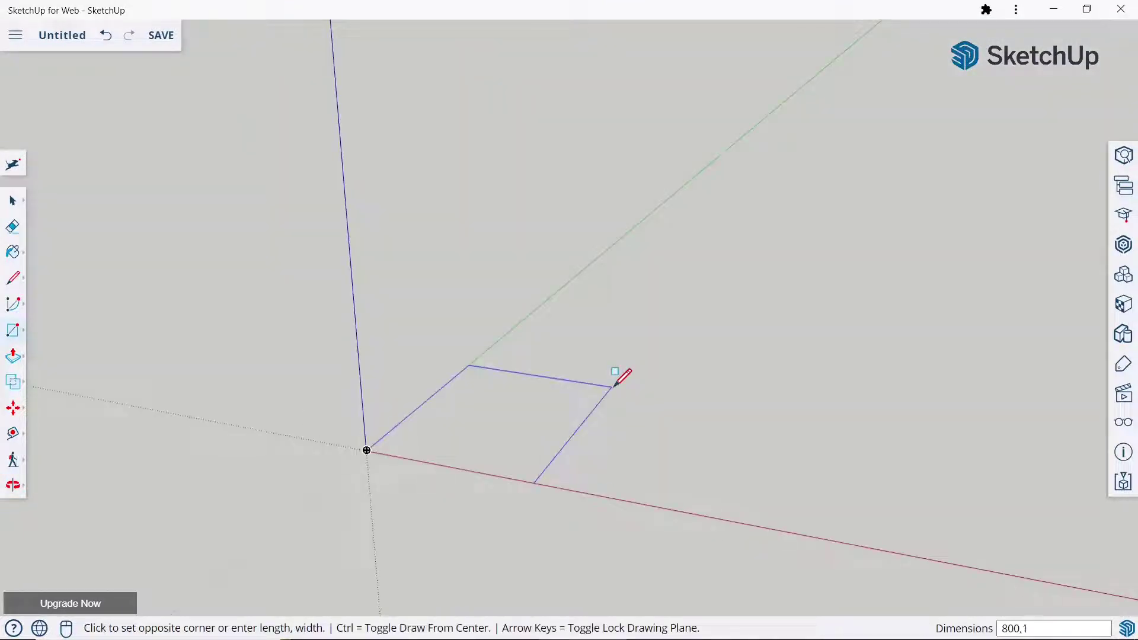
text(0)
key(Return)
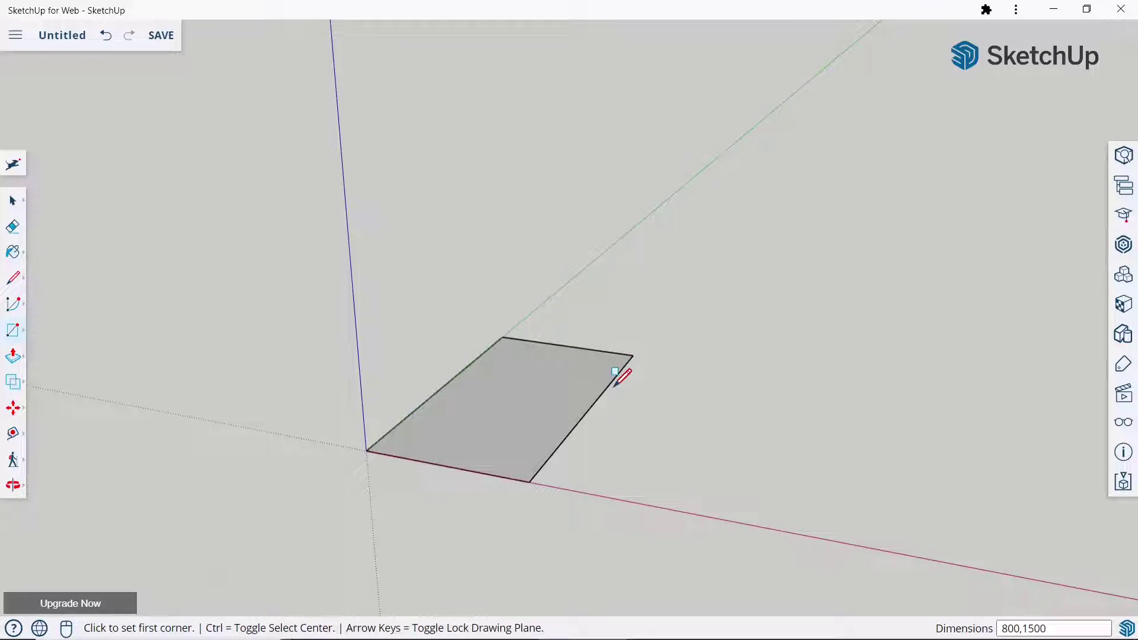
Raise the rectangle 50 mm, then add a separate 500 mm layer with Ctrl
click(12, 358)
click(559, 407)
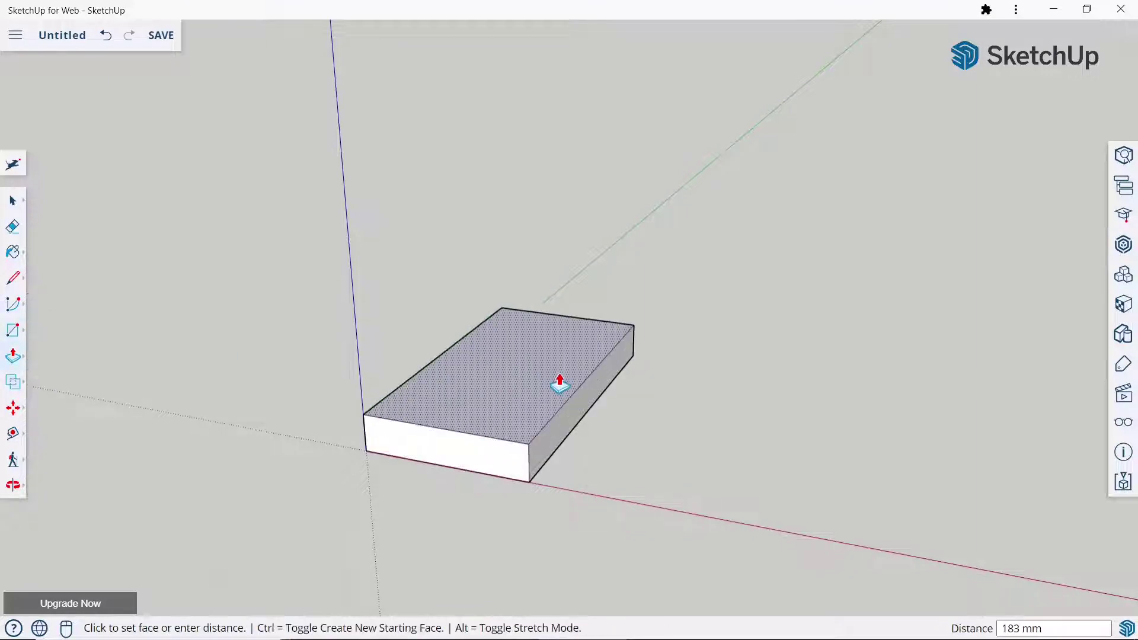
key(Return)
click(557, 384)
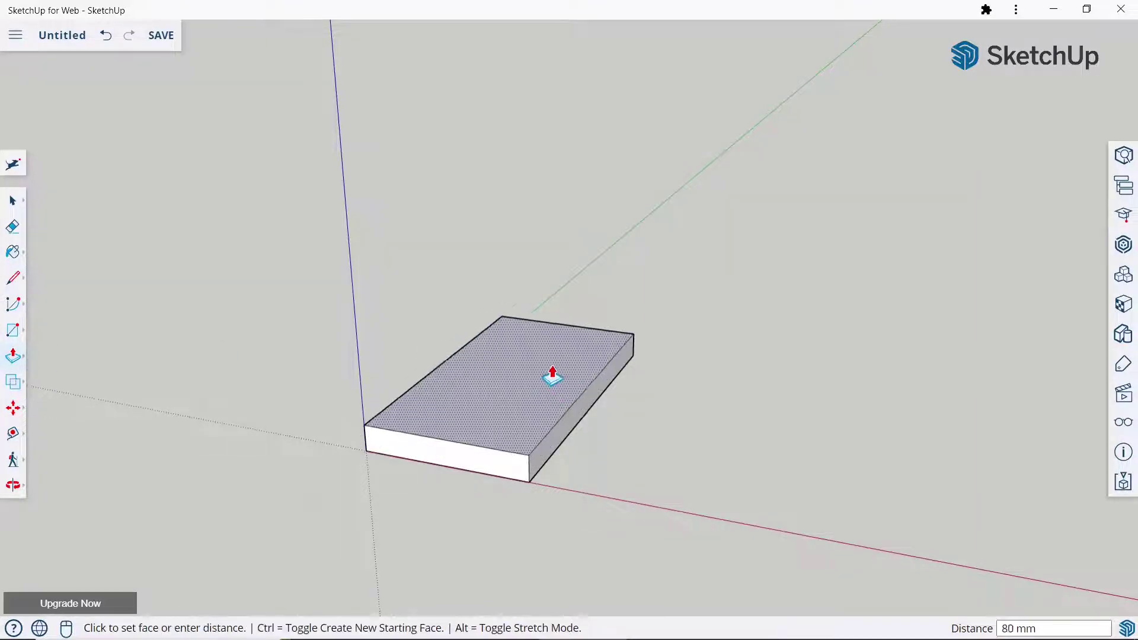
key(ctrl)
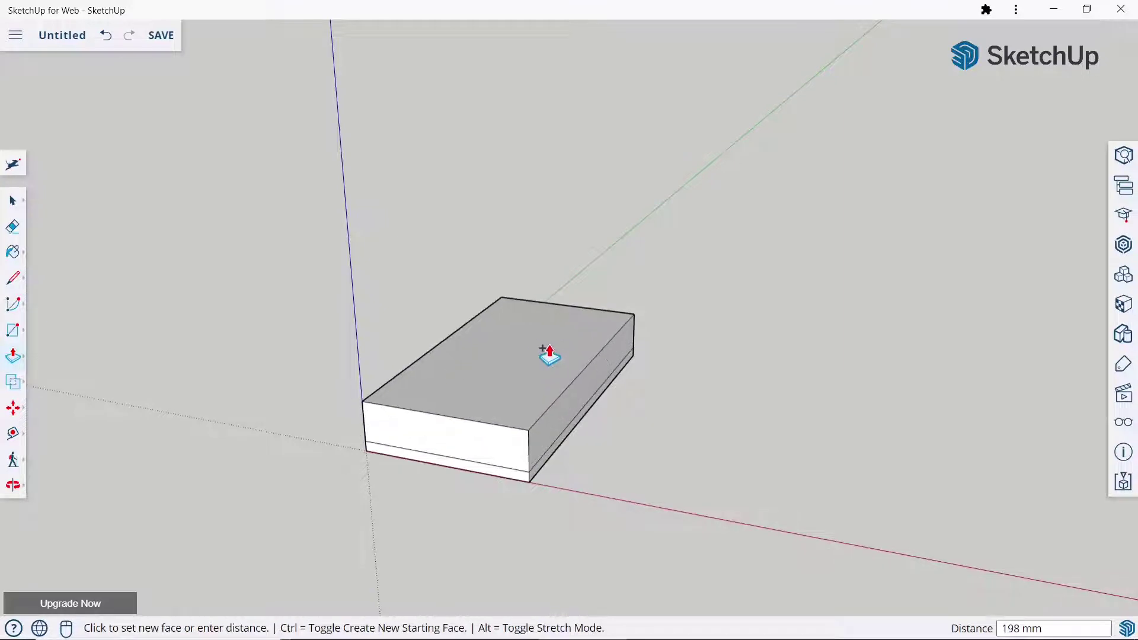
key(Return)
Stack further 50, 500 and 50 mm layers to finish the box
click(539, 345)
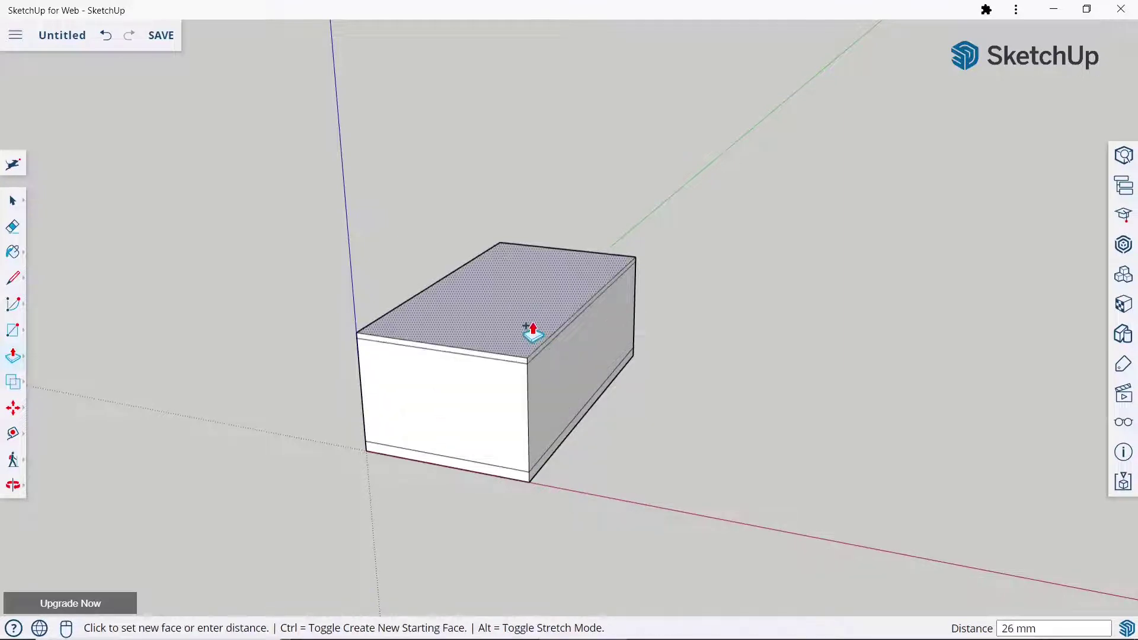
key(Return)
click(532, 329)
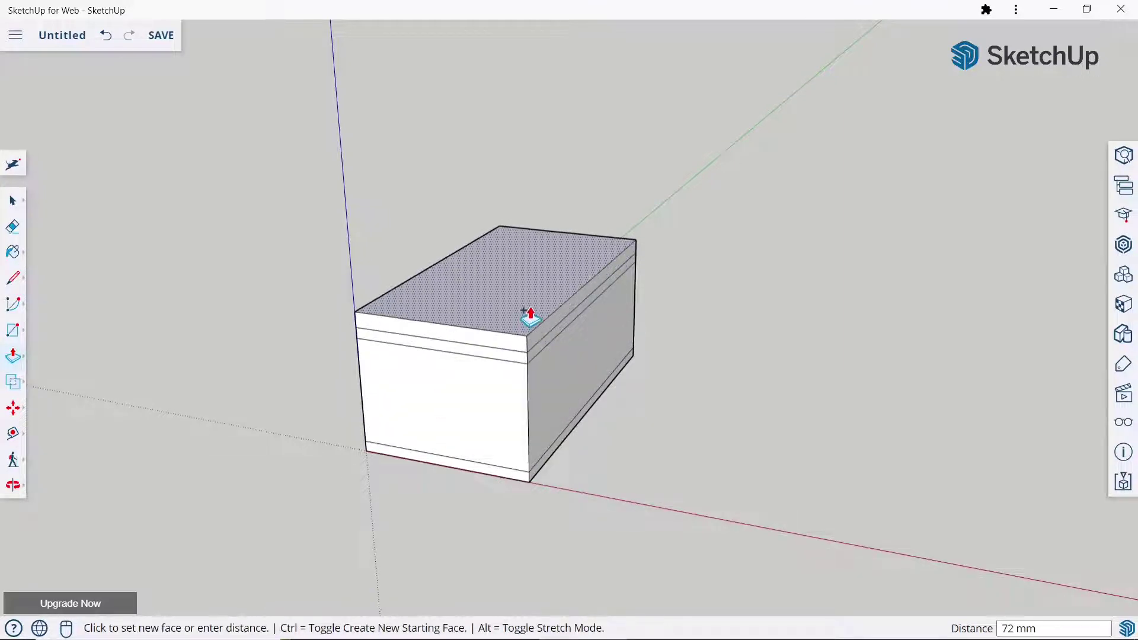
text(500)
key(Return)
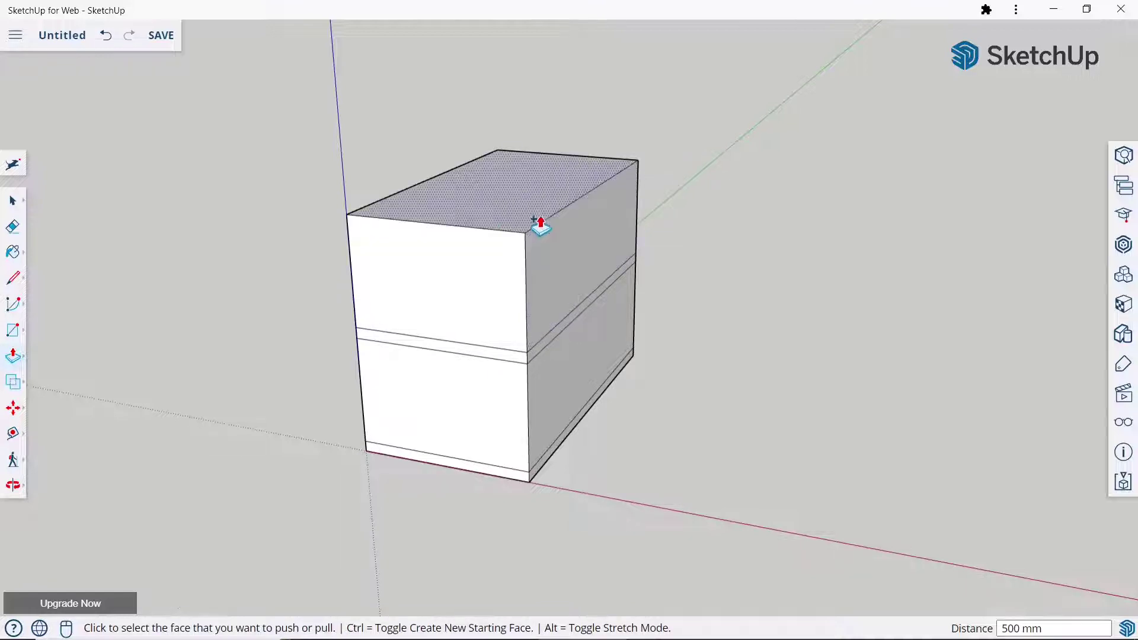
click(536, 223)
text(50)
key(Return)
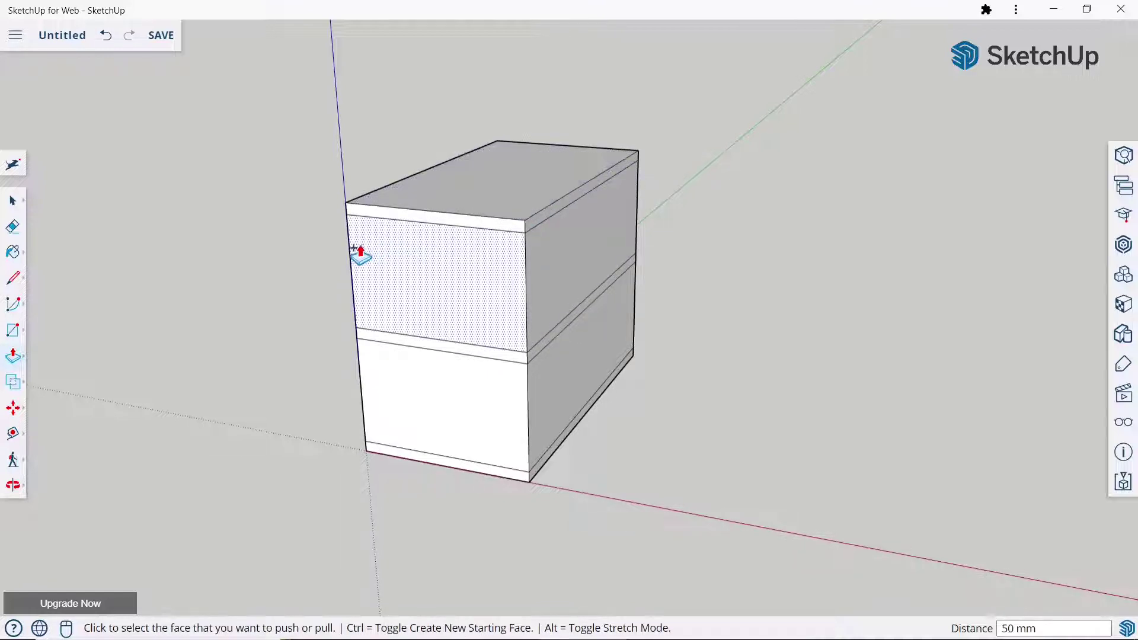
scroll(528, 376, down, 3)
scroll(515, 264, down, 2)
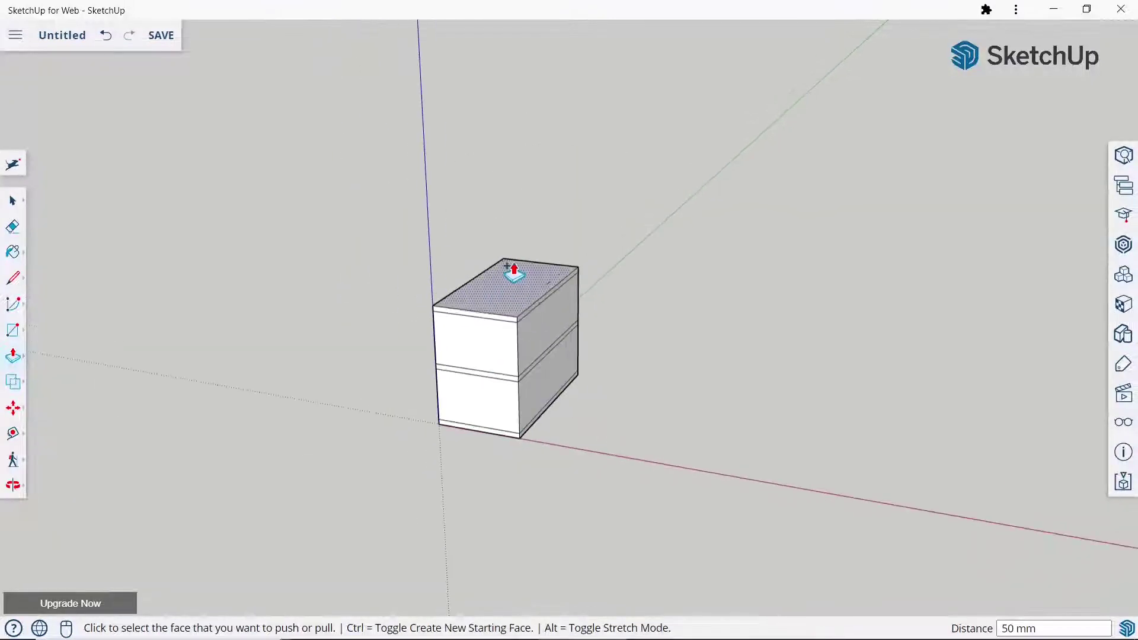
click(13, 200)
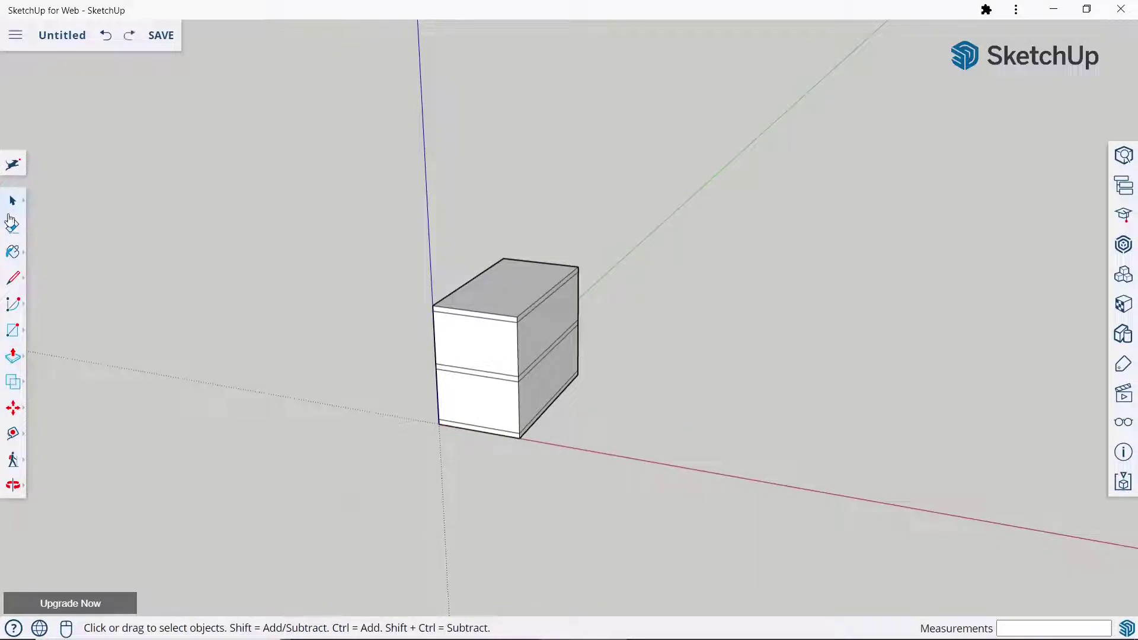
Pull the upper and lower front panels out 45 mm as drawer fronts
click(14, 356)
scroll(500, 333, up, 2)
click(497, 333)
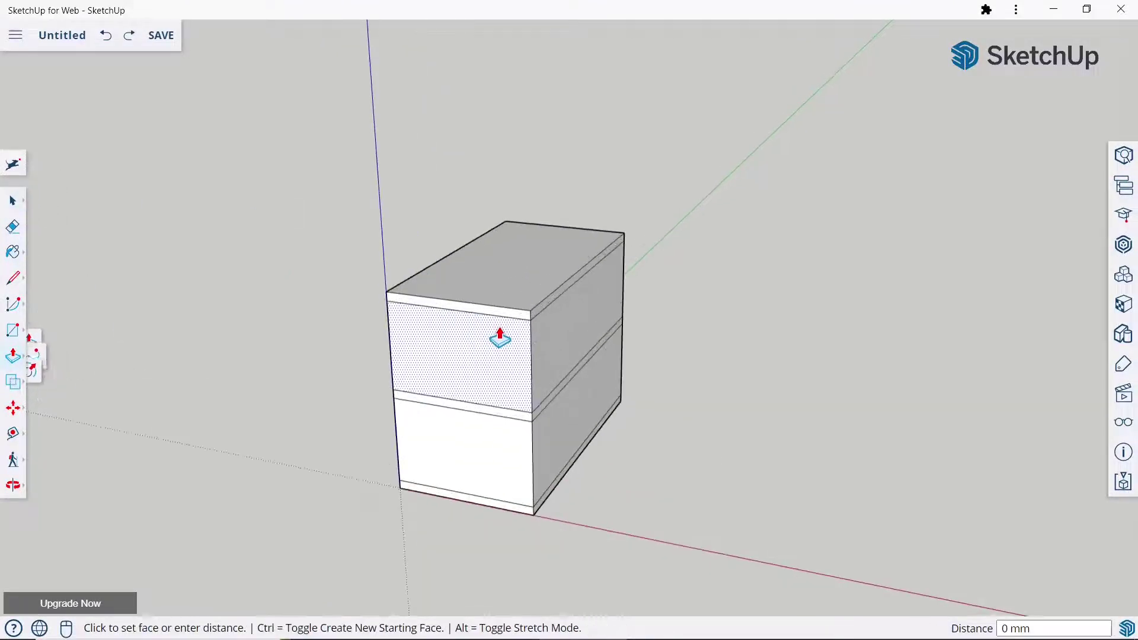
click(488, 358)
text(40)
key(Return)
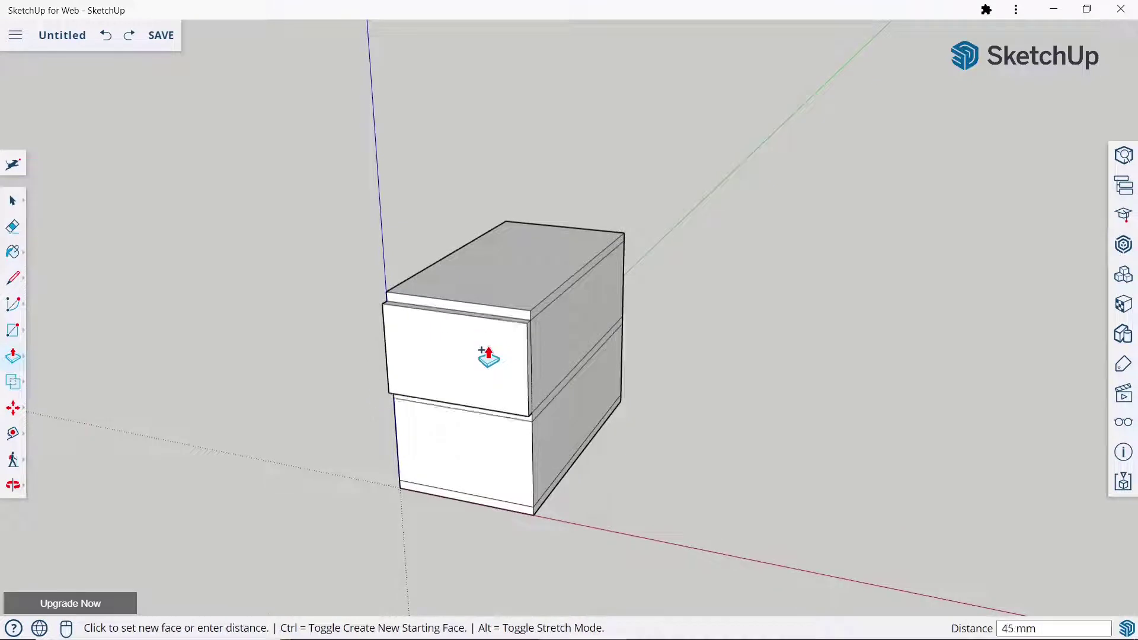
click(498, 438)
text(4)
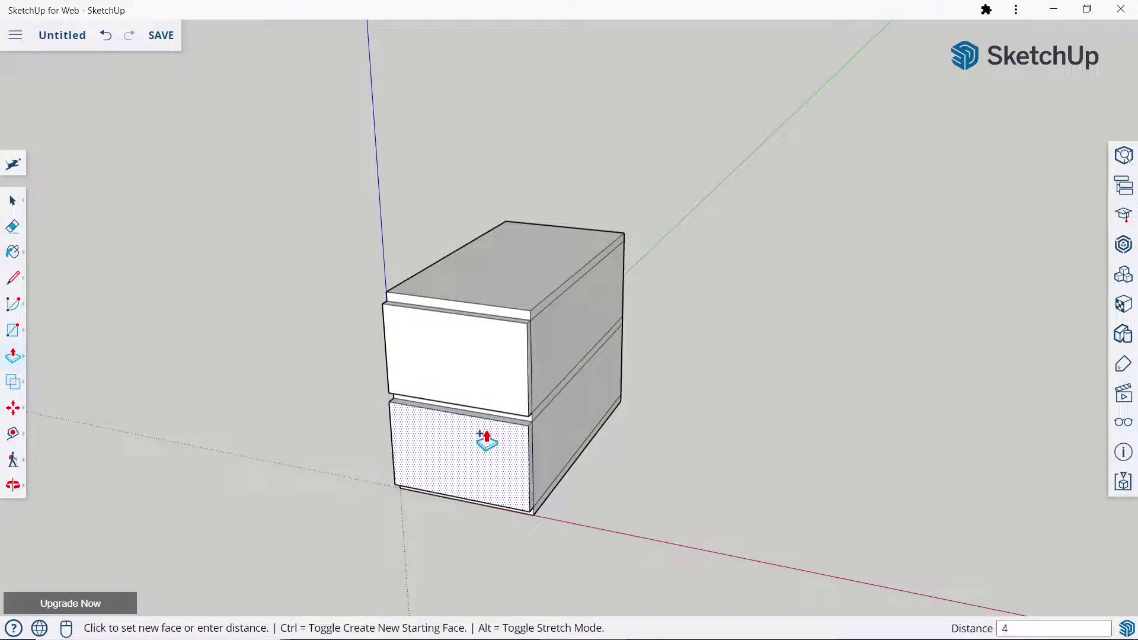
text(0)
key(Return)
scroll(564, 351, down, 1)
scroll(511, 317, down, 1)
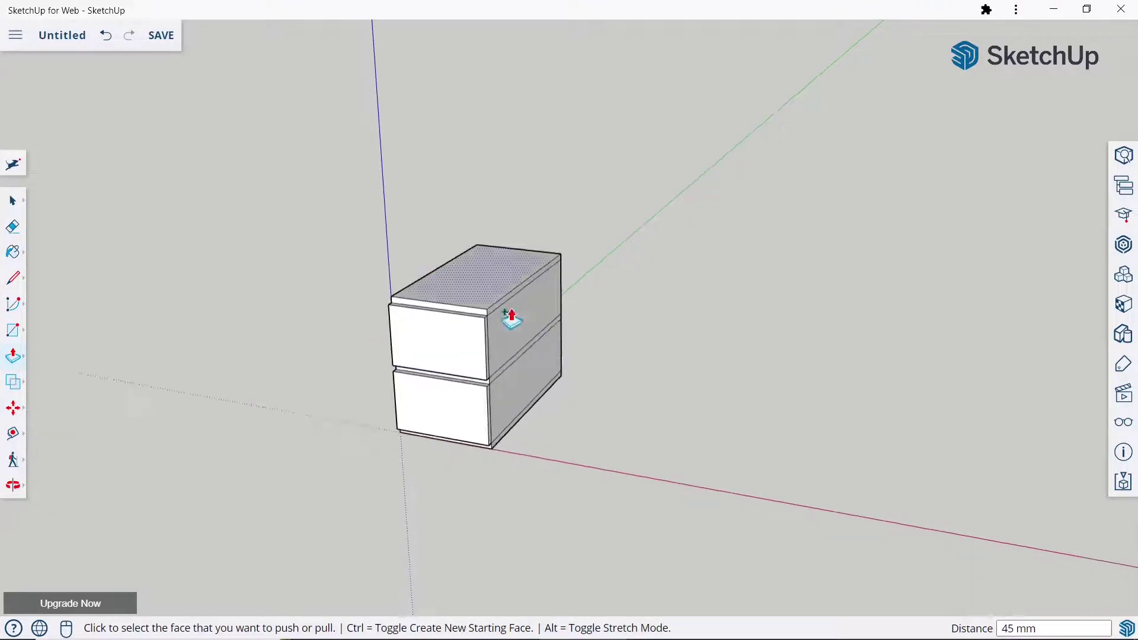
click(12, 201)
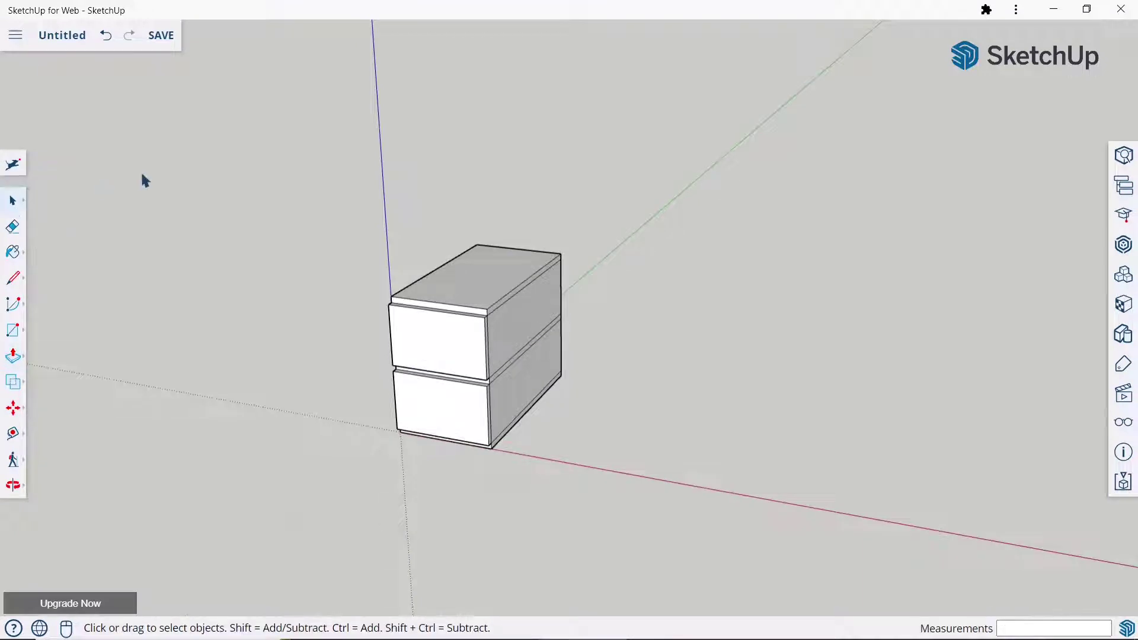
Erase the between-drawer, bottom and top band lines on the pedestal's side
mouse_move(720, 294)
middle_down()
mouse_move(457, 381)
mouse_move(769, 322)
middle_up()
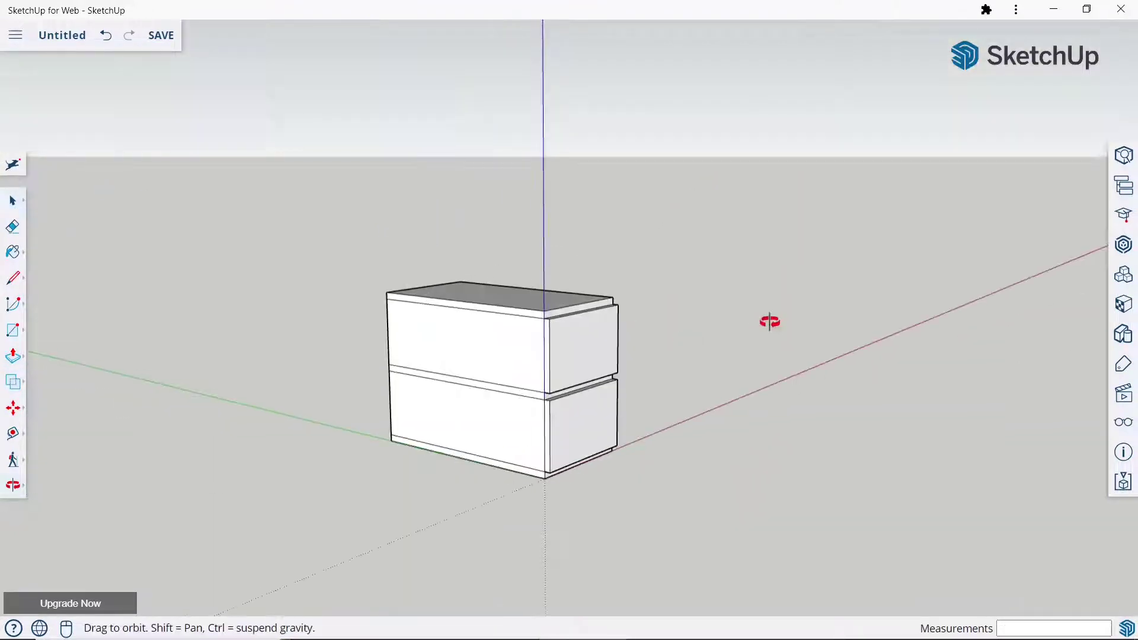
click(12, 227)
scroll(666, 370, up, 1)
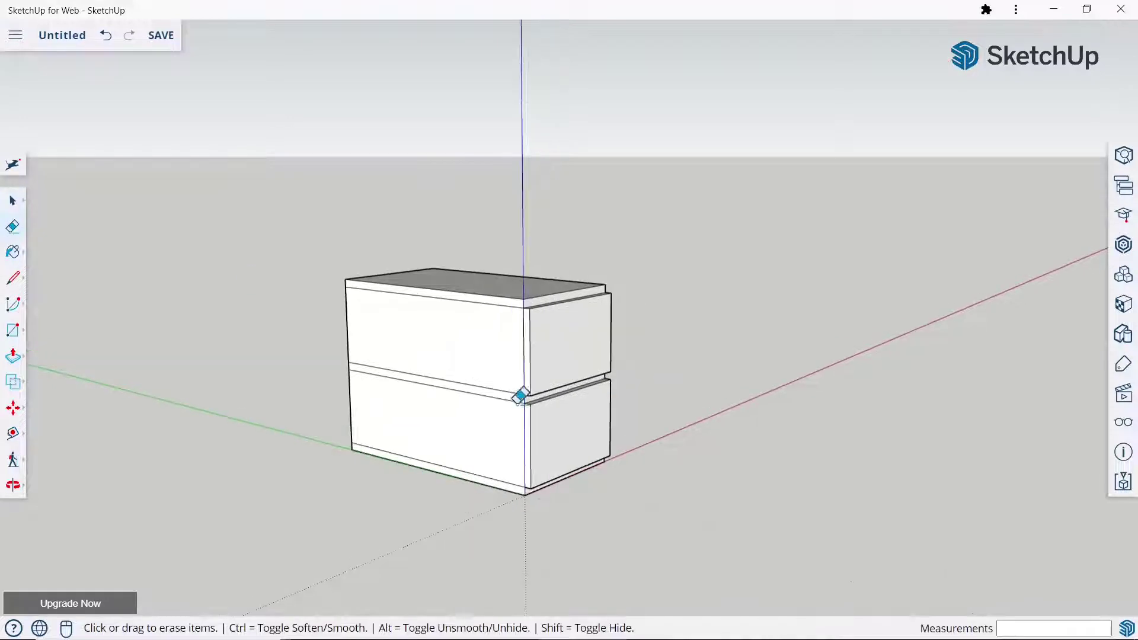
click(469, 386)
scroll(473, 354, up, 2)
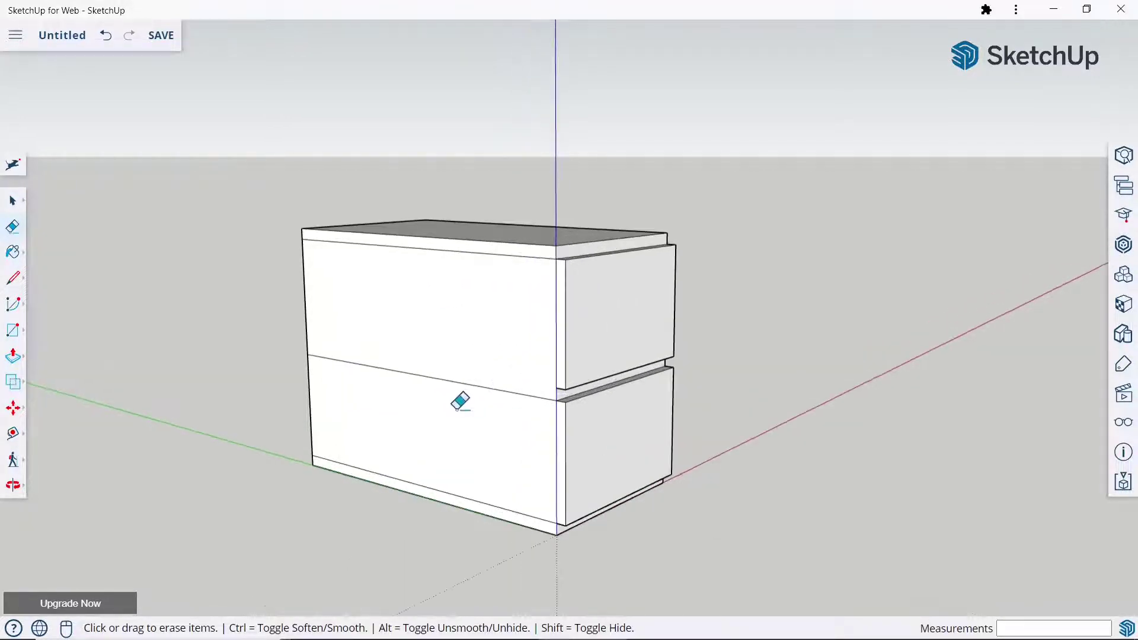
drag(470, 381, 475, 368)
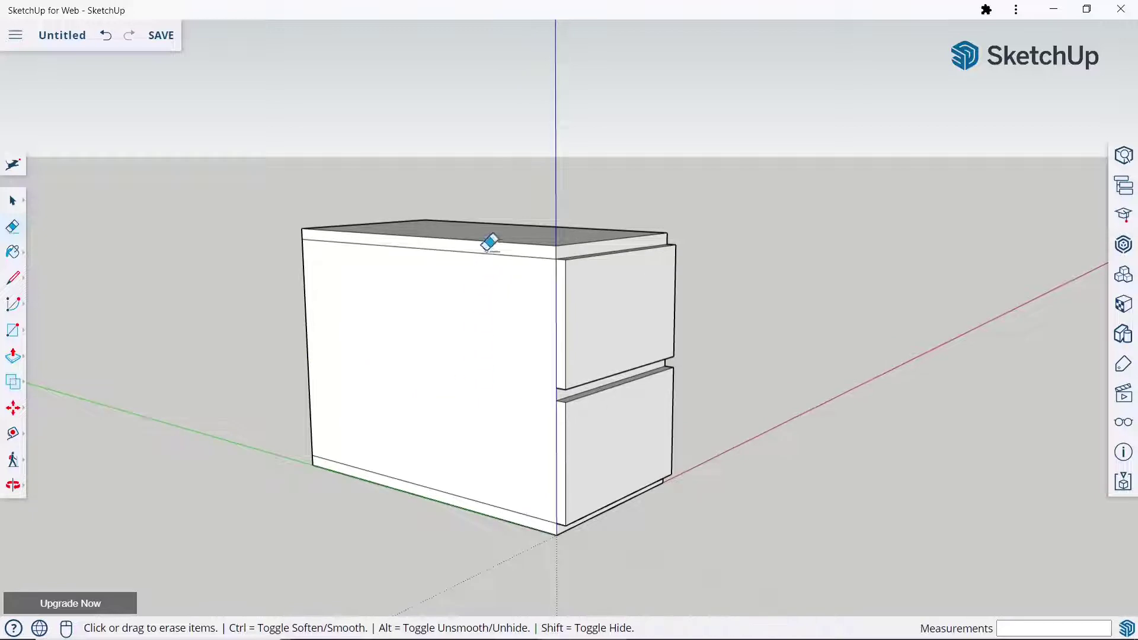
click(474, 495)
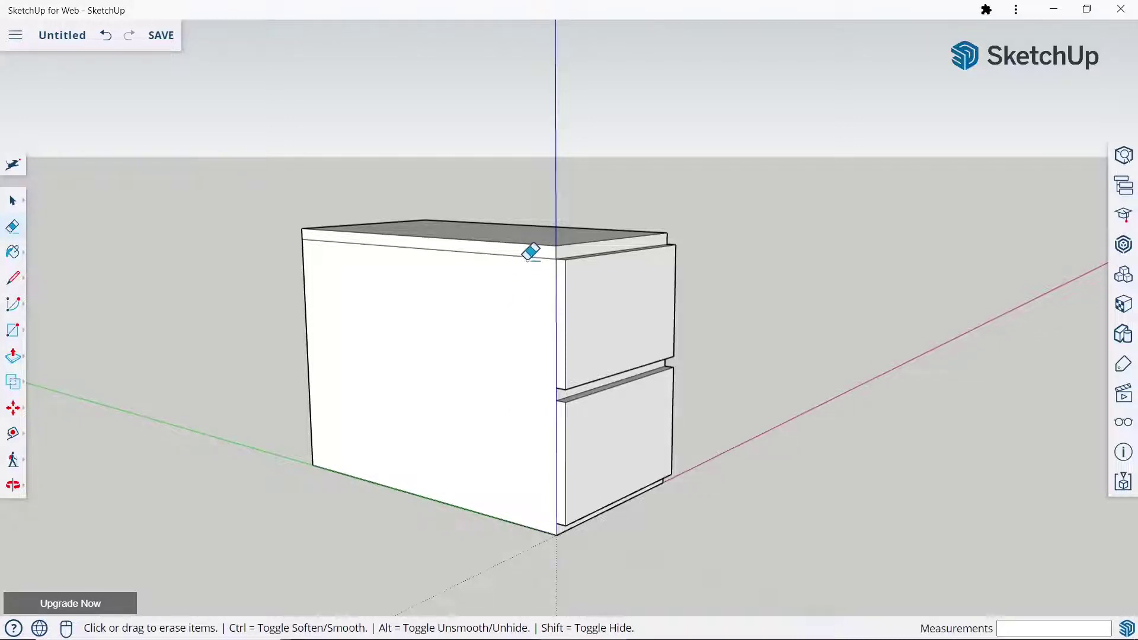
scroll(530, 251, up, 3)
click(529, 254)
scroll(530, 248, down, 4)
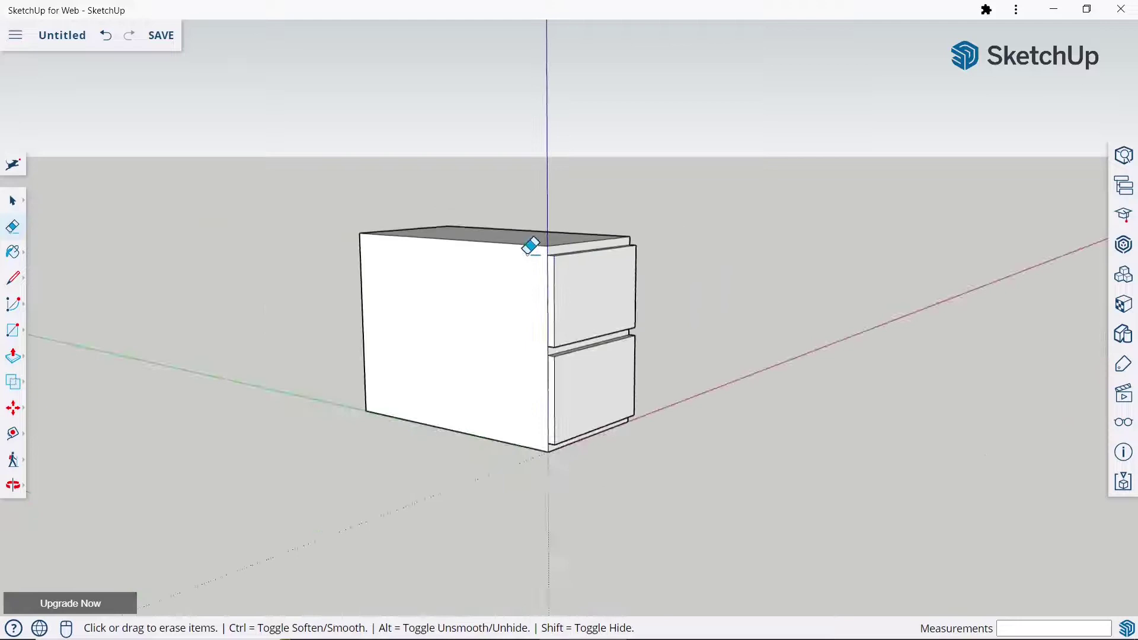
Pull the plain side panel out 50 mm
click(14, 355)
click(464, 330)
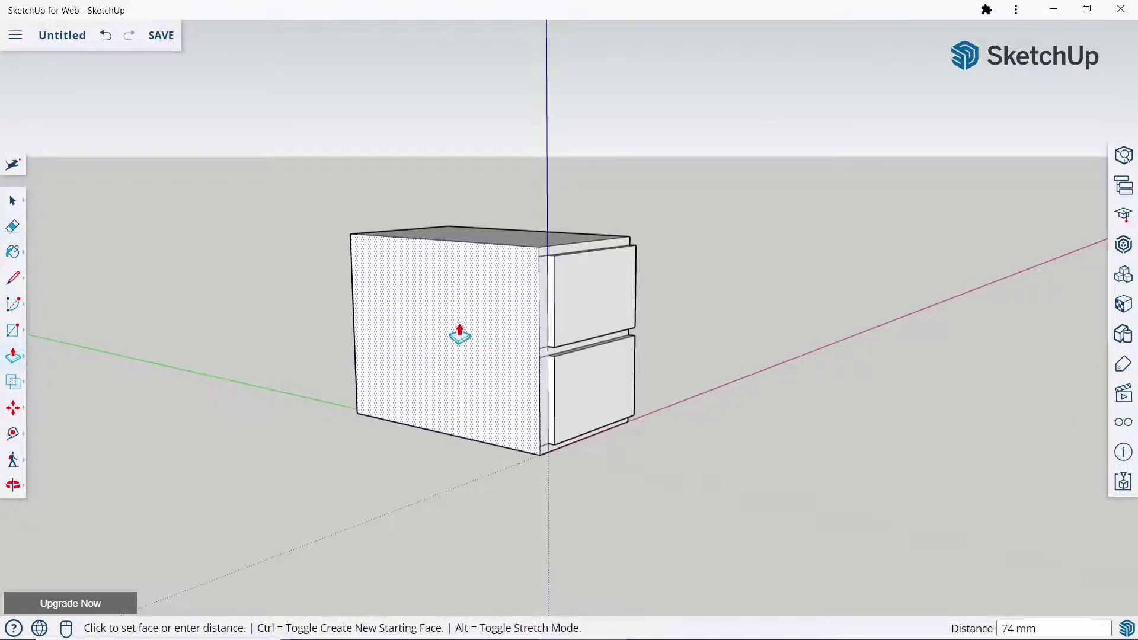
click(461, 329)
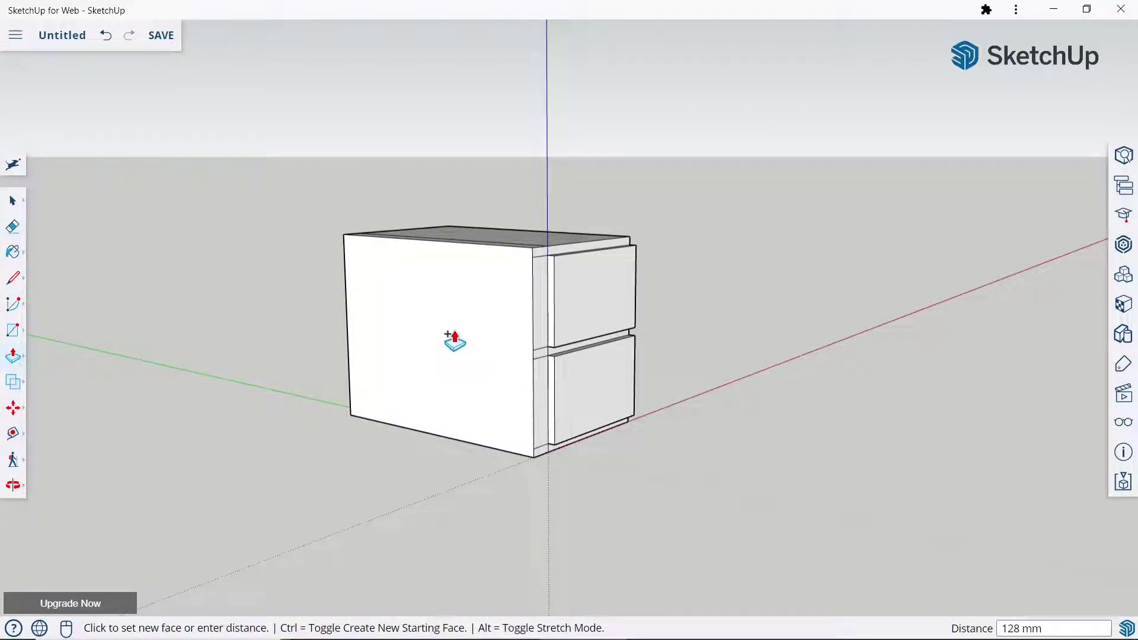
key(Return)
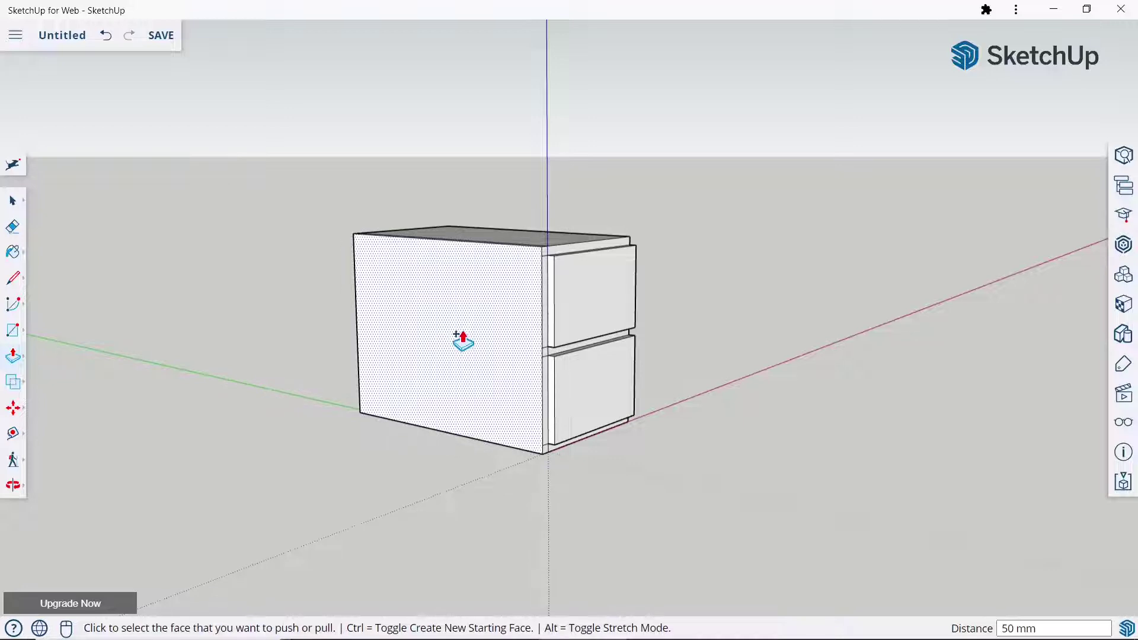
Erase stray lines beside the drawer fronts and orbit to check the whole cabinet
mouse_move(462, 337)
middle_down()
mouse_move(346, 402)
mouse_move(450, 330)
mouse_move(258, 323)
middle_up()
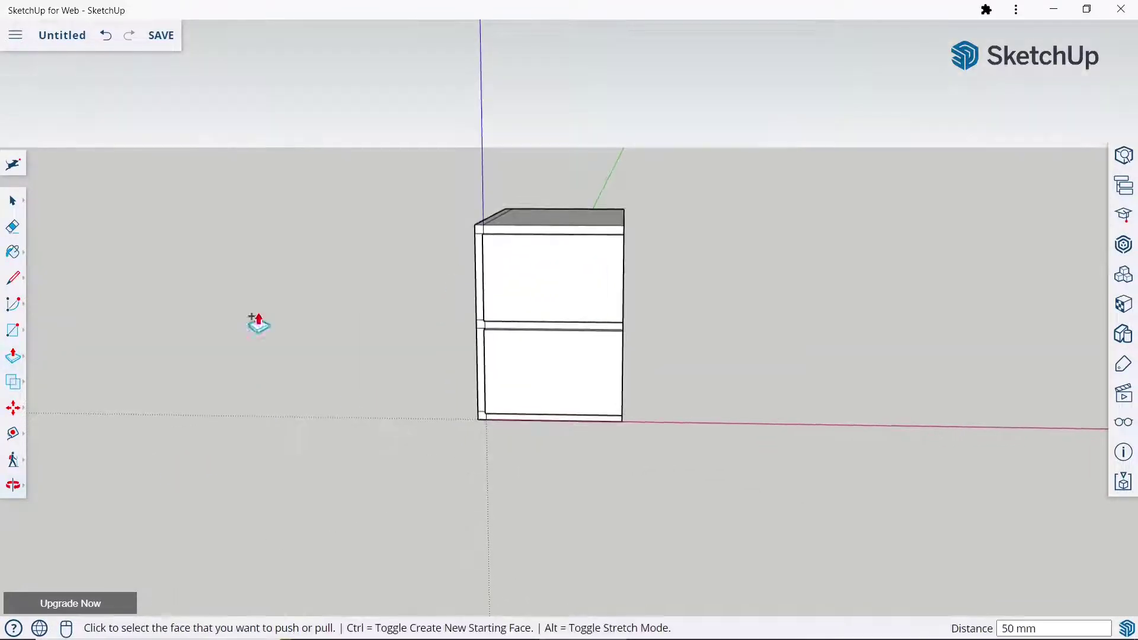
click(13, 227)
scroll(493, 224, up, 3)
scroll(431, 237, up, 2)
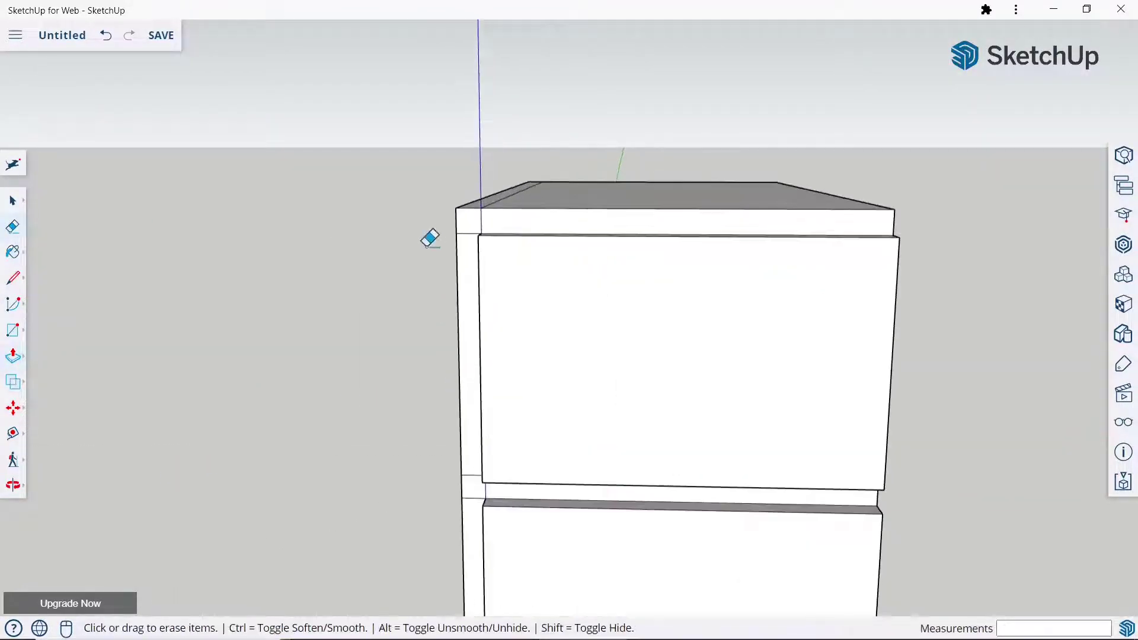
scroll(473, 480, up, 3)
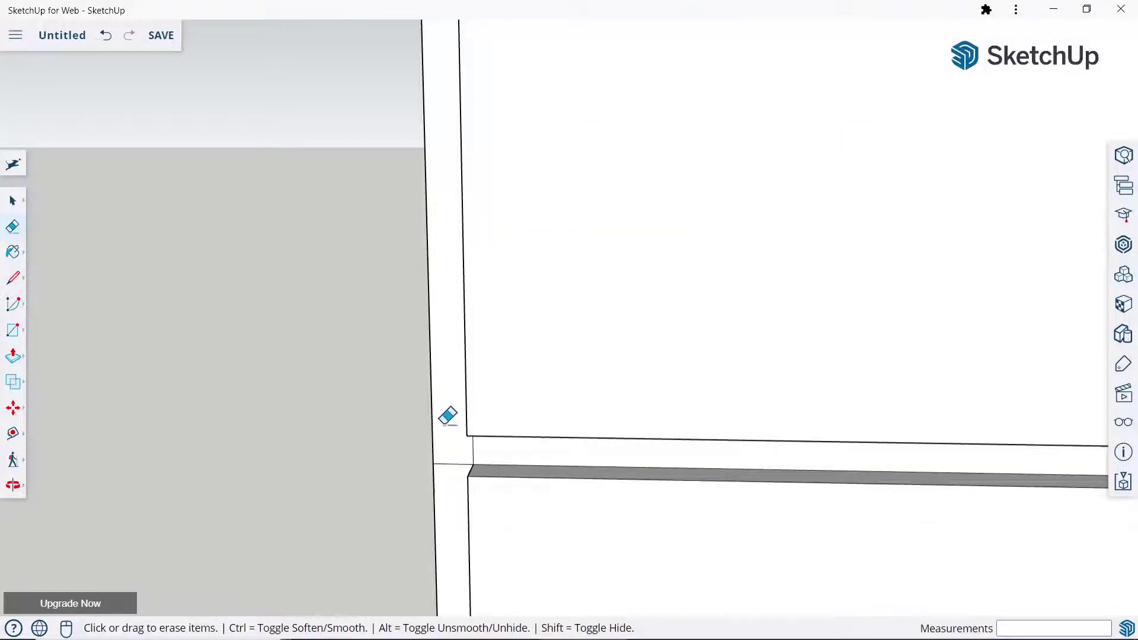
scroll(447, 459, down, 5)
scroll(449, 514, up, 3)
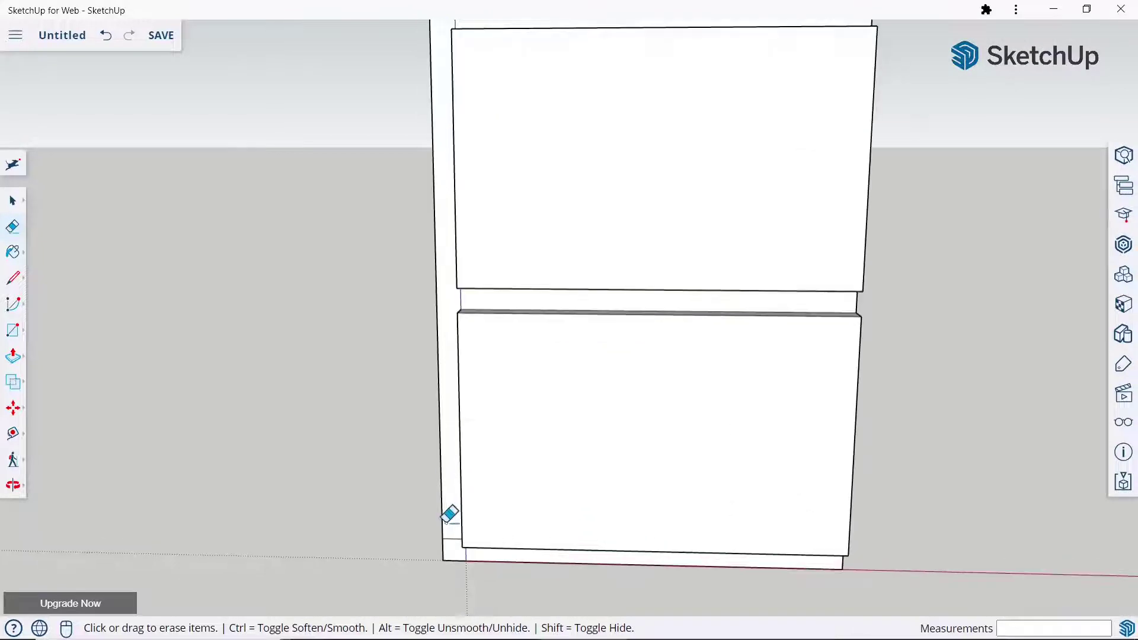
scroll(456, 530, down, 3)
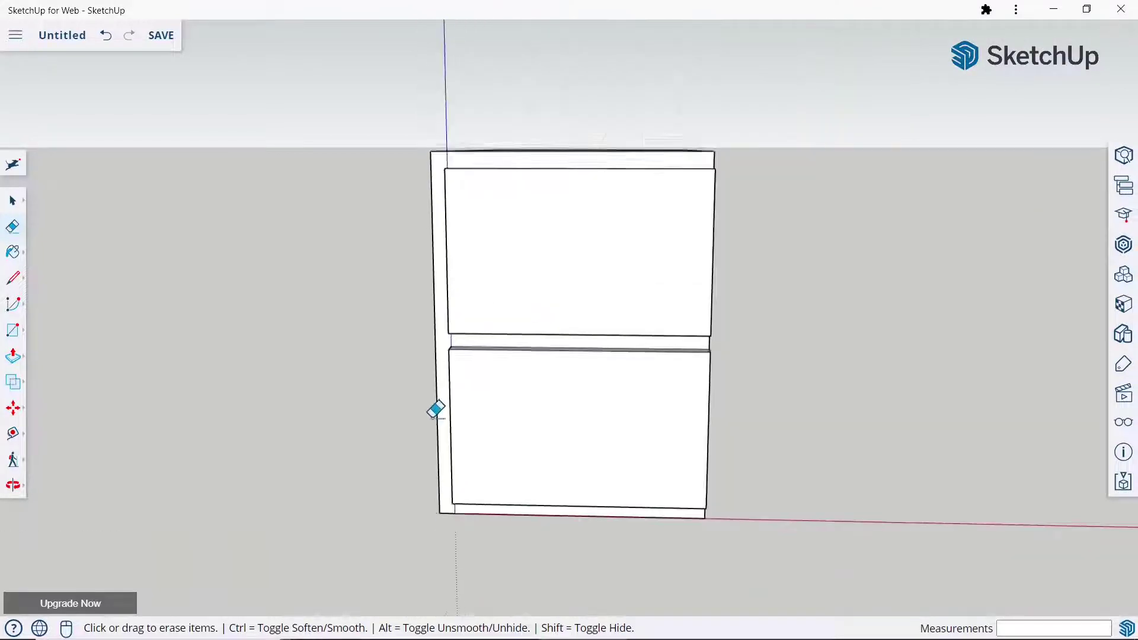
scroll(434, 409, down, 2)
mouse_move(535, 373)
middle_down()
mouse_move(407, 432)
mouse_move(482, 356)
middle_up()
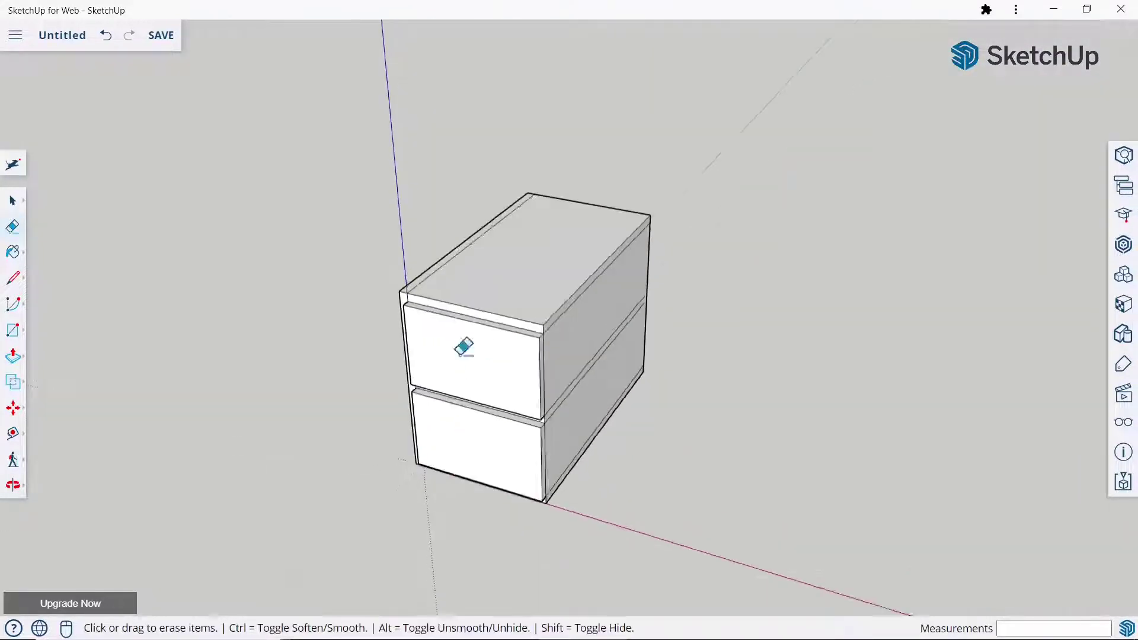
scroll(447, 265, up, 3)
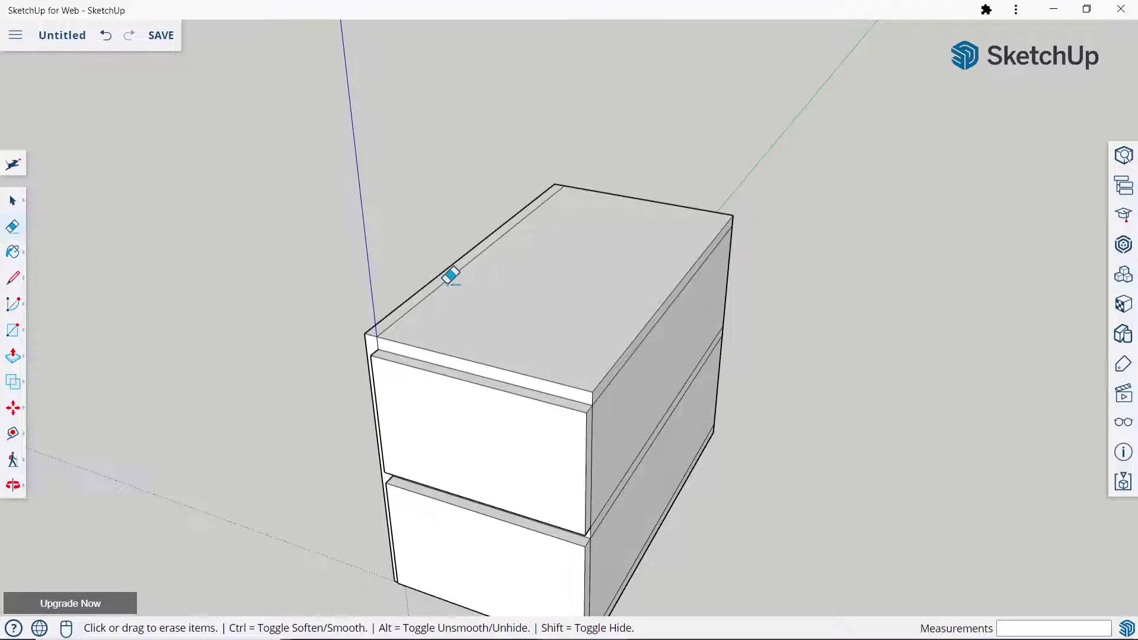
scroll(449, 273, down, 3)
scroll(456, 291, down, 3)
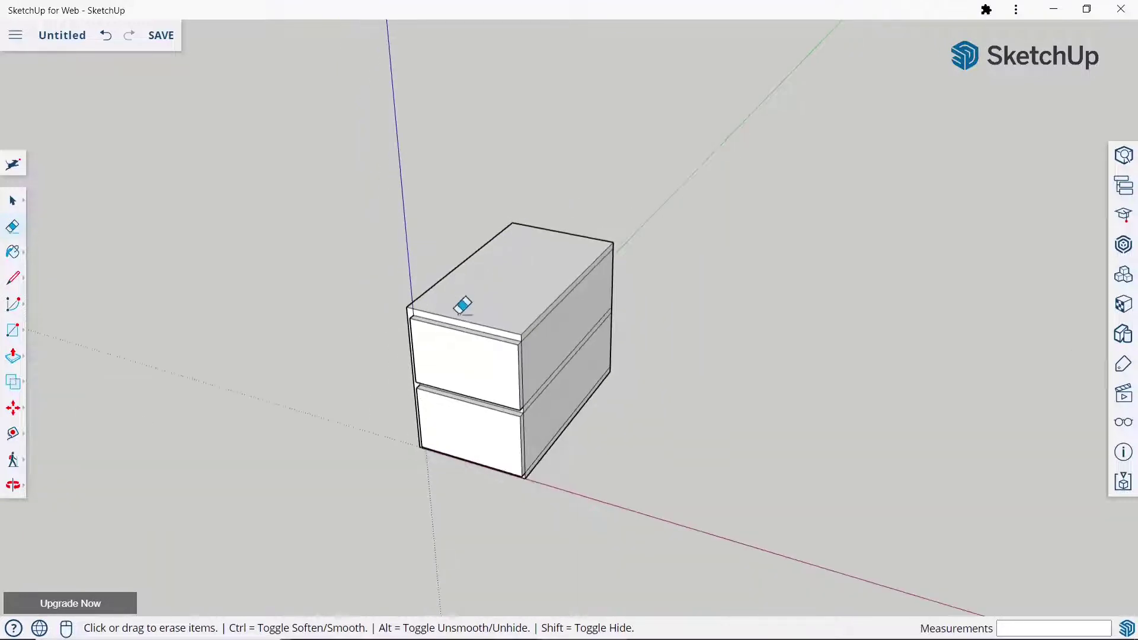
middle_drag(460, 300, 473, 280)
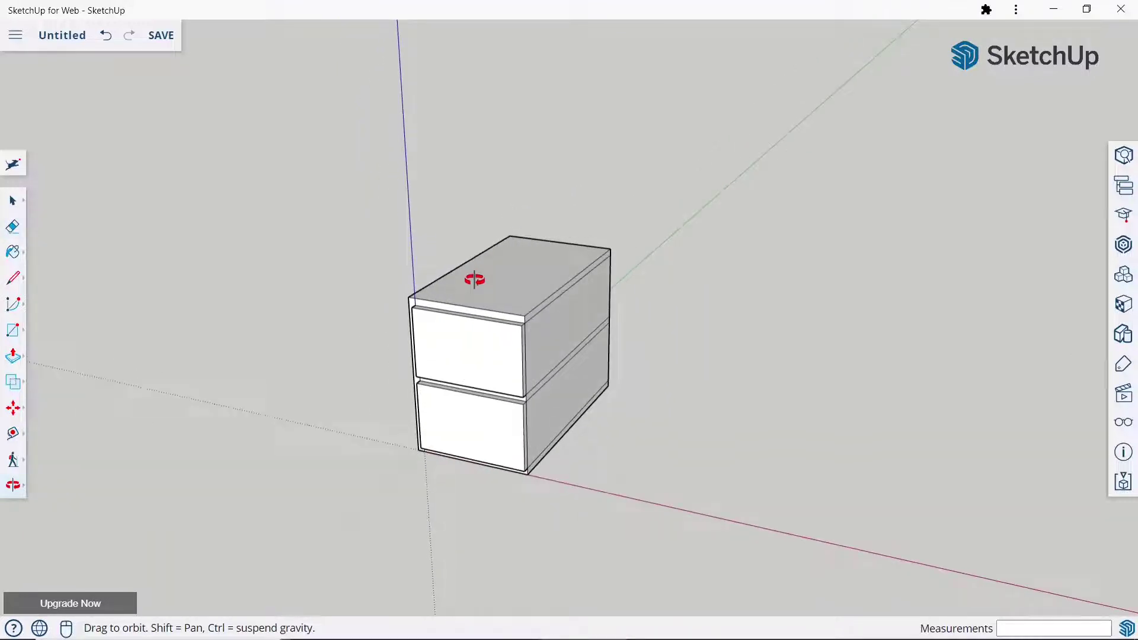
click(13, 201)
click(55, 187)
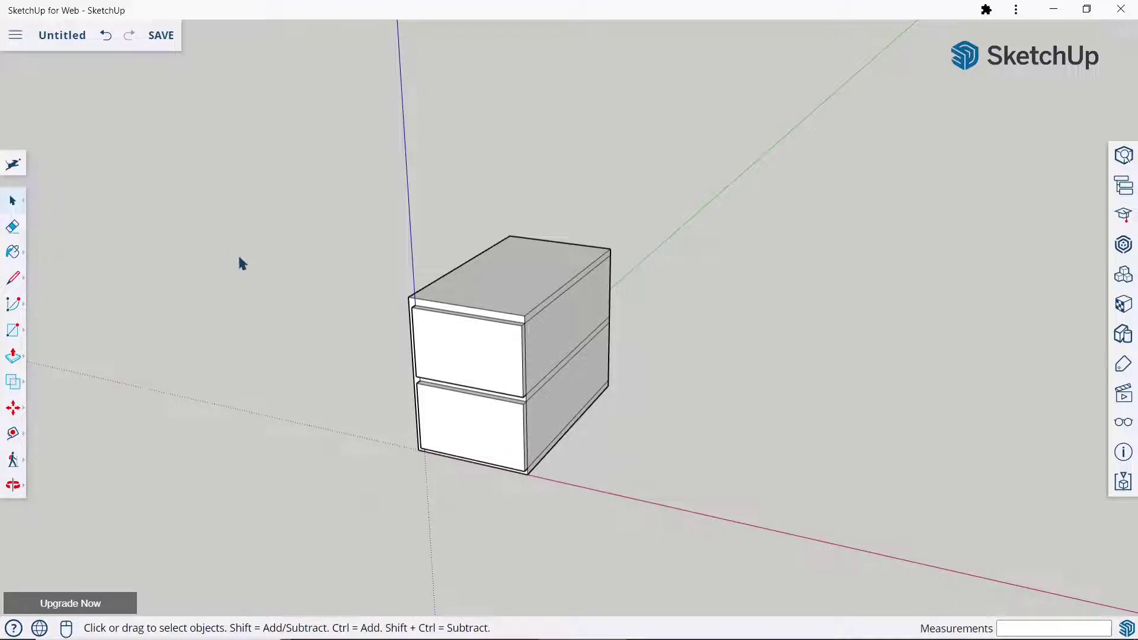
Draw a 1400 mm line along the red axis from the cabinet's bottom front corner
click(13, 278)
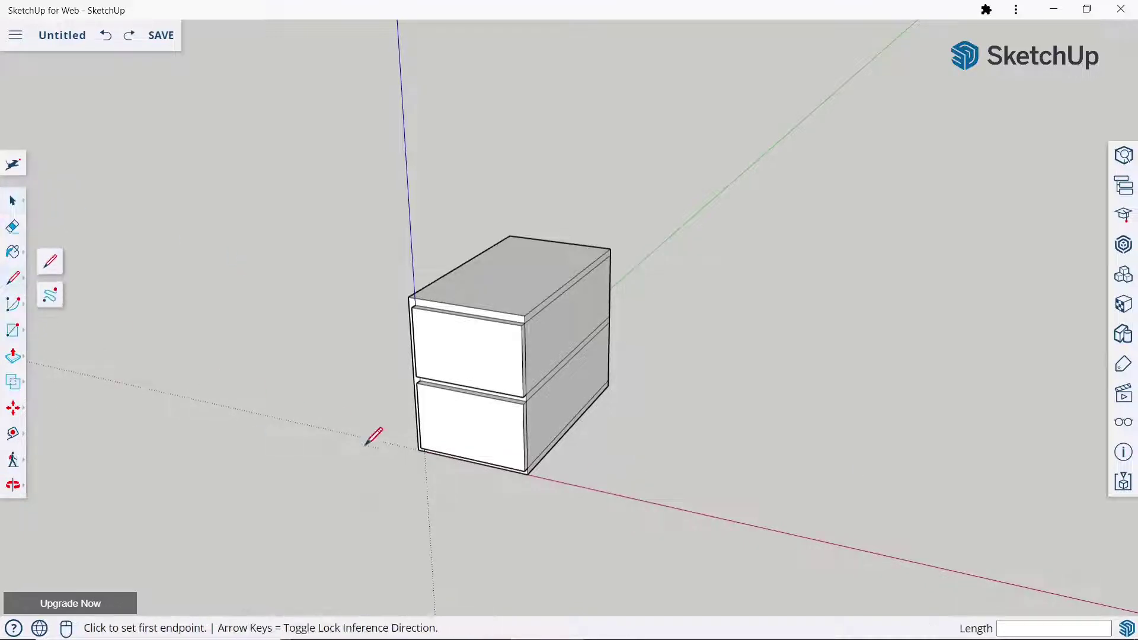
click(528, 474)
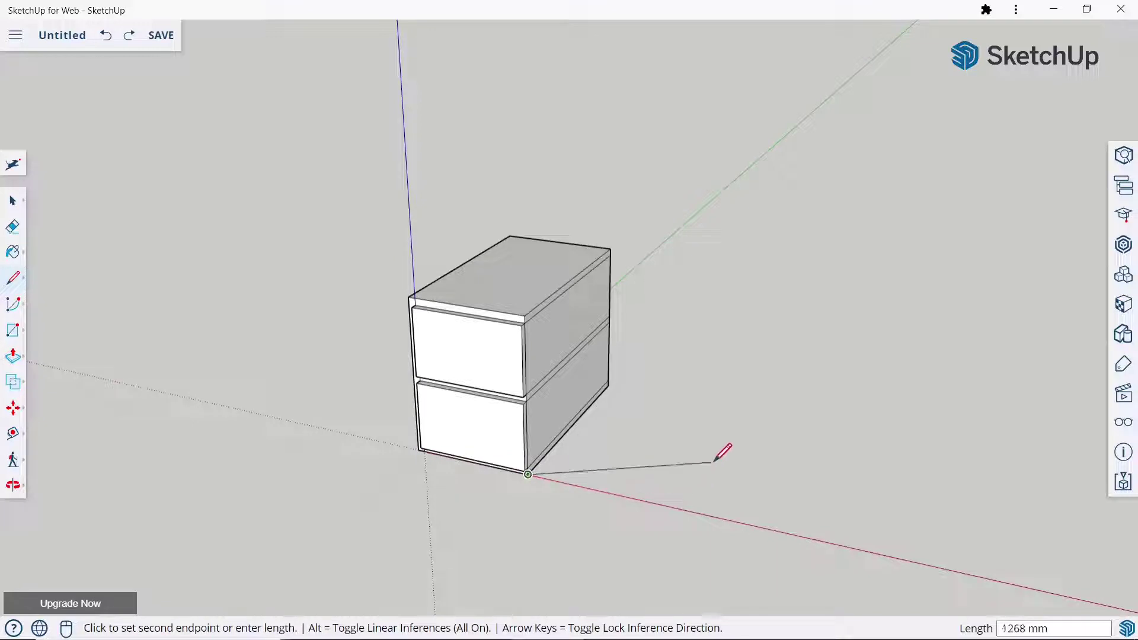
click(710, 518)
key(Escape)
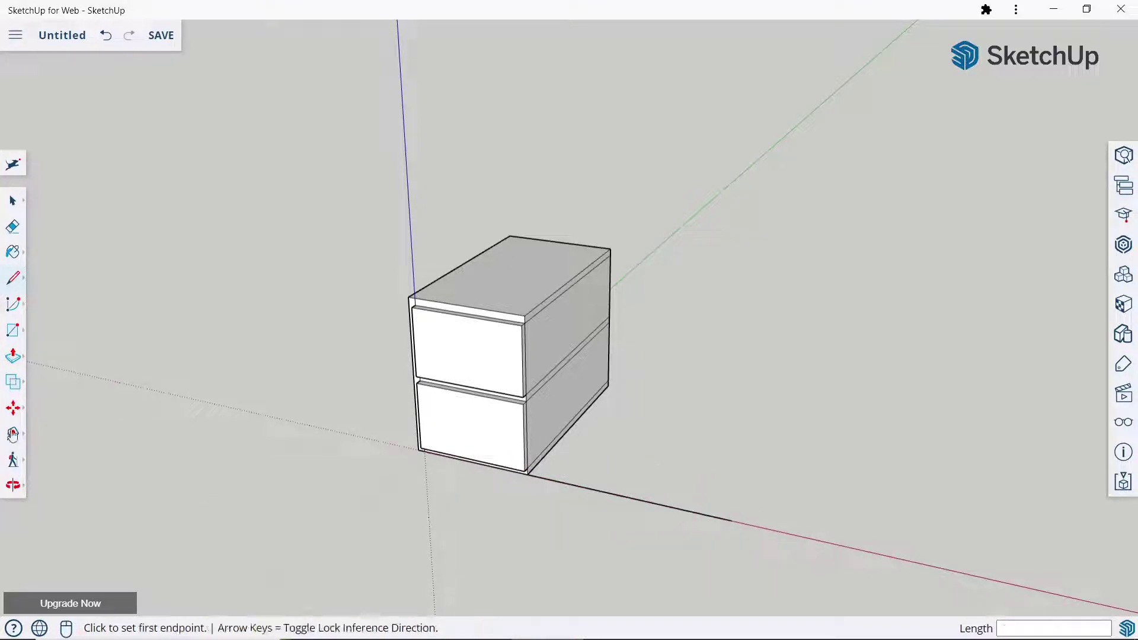
Draw an 800 by 1500 mm rectangle at the line's far end
click(14, 331)
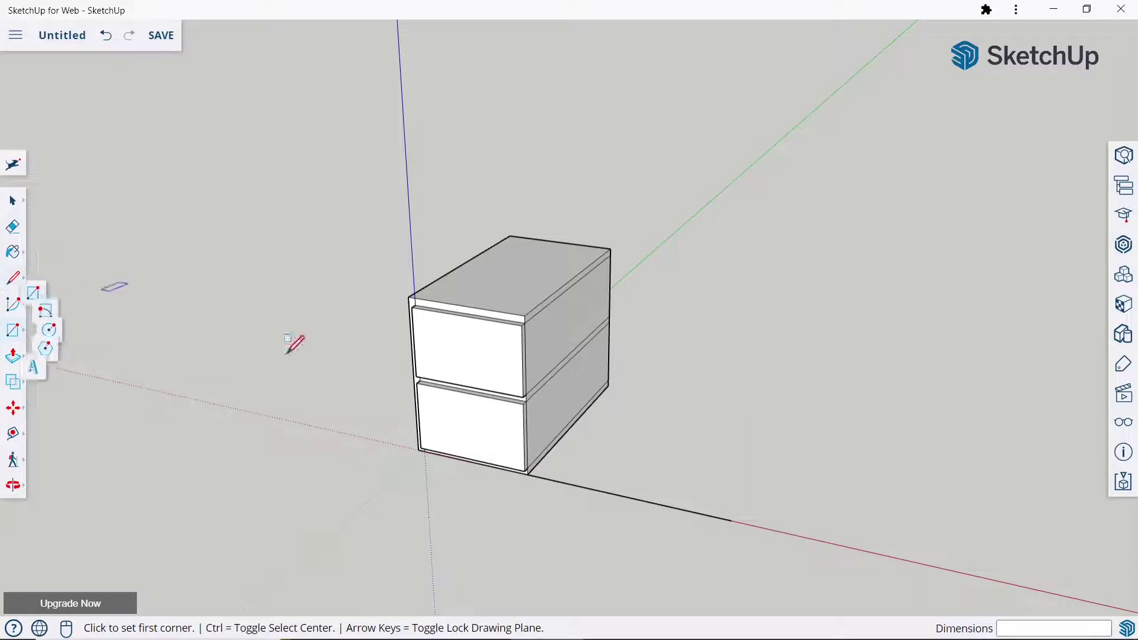
click(732, 520)
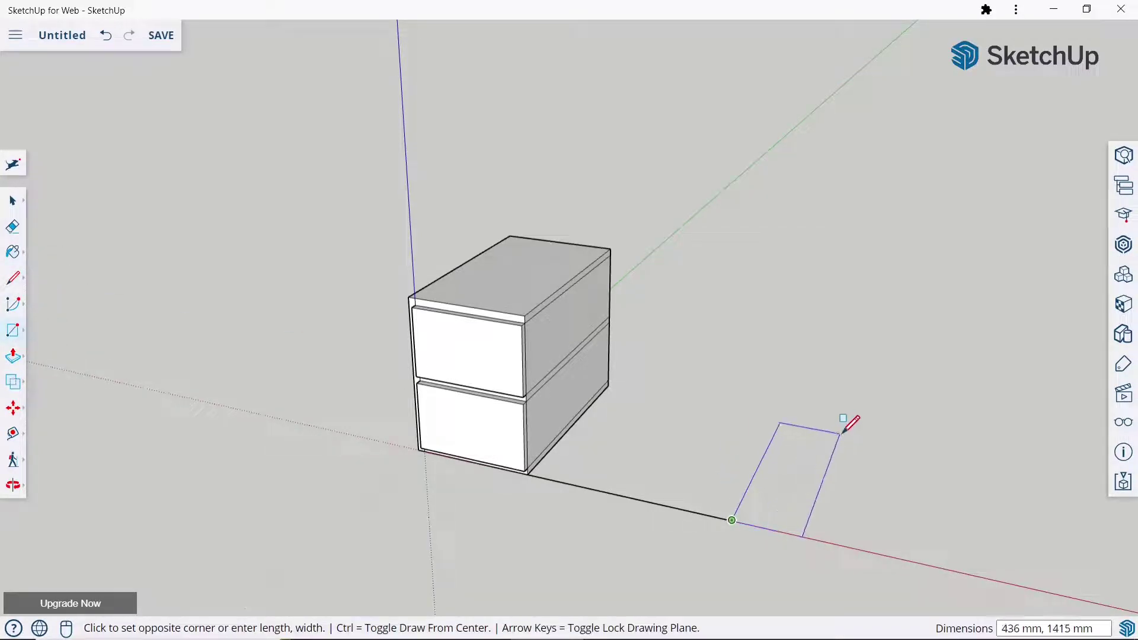
text(800,15)
text(00)
key(Return)
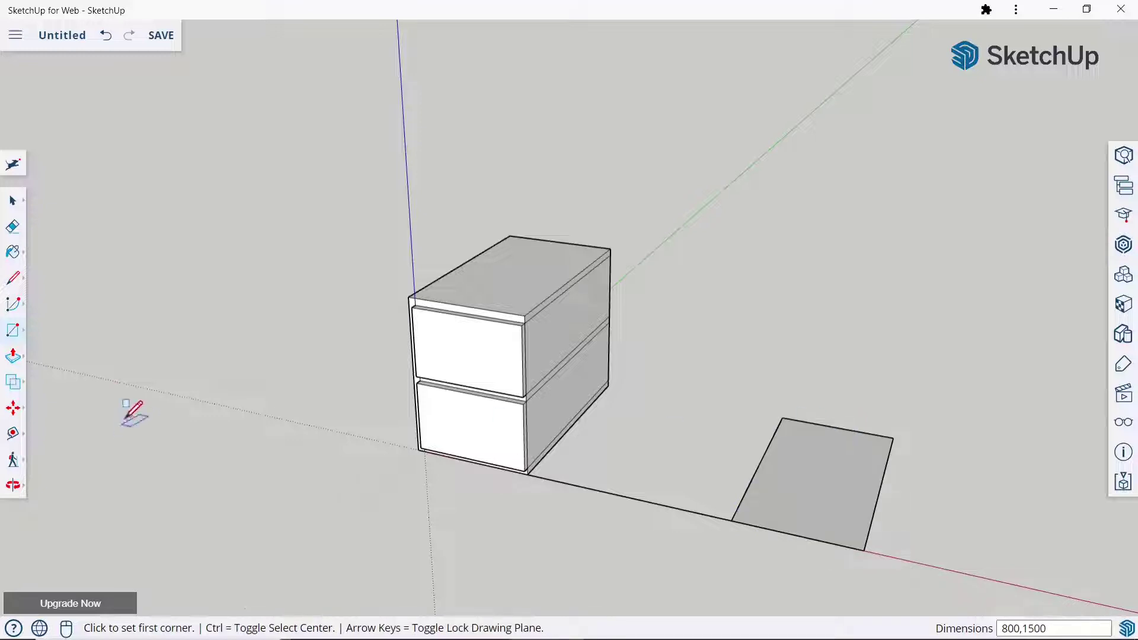
Raise the new rectangle 50 mm, then add a 550 mm layer
click(13, 357)
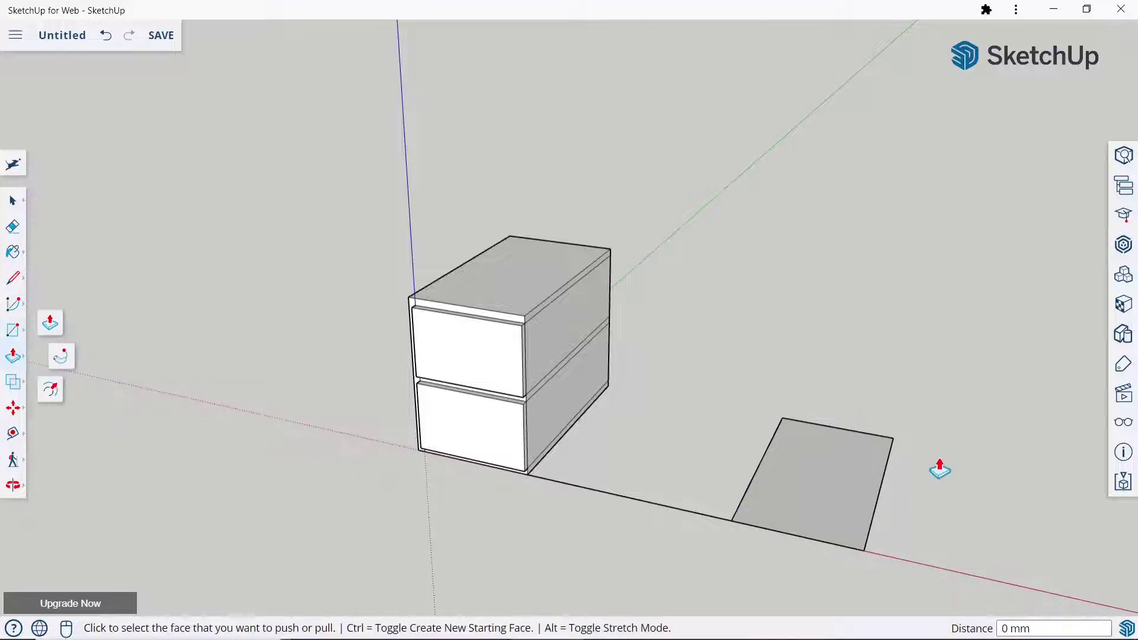
scroll(452, 261, down, 2)
scroll(875, 471, up, 3)
click(671, 459)
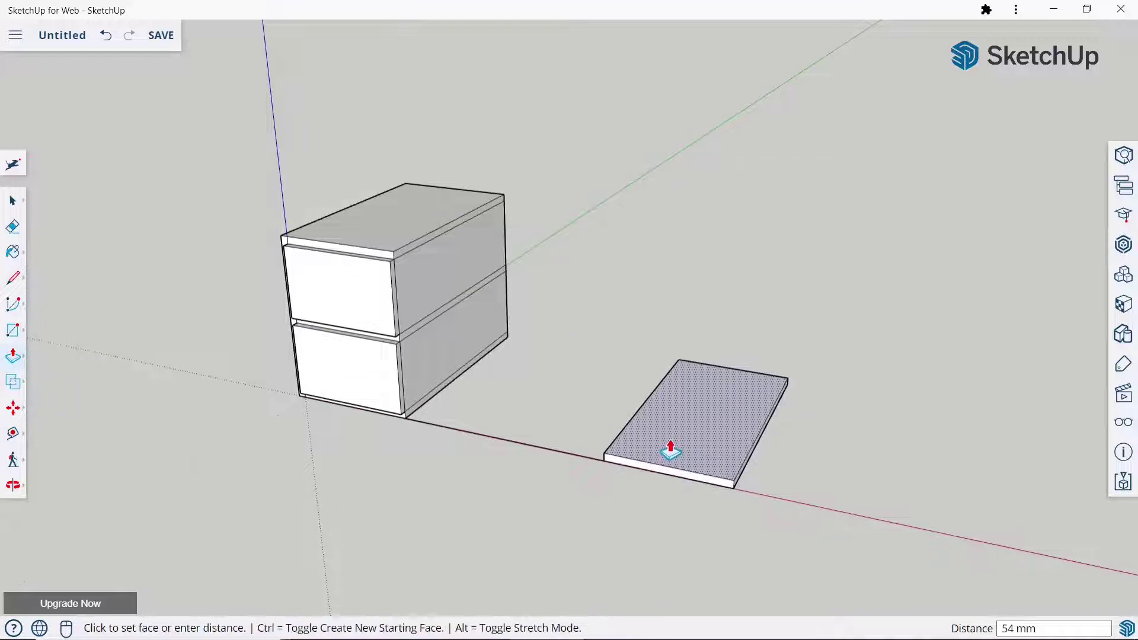
text(0)
key(Return)
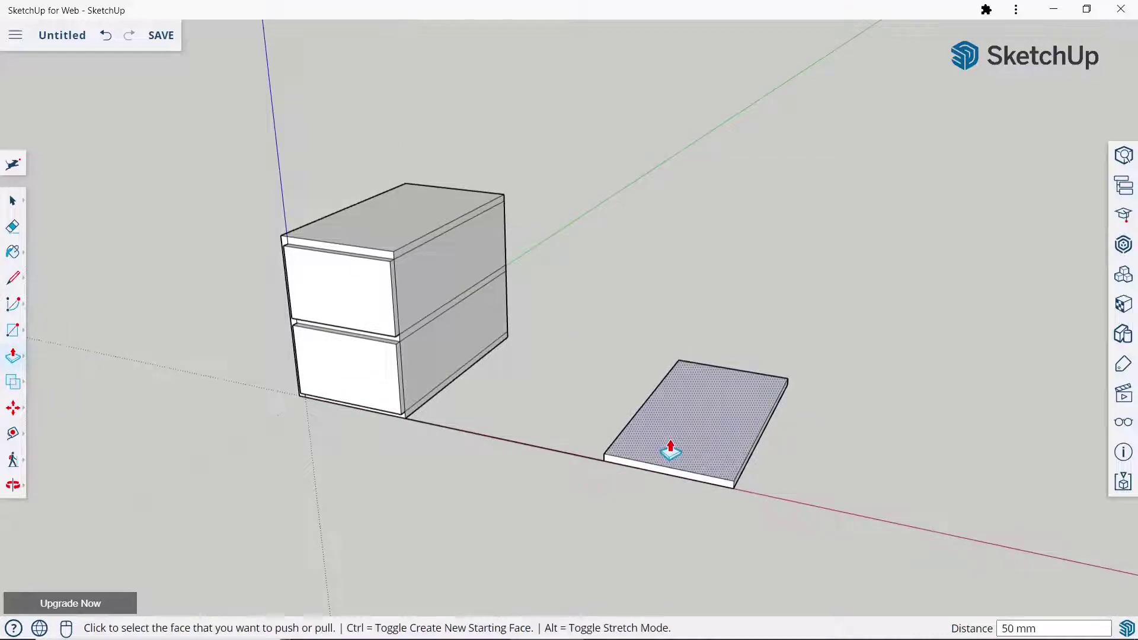
click(692, 453)
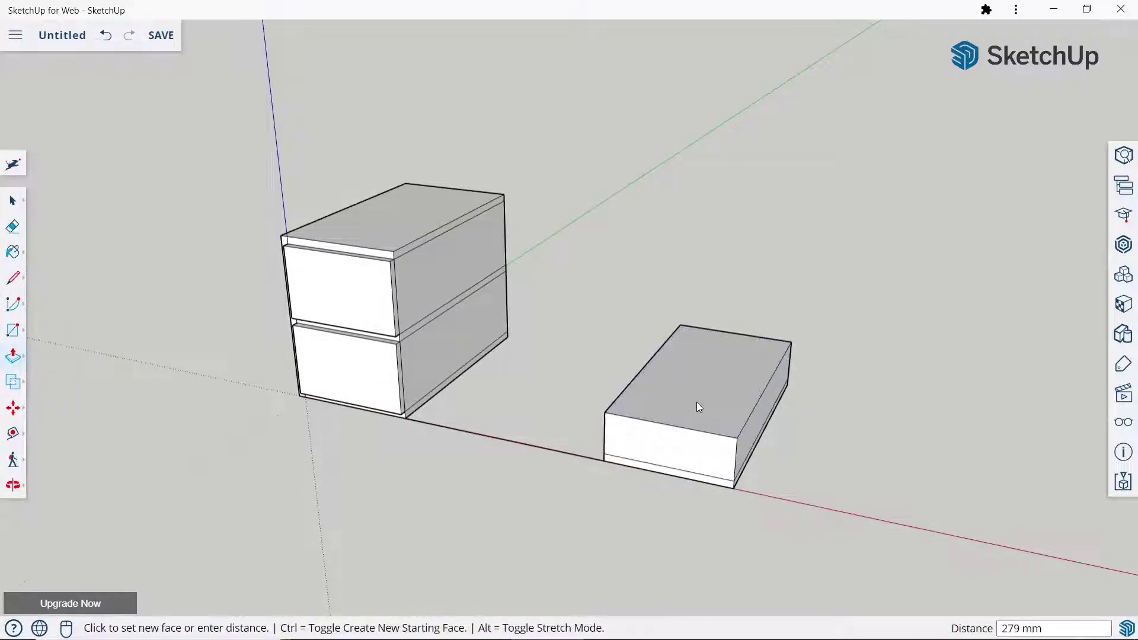
text(550)
key(Return)
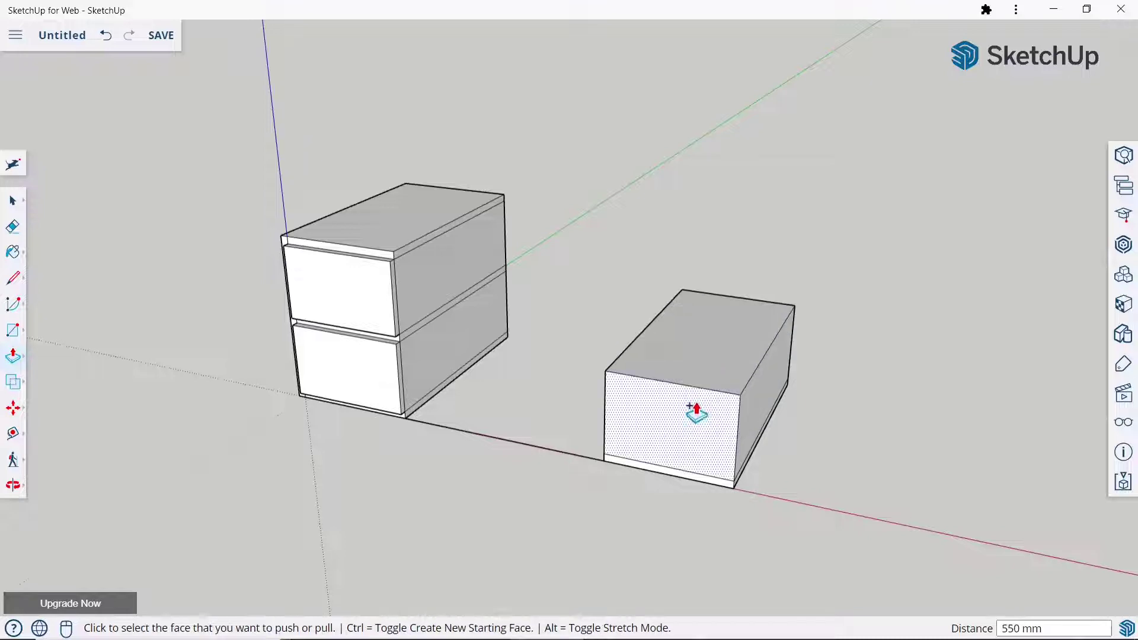
Stack 50, 200, 50, 200 and 50 mm layers on top
click(698, 376)
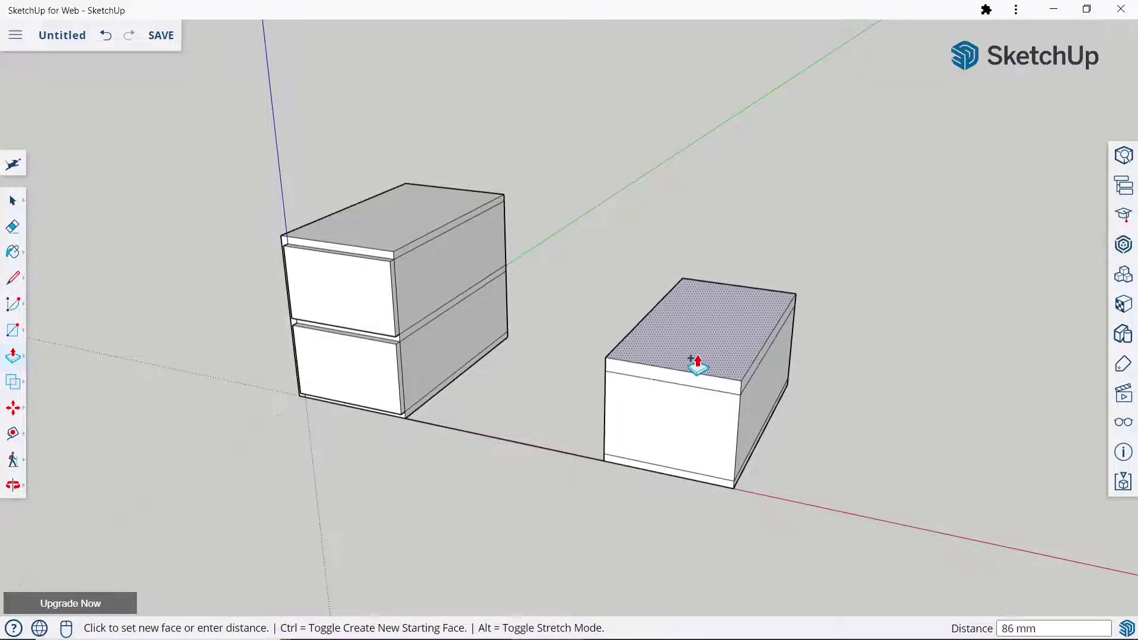
key(Return)
click(698, 363)
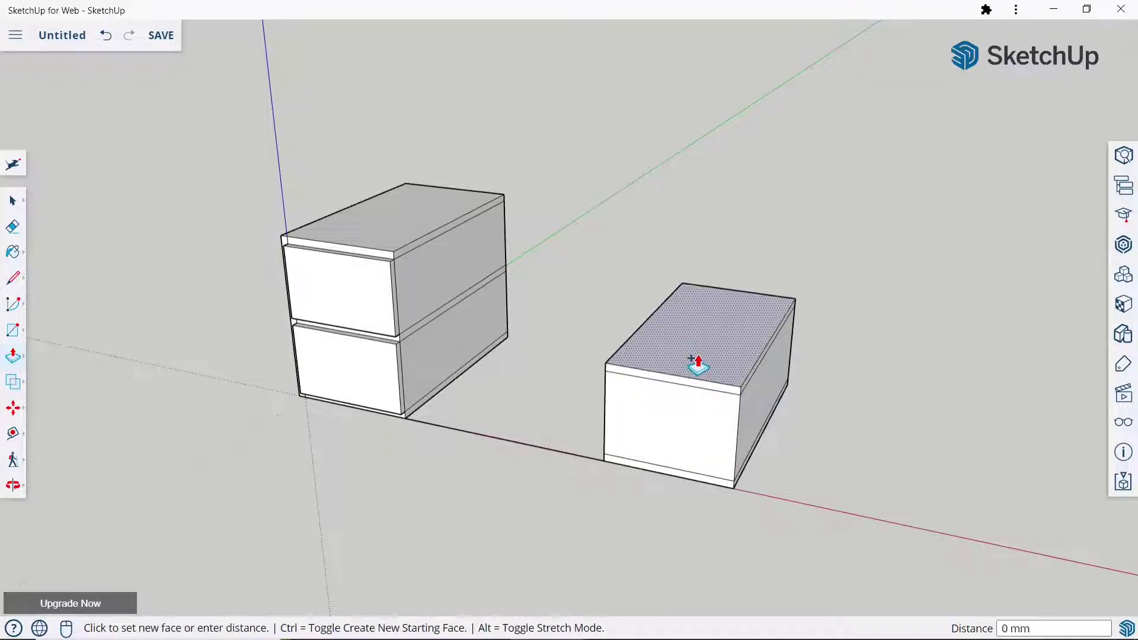
text(200)
key(Return)
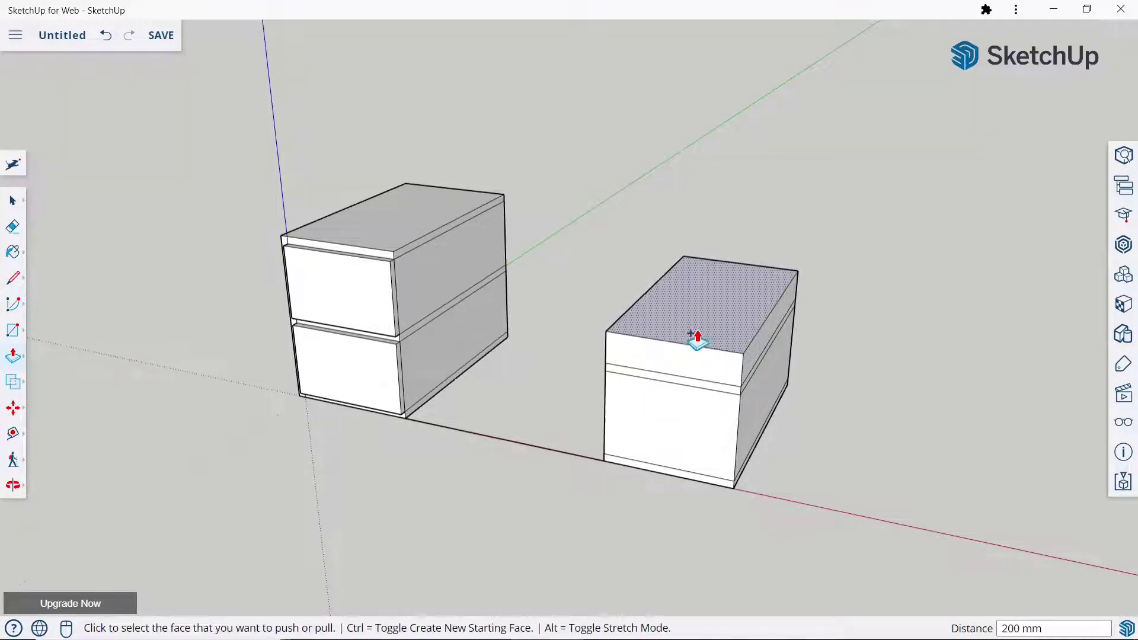
click(698, 334)
text(50)
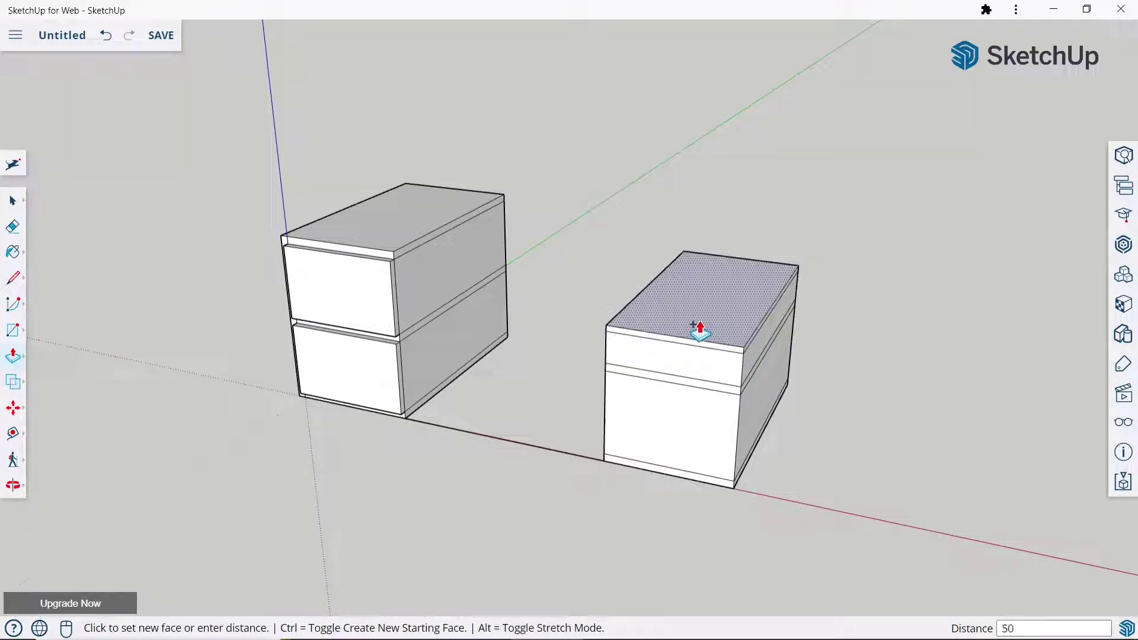
key(Return)
click(697, 325)
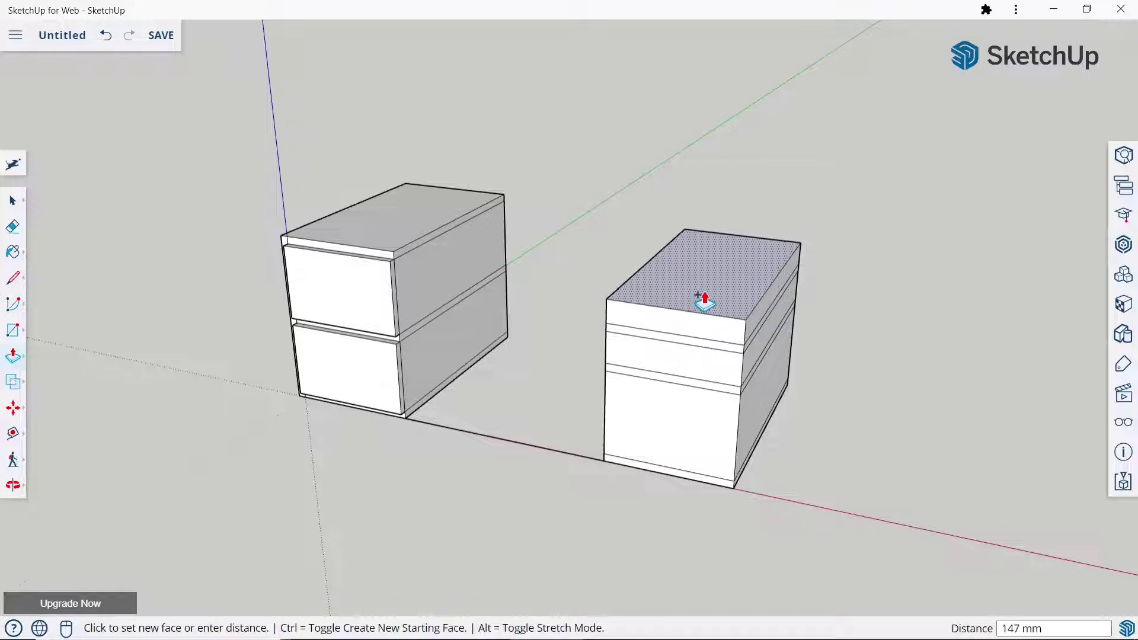
text(00)
key(Return)
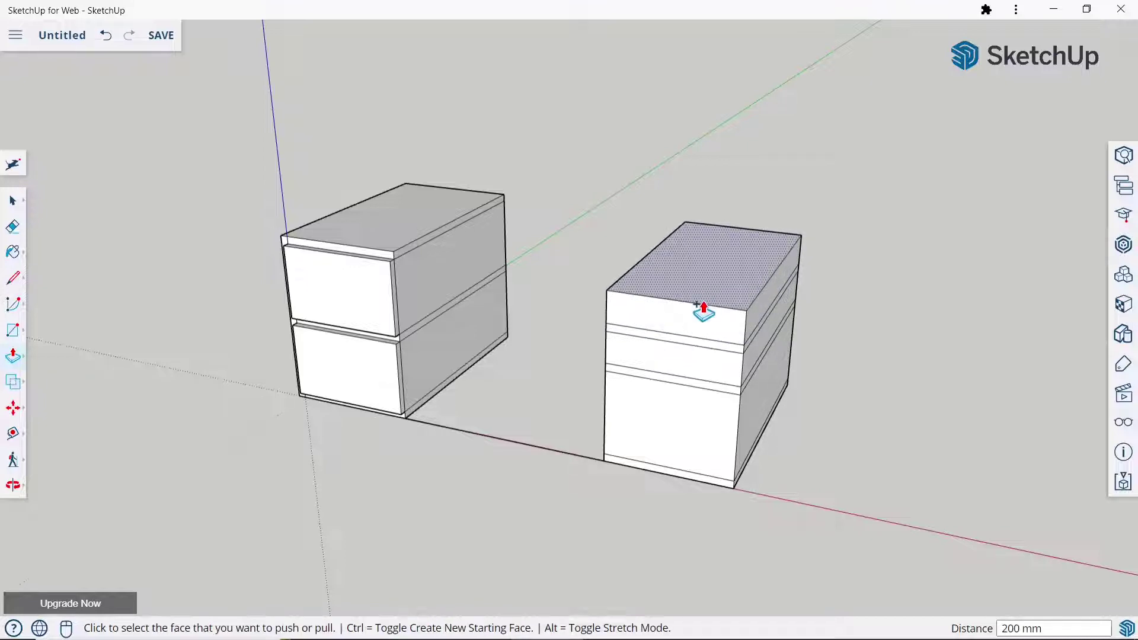
click(707, 287)
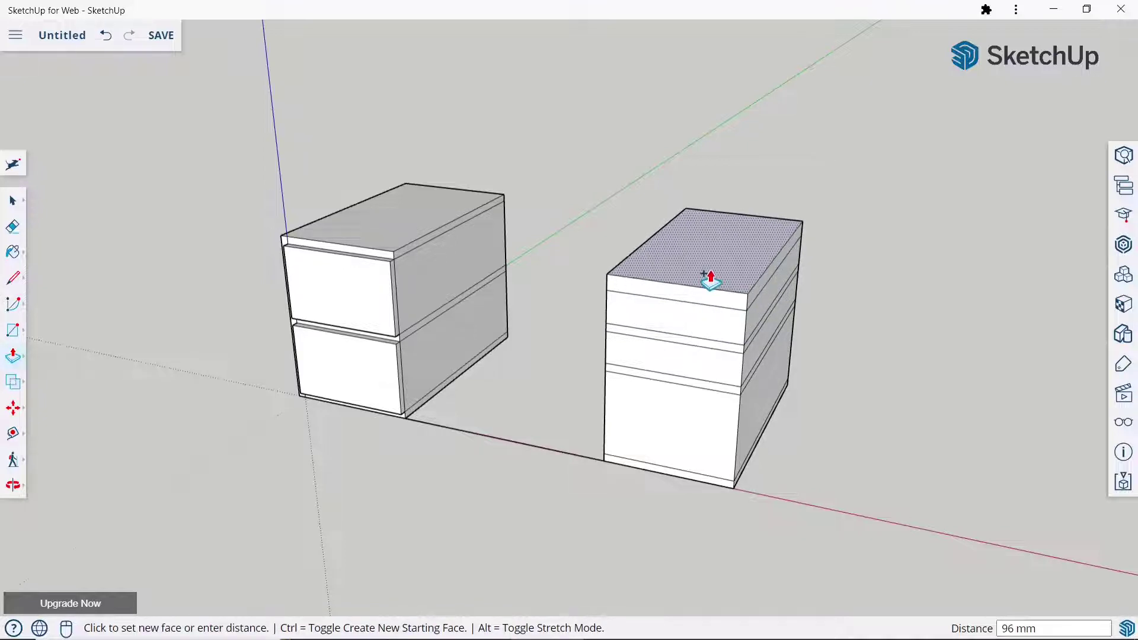
text(0)
key(Return)
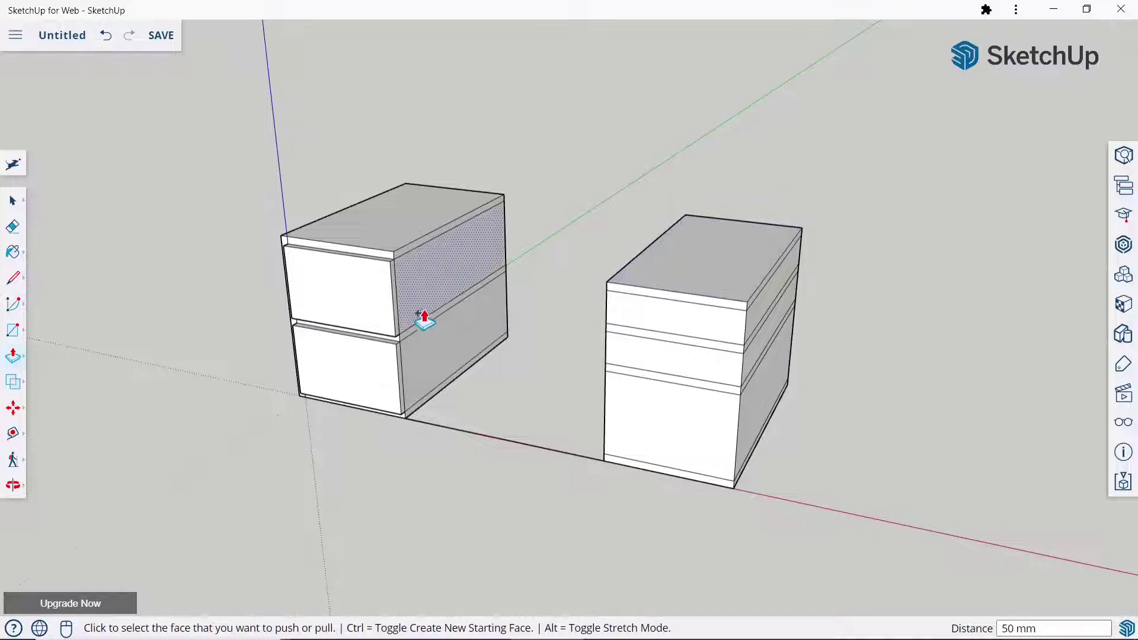
click(12, 201)
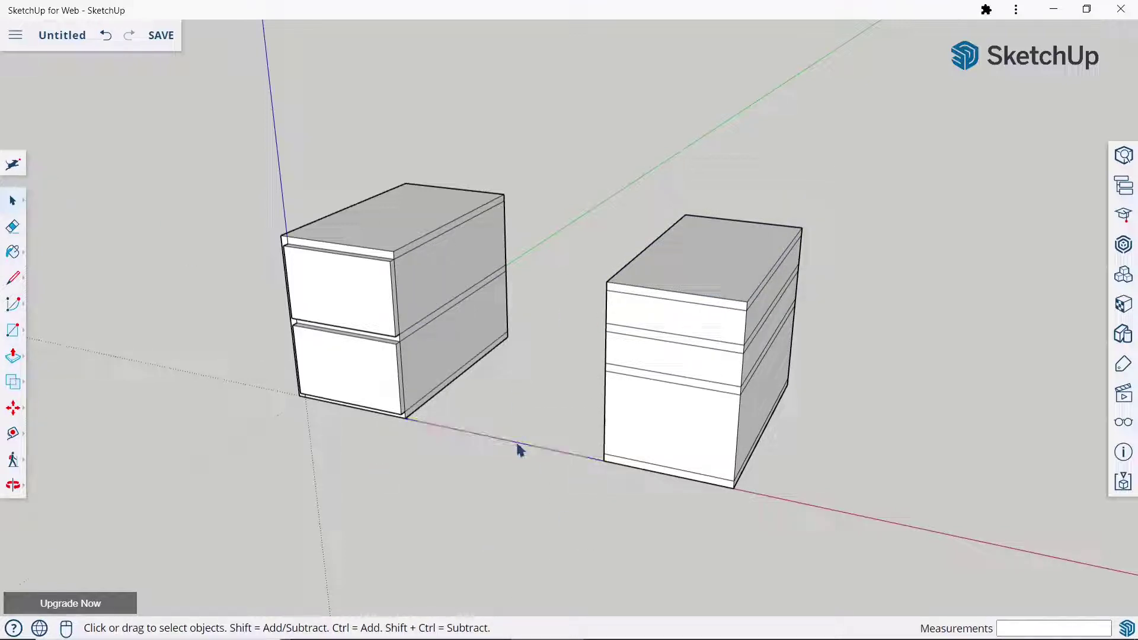
Pull the right pedestal's lower drawer front out 45 mm
mouse_move(661, 386)
middle_down()
mouse_move(598, 414)
mouse_move(610, 387)
middle_up()
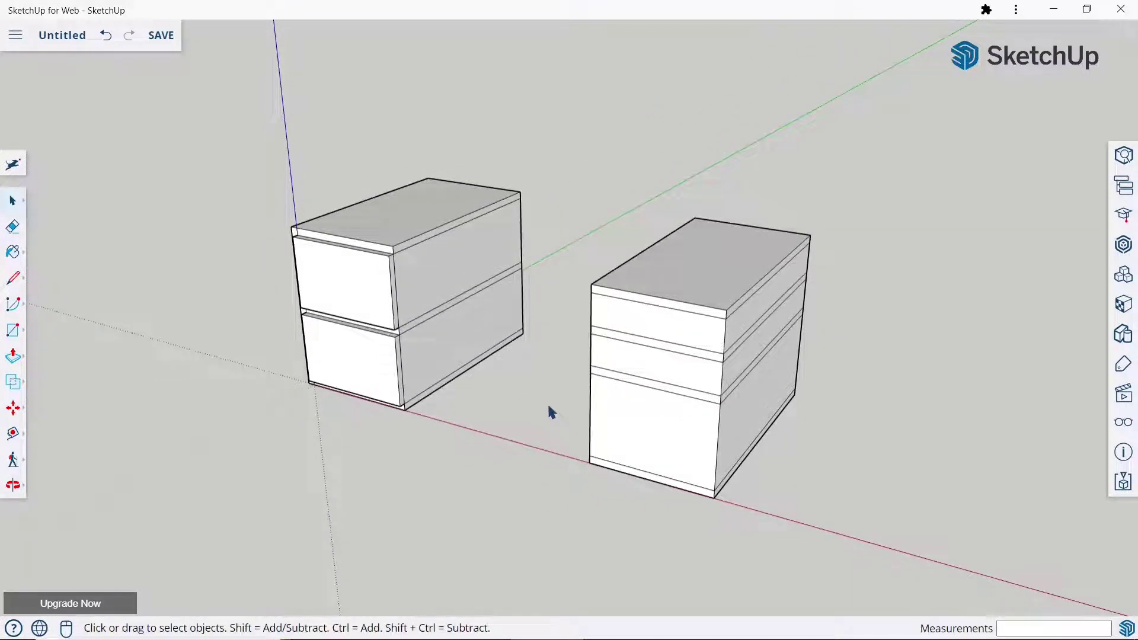
click(15, 378)
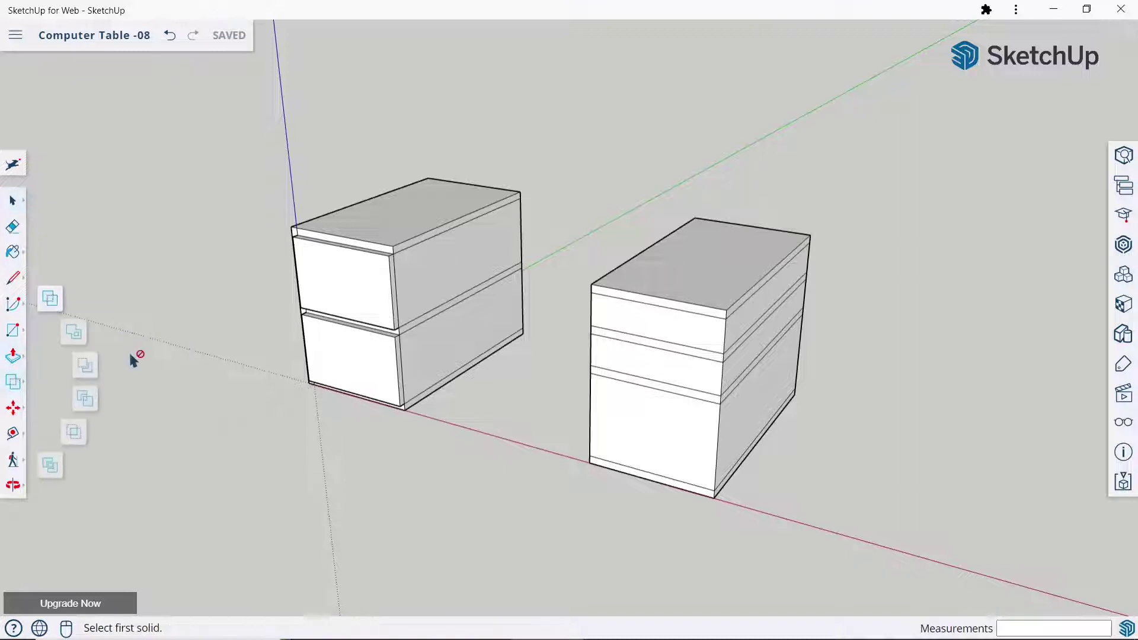
click(12, 359)
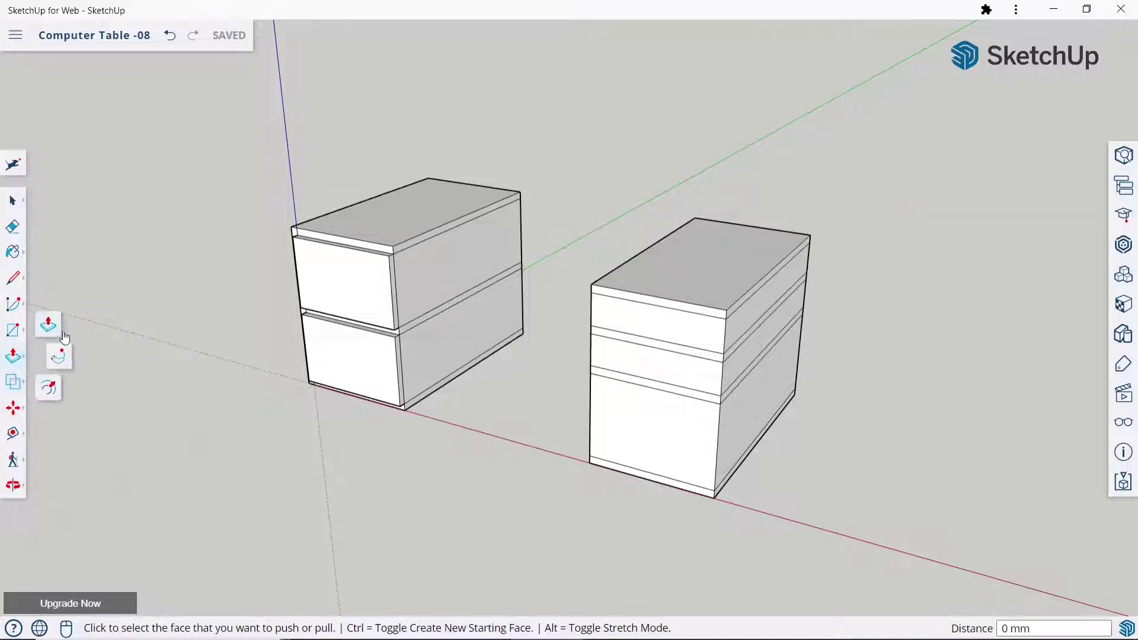
scroll(501, 420, down, 2)
scroll(859, 477, up, 2)
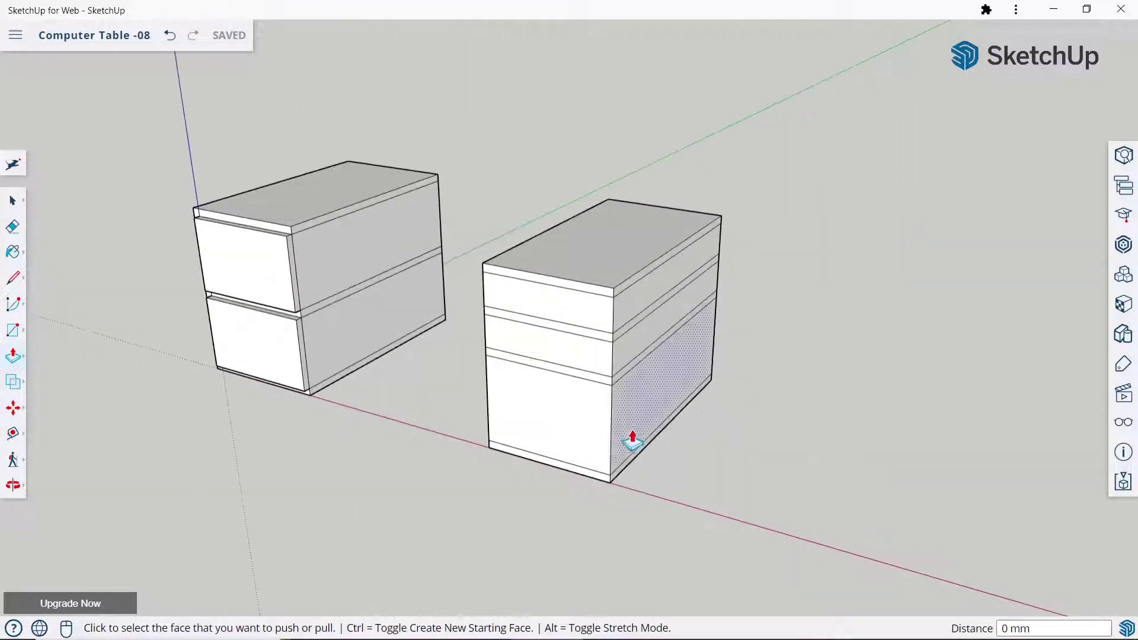
click(608, 439)
click(597, 438)
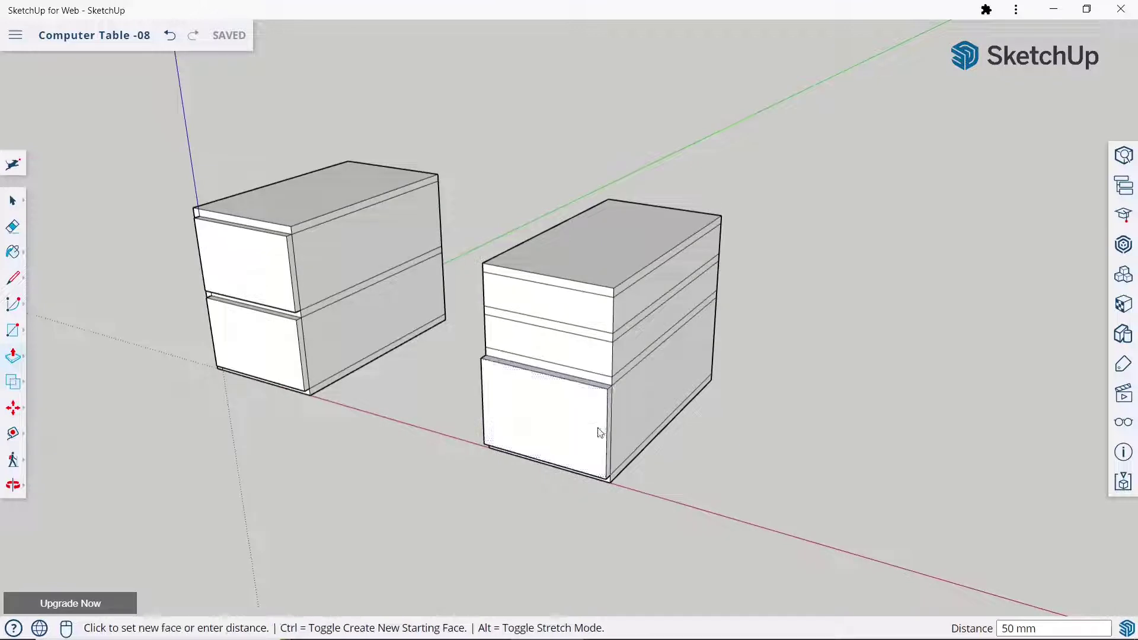
text(45)
key(Return)
Pull the middle and top drawer fronts out 45 mm as well
click(595, 374)
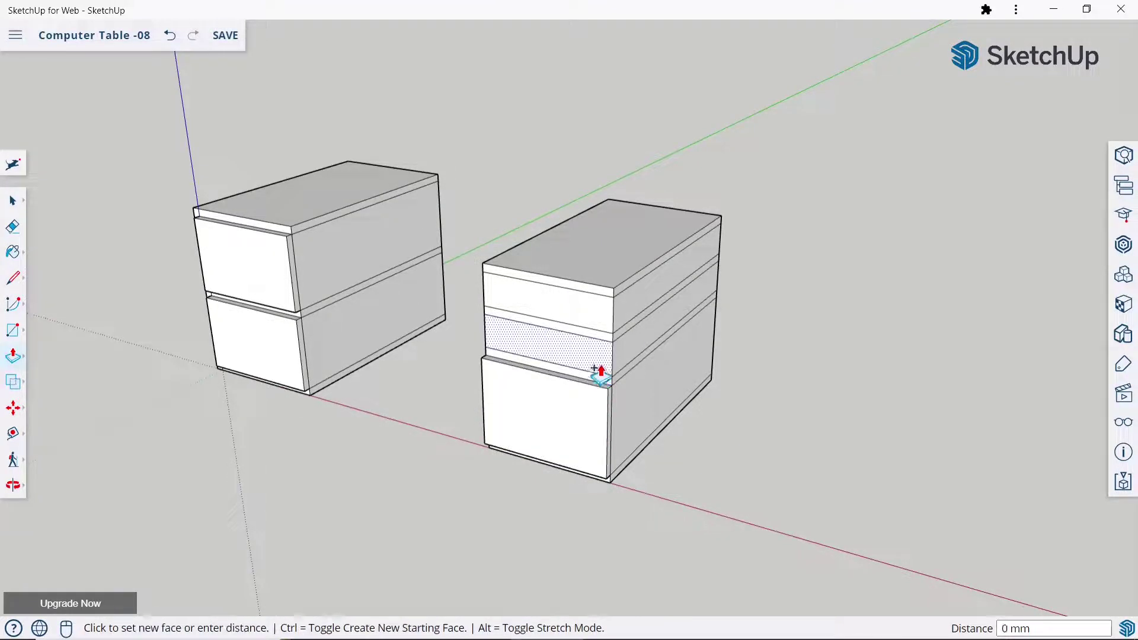
text(5)
key(Return)
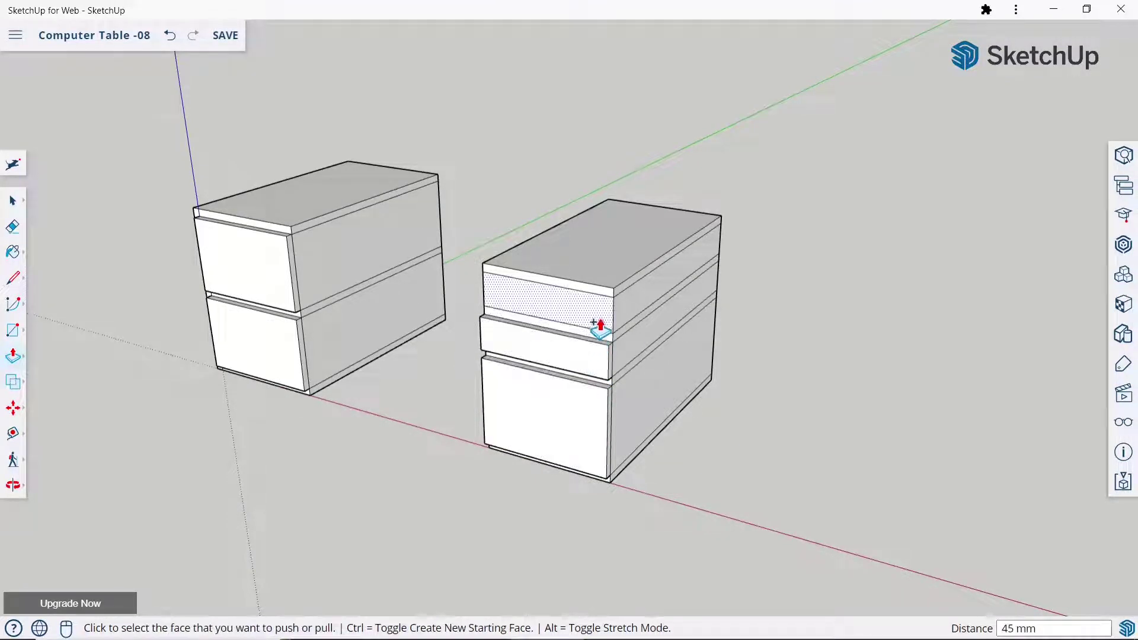
click(593, 326)
text(45)
key(Return)
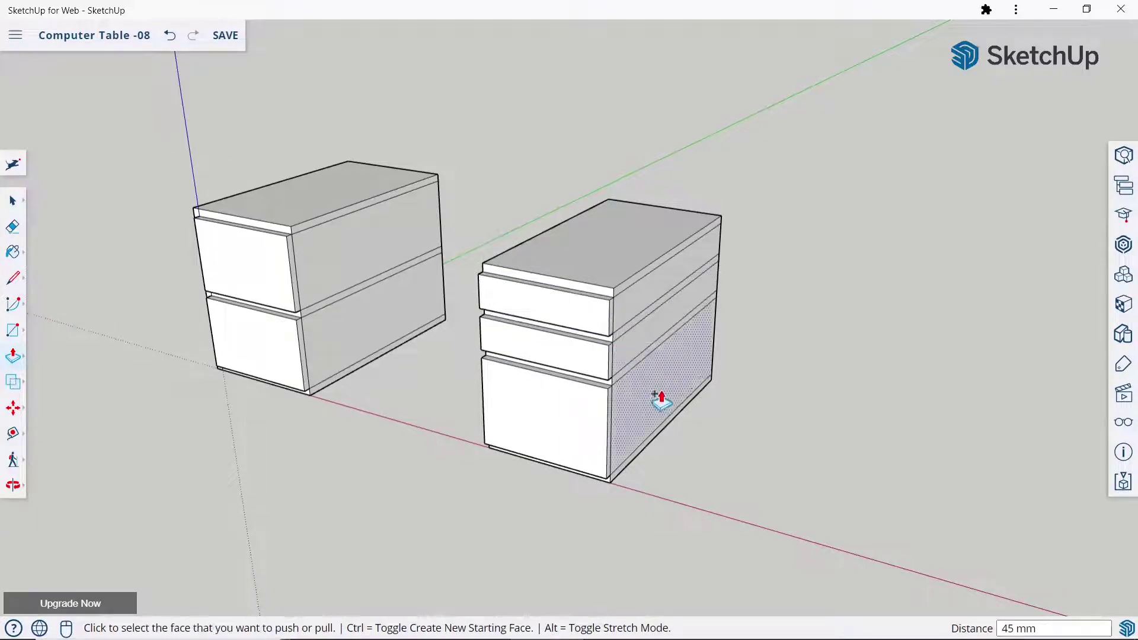
scroll(669, 462, down, 3)
scroll(385, 430, up, 2)
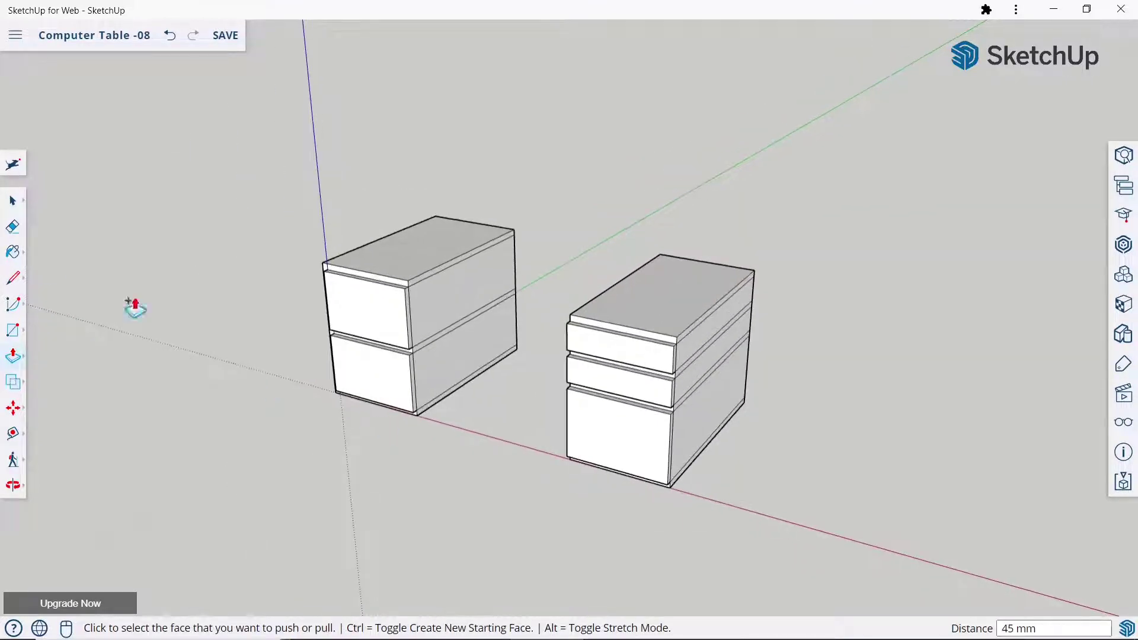
click(13, 200)
Erase the extra drawer and side-face edges on the three-drawer cabinet
click(360, 272)
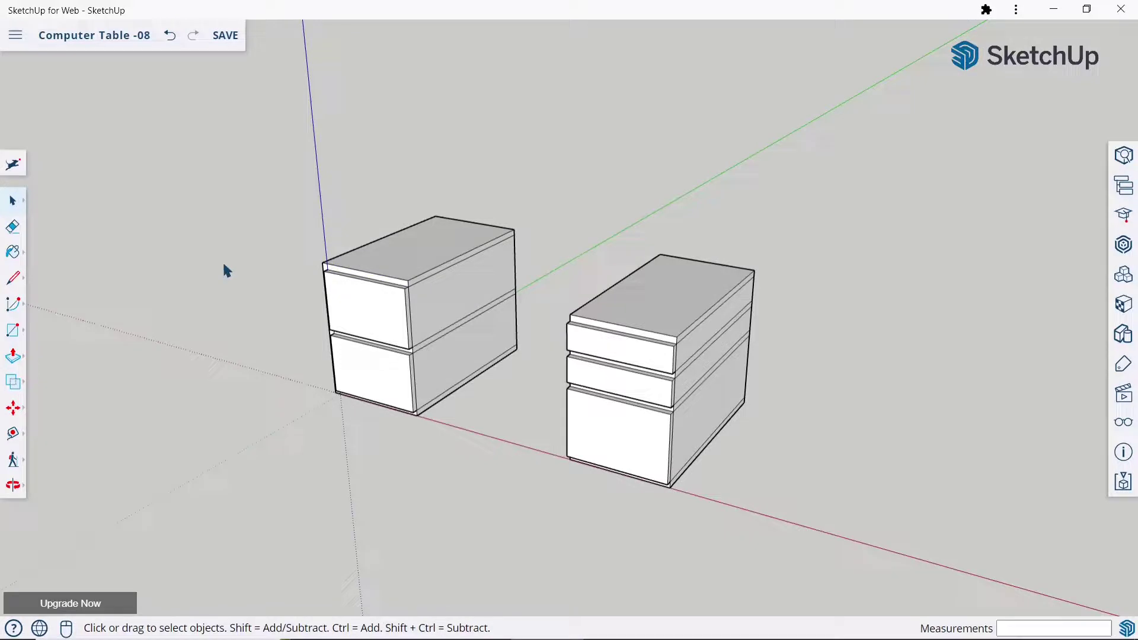
click(17, 231)
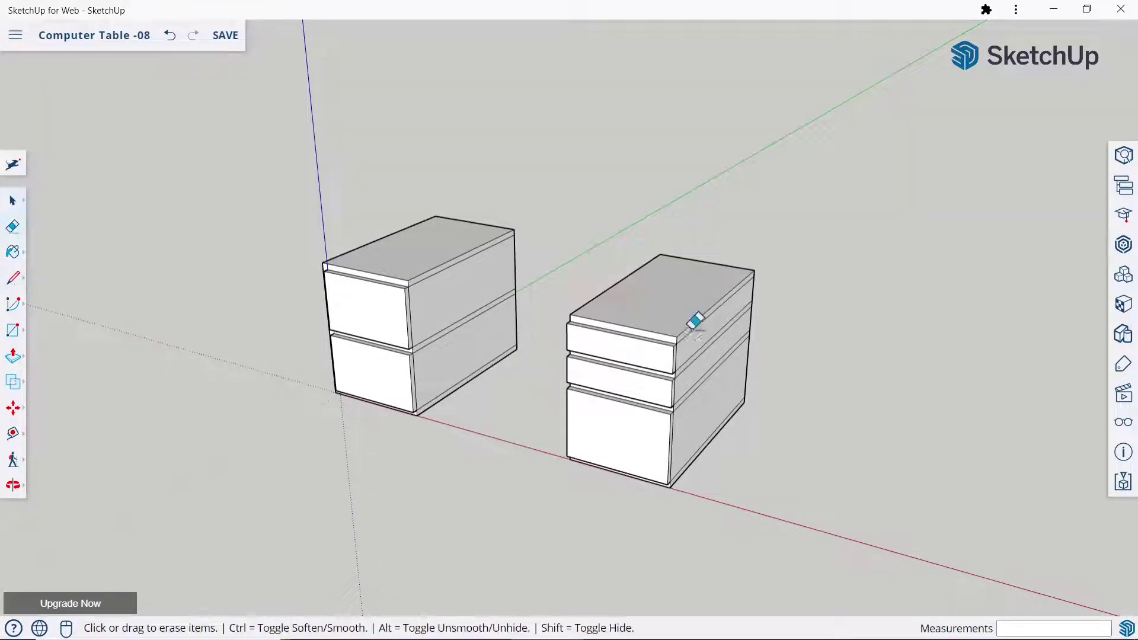
scroll(690, 323, up, 3)
mouse_move(676, 361)
mouse_down()
mouse_move(644, 258)
mouse_move(652, 184)
mouse_up()
scroll(650, 293, down, 3)
scroll(627, 398, up, 3)
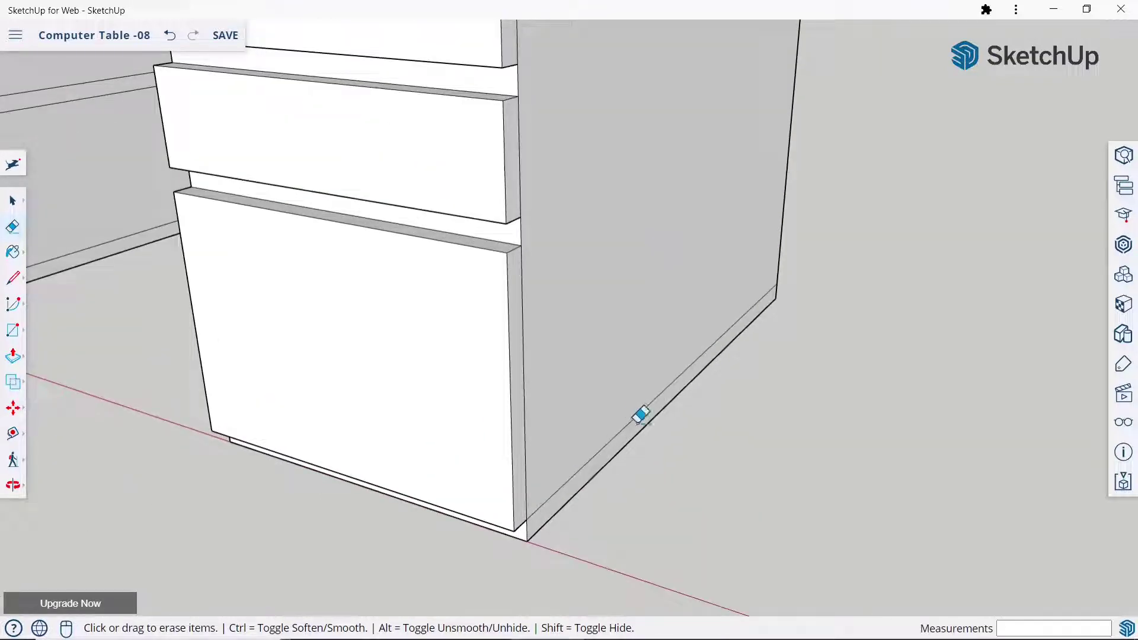
scroll(816, 315, down, 3)
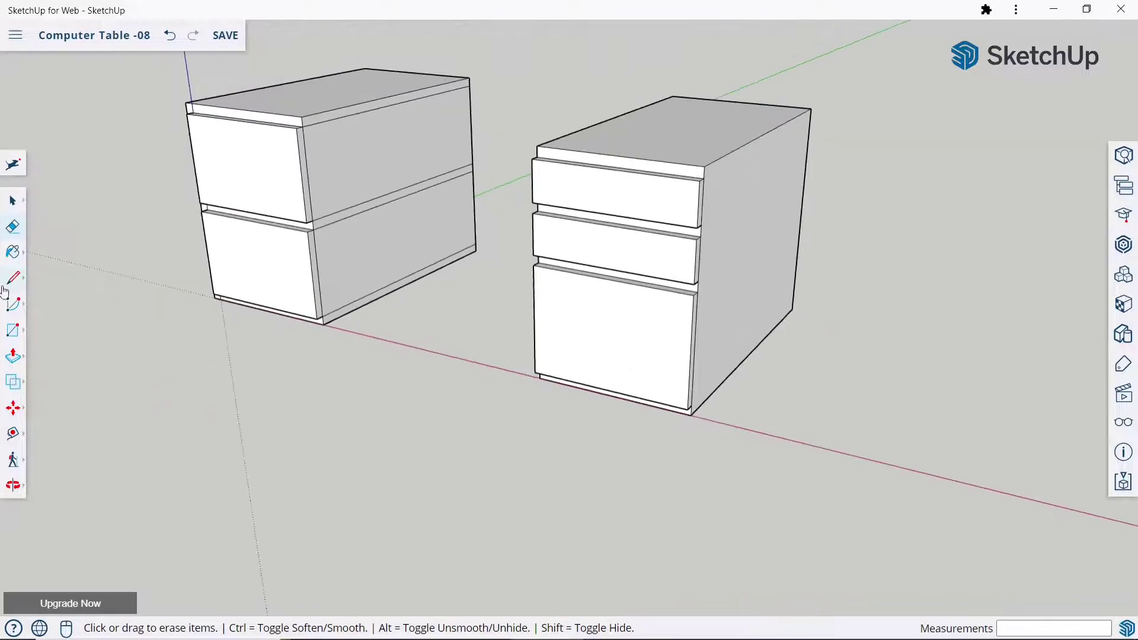
Push the right cabinet's side face outward 120 mm
click(11, 349)
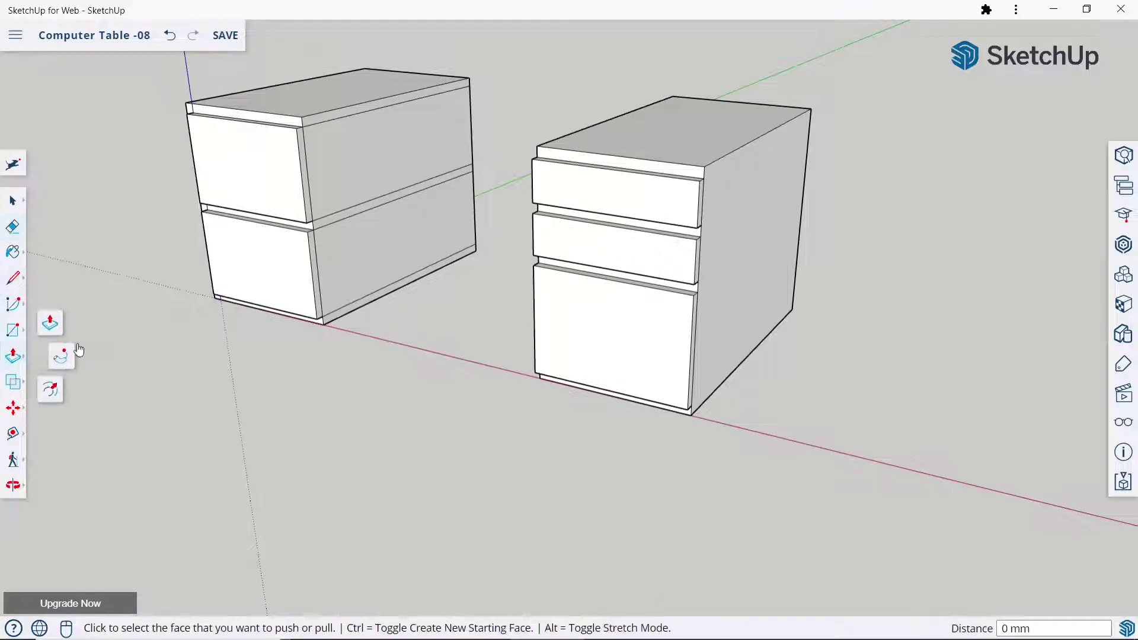
click(748, 282)
click(762, 289)
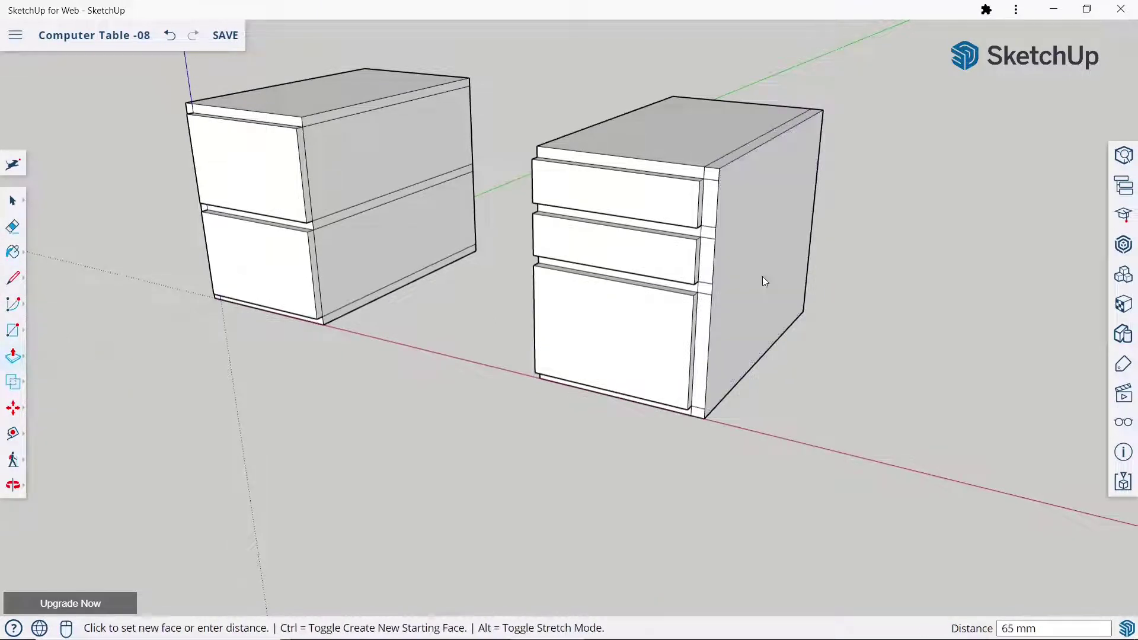
text(120)
key(Return)
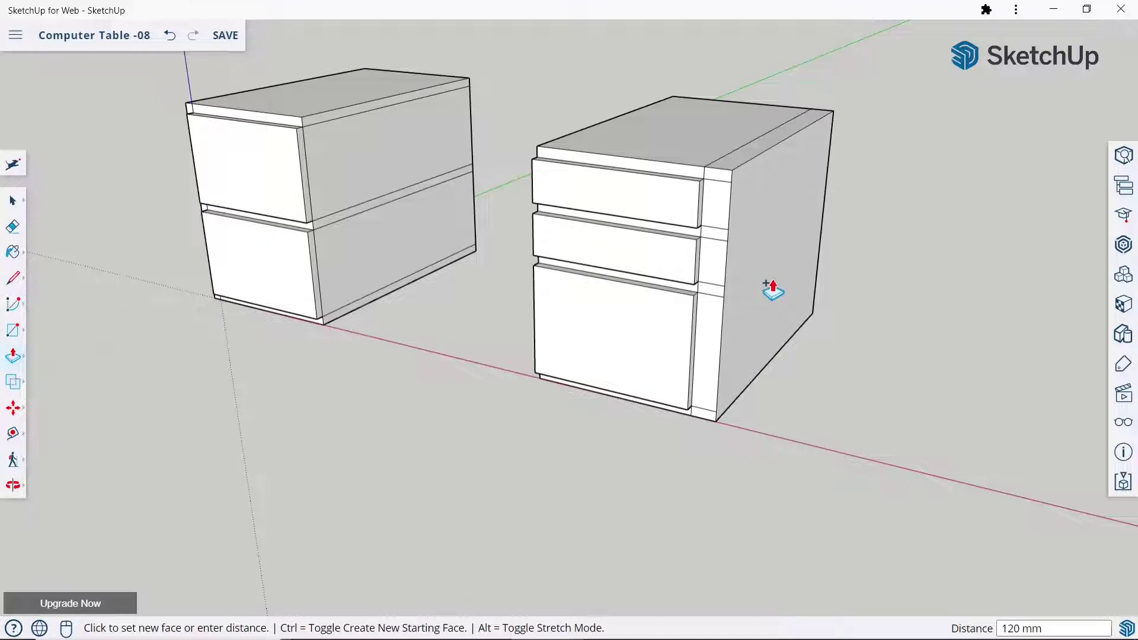
key(Return)
With the Eraser, zoom in and delete the short edge beside the three drawer fronts
key(e)
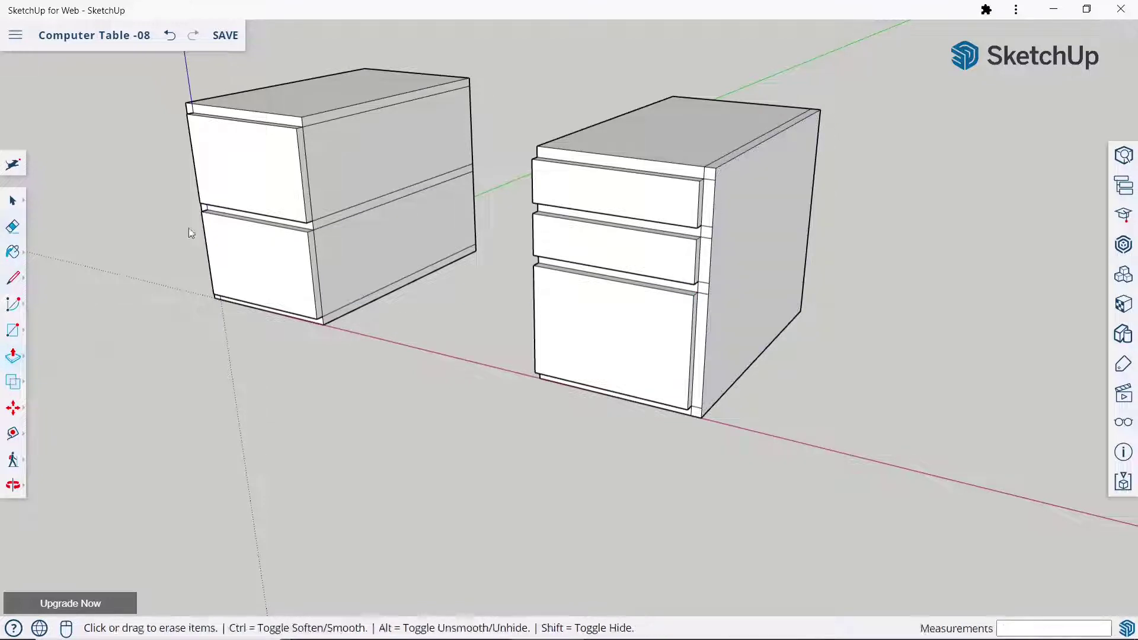
scroll(757, 202, up, 3)
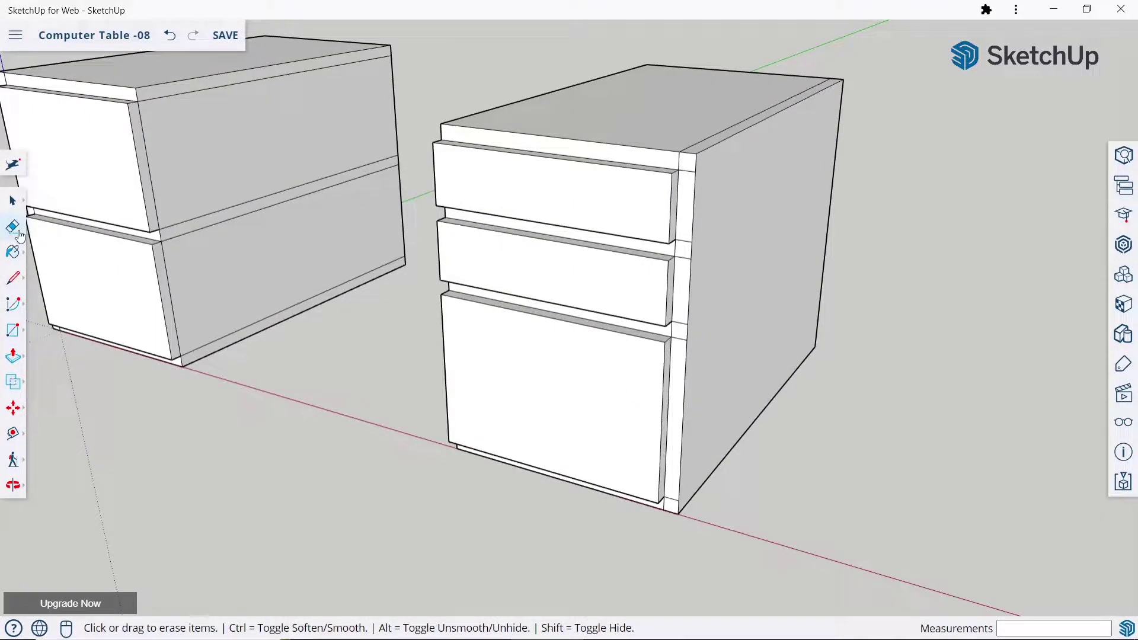
scroll(335, 424, down, 4)
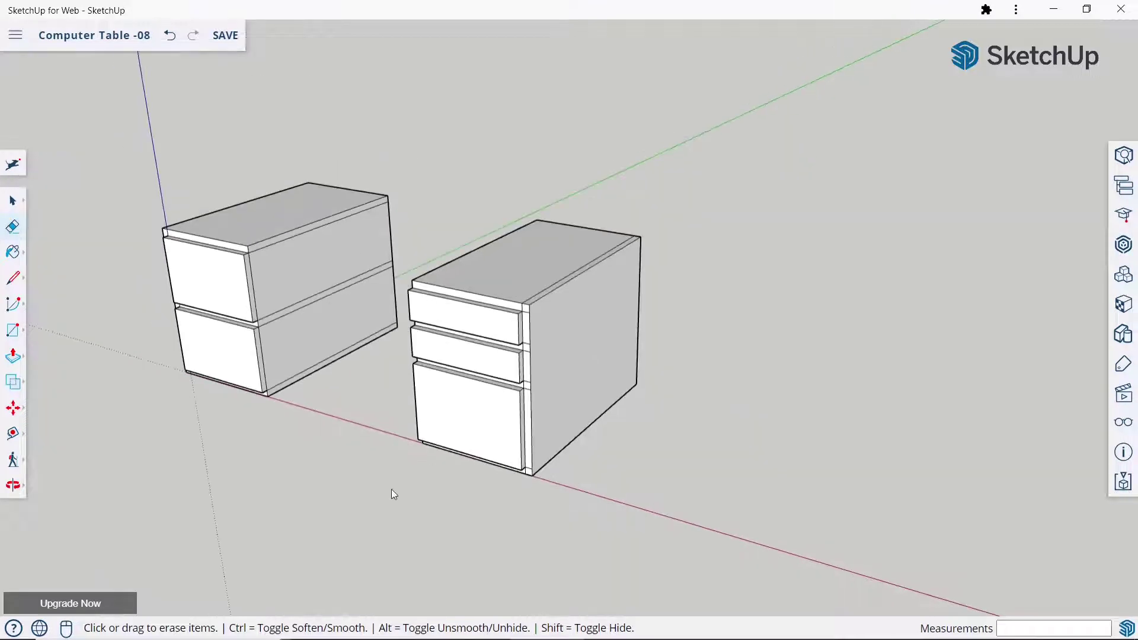
click(7, 203)
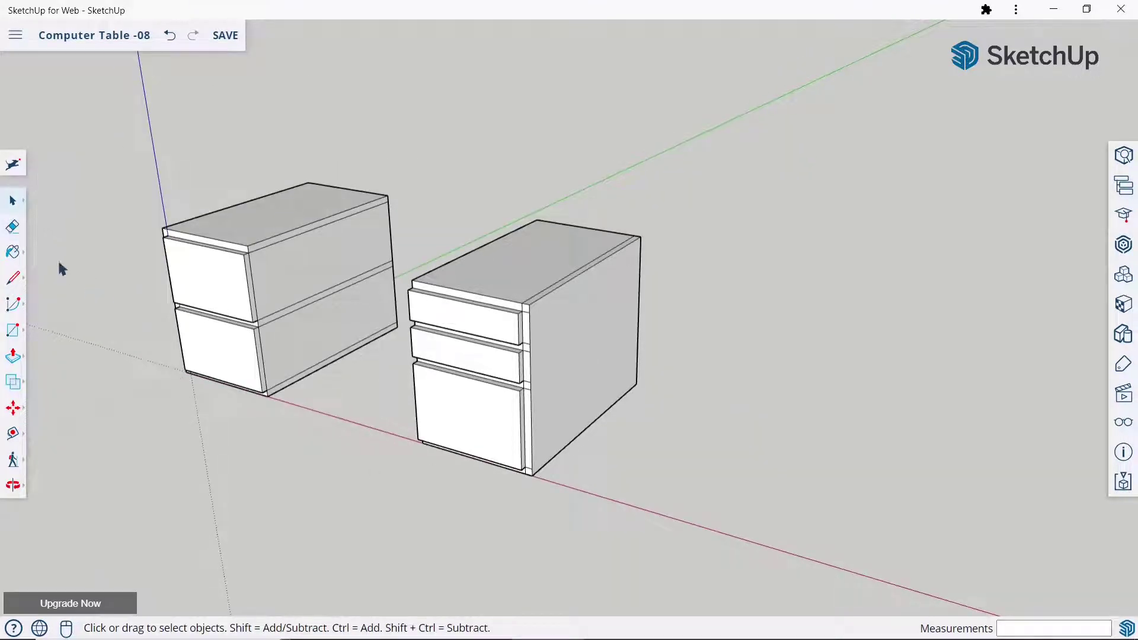
click(23, 238)
scroll(466, 333, up, 2)
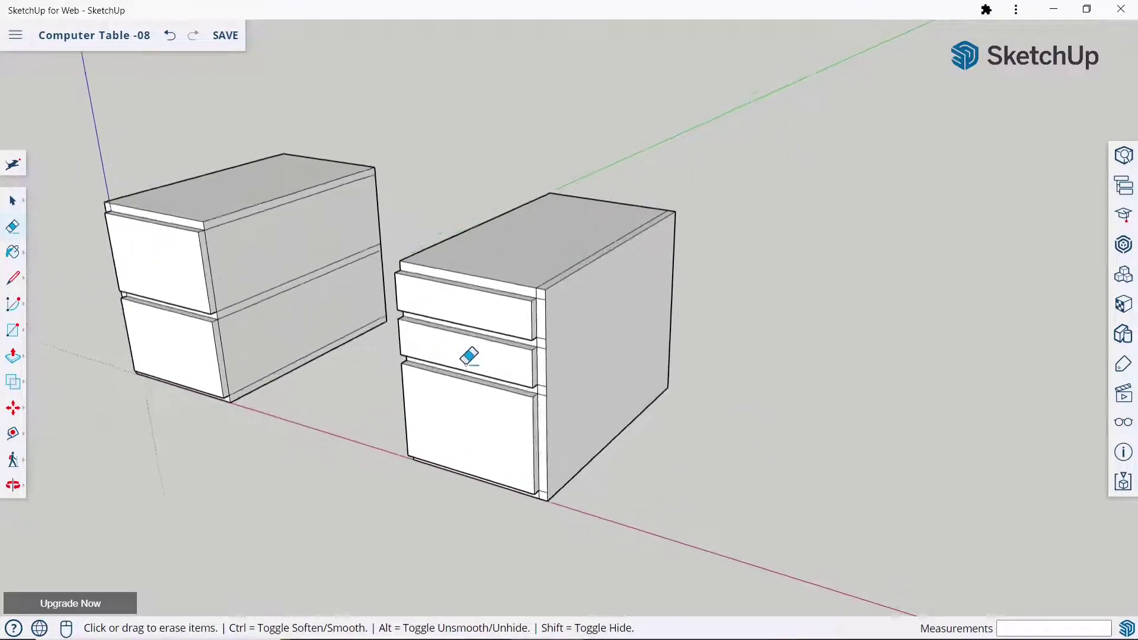
scroll(467, 330, up, 3)
scroll(467, 330, up, 2)
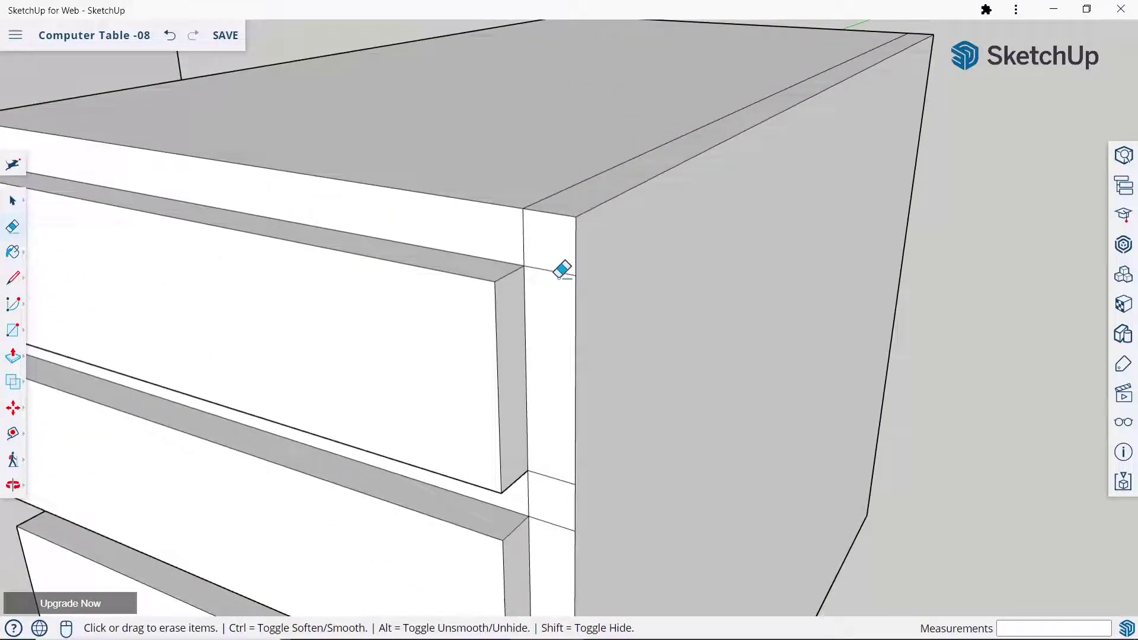
scroll(561, 270, up, 1)
scroll(563, 265, up, 1)
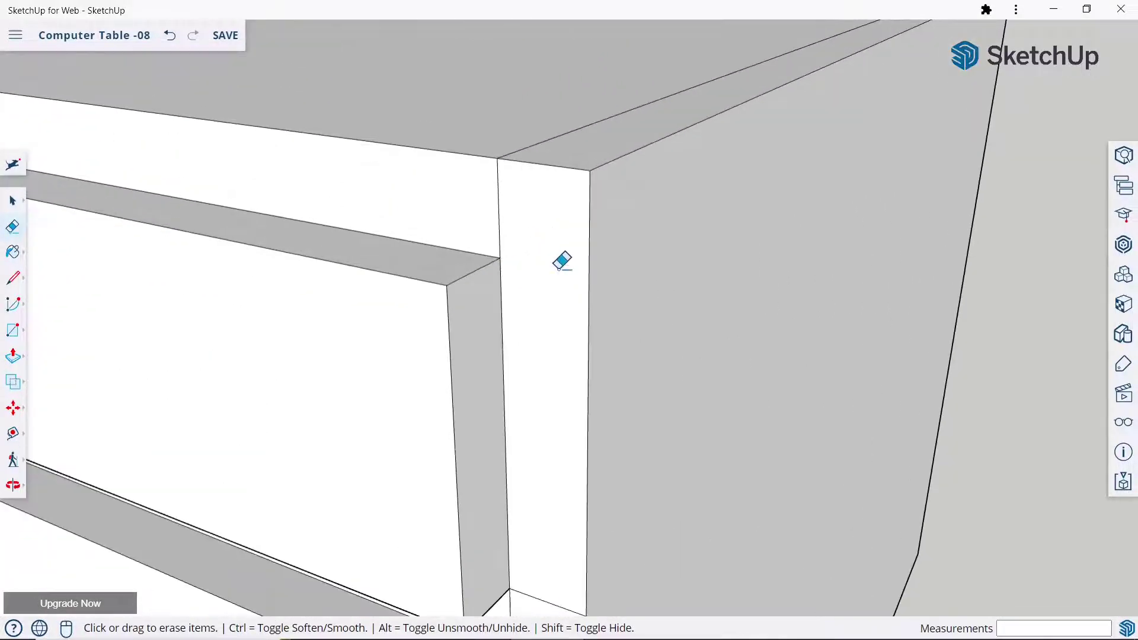
scroll(561, 266, down, 5)
scroll(554, 373, up, 4)
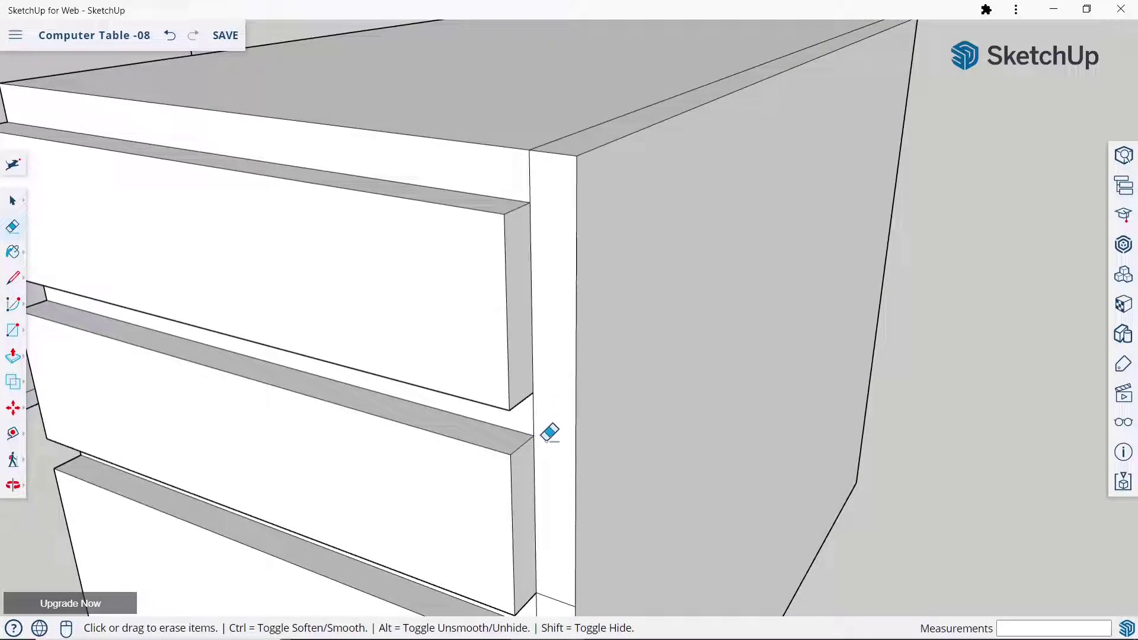
scroll(574, 341, down, 5)
scroll(561, 437, up, 4)
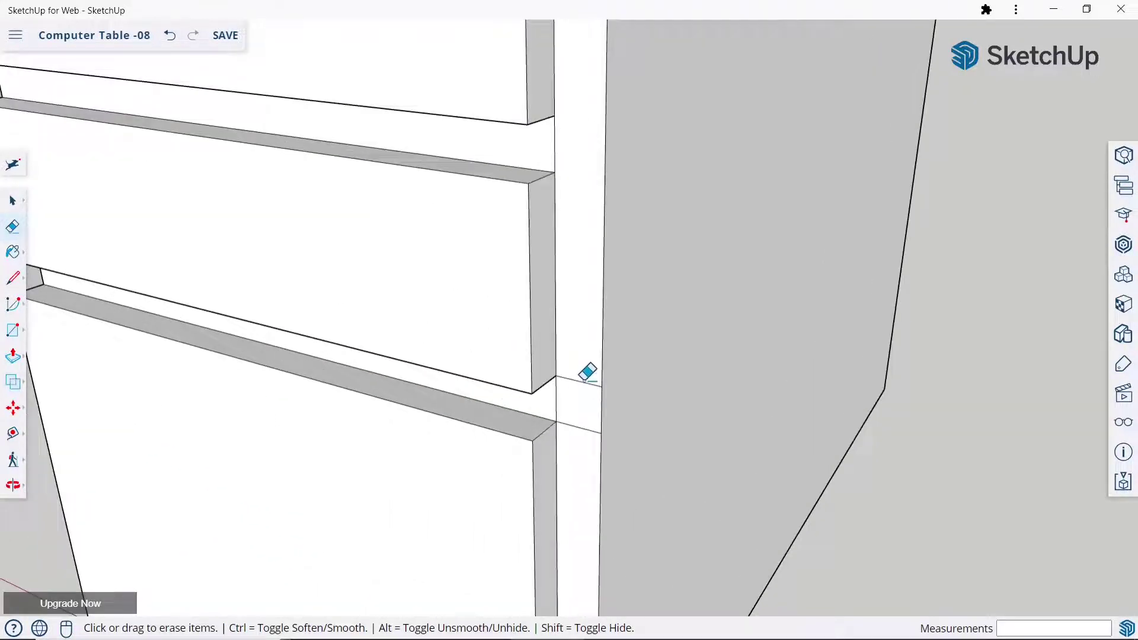
click(586, 384)
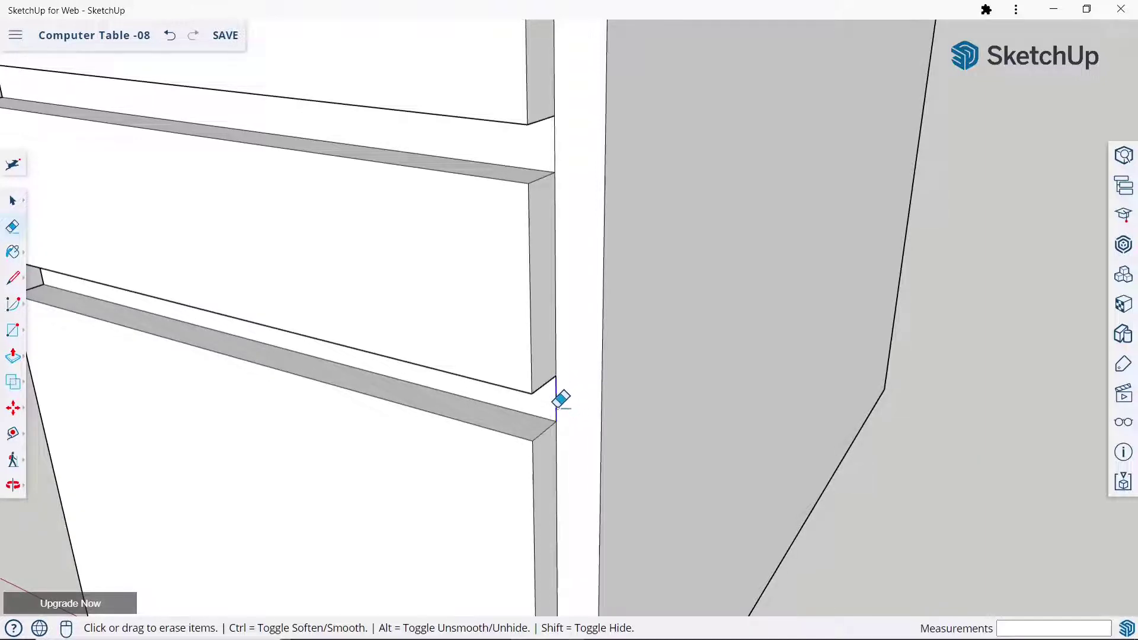
scroll(562, 245, down, 2)
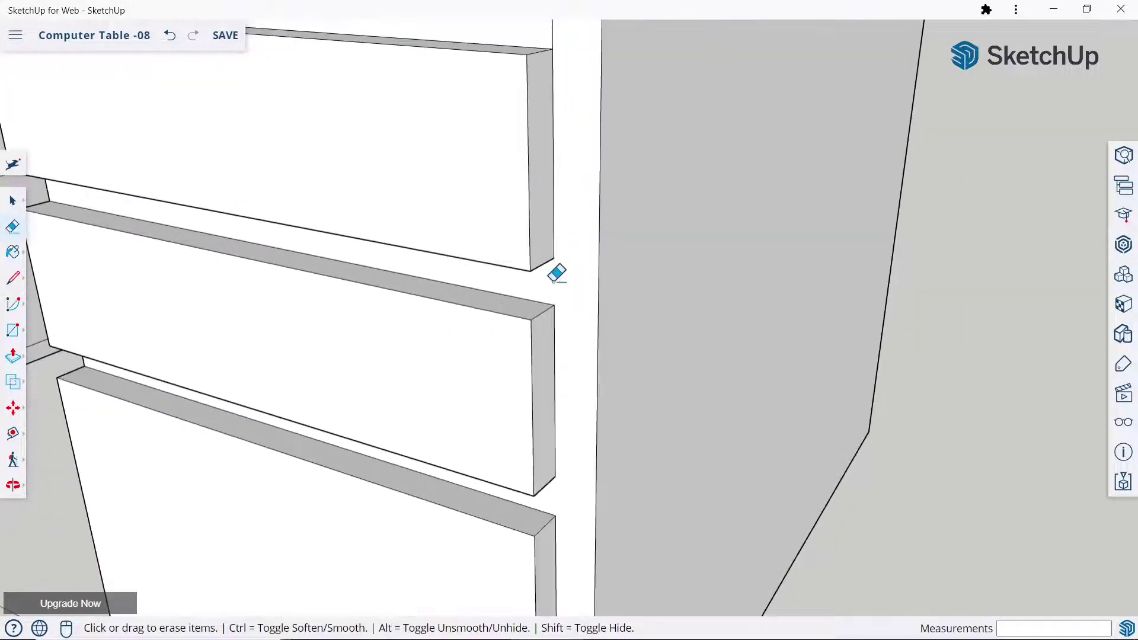
scroll(556, 273, down, 5)
scroll(541, 142, up, 3)
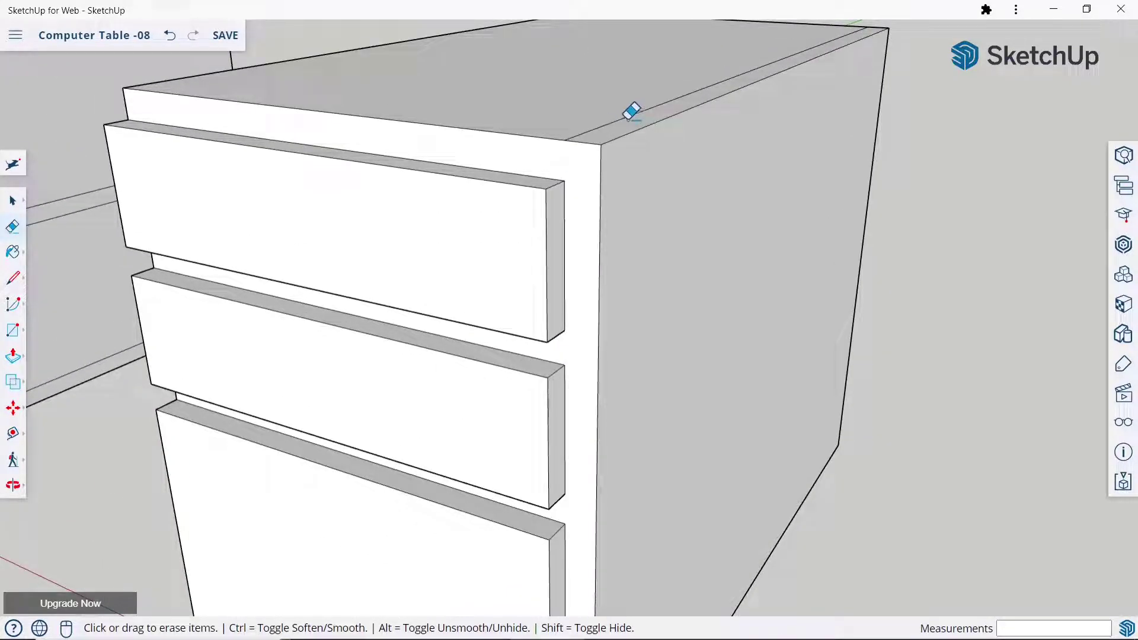
scroll(631, 108, down, 1)
scroll(691, 180, down, 3)
scroll(681, 211, down, 2)
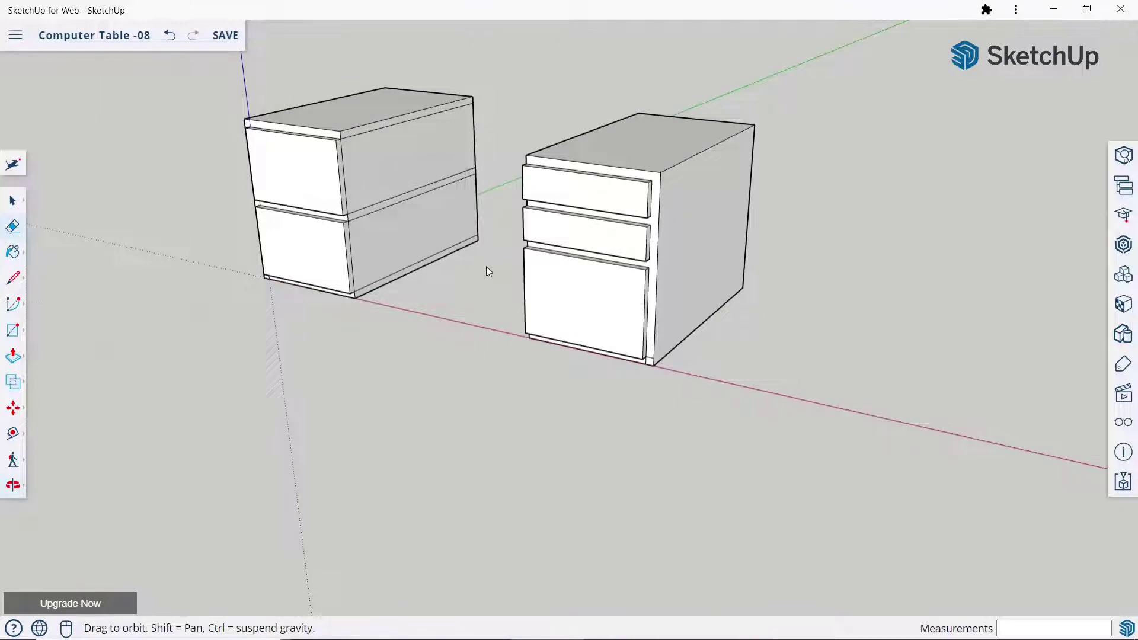
Erase the inner bottom, extra and diagonal edges on the two-drawer pedestal's side panel
mouse_move(488, 271)
middle_down()
mouse_move(762, 234)
mouse_move(874, 237)
middle_up()
scroll(579, 269, up, 2)
scroll(576, 310, up, 3)
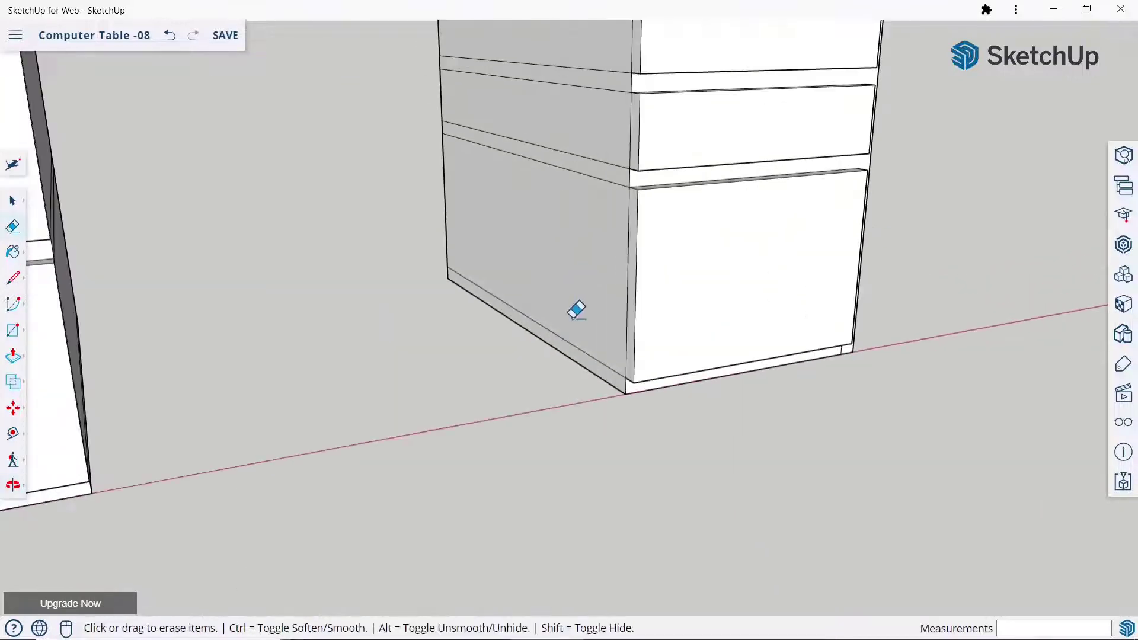
click(566, 336)
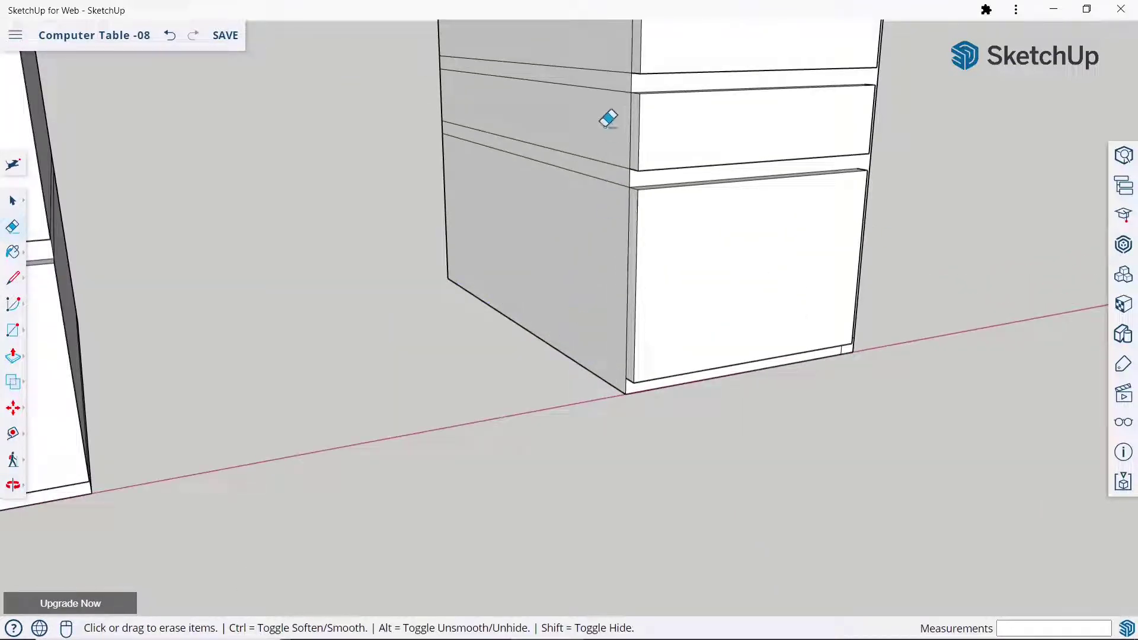
scroll(594, 204, down, 3)
middle_drag(609, 246, 576, 173)
scroll(582, 240, up, 3)
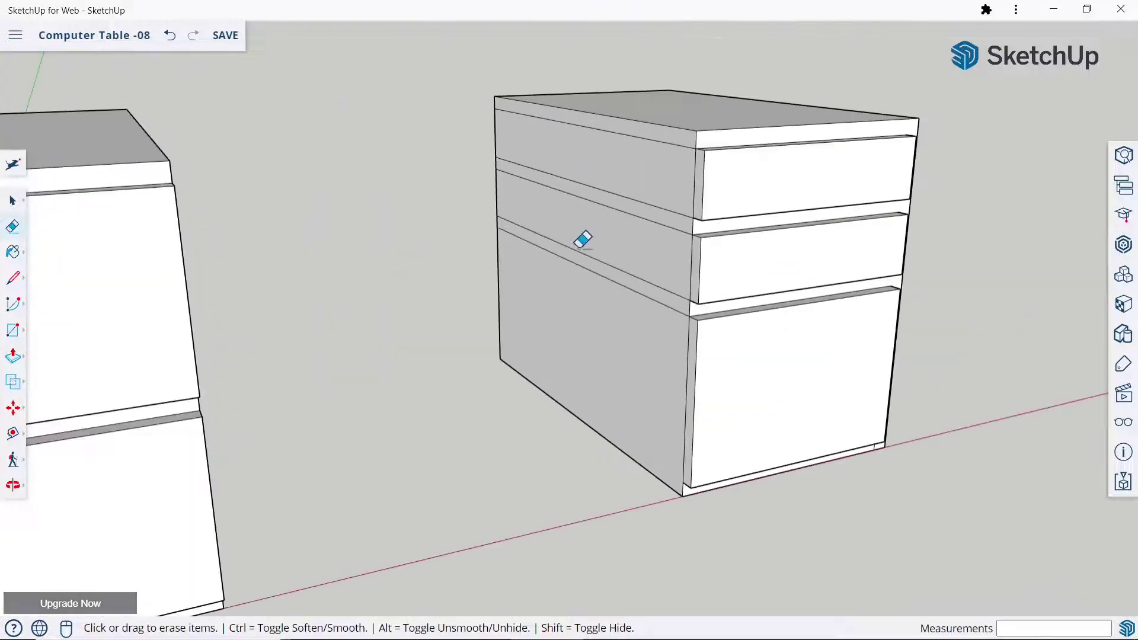
click(594, 253)
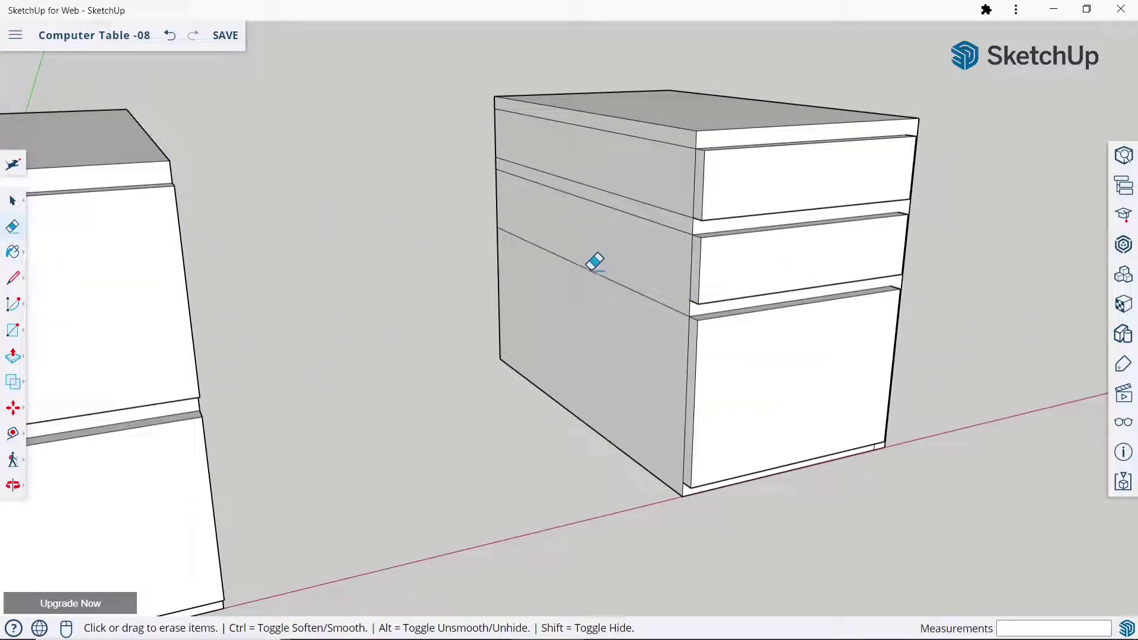
click(594, 262)
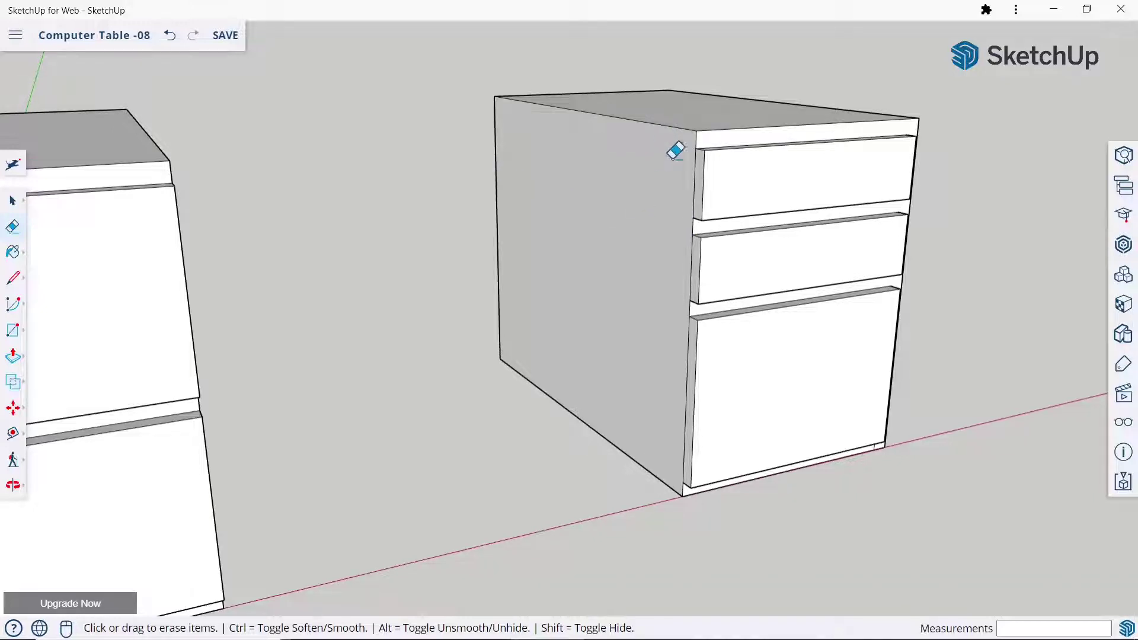
Erase the edge across the side panel's top and both edges of its groove
scroll(675, 151, down, 3)
mouse_move(713, 178)
middle_down()
mouse_move(401, 259)
mouse_move(465, 244)
mouse_move(295, 255)
mouse_move(399, 249)
middle_up()
scroll(426, 143, up, 4)
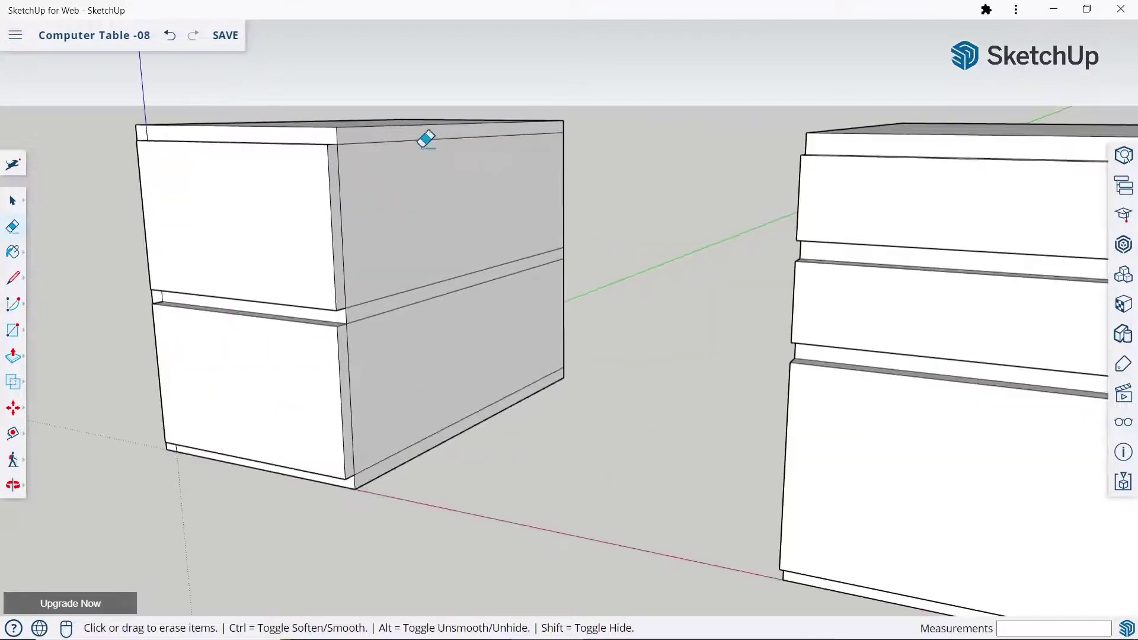
click(429, 135)
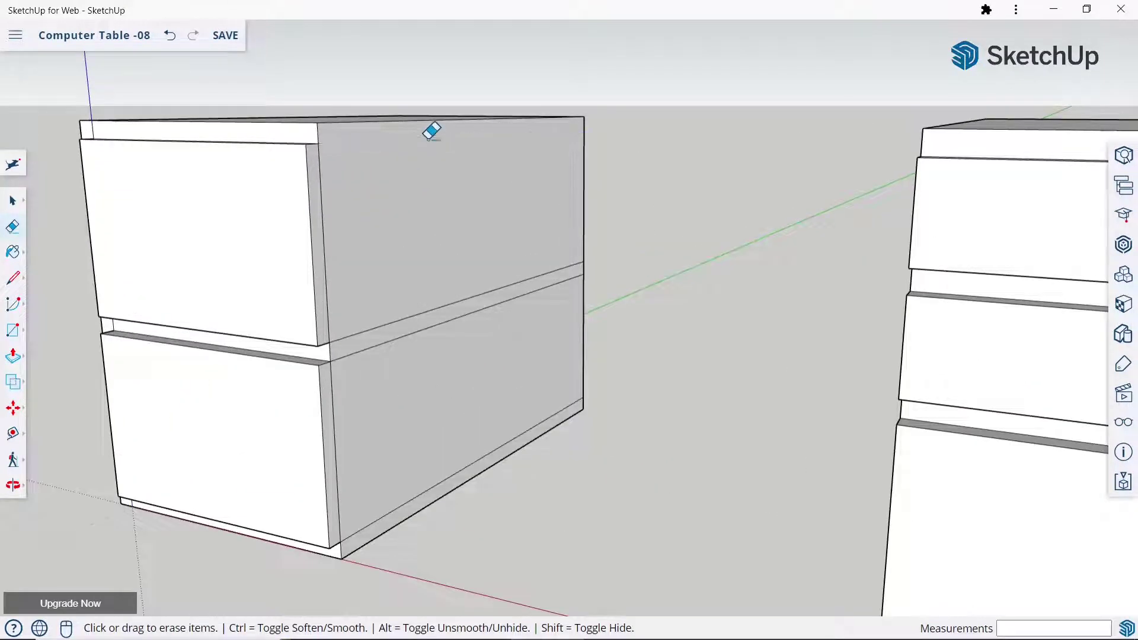
click(422, 310)
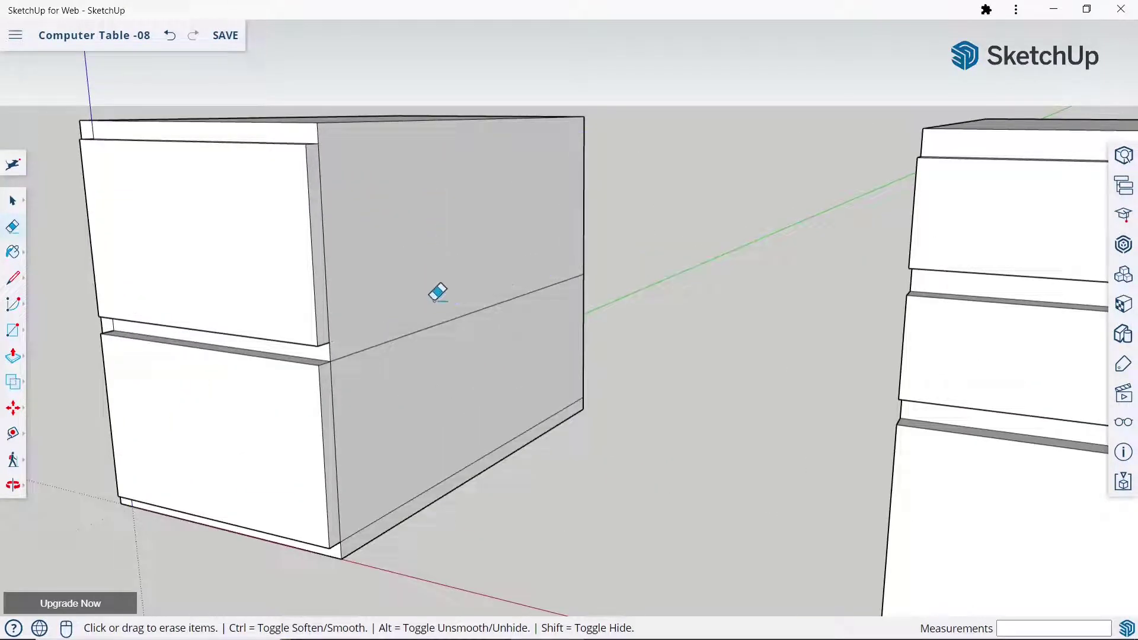
click(471, 306)
Frame both cabinets and save the Computer Table -08 model
scroll(527, 443, up, 2)
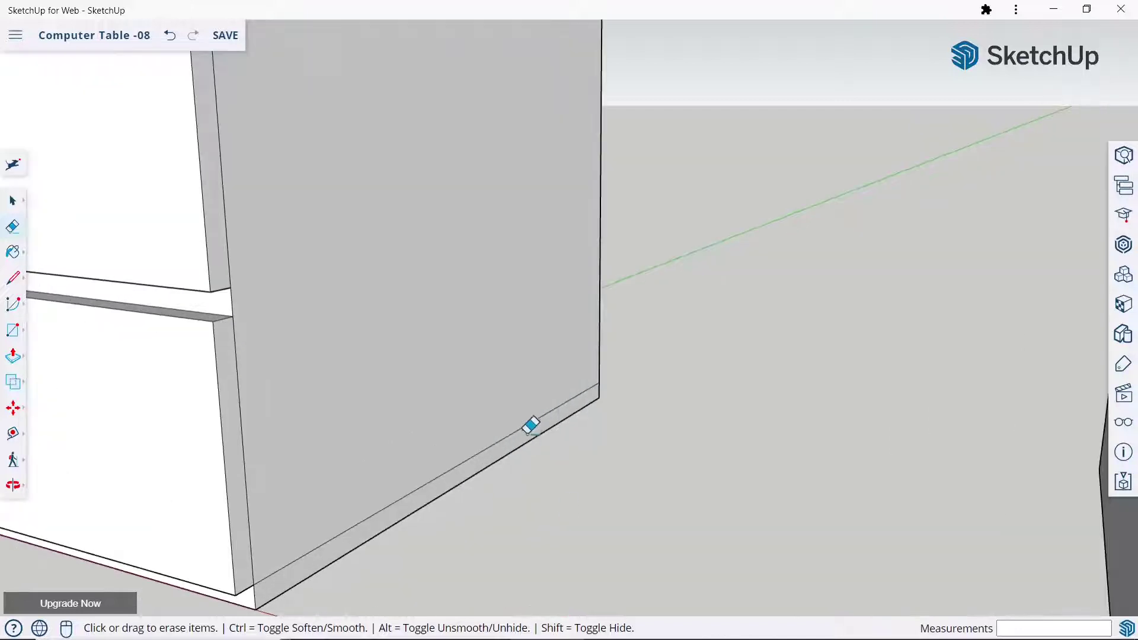
scroll(536, 409, down, 5)
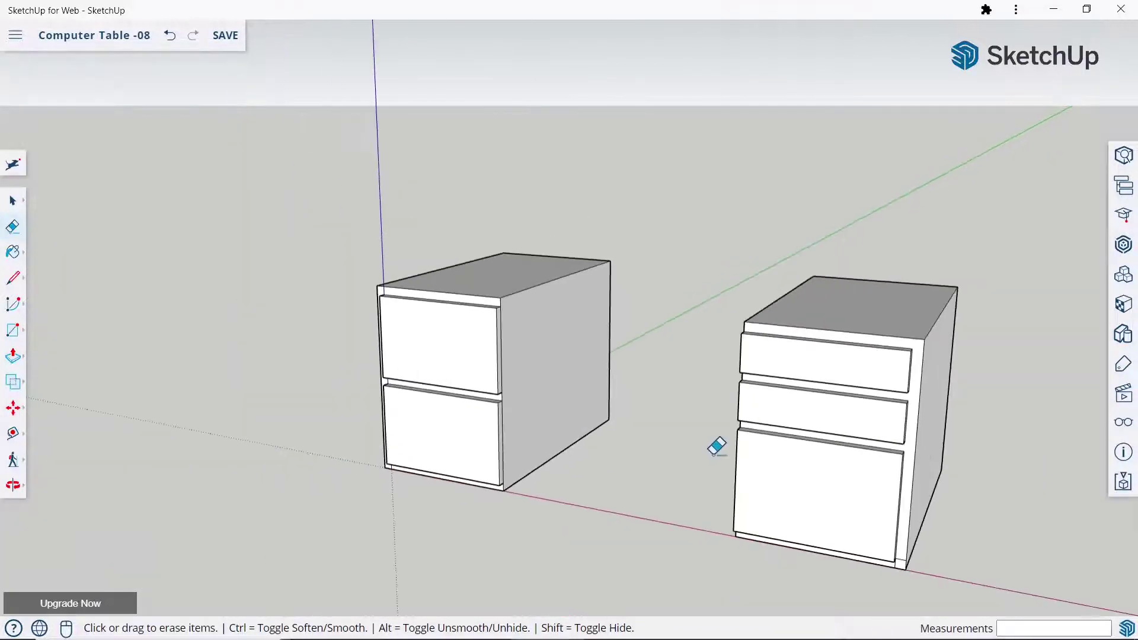
scroll(543, 315, down, 1)
scroll(778, 419, down, 1)
middle_drag(778, 419, 724, 436)
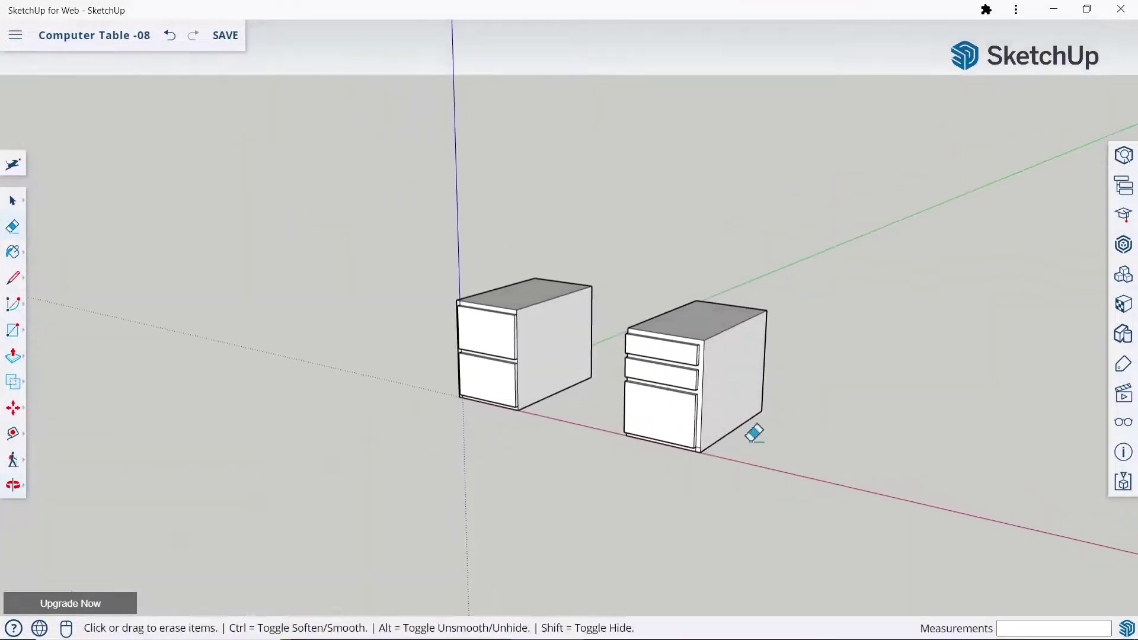
scroll(581, 407, up, 3)
mouse_move(581, 407)
middle_down()
mouse_move(620, 424)
mouse_move(603, 415)
middle_up()
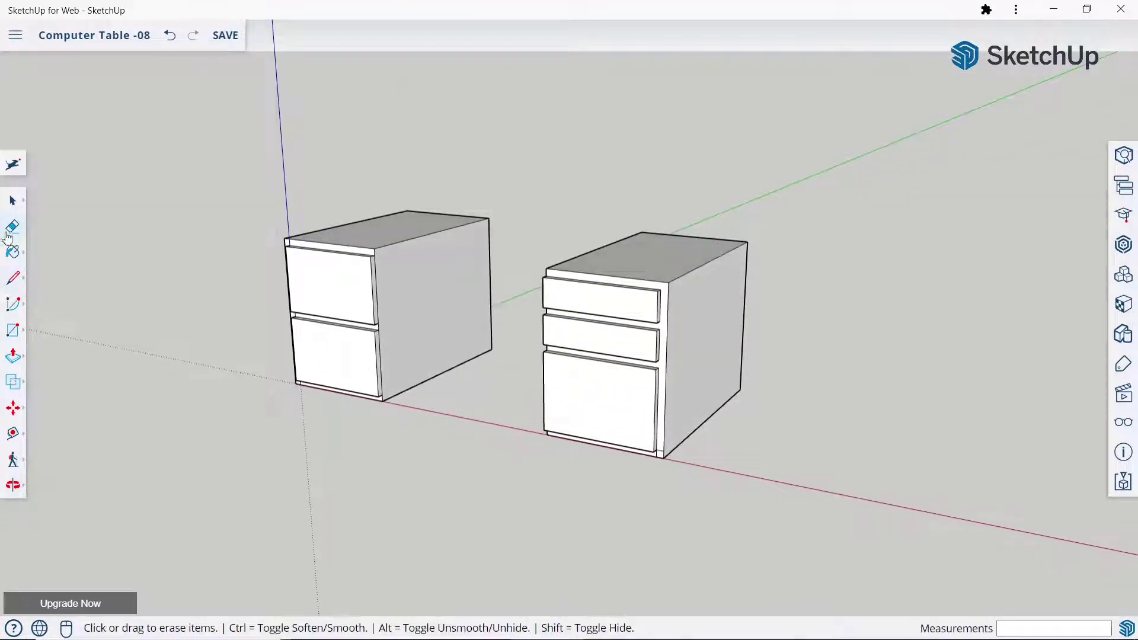
click(13, 200)
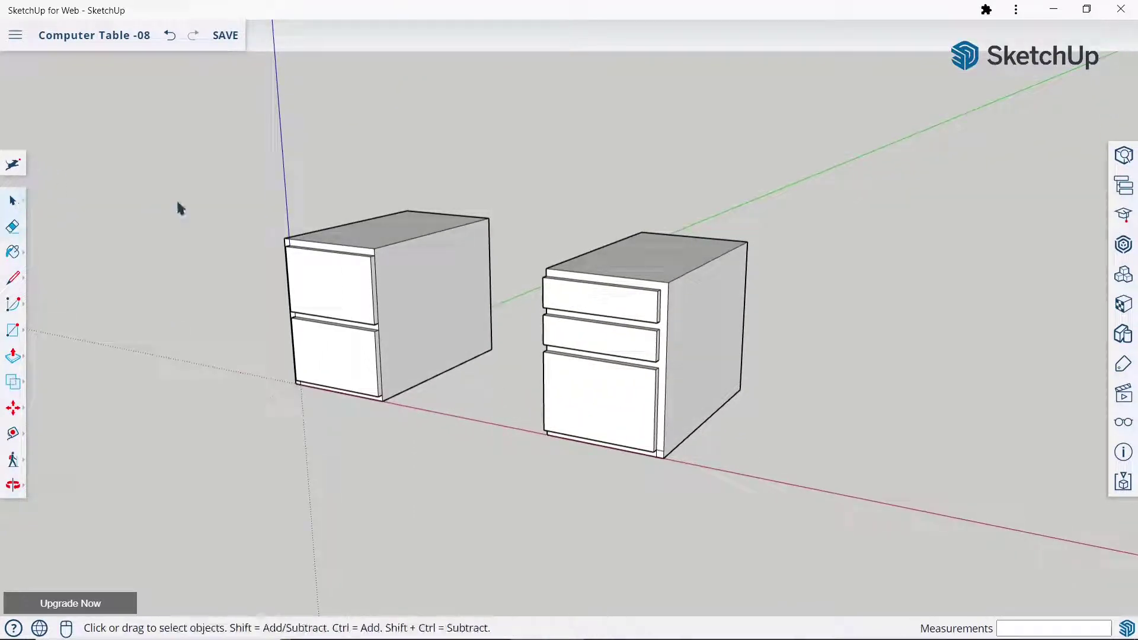
key(ctrl+s)
Draw handle rectangles near the top of the right cabinet's three drawer fronts
click(12, 332)
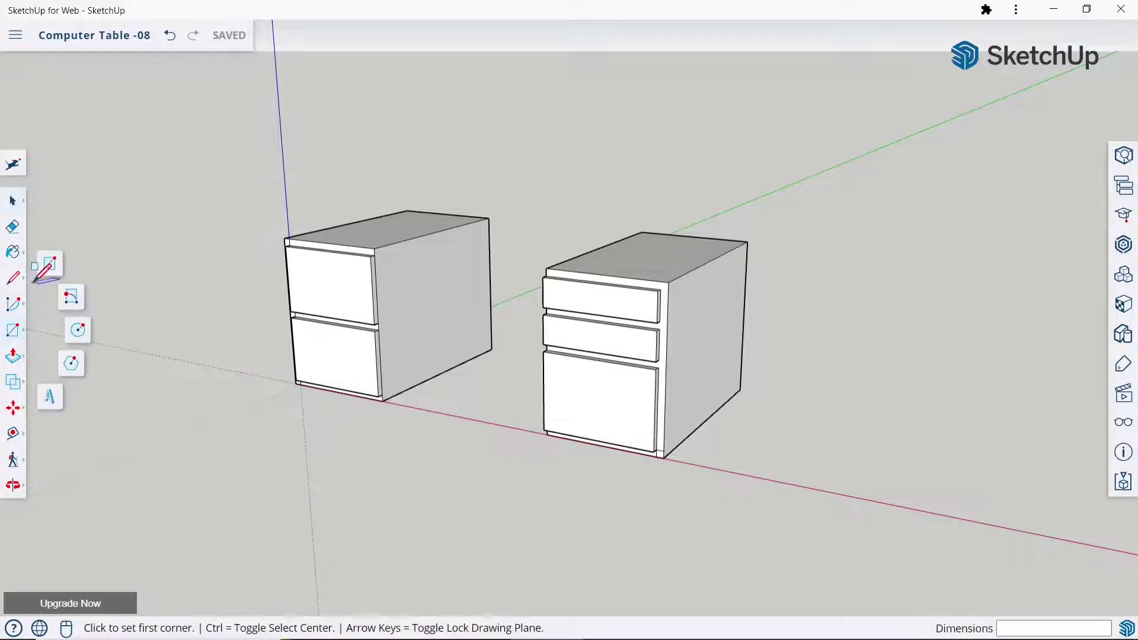
mouse_move(490, 326)
middle_down()
mouse_move(757, 262)
mouse_move(673, 261)
middle_up()
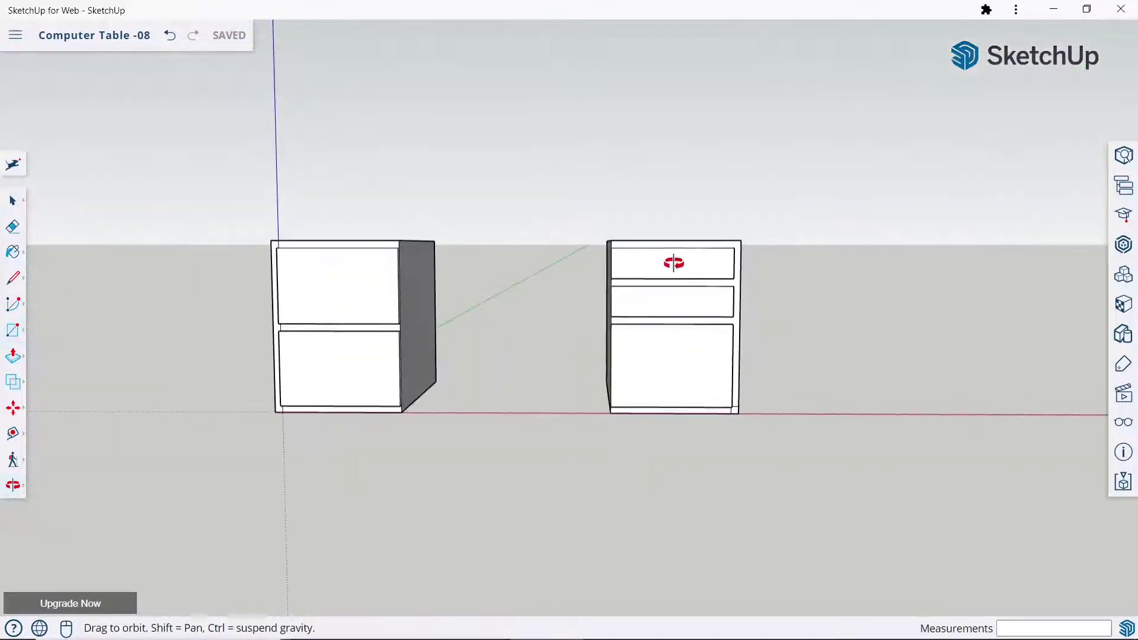
scroll(654, 231, up, 3)
scroll(654, 231, up, 3)
click(639, 247)
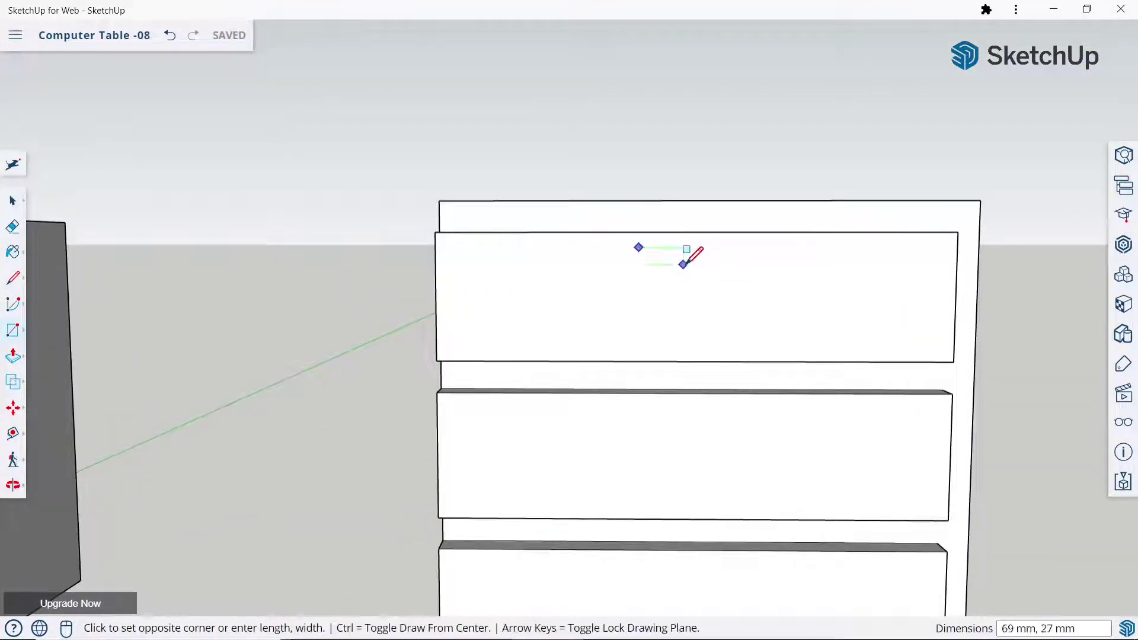
click(739, 265)
scroll(620, 220, down, 2)
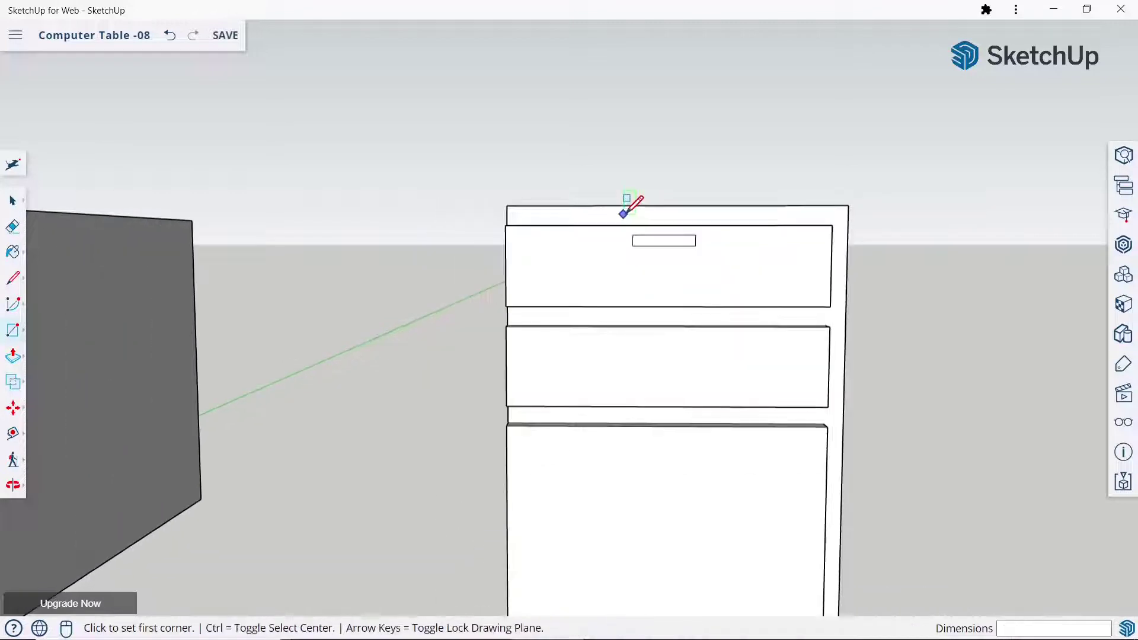
scroll(663, 338, up, 2)
click(613, 332)
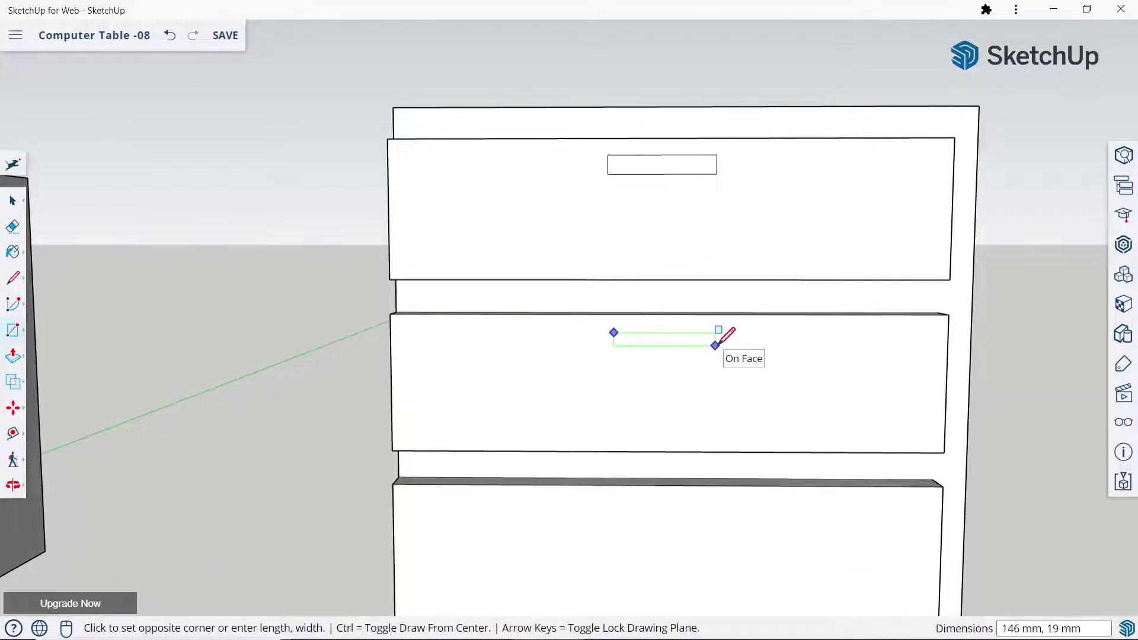
click(717, 346)
scroll(668, 188, down, 2)
scroll(625, 396, up, 2)
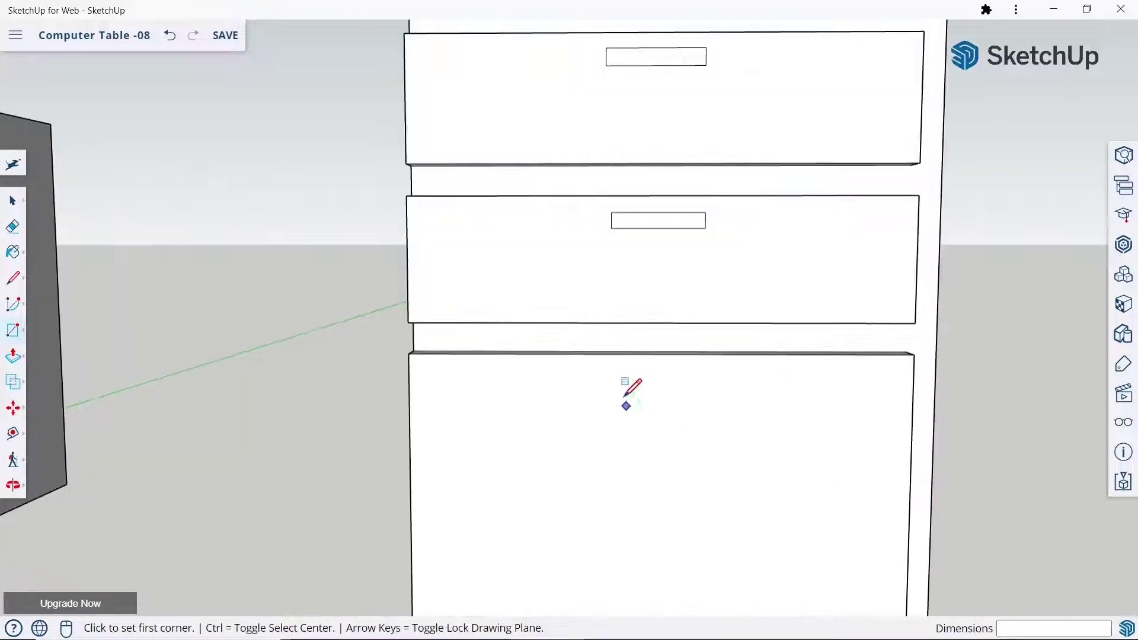
click(620, 382)
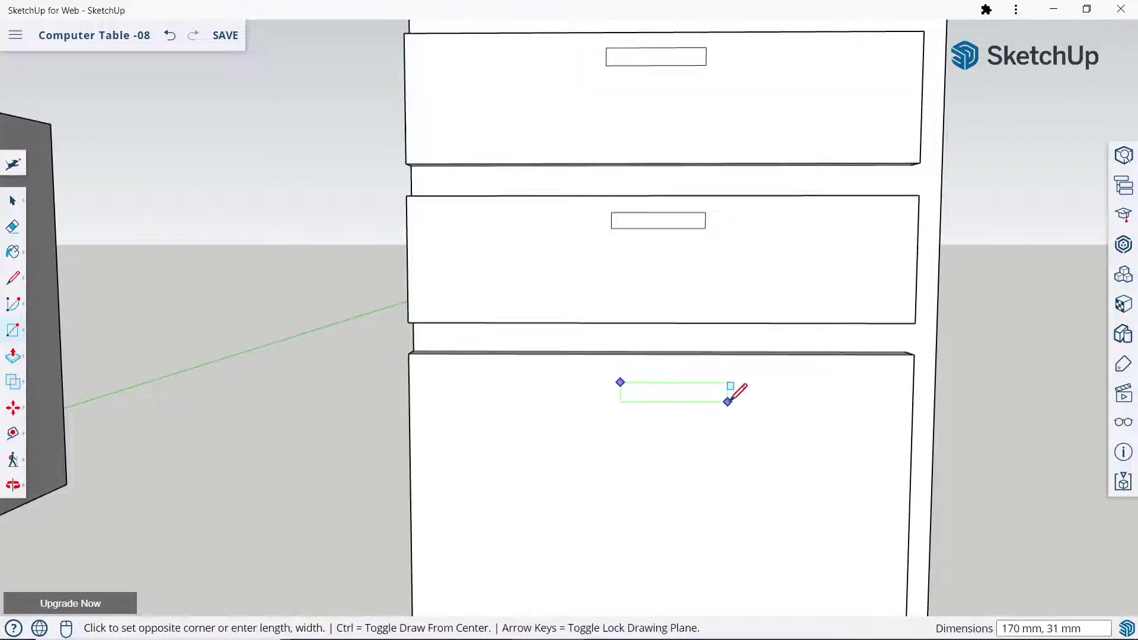
click(709, 396)
Draw handle rectangles on the left cabinet's top and lower drawer fronts
scroll(652, 317, down, 3)
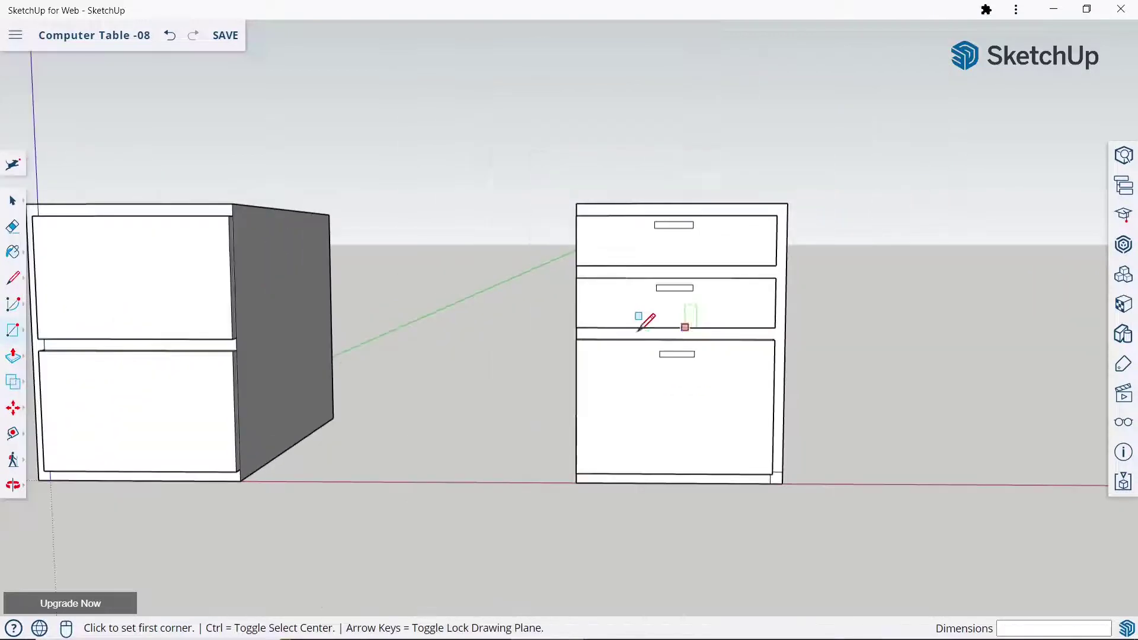
scroll(711, 314, down, 2)
scroll(732, 310, down, 1)
scroll(284, 261, up, 3)
scroll(358, 264, up, 1)
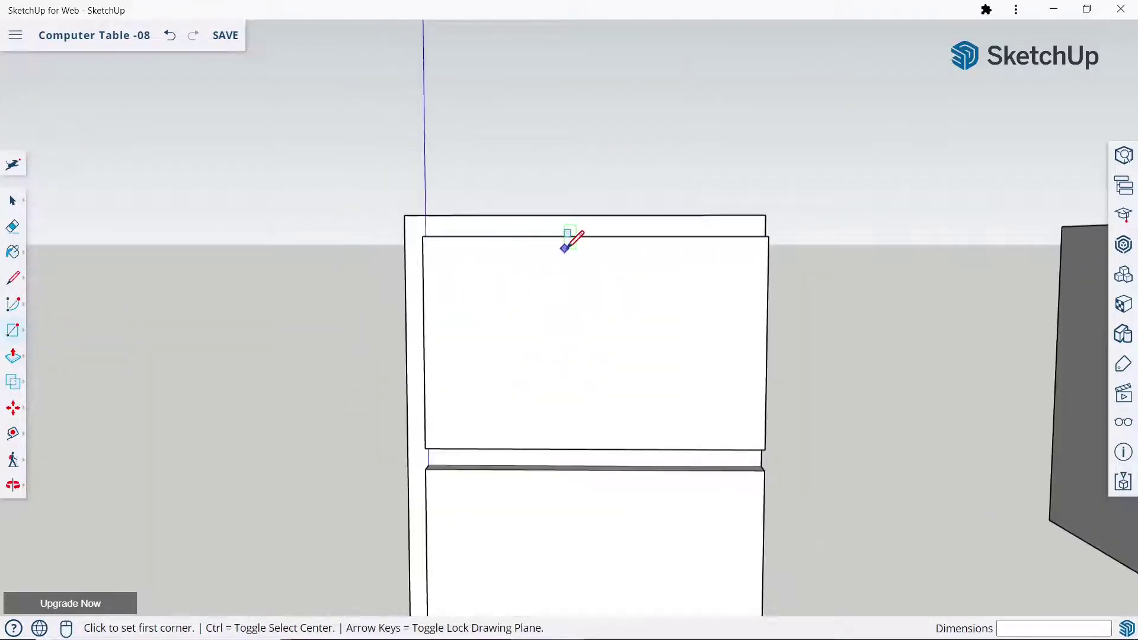
click(540, 255)
click(635, 265)
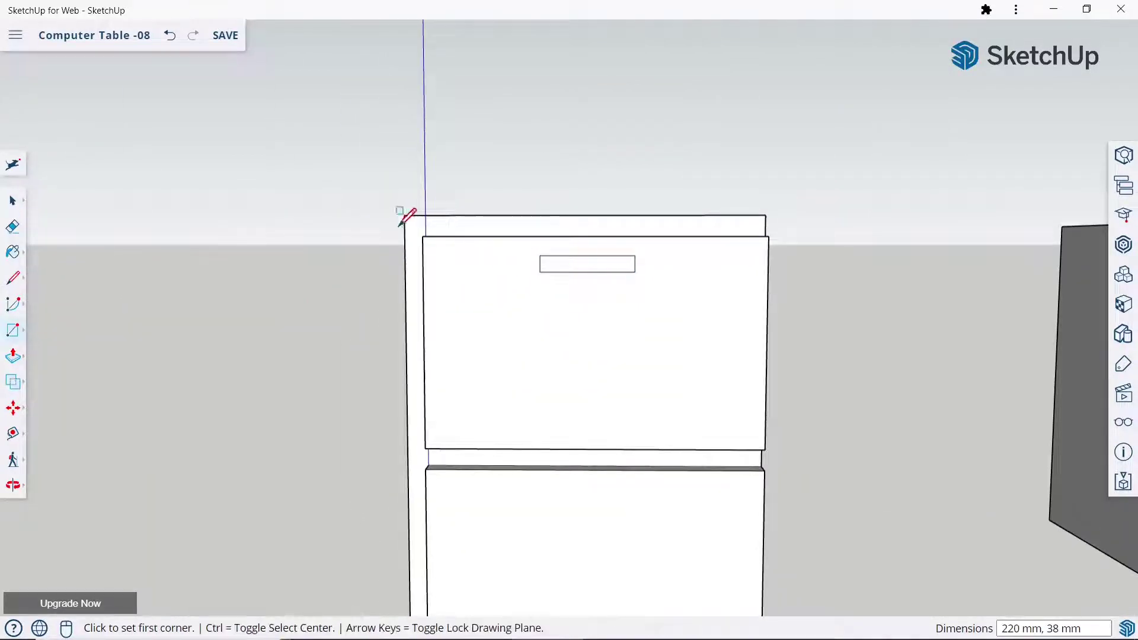
scroll(571, 401, down, 2)
scroll(437, 377, up, 1)
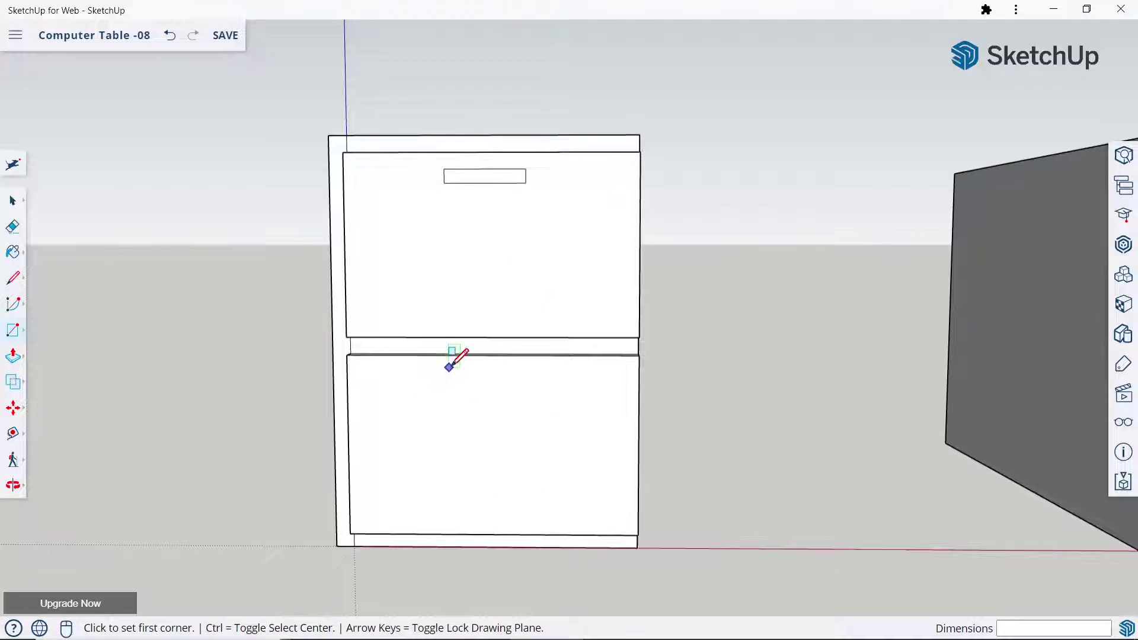
click(449, 367)
key(Escape)
click(449, 372)
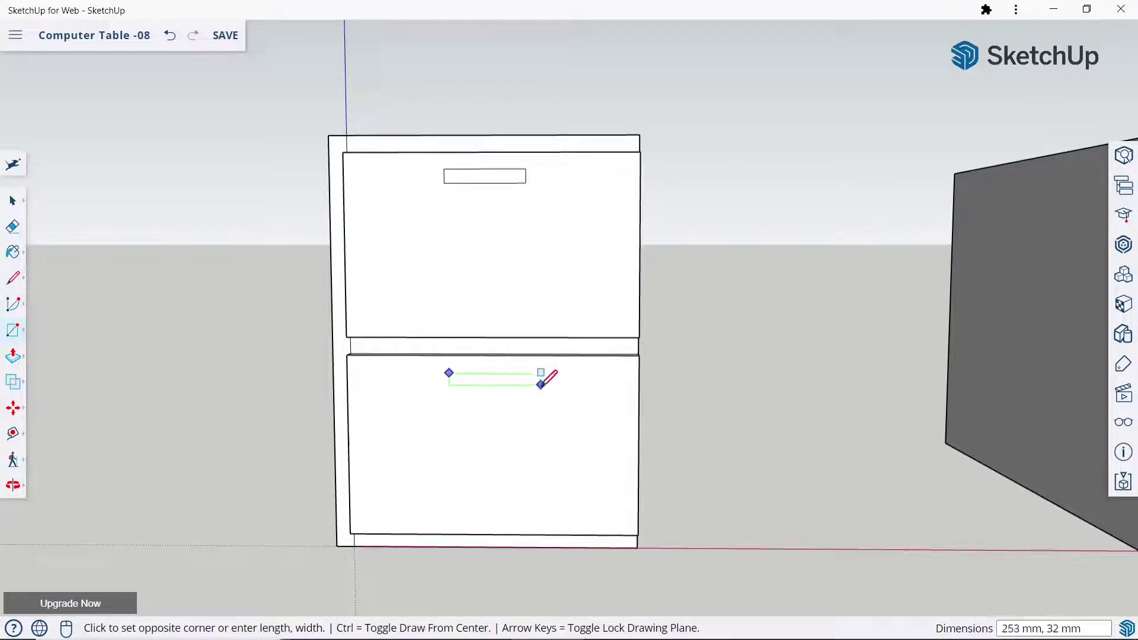
click(538, 388)
Pull the right cabinet's three handle outlines out 30 mm
click(13, 355)
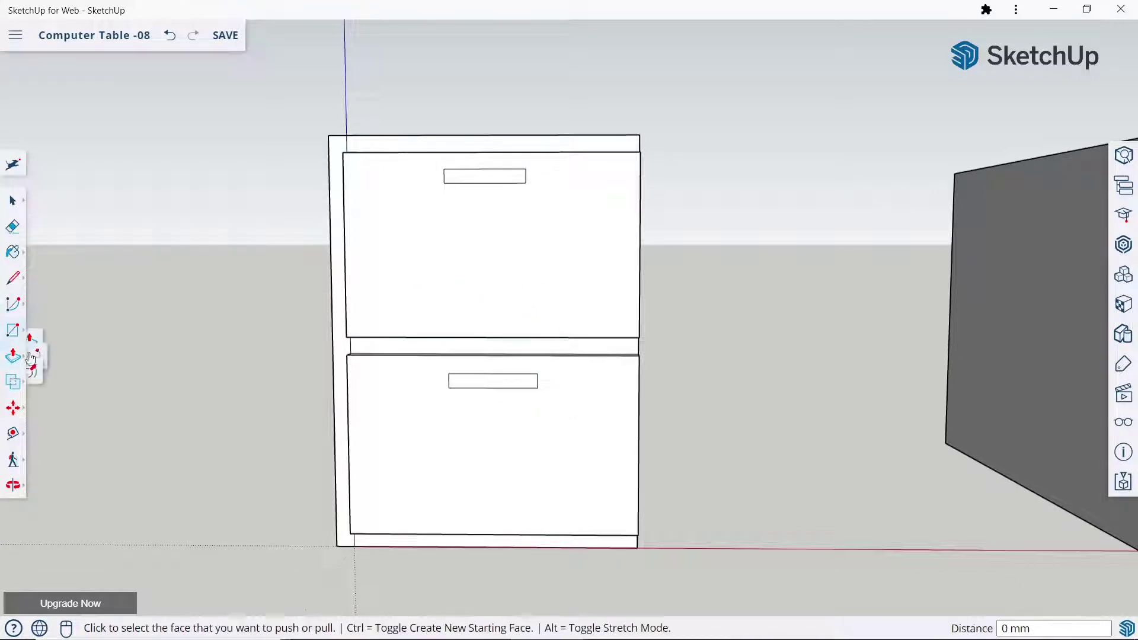
mouse_move(349, 328)
middle_down()
mouse_move(666, 292)
mouse_move(479, 356)
middle_up()
scroll(784, 378, up, 2)
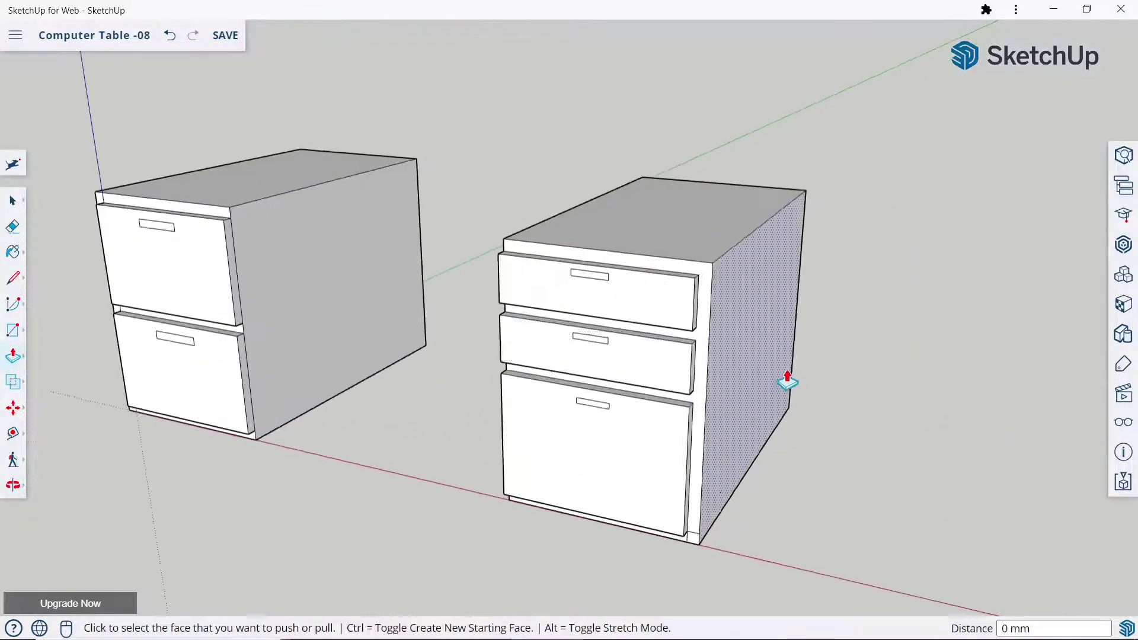
middle_drag(785, 379, 579, 426)
scroll(533, 320, up, 3)
click(554, 286)
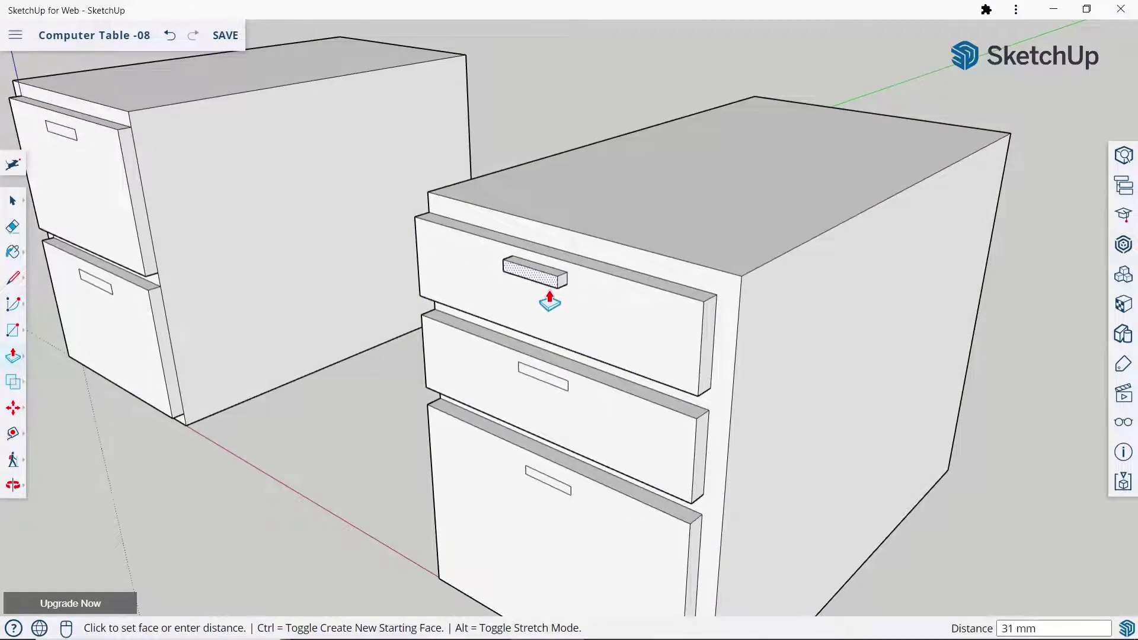
text(0)
key(Return)
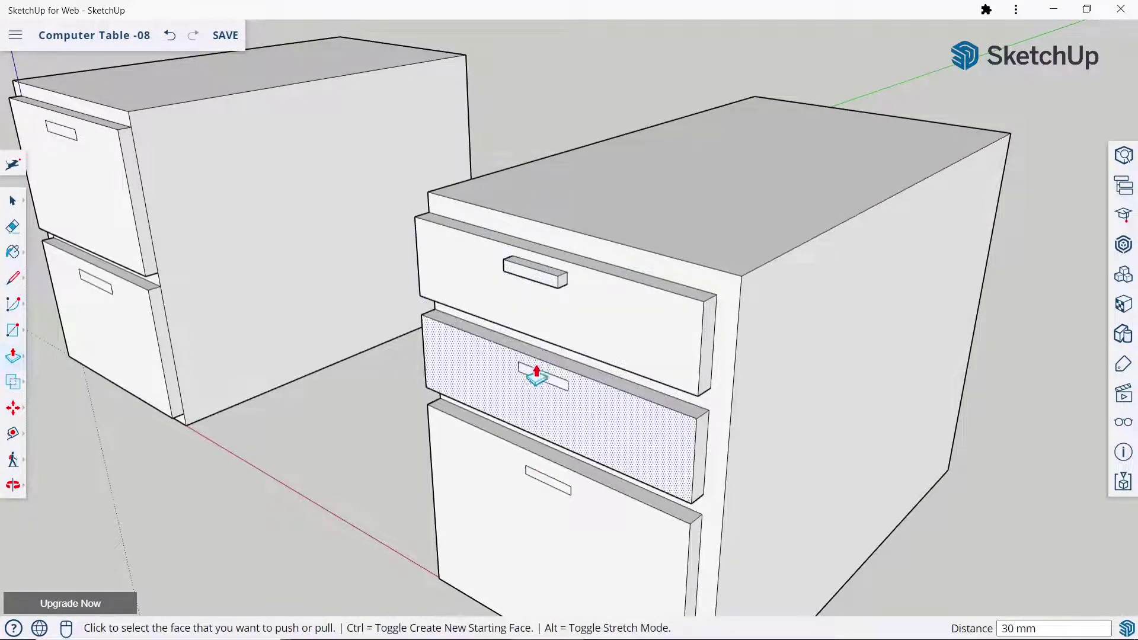
click(535, 384)
text(30)
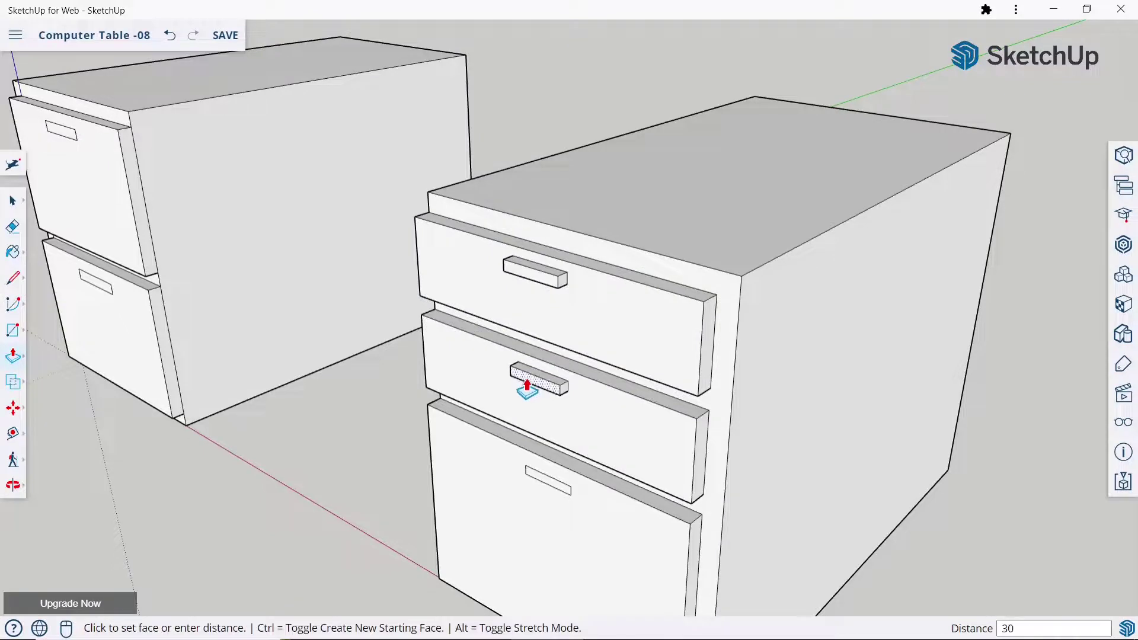
click(527, 386)
click(543, 495)
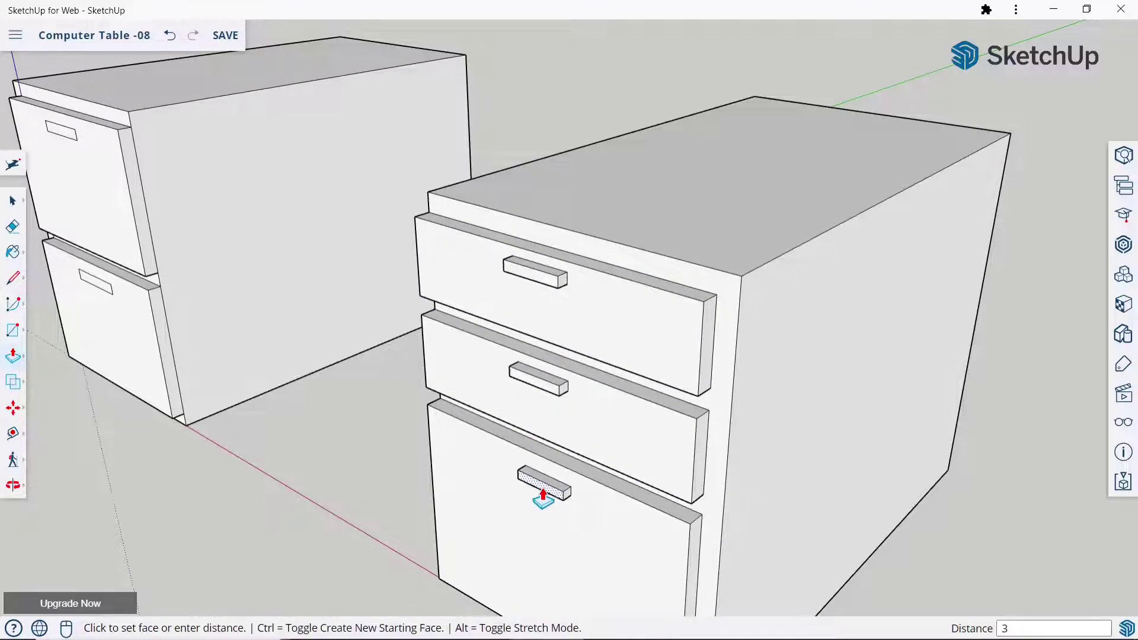
text(0)
key(Return)
Pull the left cabinet's two handle outlines out 30 mm and view the cabinets at horizon level
scroll(541, 478, down, 3)
scroll(855, 343, down, 2)
scroll(856, 343, down, 2)
scroll(427, 274, up, 5)
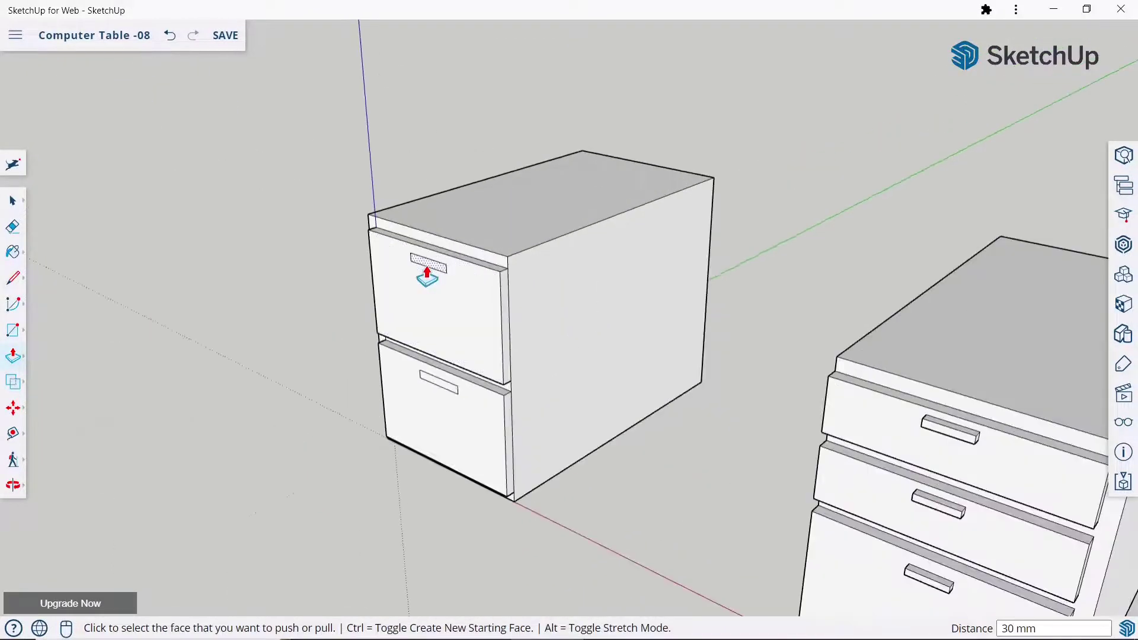
click(427, 274)
key(Return)
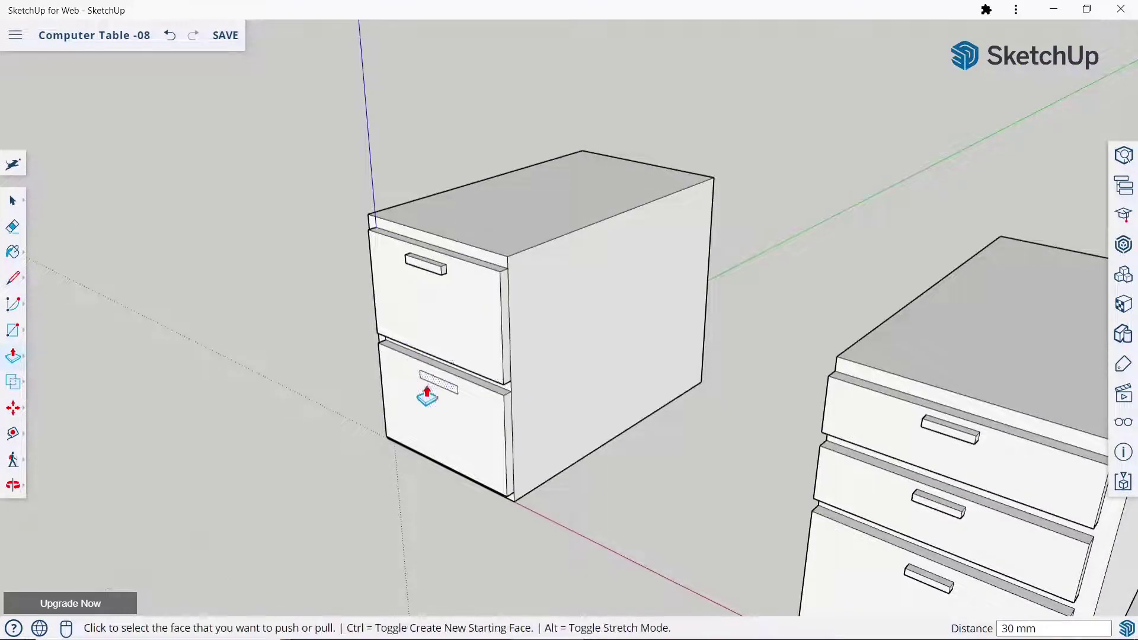
click(431, 386)
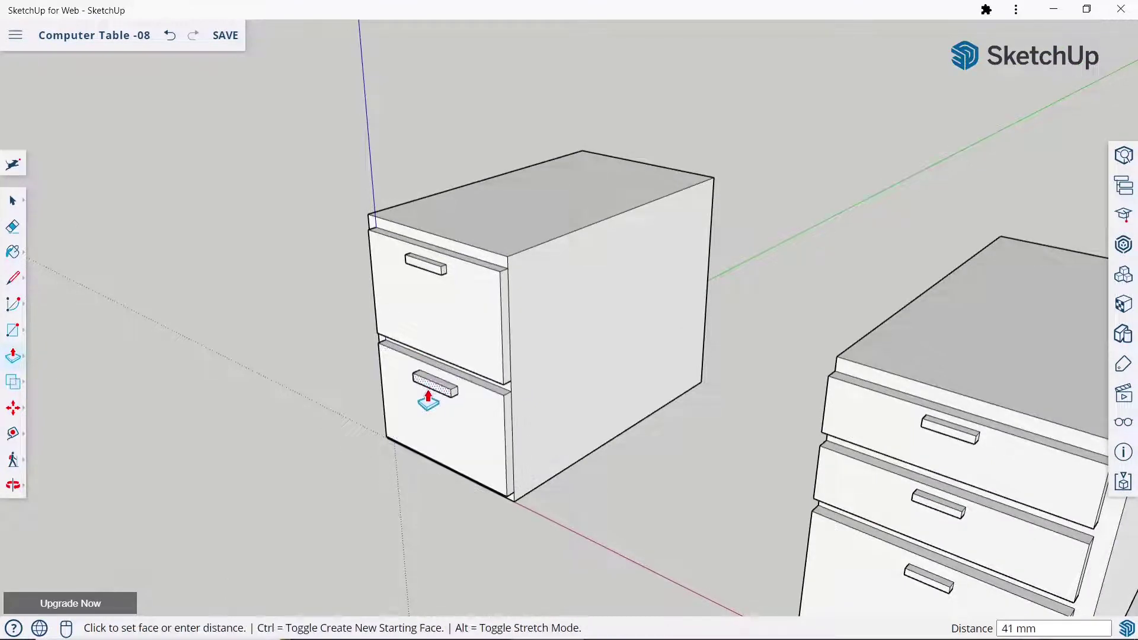
text(0)
key(Return)
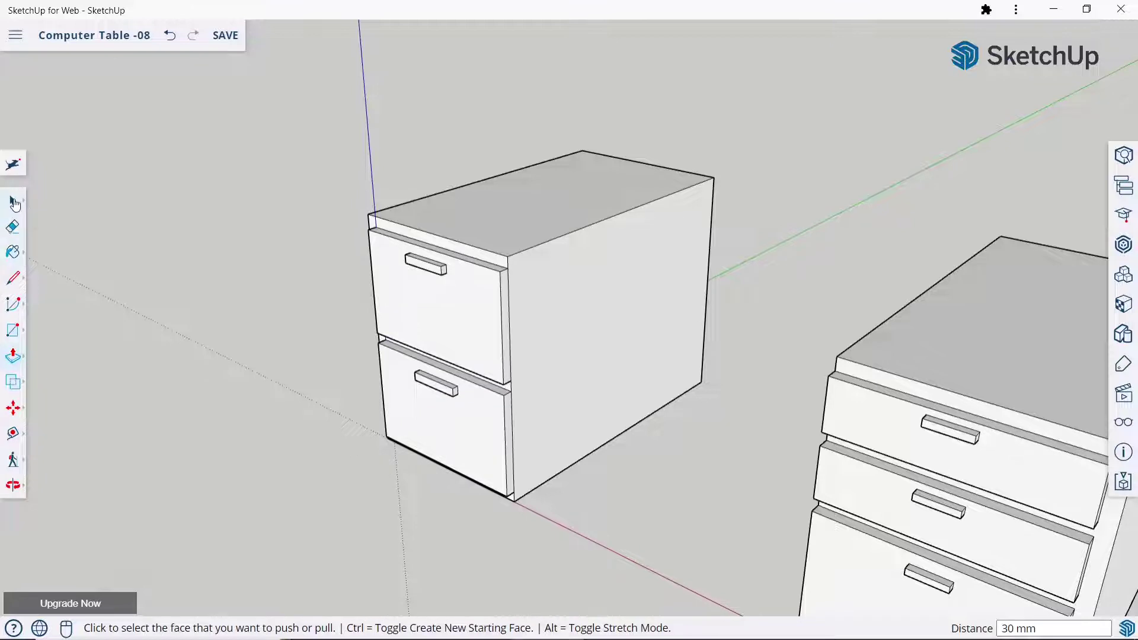
click(13, 202)
scroll(533, 385, down, 5)
mouse_move(541, 393)
middle_down()
mouse_move(581, 269)
mouse_move(524, 308)
middle_up()
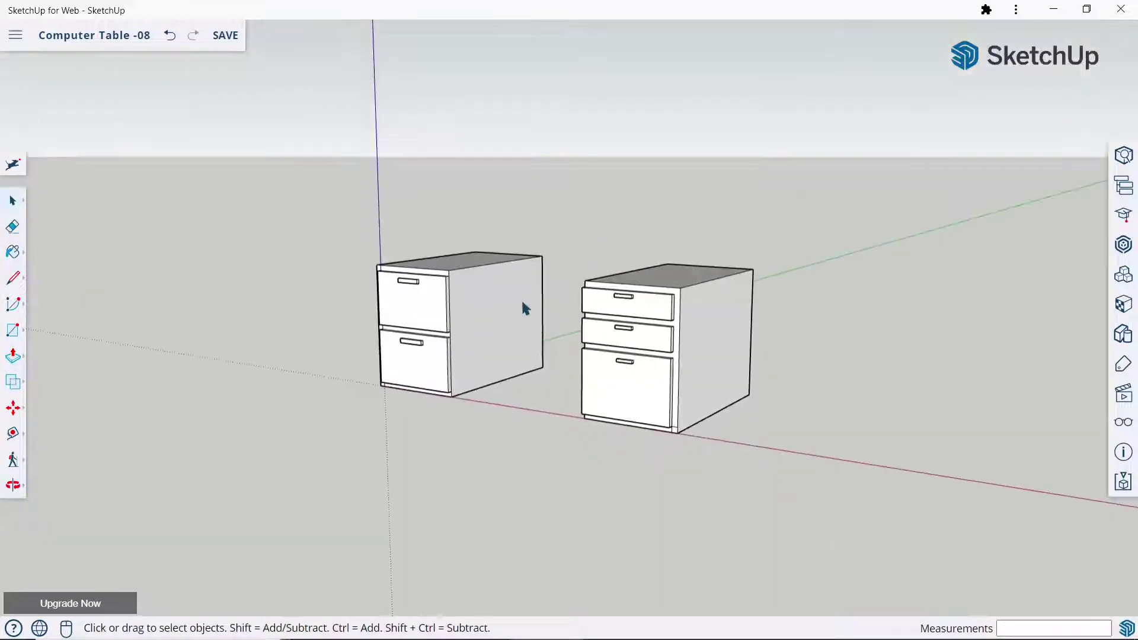
Save, then draw top and bottom lines between the pedestals to form a back panel face
key(ctrl+s)
mouse_move(731, 303)
middle_down()
mouse_move(823, 332)
mouse_move(871, 387)
mouse_move(939, 401)
middle_up()
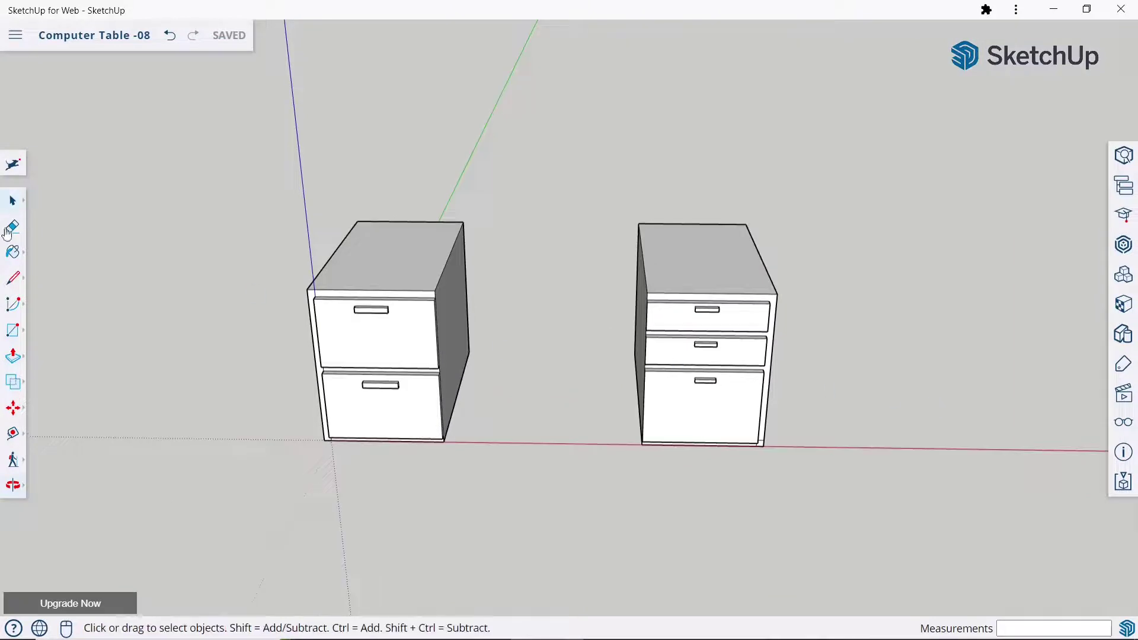
click(14, 276)
scroll(642, 241, up, 4)
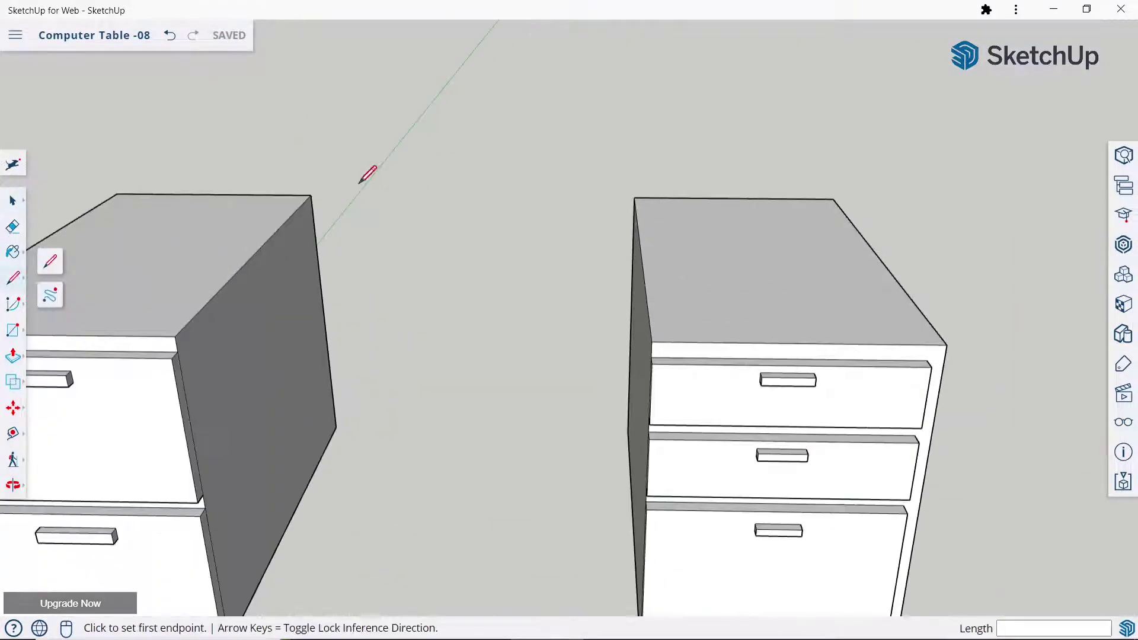
click(310, 195)
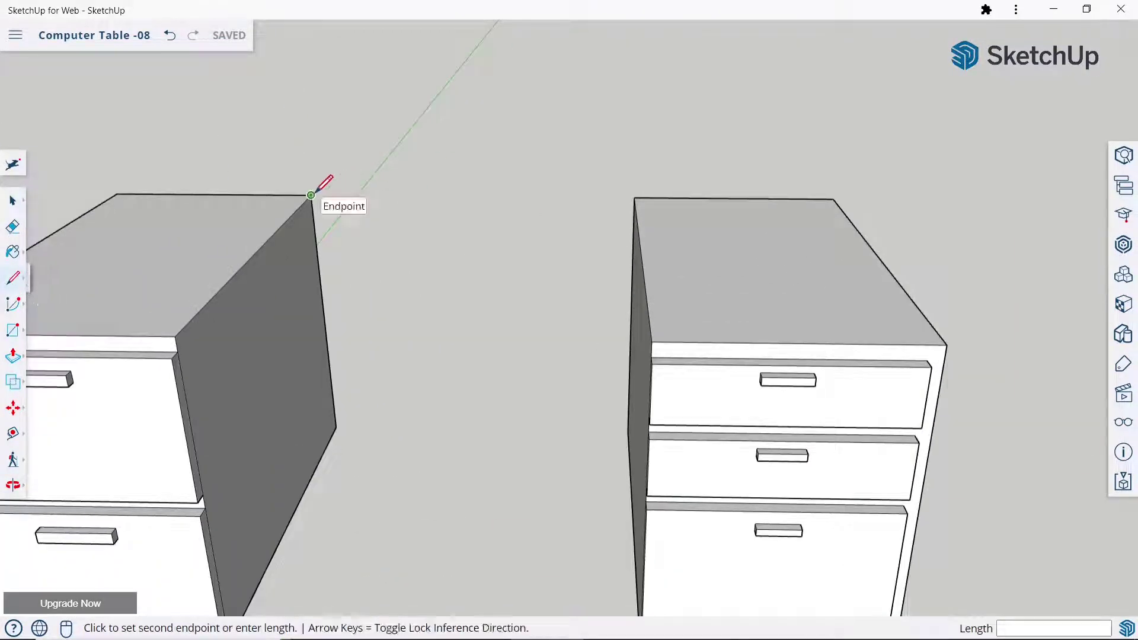
click(634, 198)
key(Escape)
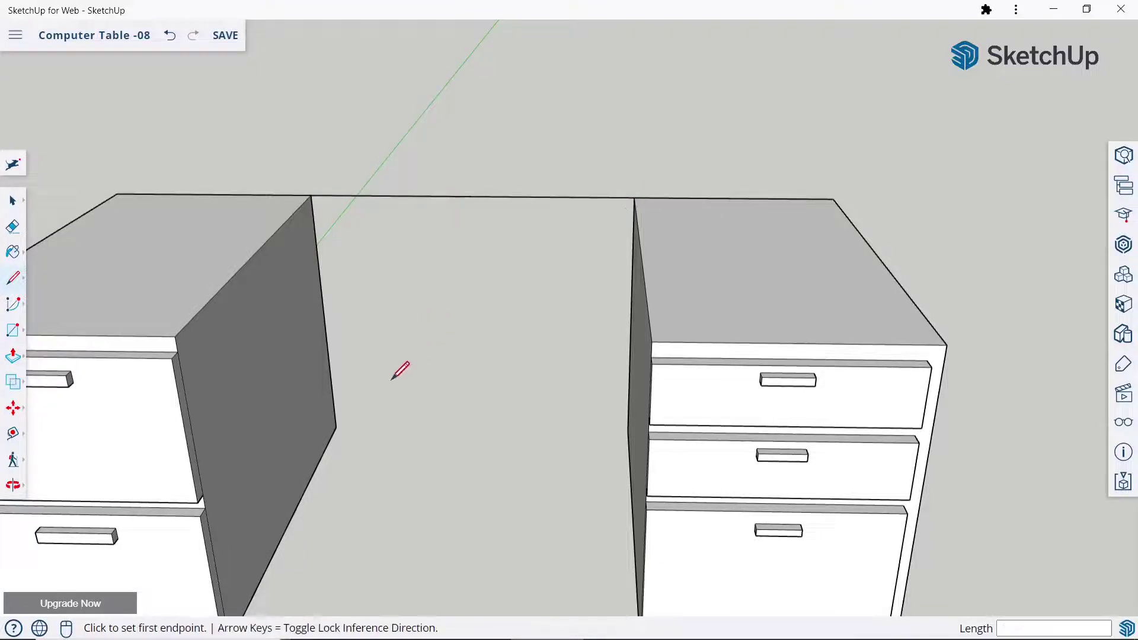
click(336, 426)
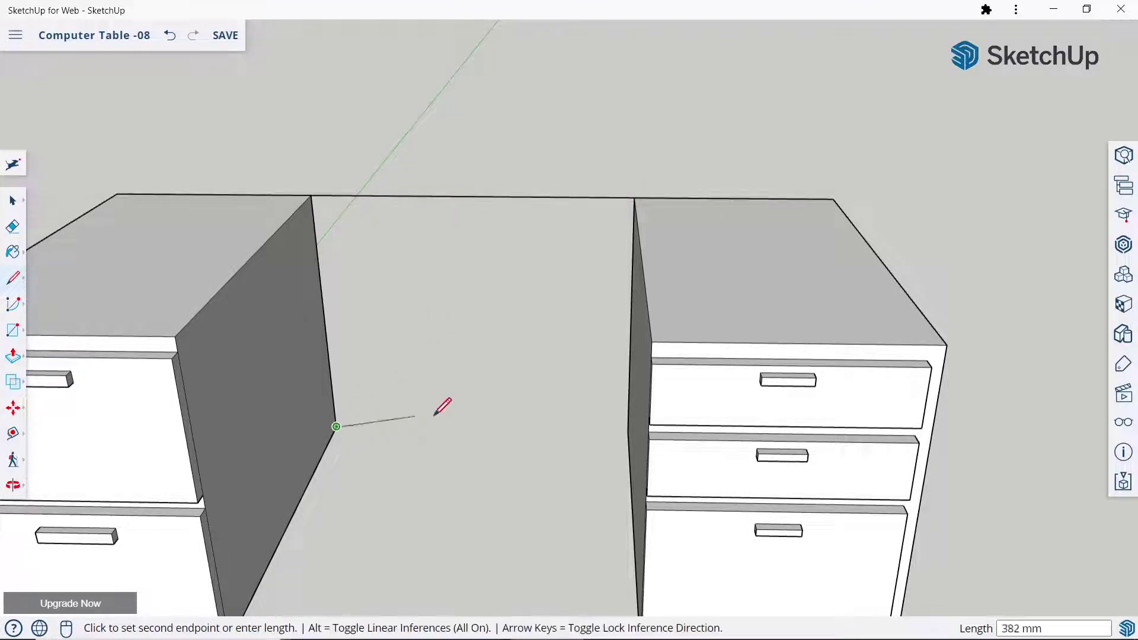
click(628, 430)
scroll(559, 364, down, 5)
Push the back panel 50 mm thick and orbit around to inspect the desk
click(13, 355)
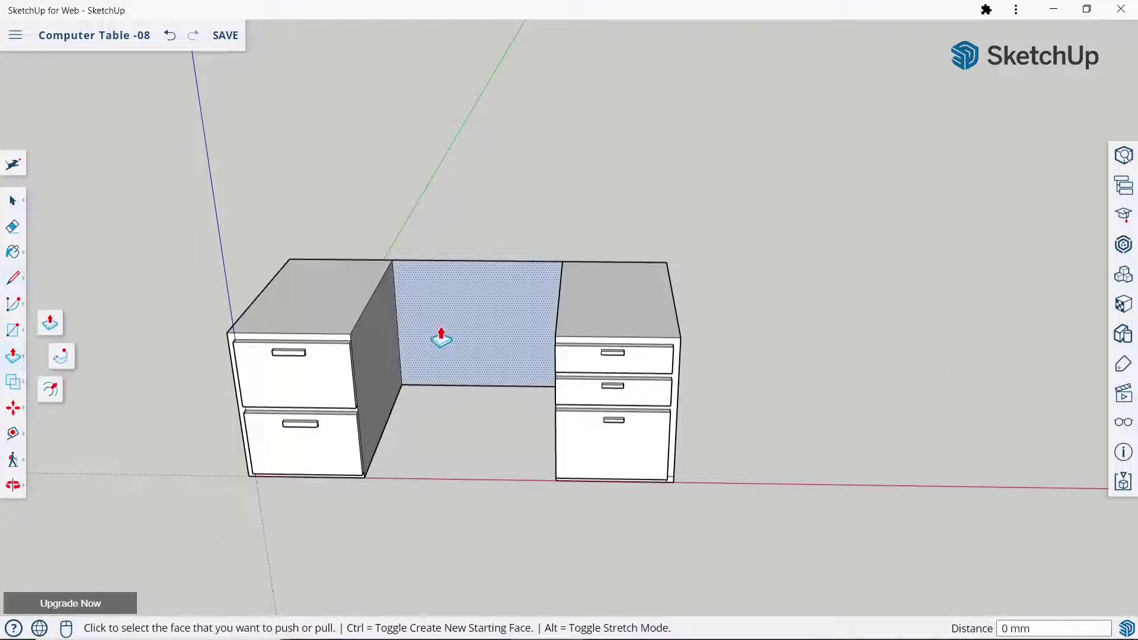
click(439, 336)
text(50)
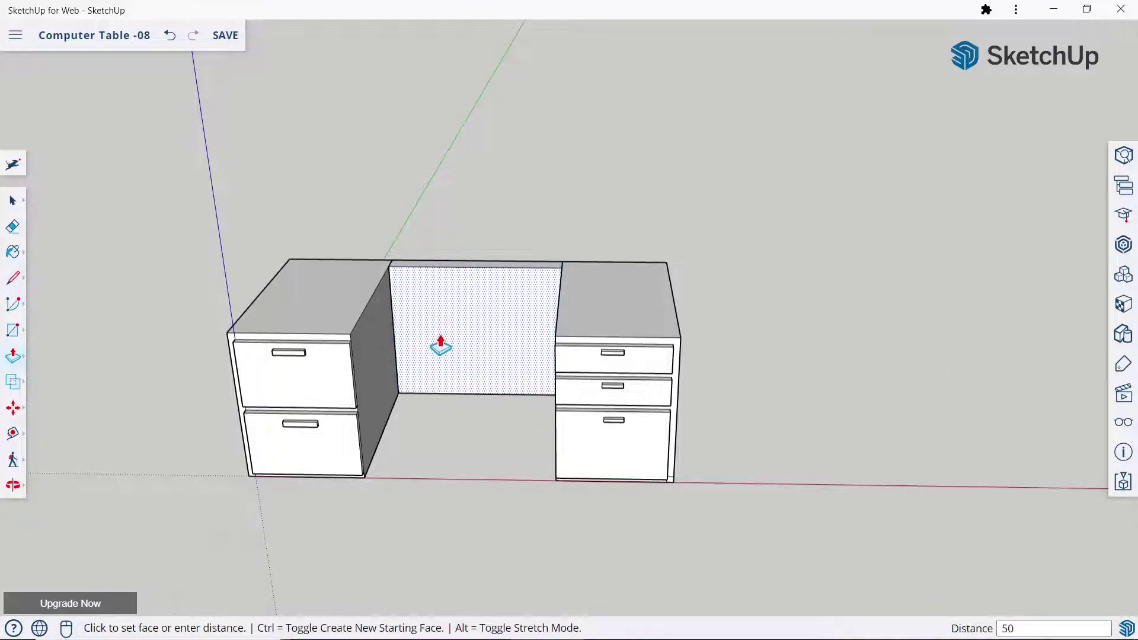
key(Return)
click(12, 201)
scroll(744, 293, down, 3)
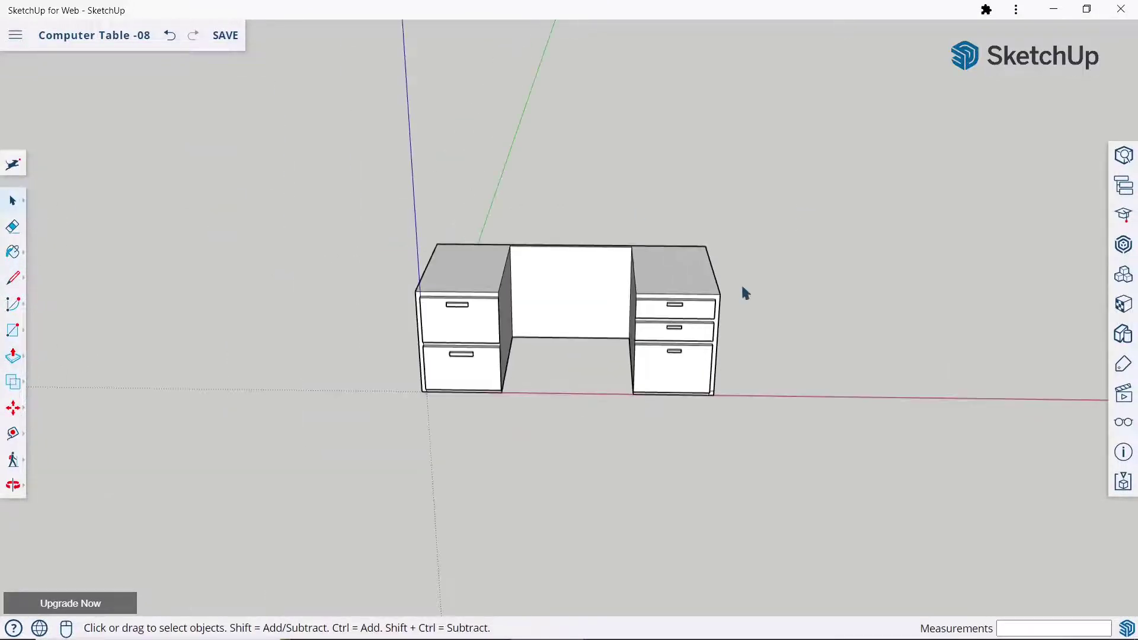
mouse_move(744, 292)
middle_down()
mouse_move(571, 294)
mouse_move(633, 308)
middle_up()
scroll(633, 308, up, 3)
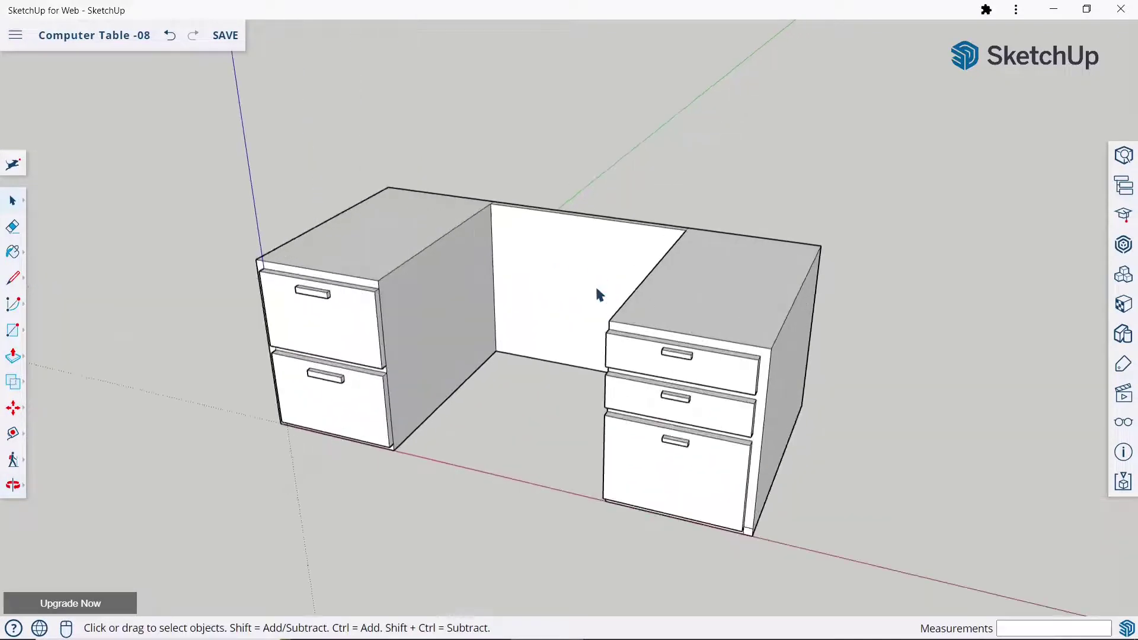
mouse_move(559, 373)
middle_down()
mouse_move(584, 310)
mouse_move(426, 356)
mouse_move(621, 288)
middle_up()
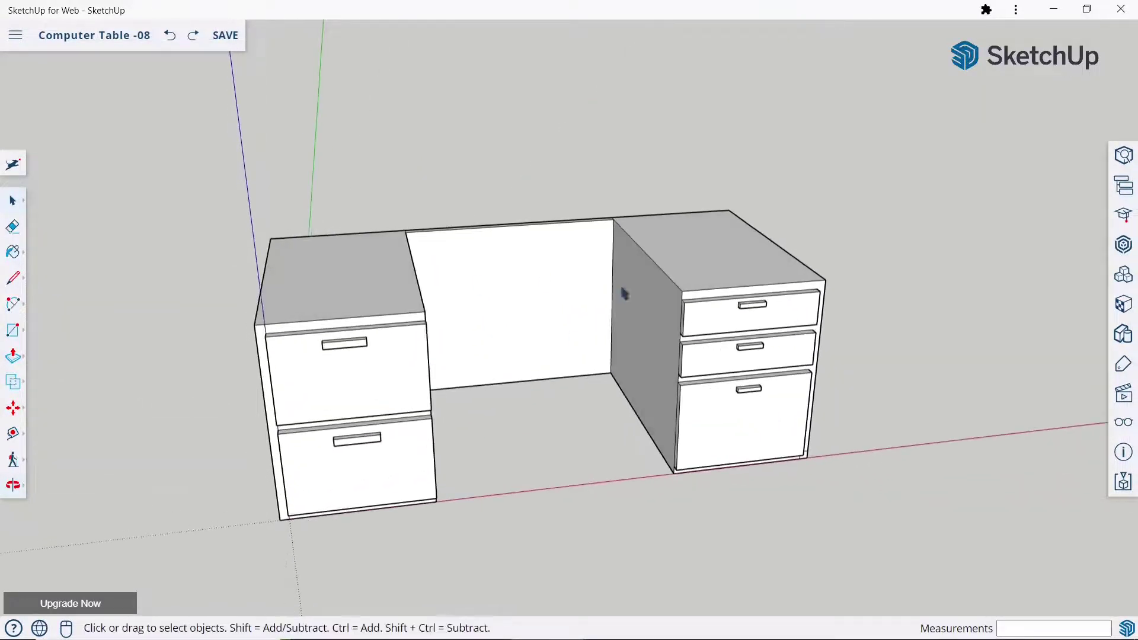
scroll(623, 292, down, 2)
mouse_move(547, 335)
middle_down()
mouse_move(617, 338)
mouse_move(619, 355)
middle_up()
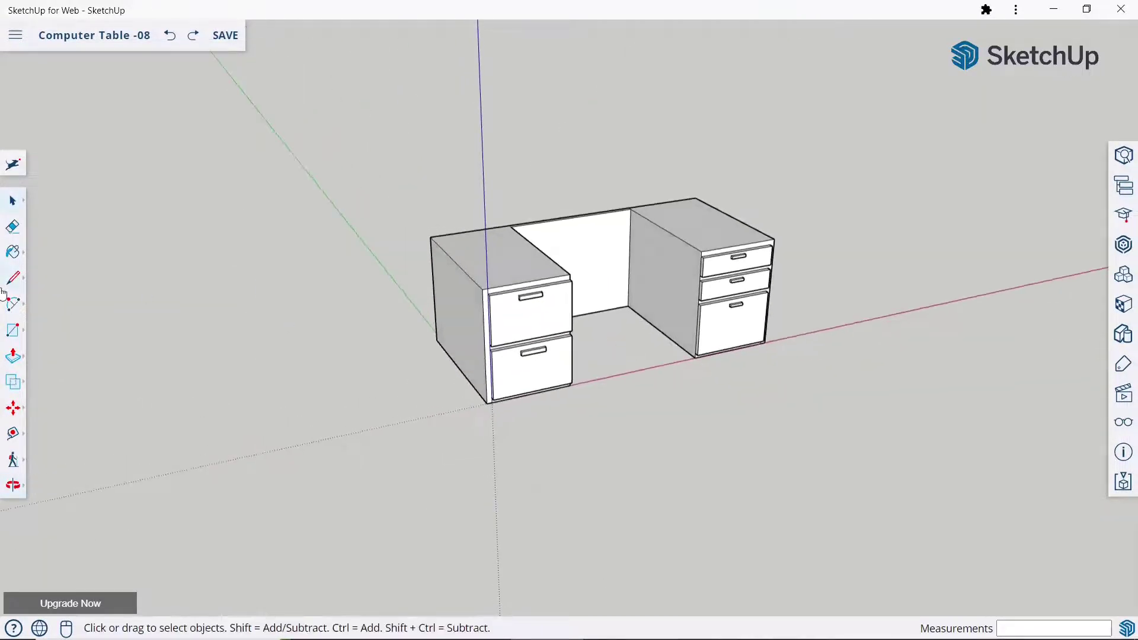
Draw an 800 mm line along red from the desk's top-left corner
click(13, 278)
scroll(442, 222, up, 2)
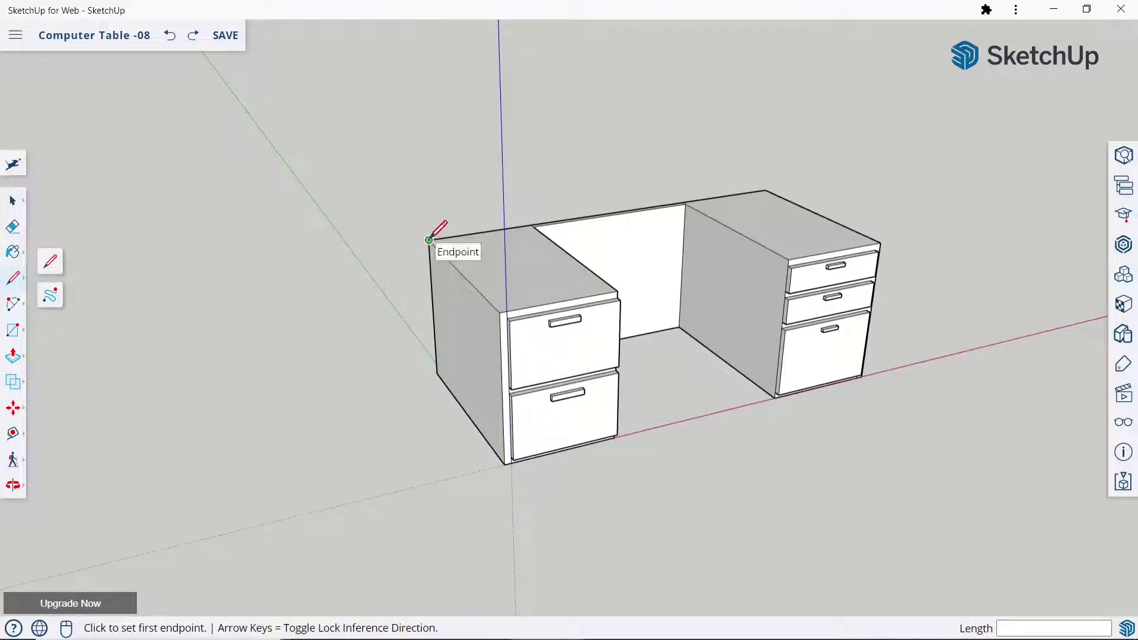
click(428, 240)
text(800)
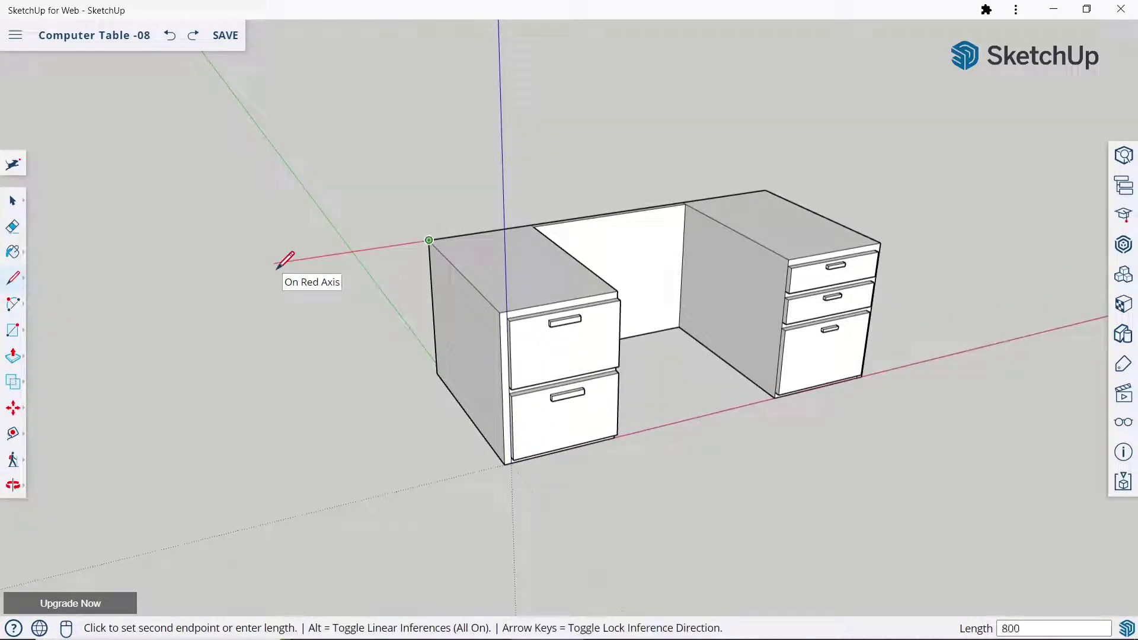
key(Return)
key(Escape)
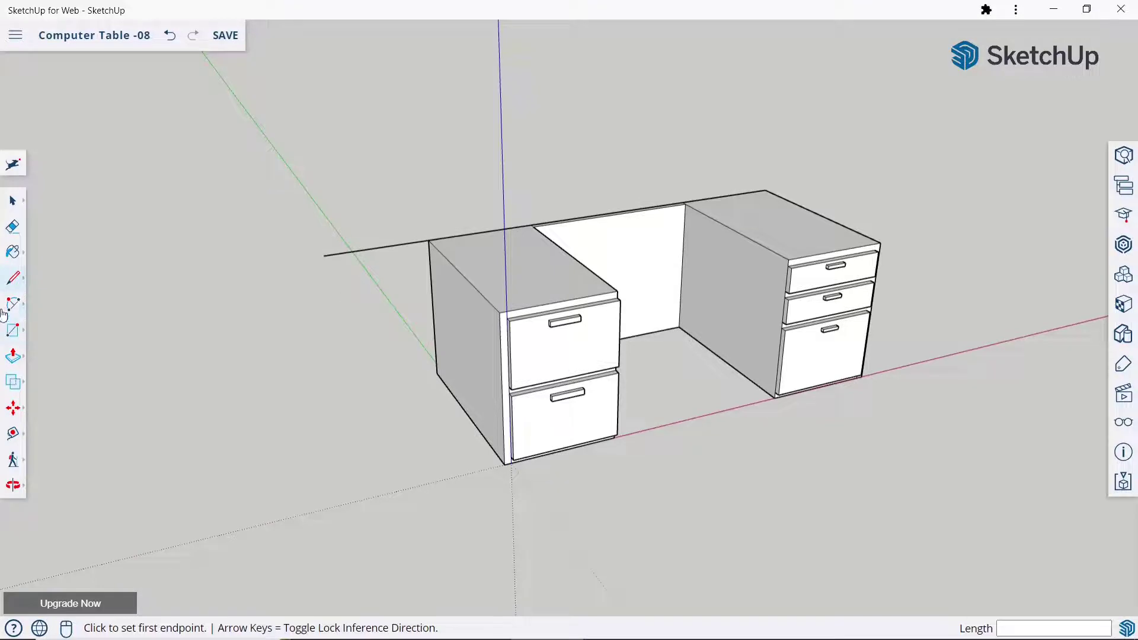
Close a half-round face with a 2-Point Arc from the line's end to the pedestal's front corner
click(5, 312)
click(58, 292)
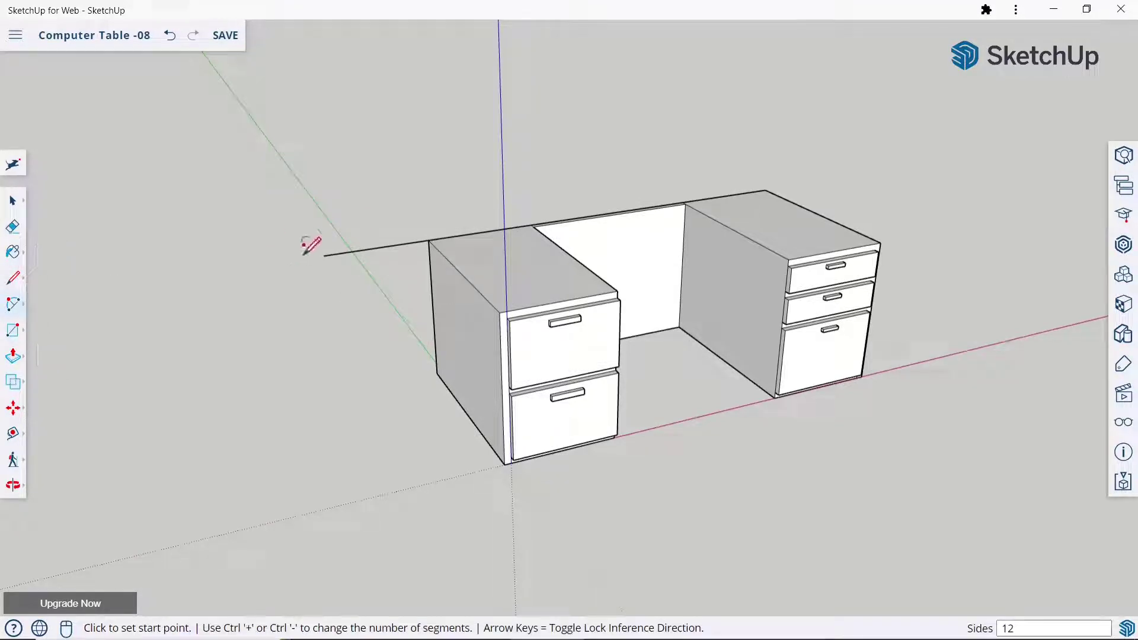
click(324, 255)
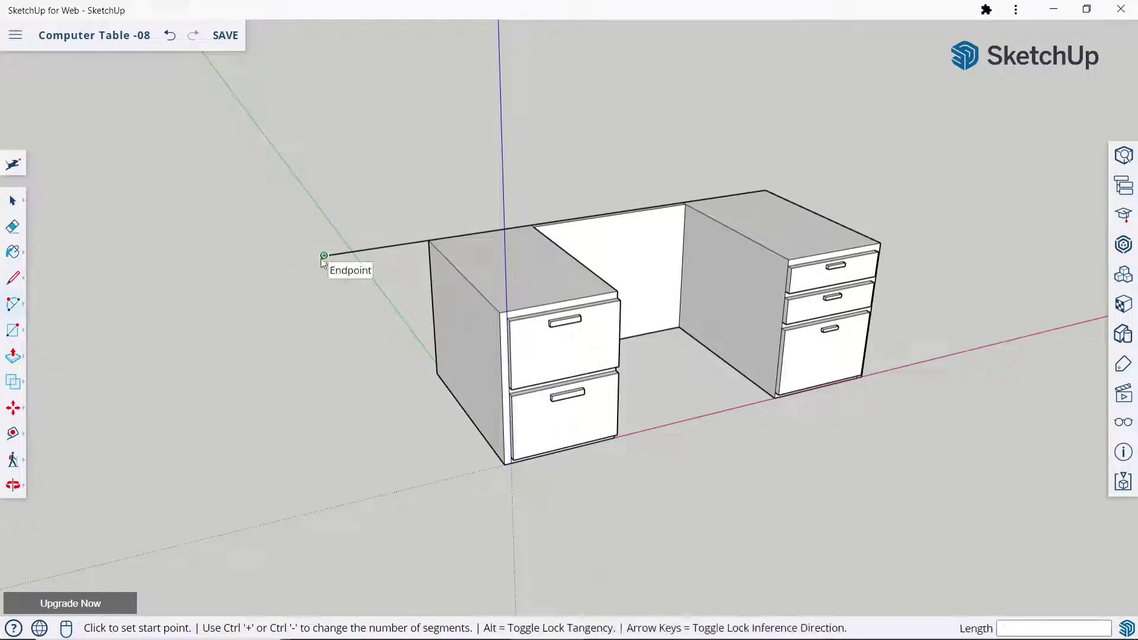
click(507, 309)
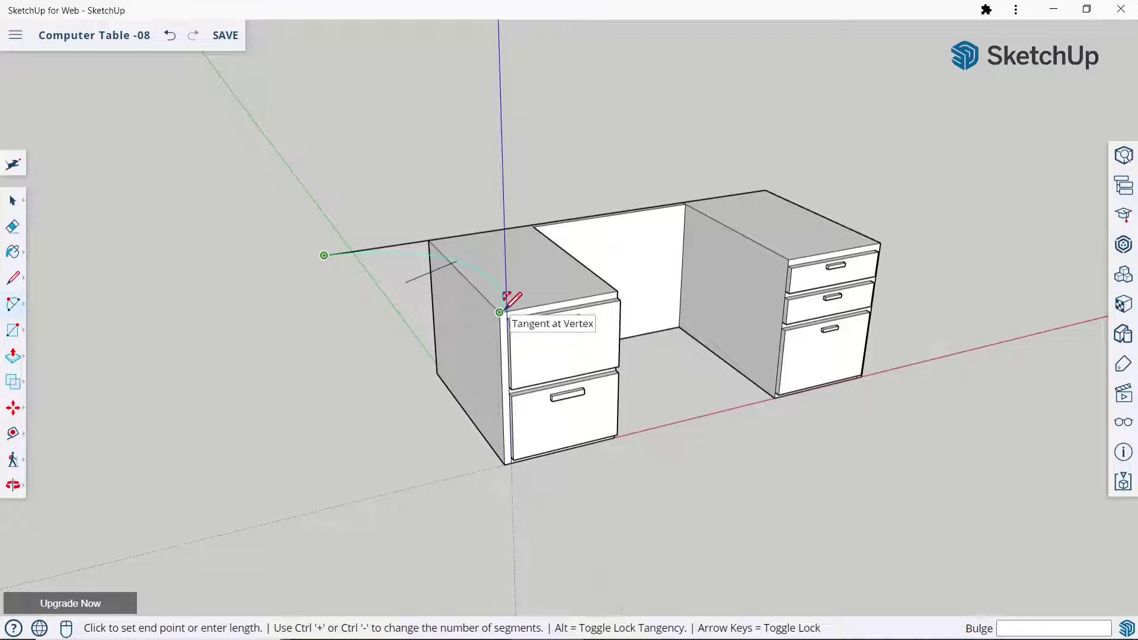
click(460, 312)
Pull the half-round face up 50 mm into a curved tabletop
mouse_move(465, 261)
middle_down()
mouse_move(515, 125)
mouse_move(487, 257)
middle_up()
click(13, 356)
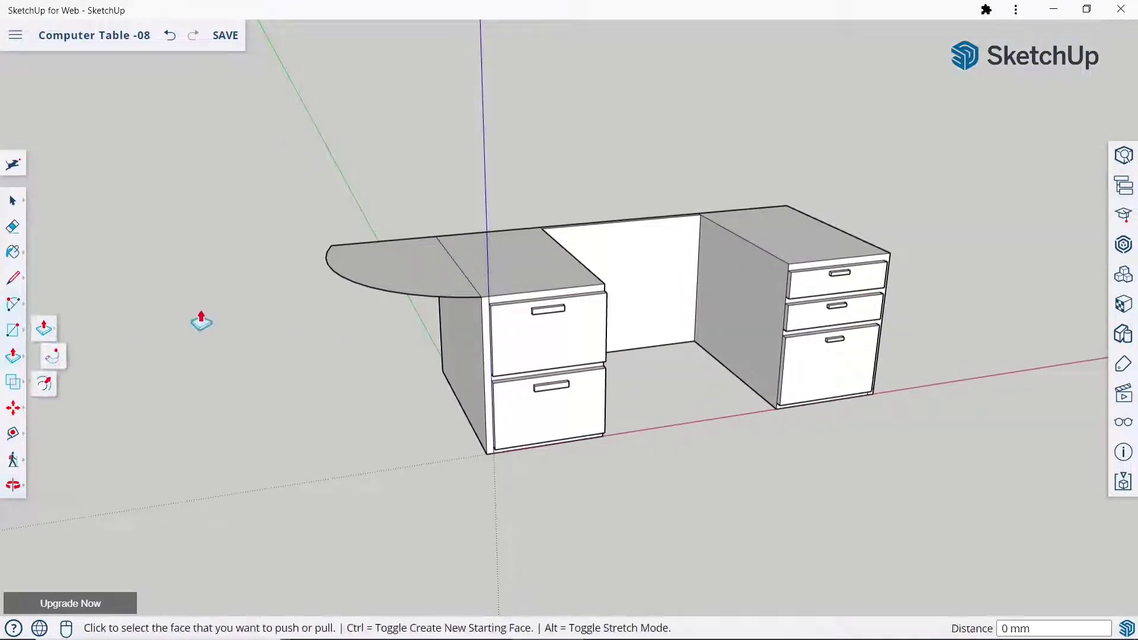
scroll(318, 297, up, 2)
click(354, 272)
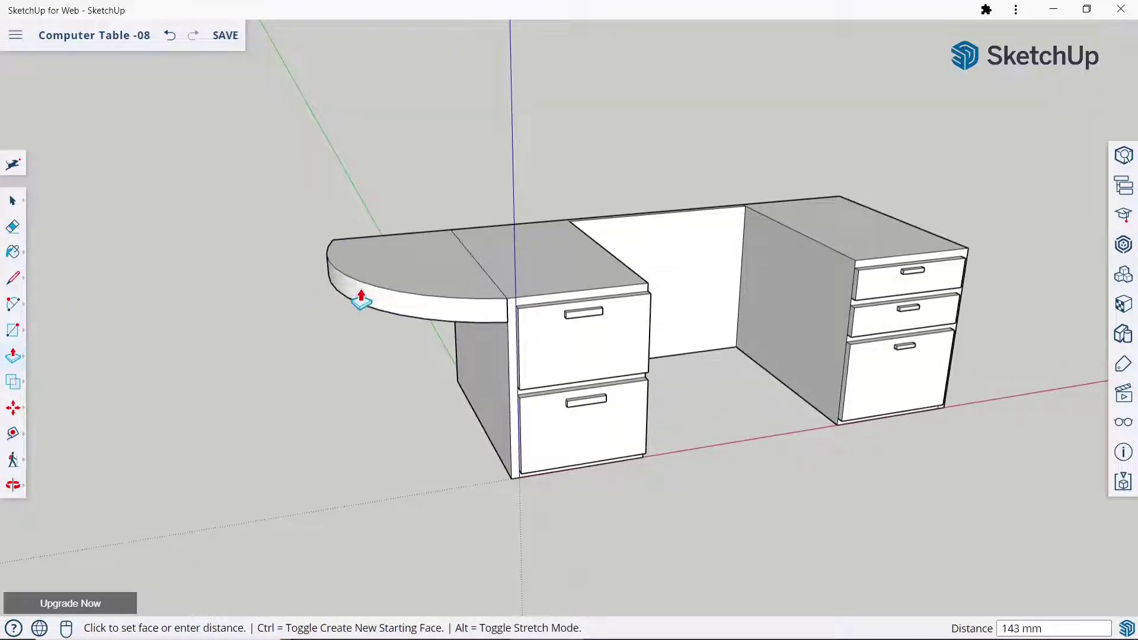
text(0)
key(Return)
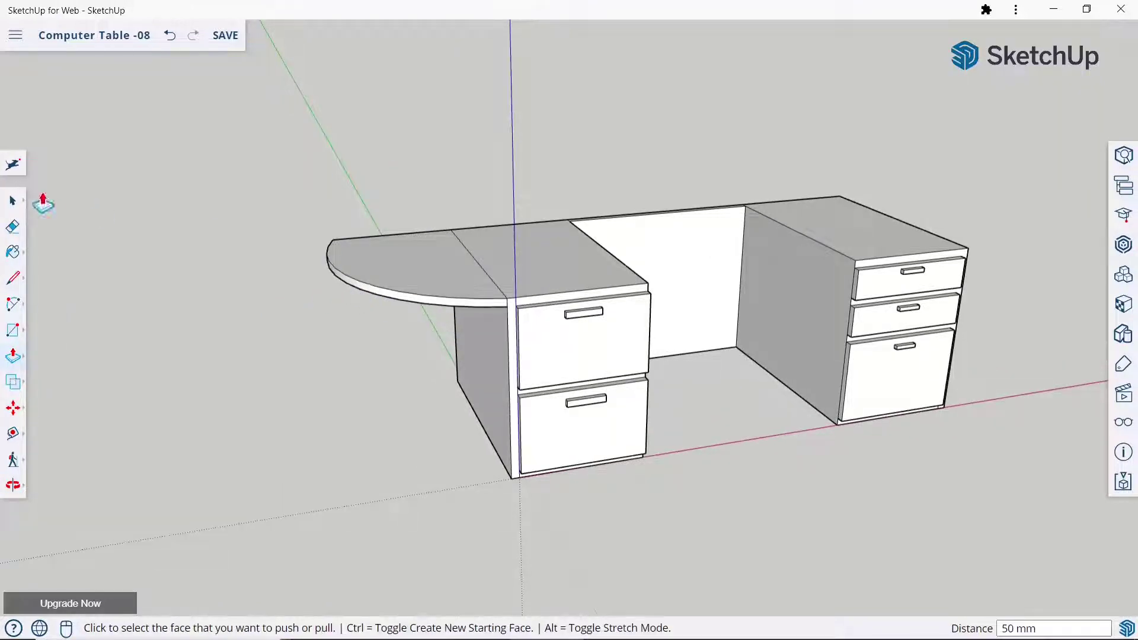
Select the whole curved tabletop piece and activate Move on it
key(space)
mouse_move(300, 192)
mouse_down()
mouse_move(408, 302)
mouse_move(510, 340)
mouse_up()
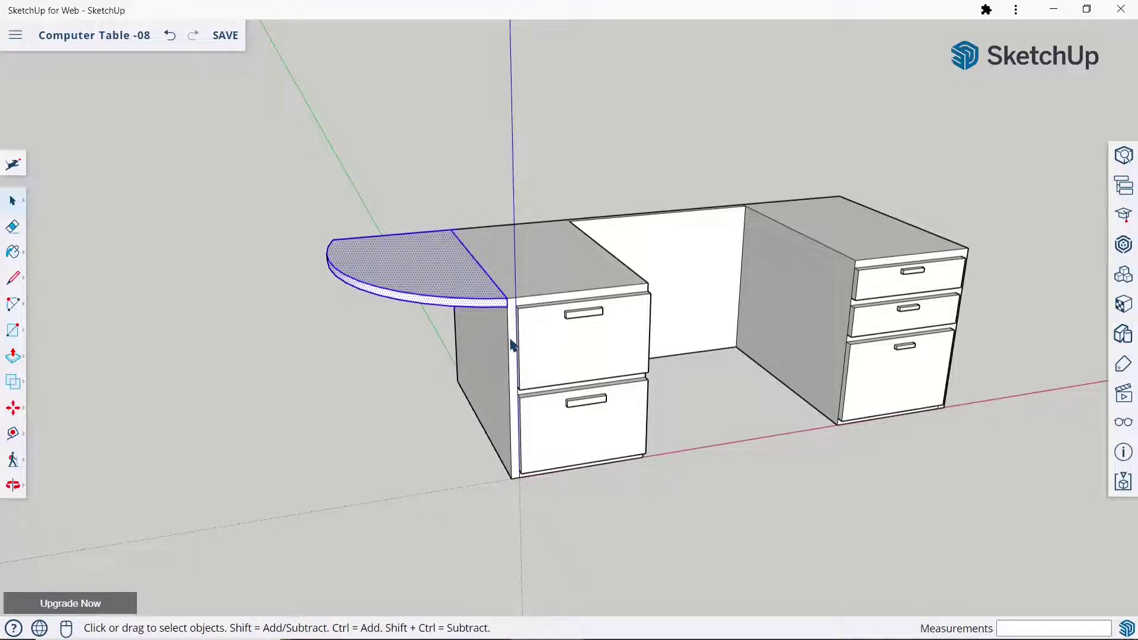
right_click(438, 265)
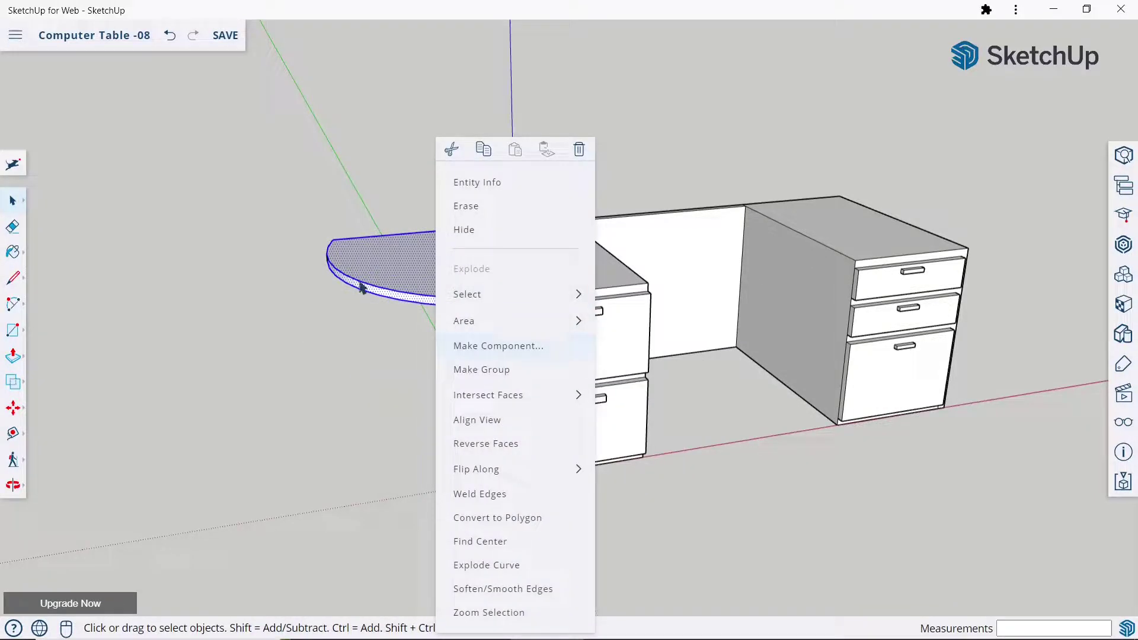
click(12, 415)
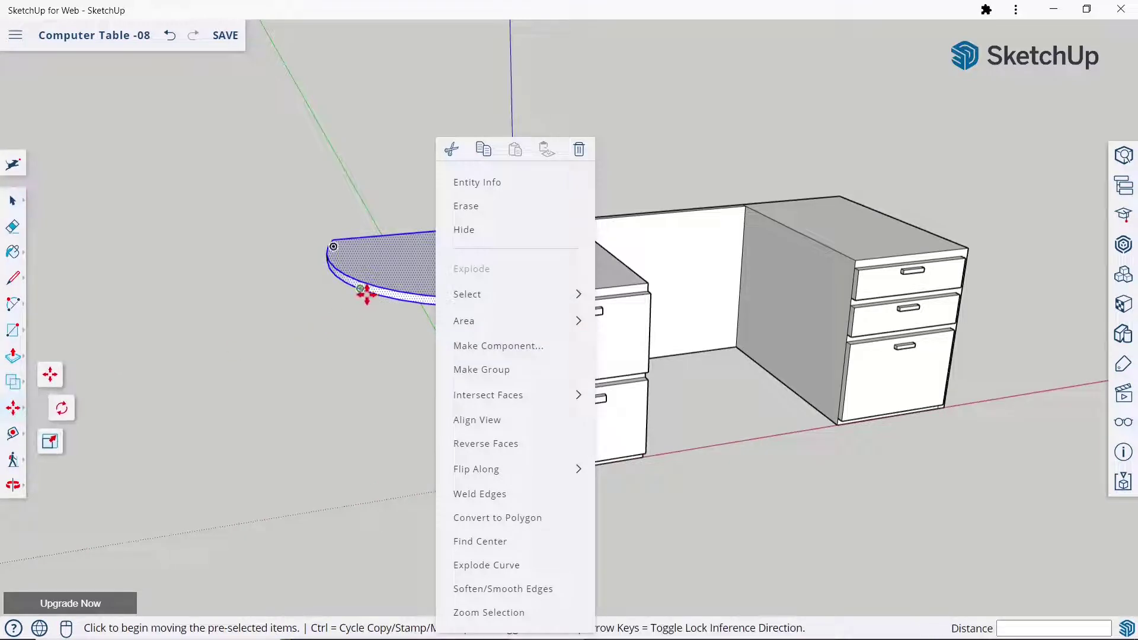
click(418, 202)
key(Escape)
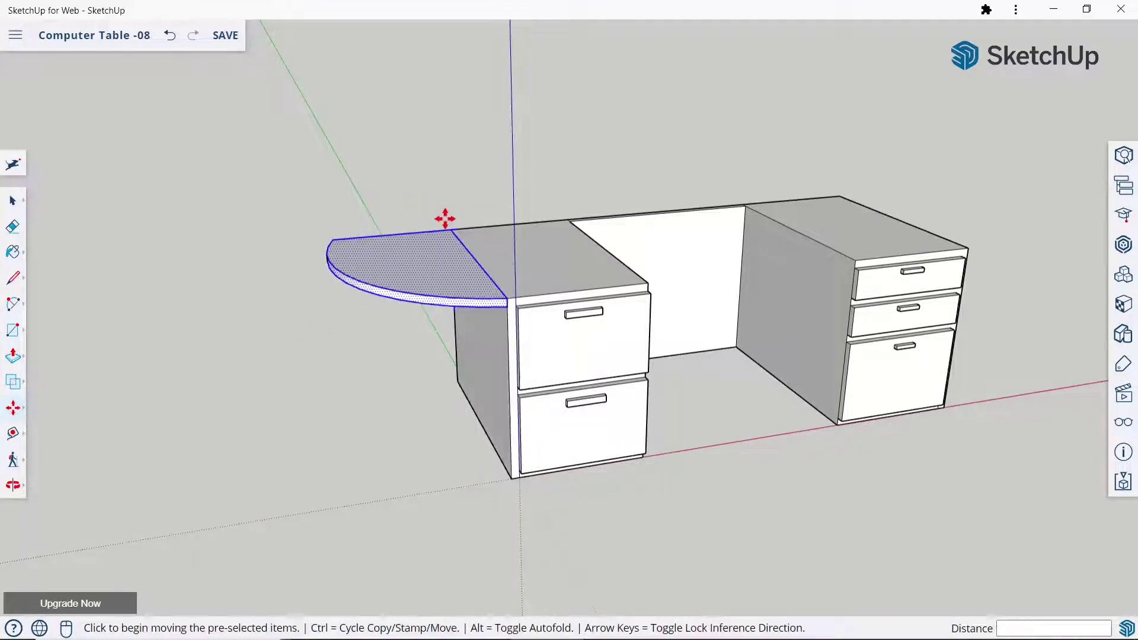
Copy the curved tabletop 550 mm downward as the first half-round shelf
scroll(452, 228, up, 3)
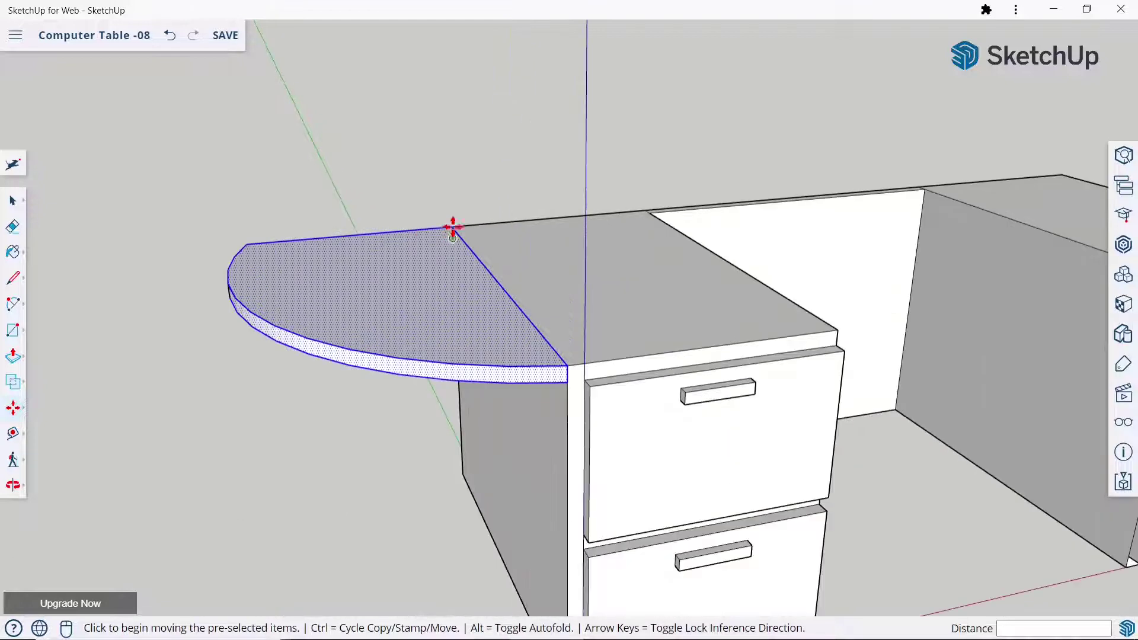
click(455, 225)
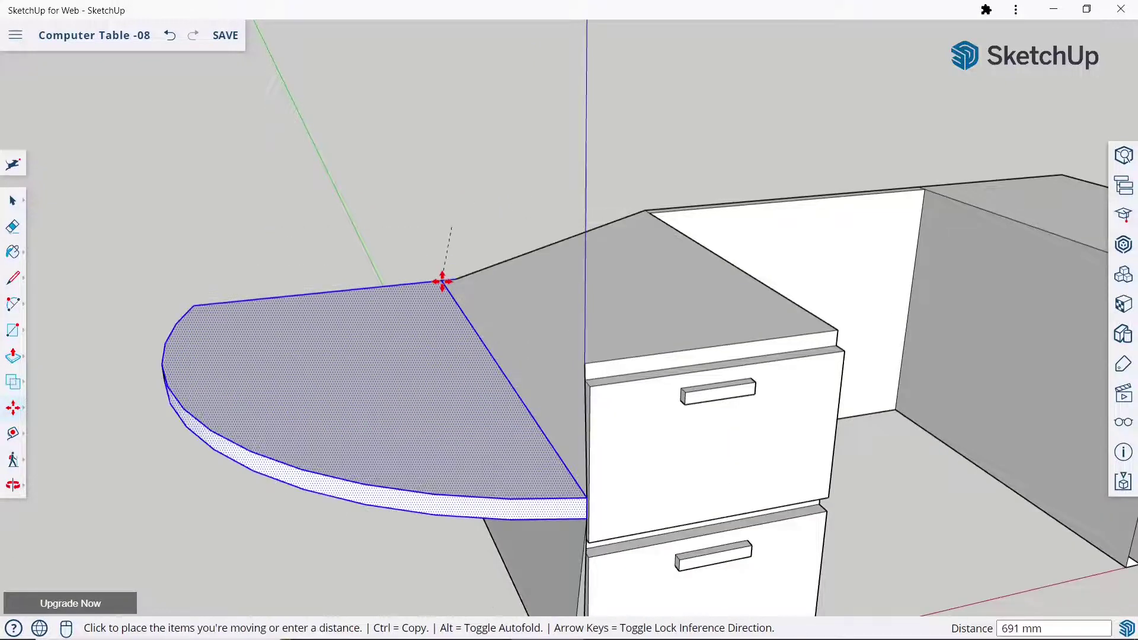
key(ctrl)
scroll(442, 281, down, 3)
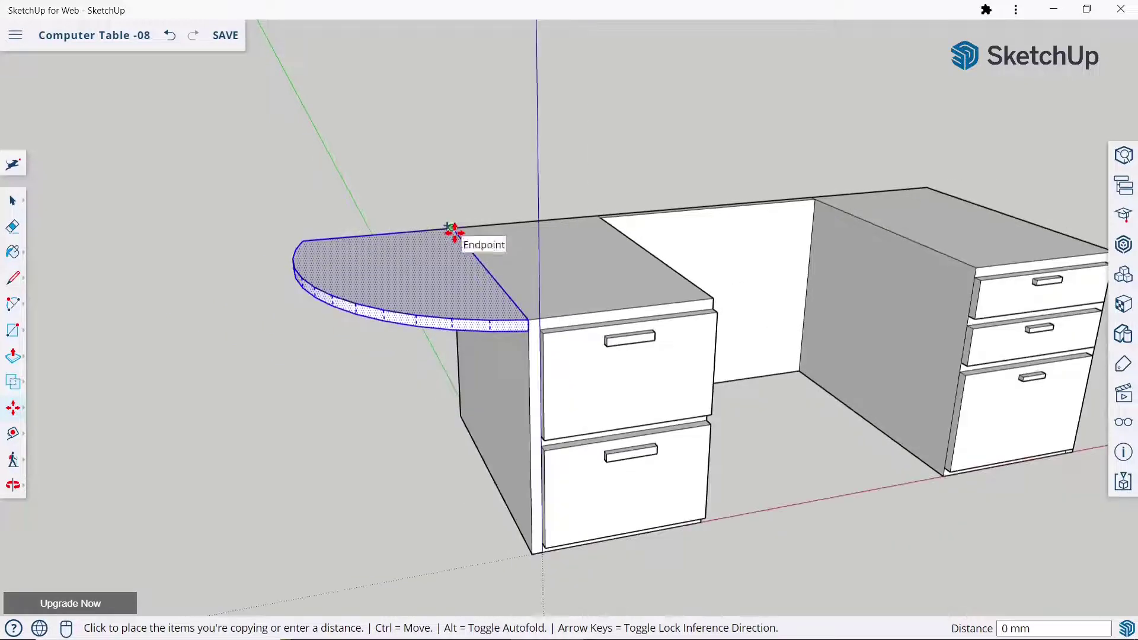
scroll(451, 231, down, 2)
scroll(436, 305, up, 1)
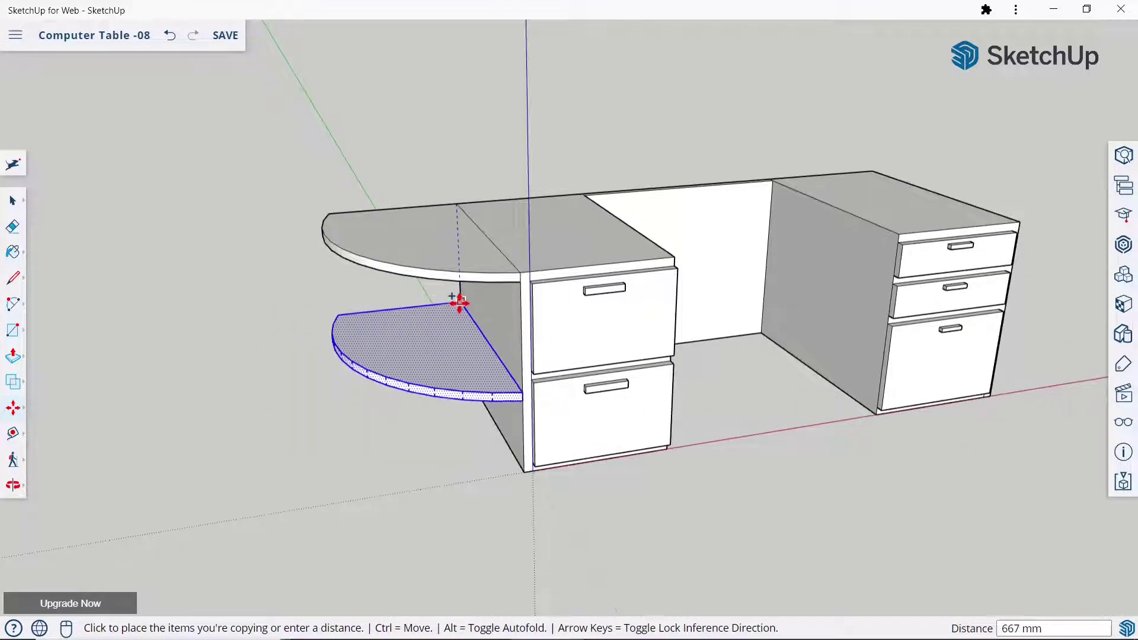
scroll(461, 291, up, 3)
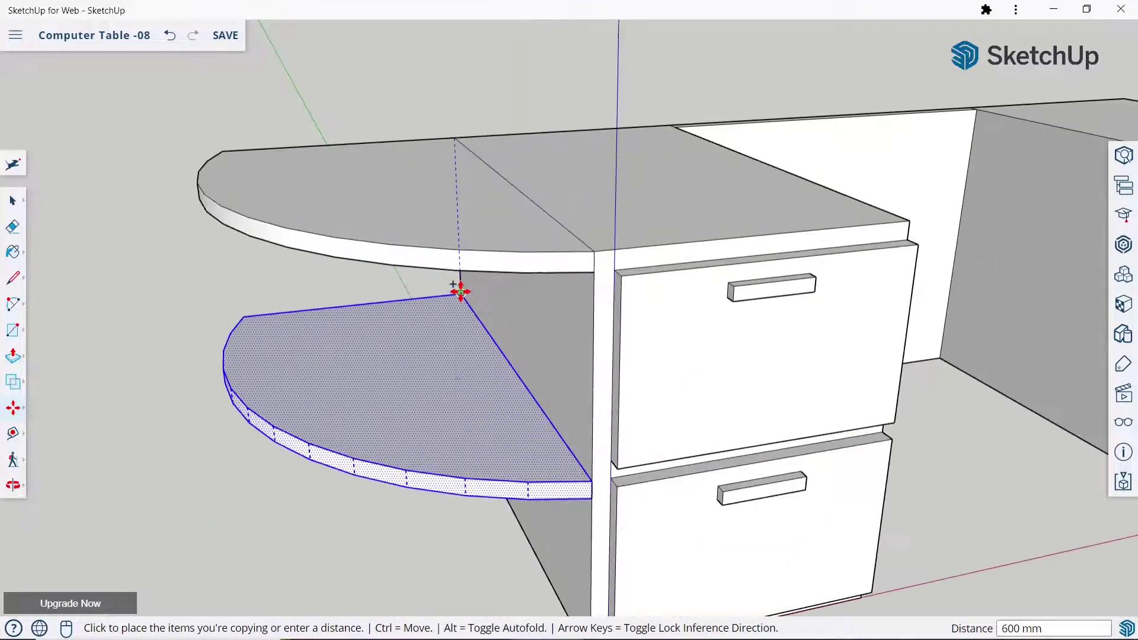
click(465, 283)
Copy that shelf again lower to form the third, bottom shelf
scroll(468, 315, down, 3)
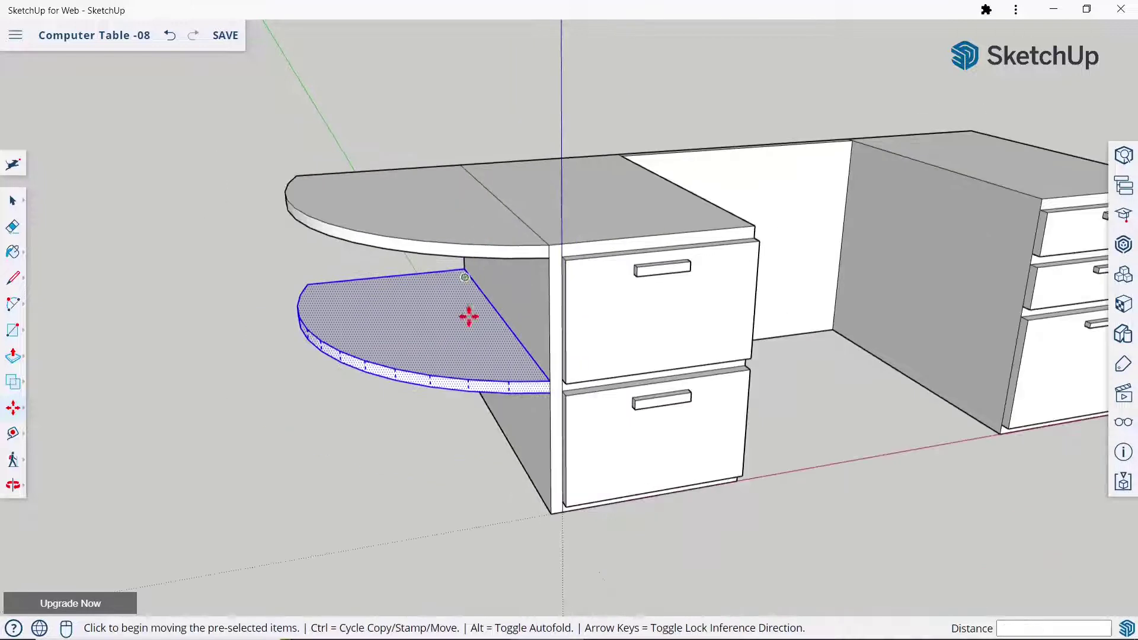
middle_drag(467, 315, 461, 271)
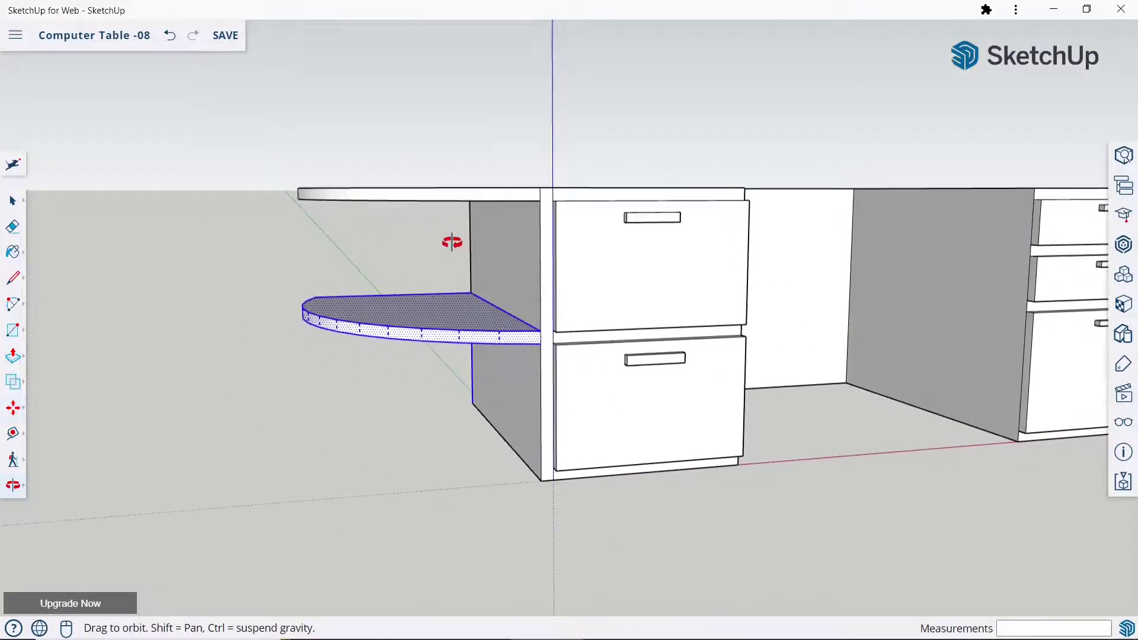
click(469, 294)
key(ctrl)
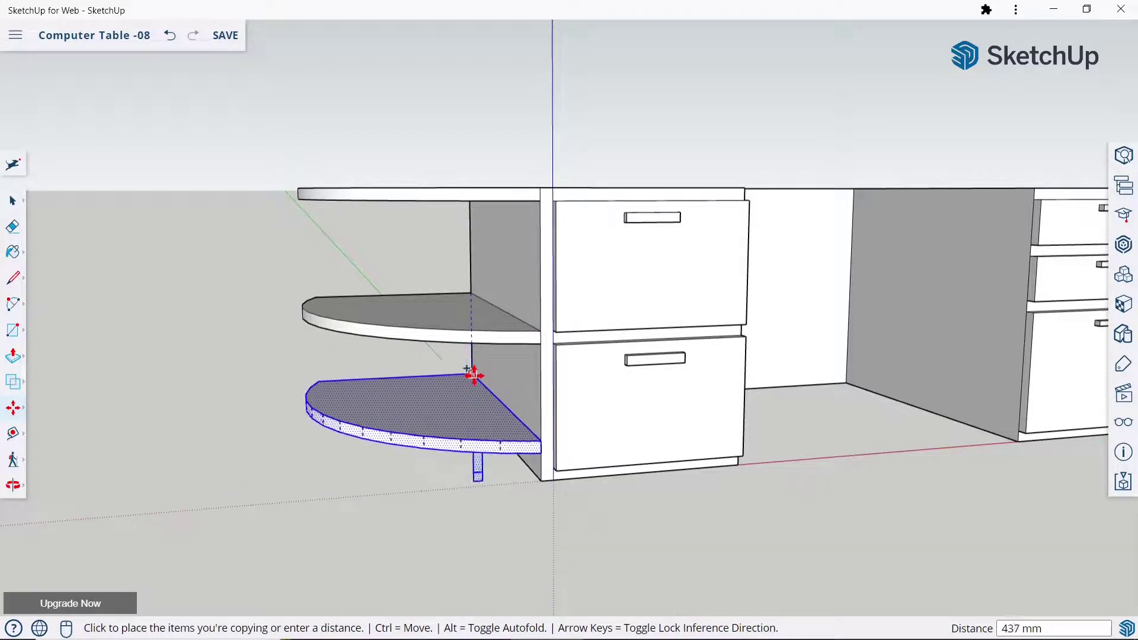
text(550)
click(470, 388)
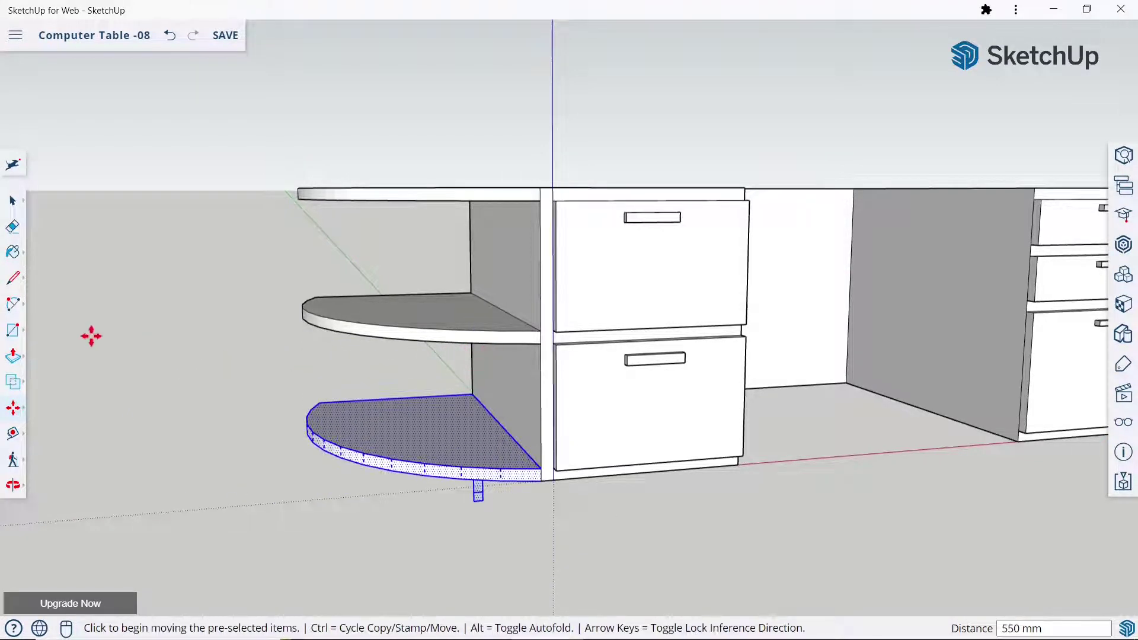
key(Escape)
Orbit below and around the desk to check the three stacked shelves
click(13, 201)
middle_drag(557, 379, 584, 323)
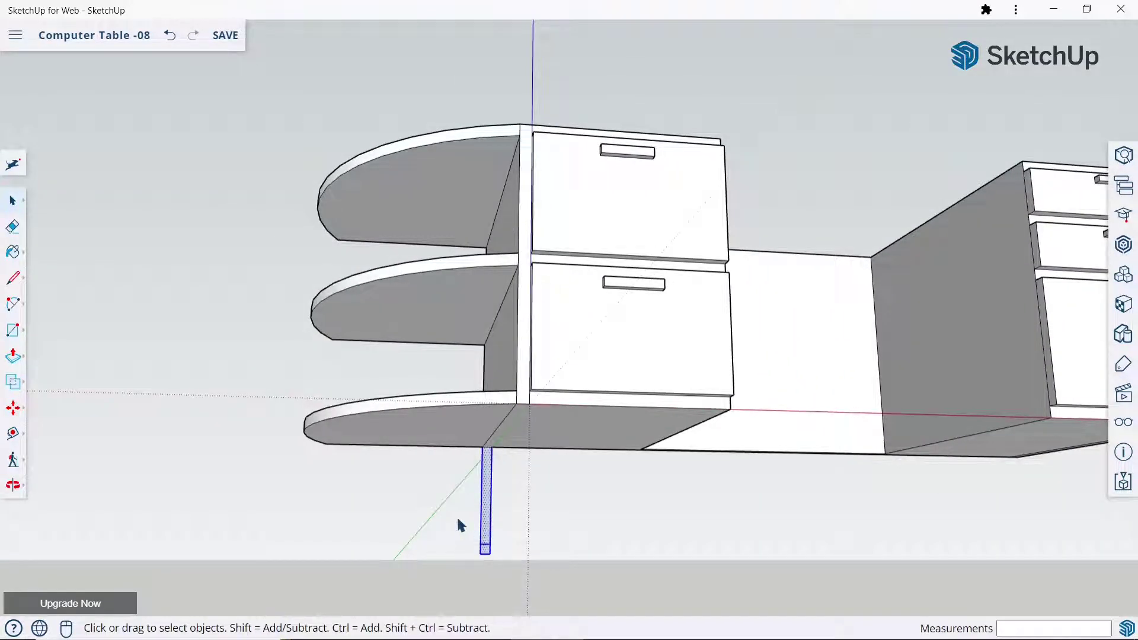
scroll(570, 391, down, 3)
mouse_move(490, 322)
middle_down()
mouse_move(516, 520)
mouse_move(533, 391)
mouse_move(547, 409)
middle_up()
Draw a line from the middle shelf's curved edge to close the shelf front faces
click(13, 225)
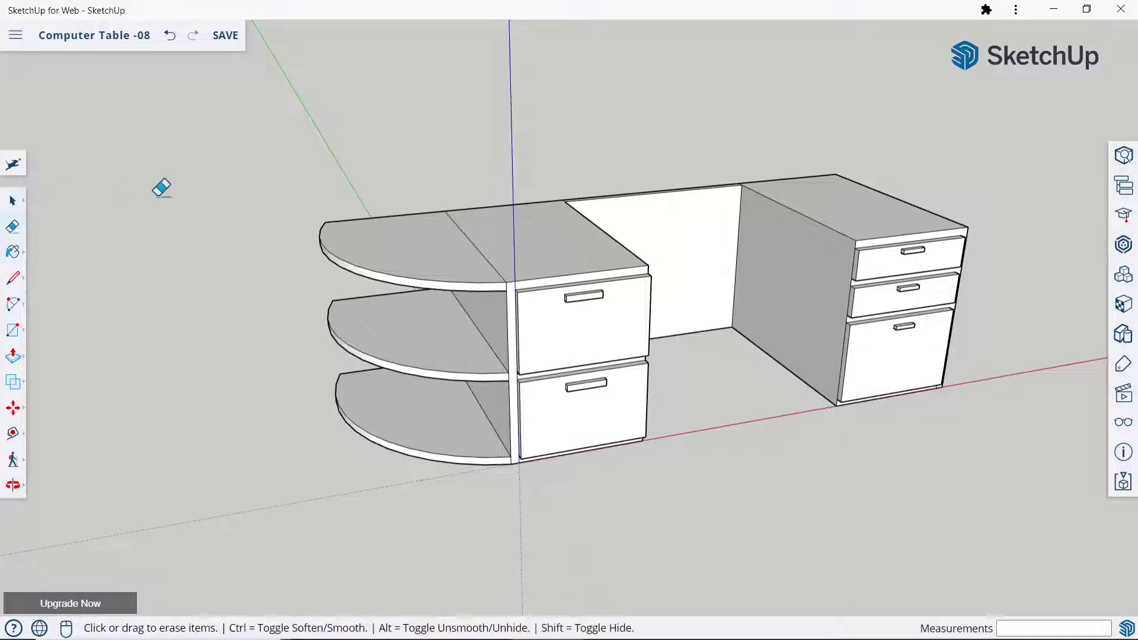
click(12, 201)
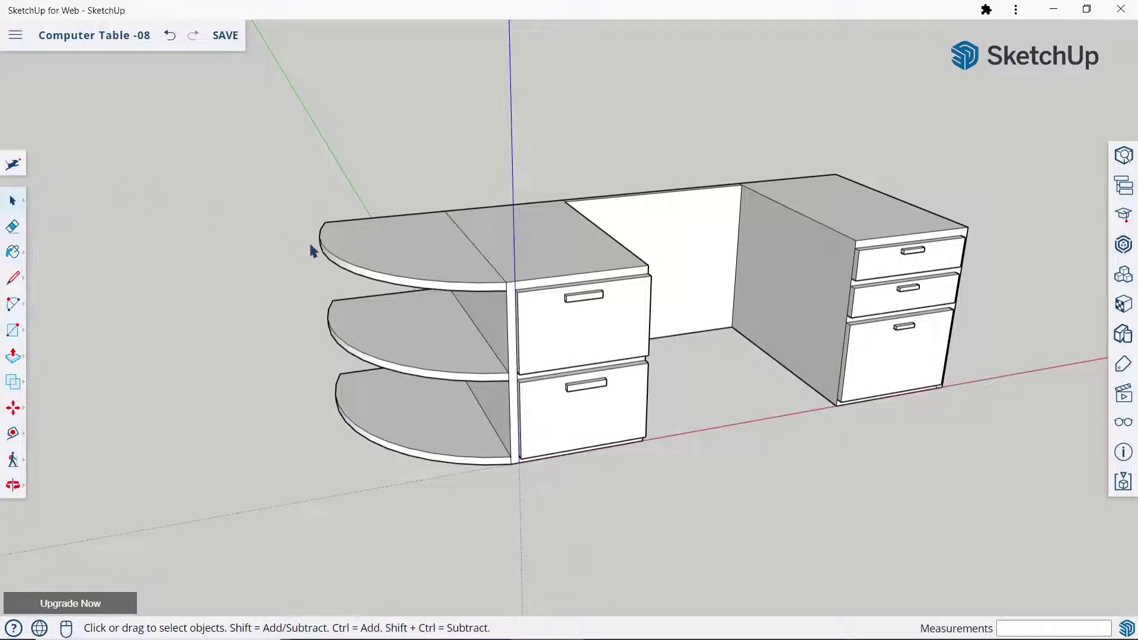
mouse_move(544, 345)
middle_down()
mouse_move(813, 379)
mouse_move(844, 449)
middle_up()
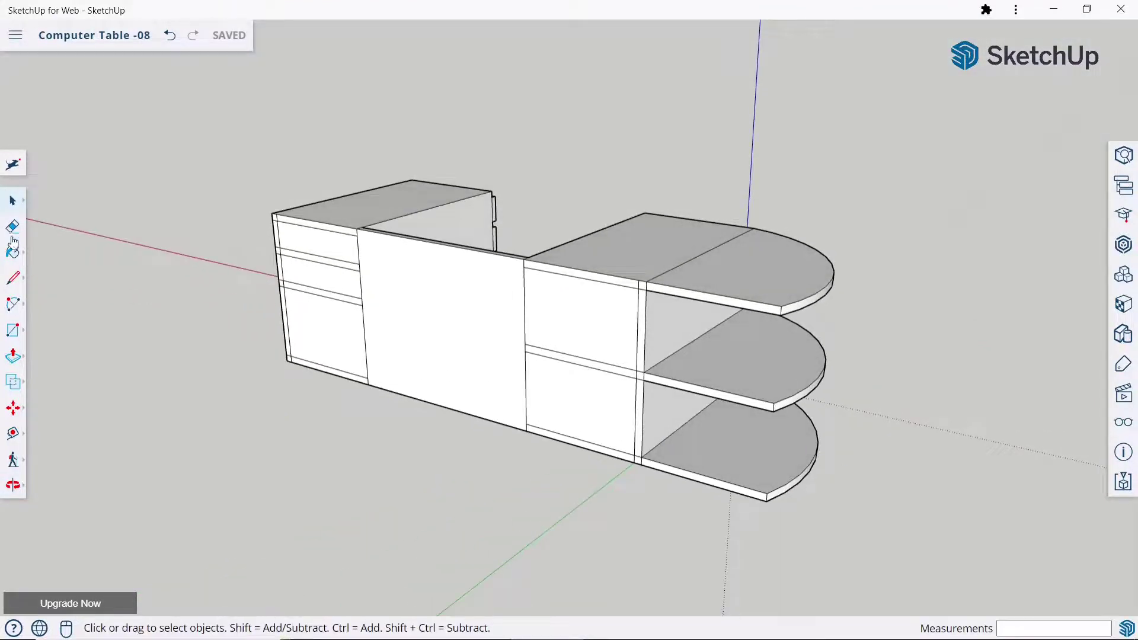
click(13, 278)
scroll(569, 198, down, 1)
scroll(741, 279, up, 5)
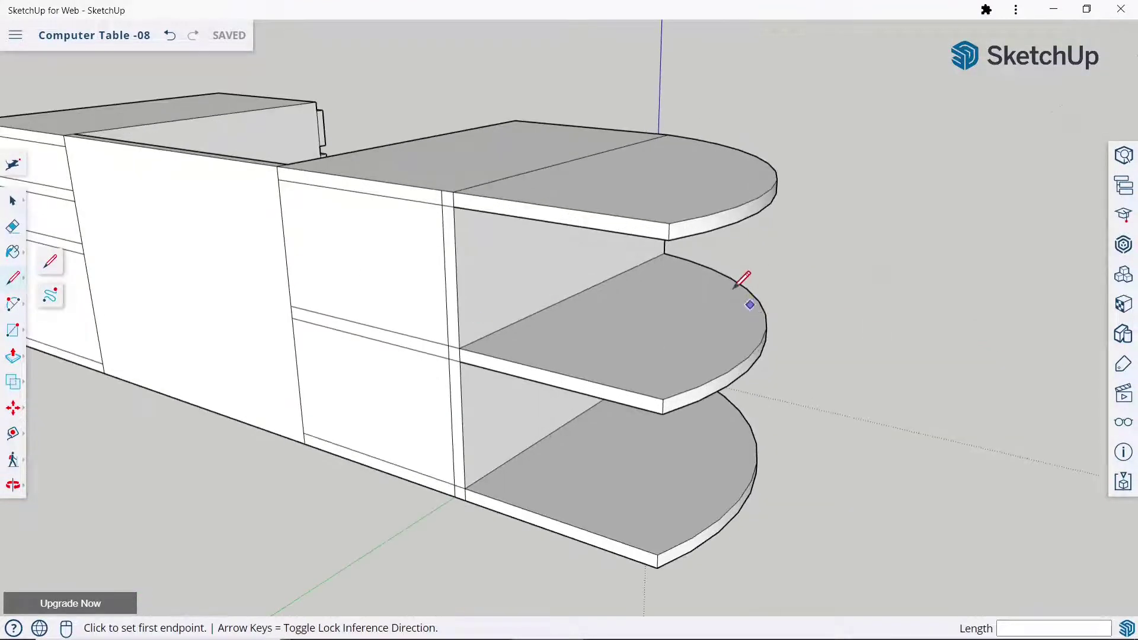
click(669, 223)
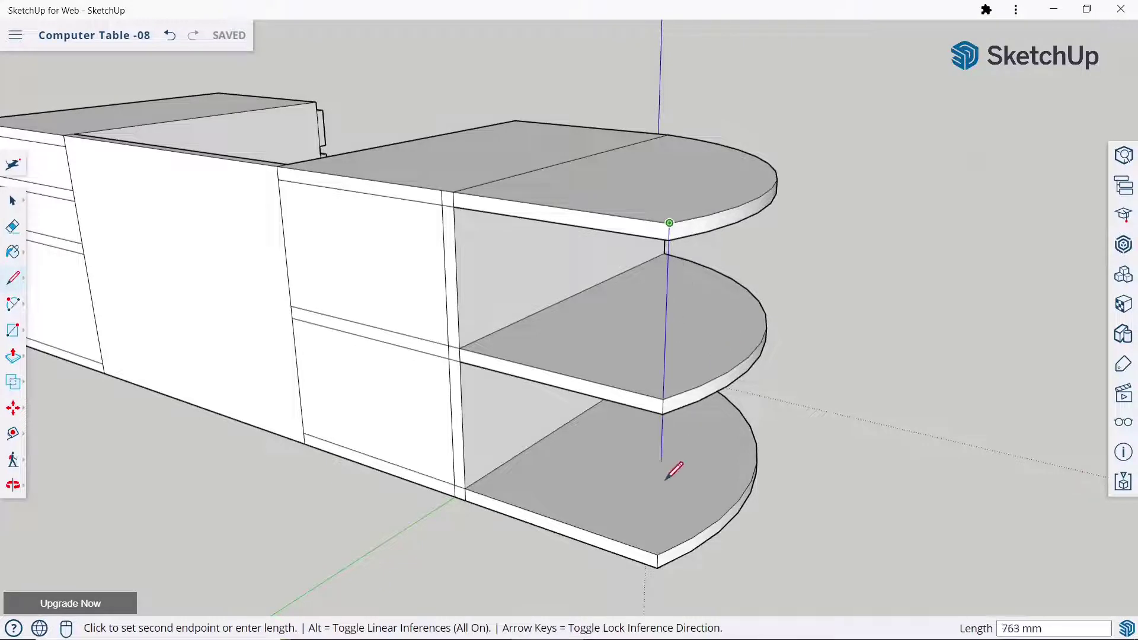
click(658, 554)
mouse_move(729, 272)
middle_down()
mouse_move(571, 304)
mouse_move(373, 300)
mouse_move(533, 287)
mouse_move(473, 272)
middle_up()
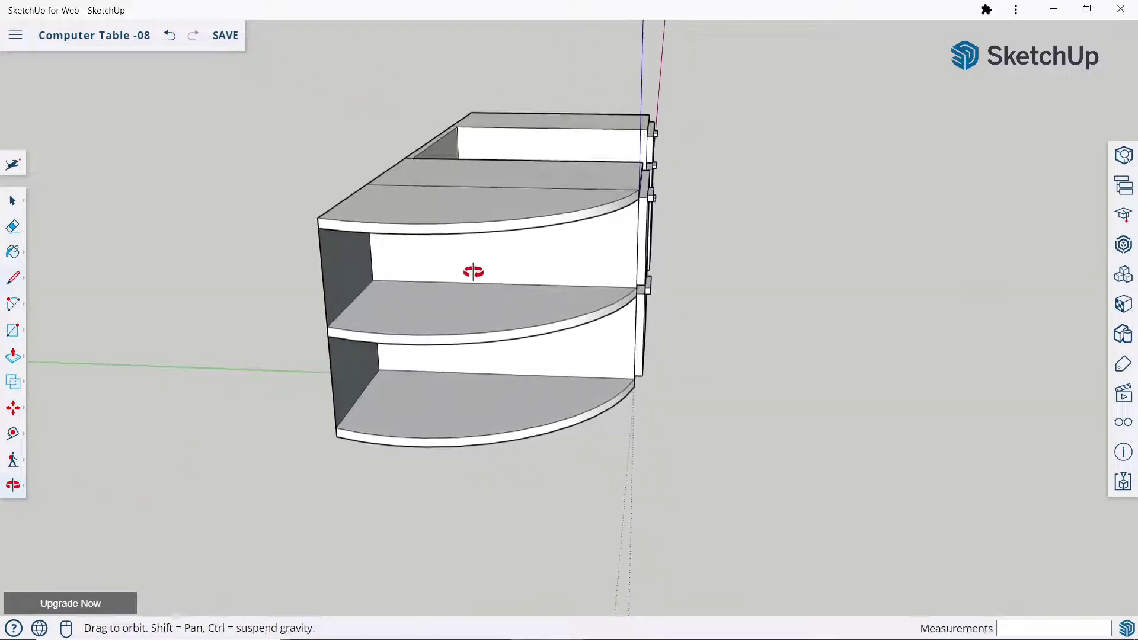
Inset the upper and lower side panel faces between the shelves by 50 mm
click(13, 356)
middle_drag(178, 332, 375, 305)
click(330, 264)
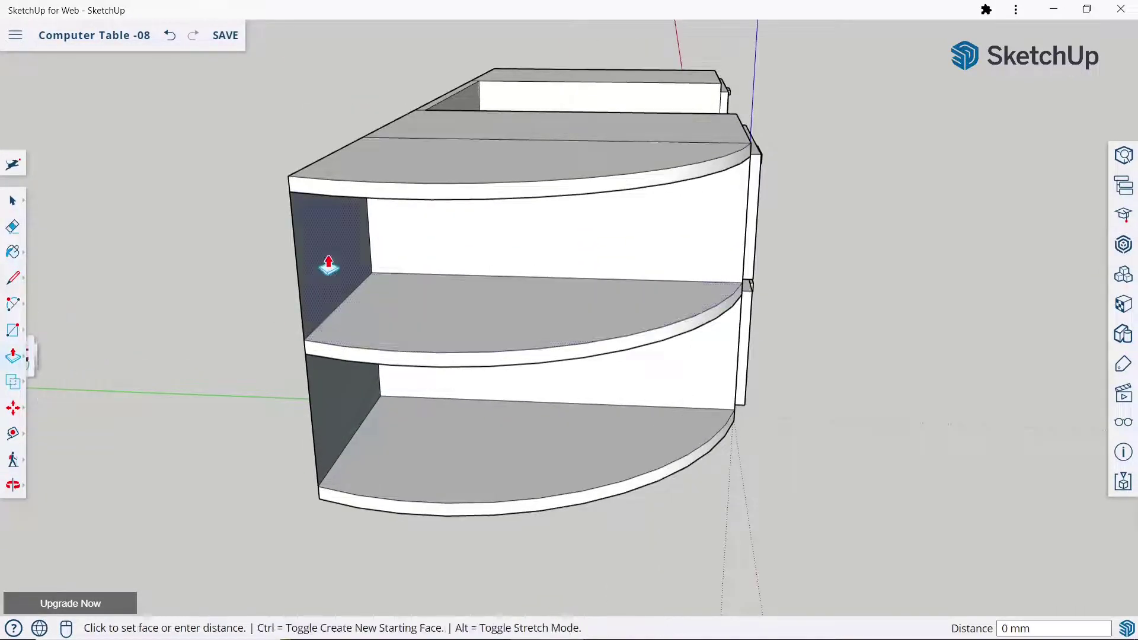
text(50)
key(Return)
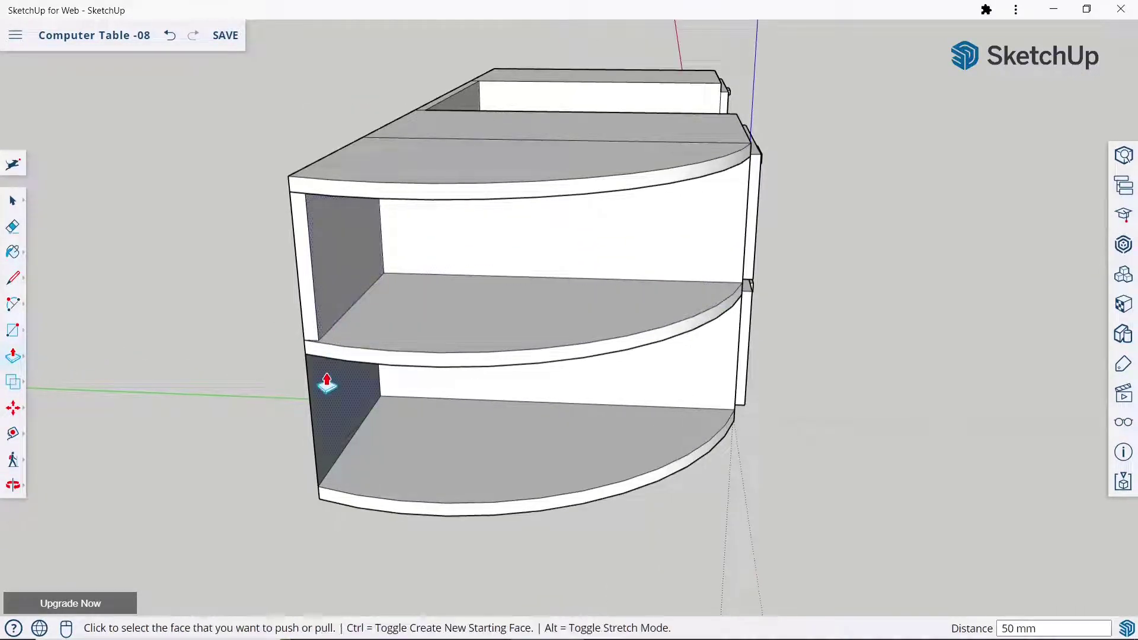
click(327, 383)
text(50)
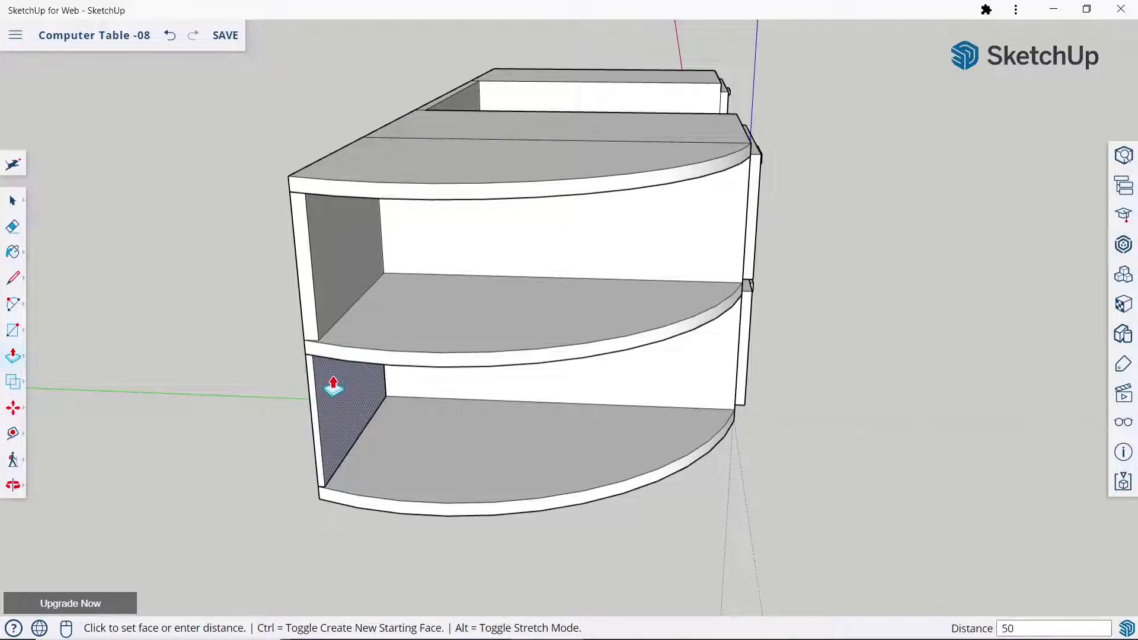
key(Return)
mouse_move(457, 338)
middle_down()
mouse_move(563, 355)
mouse_move(481, 330)
mouse_move(381, 389)
middle_up()
mouse_move(467, 358)
middle_down()
mouse_move(459, 226)
mouse_move(343, 320)
mouse_move(638, 284)
mouse_move(531, 330)
mouse_move(683, 328)
middle_up()
Erase the stray lines on the side panel at the table's shelf end
click(13, 226)
scroll(367, 208, up, 3)
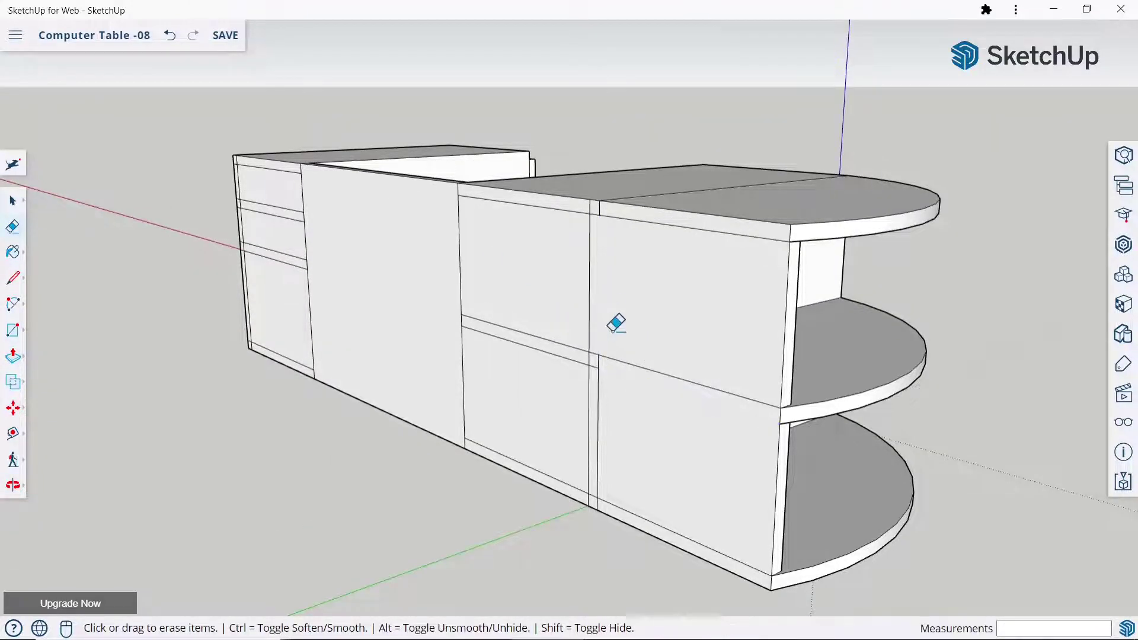
mouse_move(691, 296)
middle_down()
mouse_move(234, 287)
mouse_move(563, 322)
mouse_move(566, 374)
middle_up()
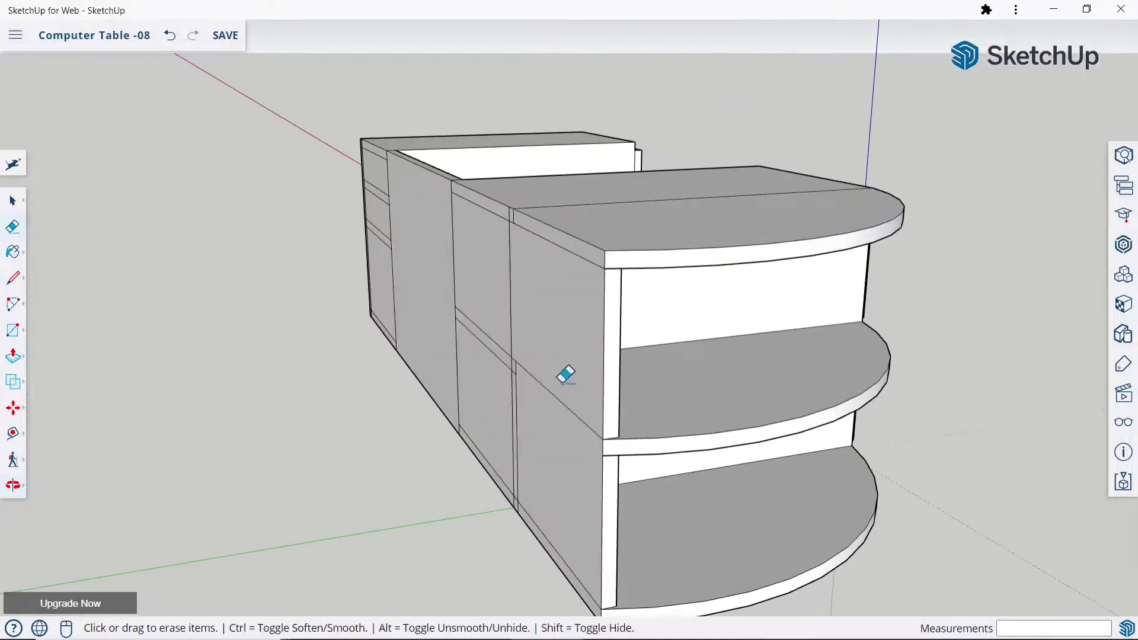
mouse_move(503, 343)
mouse_down()
mouse_move(483, 398)
mouse_move(495, 368)
mouse_up()
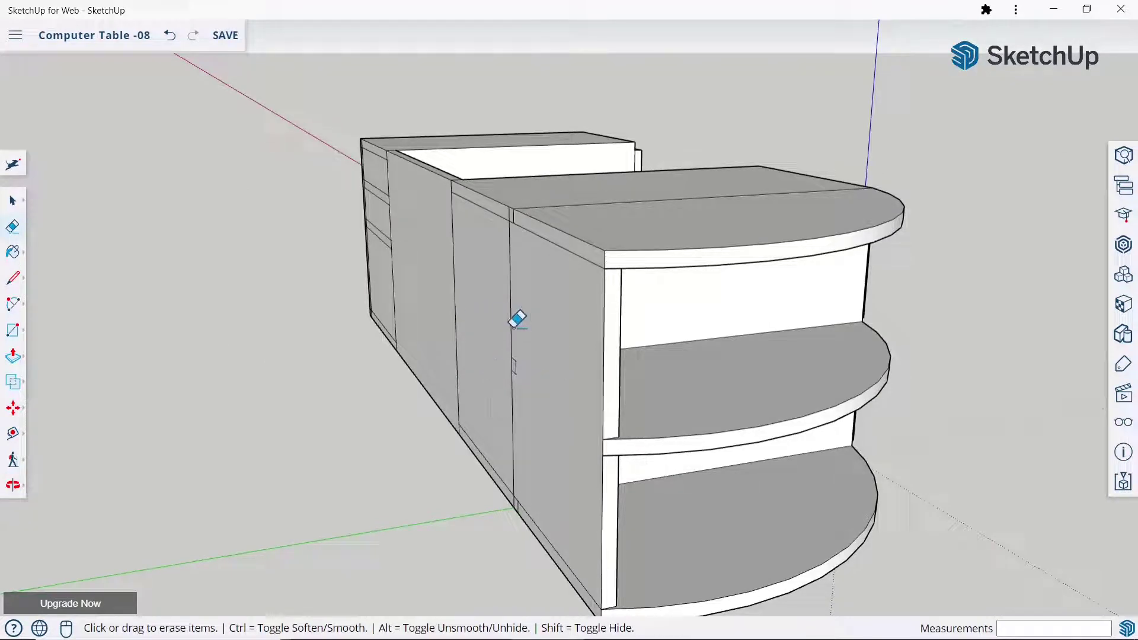
Erase the upper and lower parts of the door seam
mouse_move(605, 284)
middle_down()
mouse_move(419, 318)
mouse_move(356, 354)
mouse_move(621, 336)
mouse_move(363, 285)
mouse_move(495, 310)
mouse_move(462, 348)
mouse_move(702, 304)
mouse_move(837, 356)
mouse_move(546, 376)
mouse_move(736, 368)
middle_up()
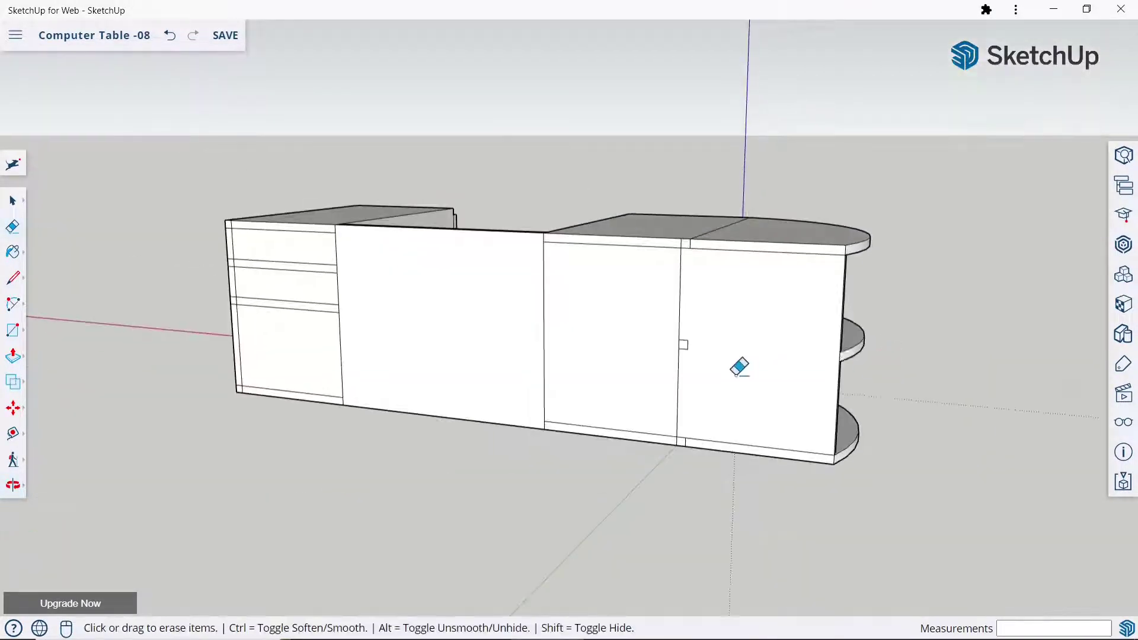
scroll(681, 324, up, 3)
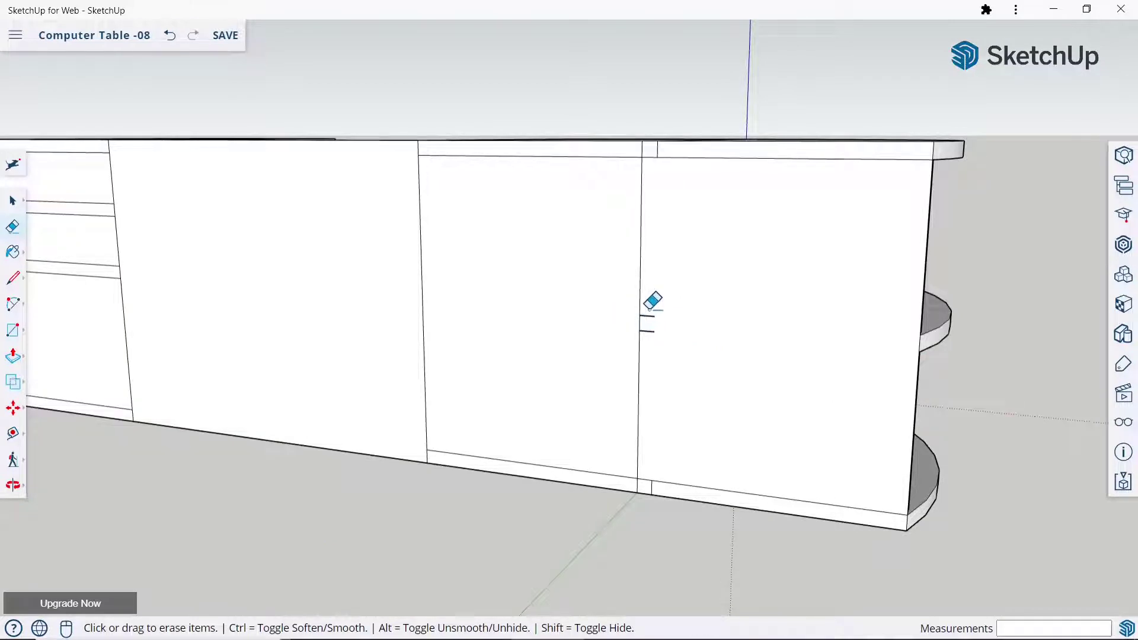
drag(647, 310, 596, 292)
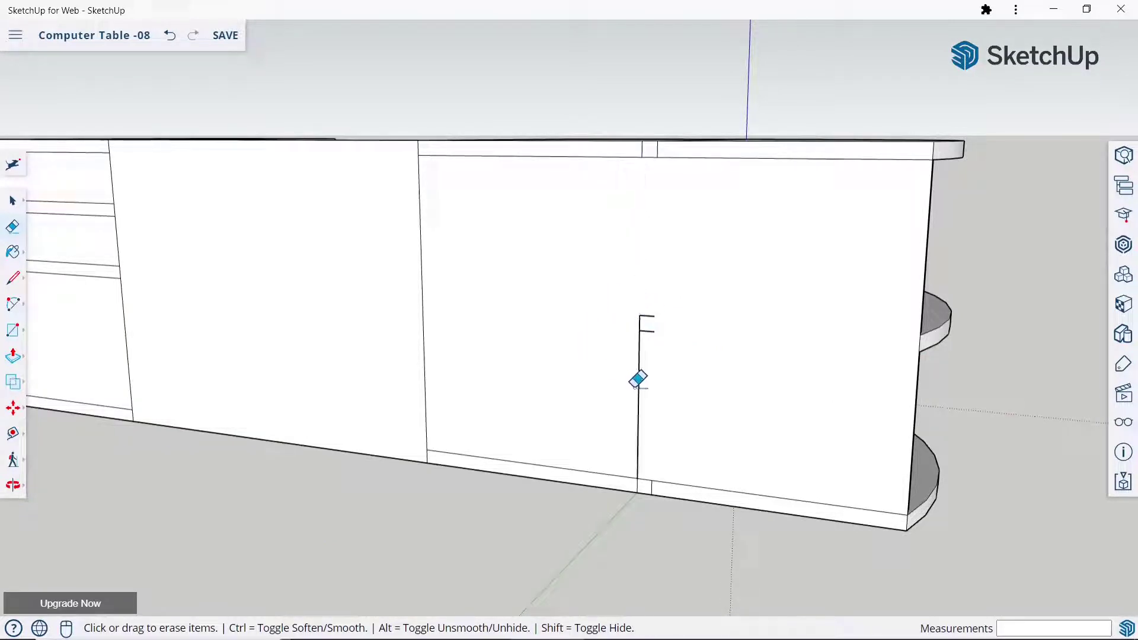
click(640, 335)
scroll(658, 305, up, 3)
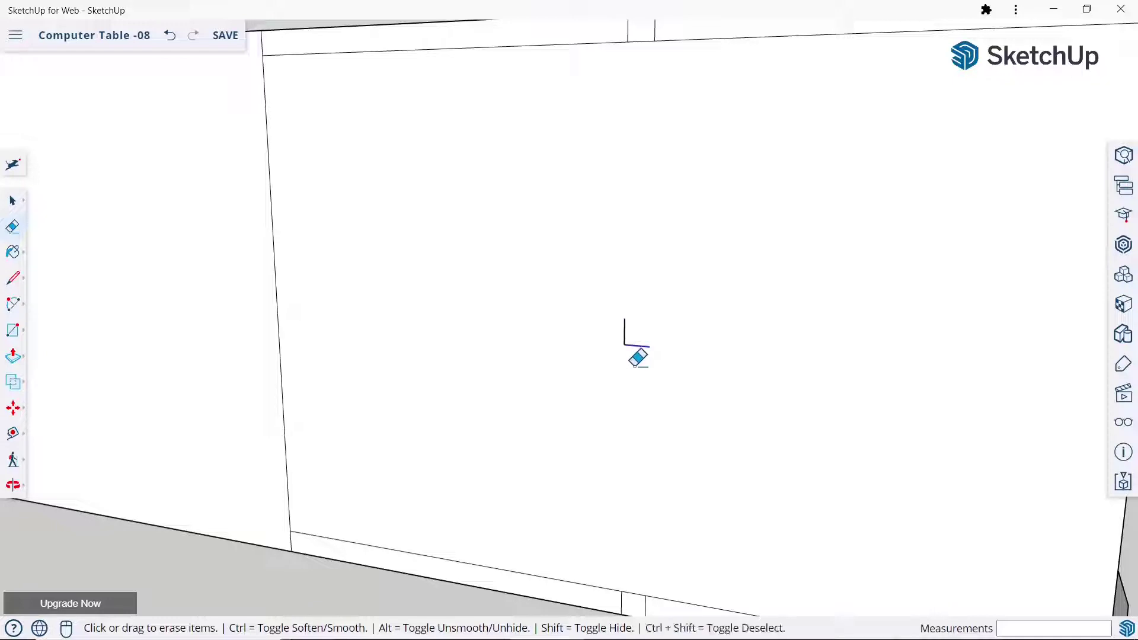
scroll(620, 320, down, 3)
scroll(585, 210, up, 4)
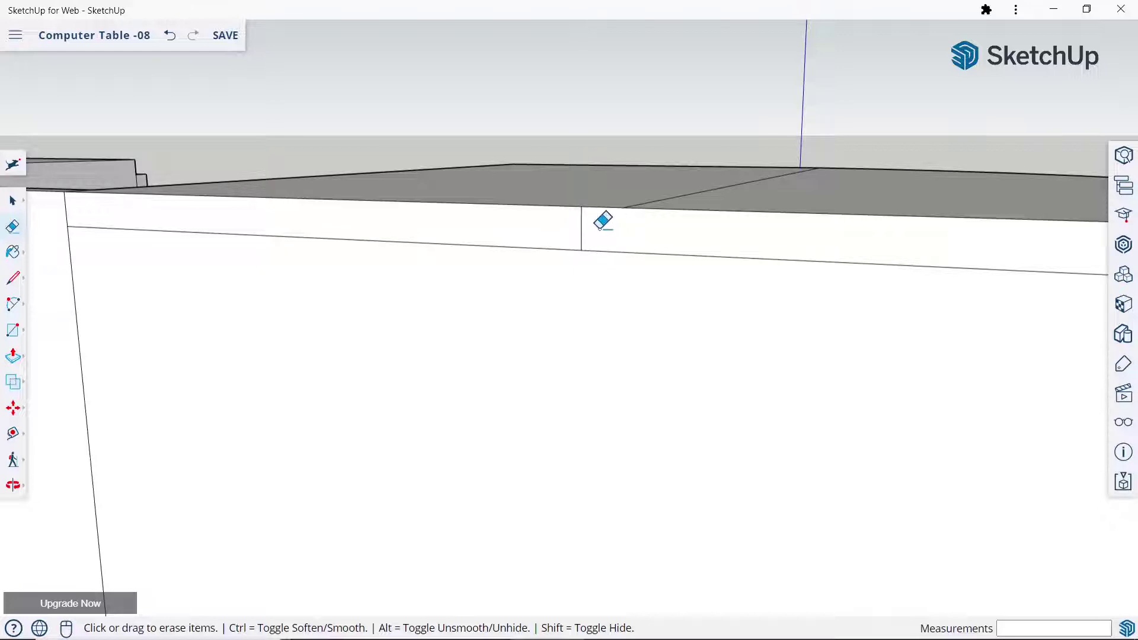
scroll(583, 220, down, 3)
scroll(551, 306, down, 3)
scroll(503, 372, up, 4)
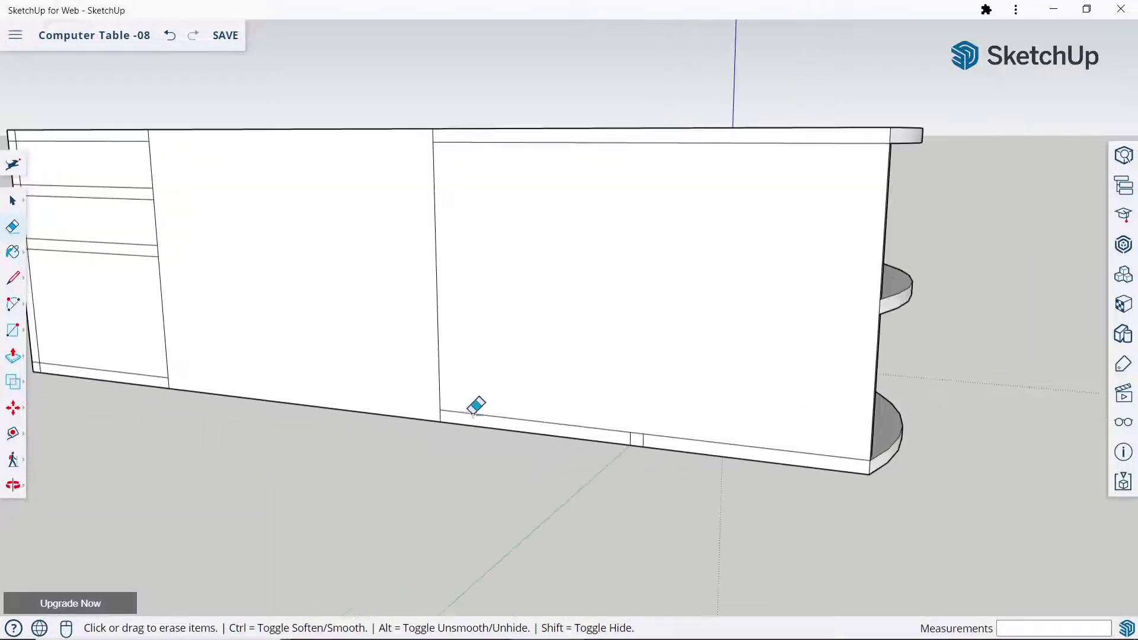
Erase the vertical seam segments between the front panels
drag(434, 281, 430, 246)
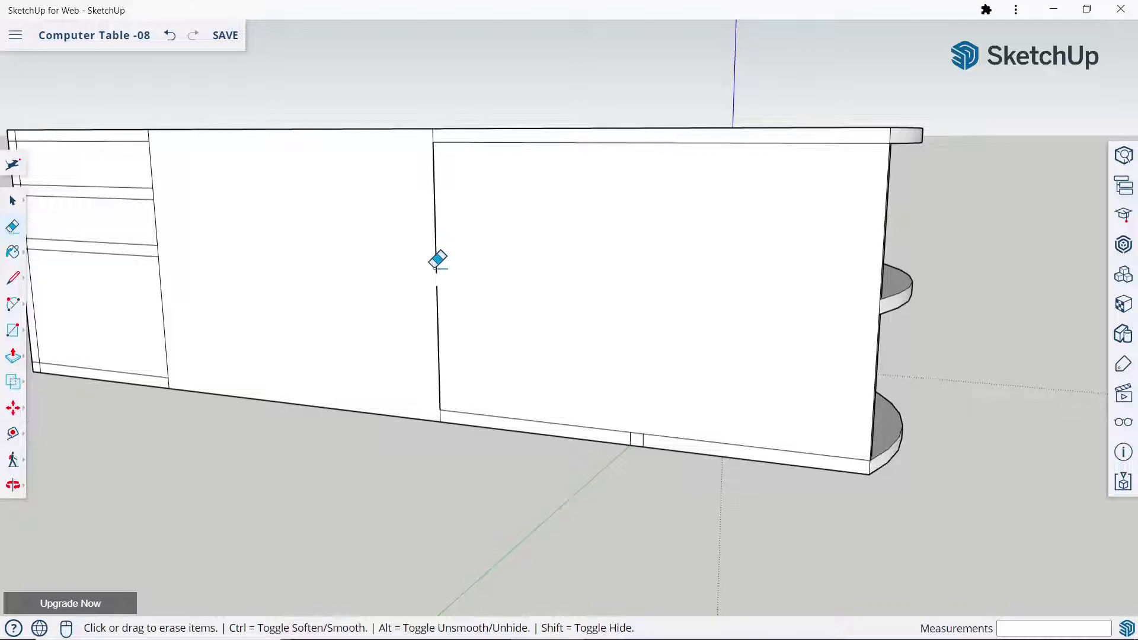
scroll(377, 211, up, 2)
scroll(403, 227, up, 5)
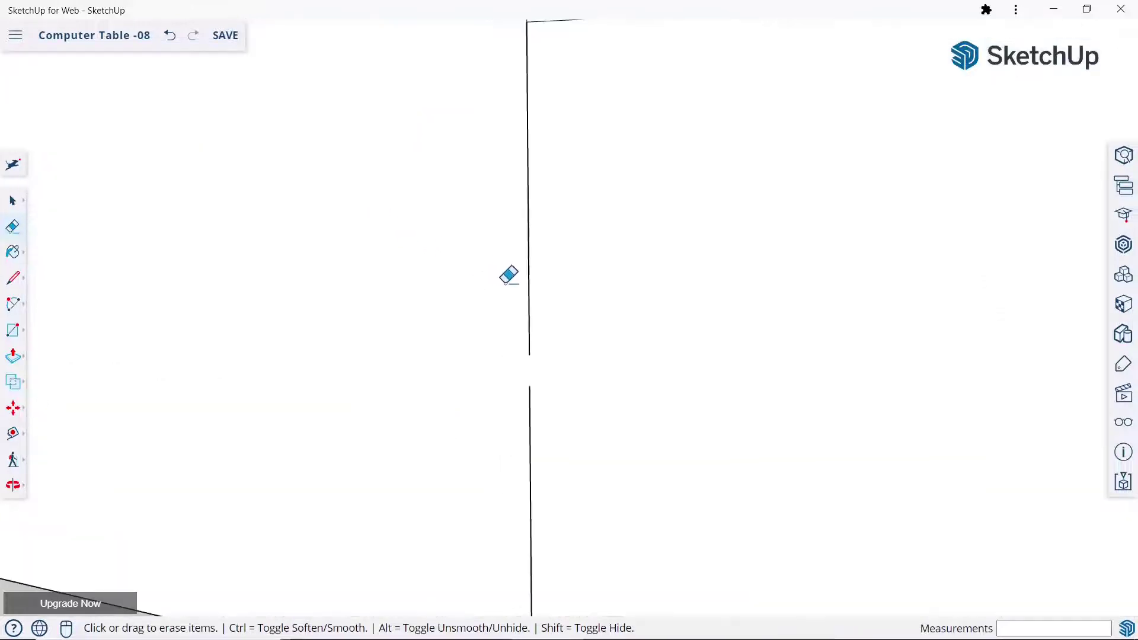
click(527, 289)
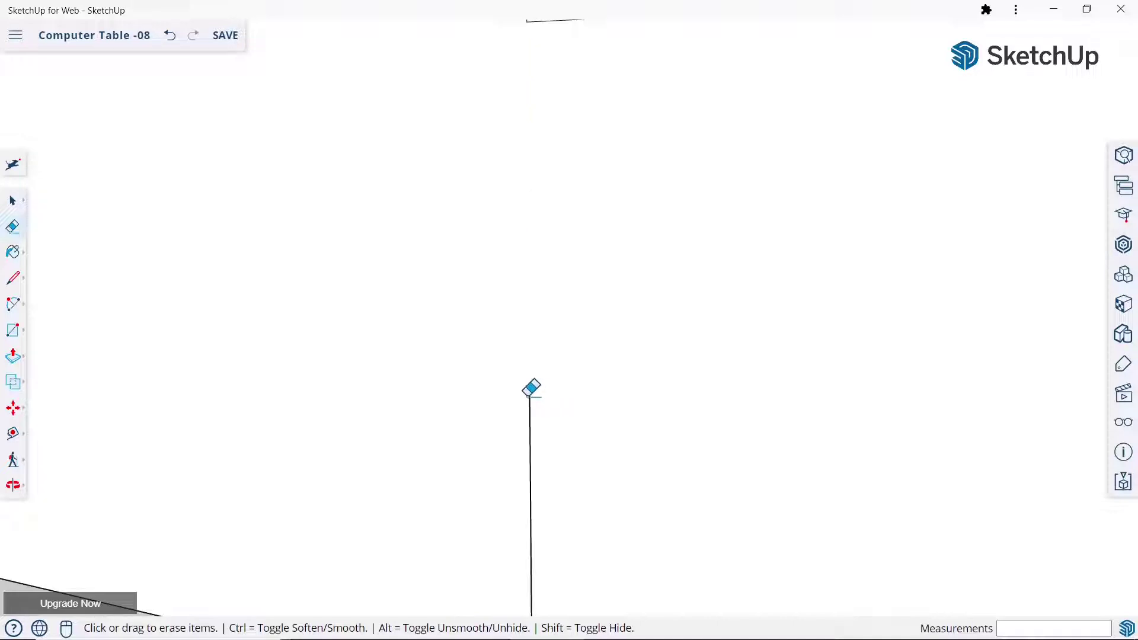
click(528, 397)
scroll(539, 361, down, 8)
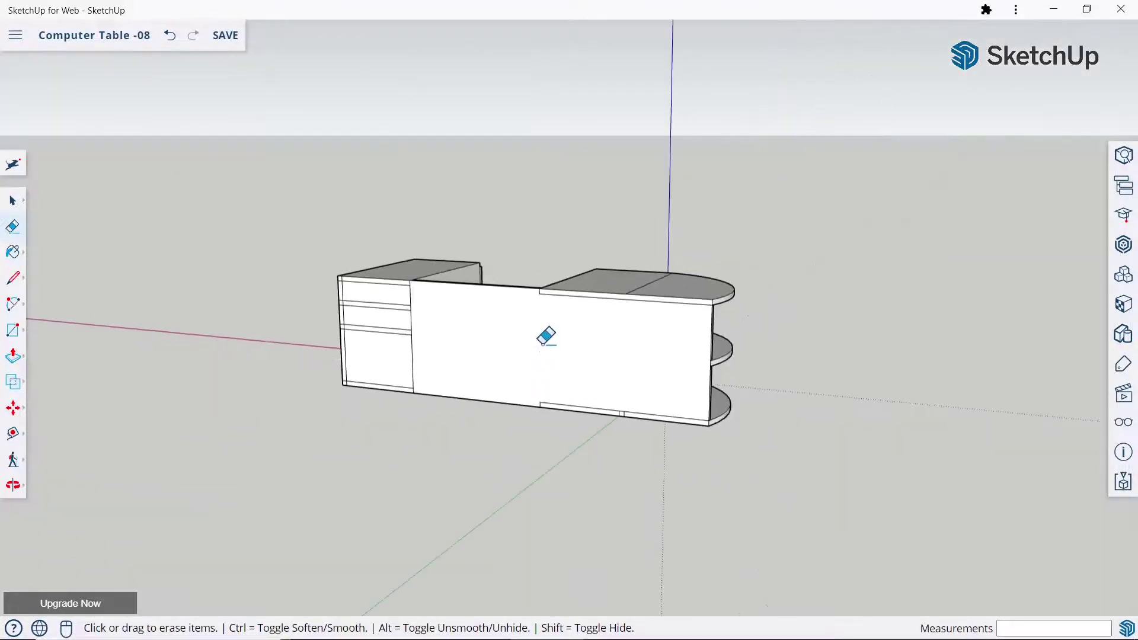
mouse_move(654, 293)
middle_down()
mouse_move(423, 362)
mouse_move(302, 363)
mouse_move(508, 353)
mouse_move(498, 300)
mouse_move(483, 371)
mouse_move(515, 315)
mouse_move(655, 330)
mouse_move(482, 398)
mouse_move(436, 363)
mouse_move(472, 297)
mouse_move(399, 247)
mouse_move(482, 320)
middle_up()
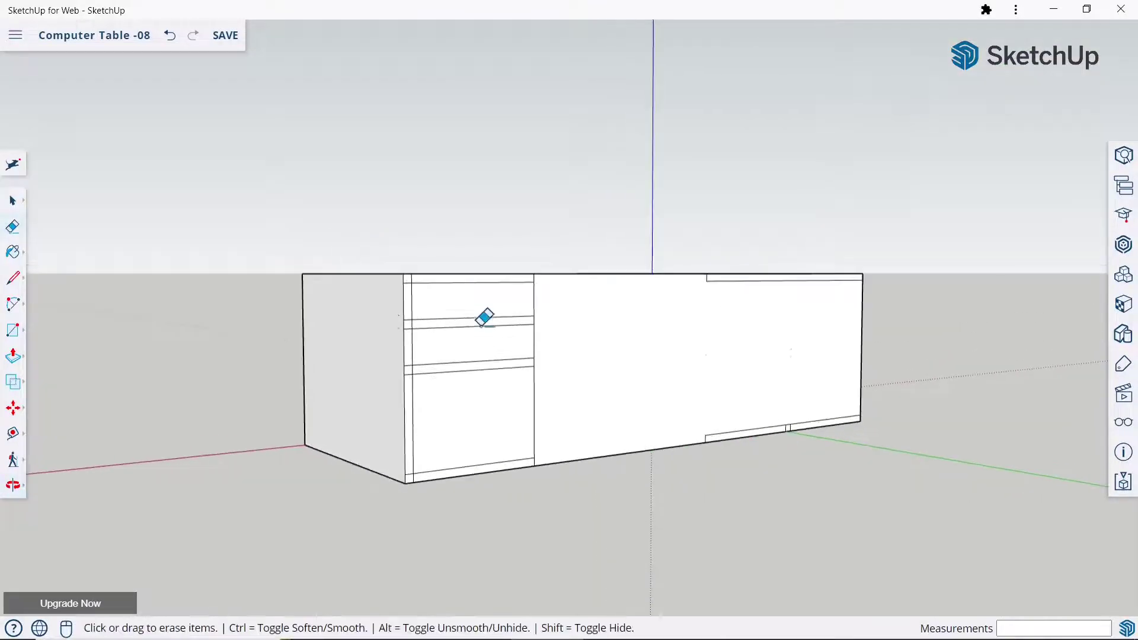
Select the drawer lines and left end face on the pedestal back, then clear the selection
click(22, 211)
scroll(427, 333, up, 2)
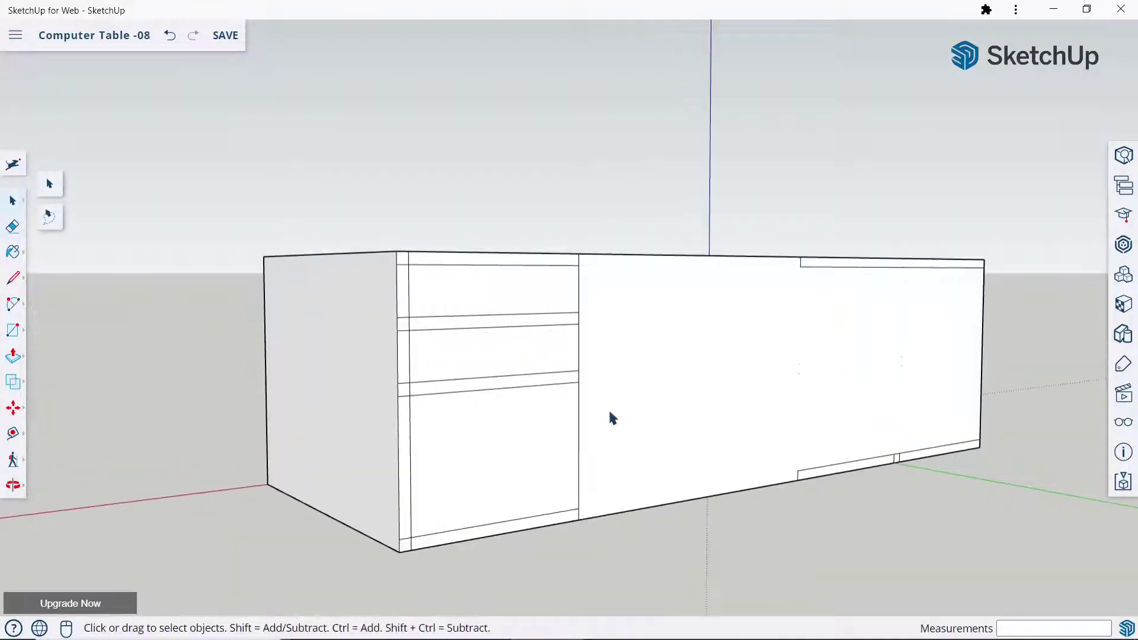
drag(612, 418, 358, 307)
click(368, 309)
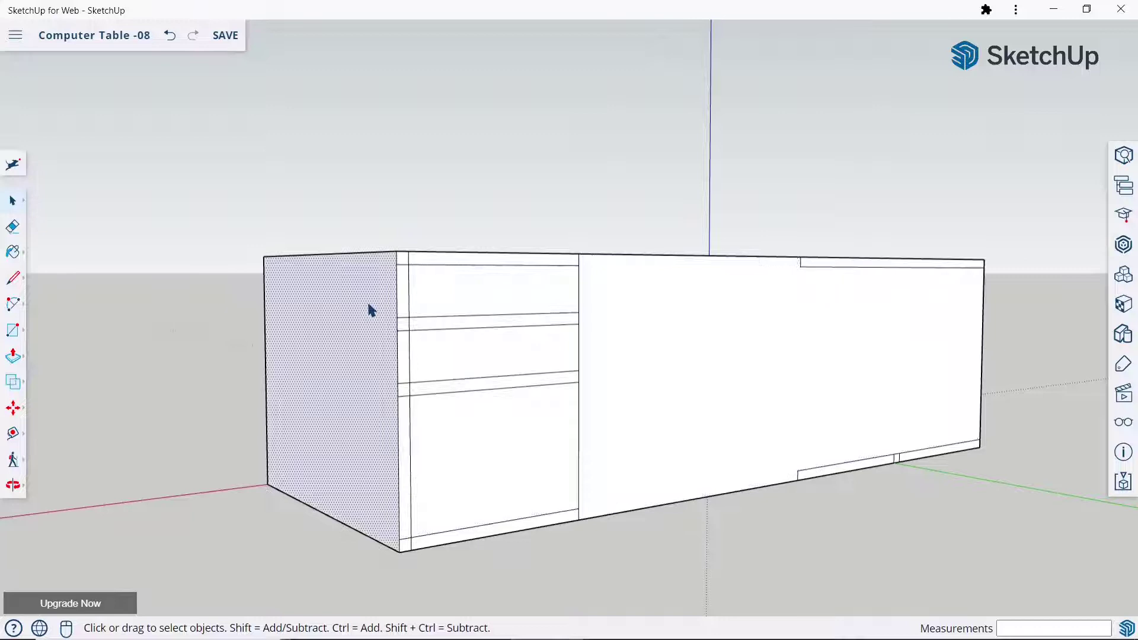
click(257, 468)
Erase the five drawer lines on the pedestal's back, leaving one plain panel
click(12, 227)
scroll(409, 332, up, 2)
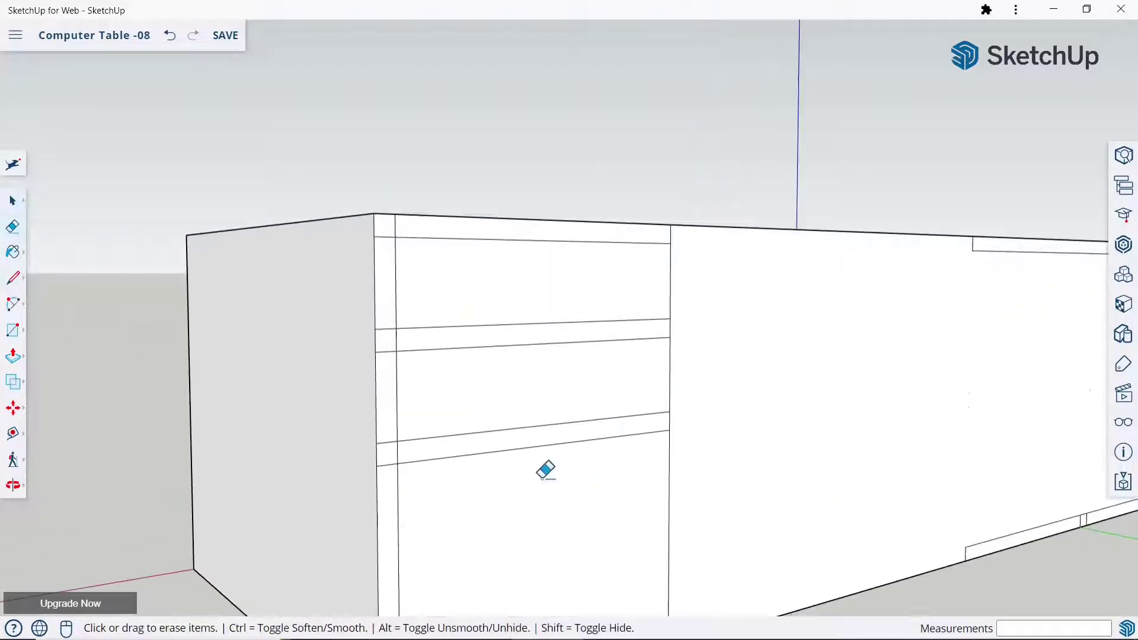
click(551, 421)
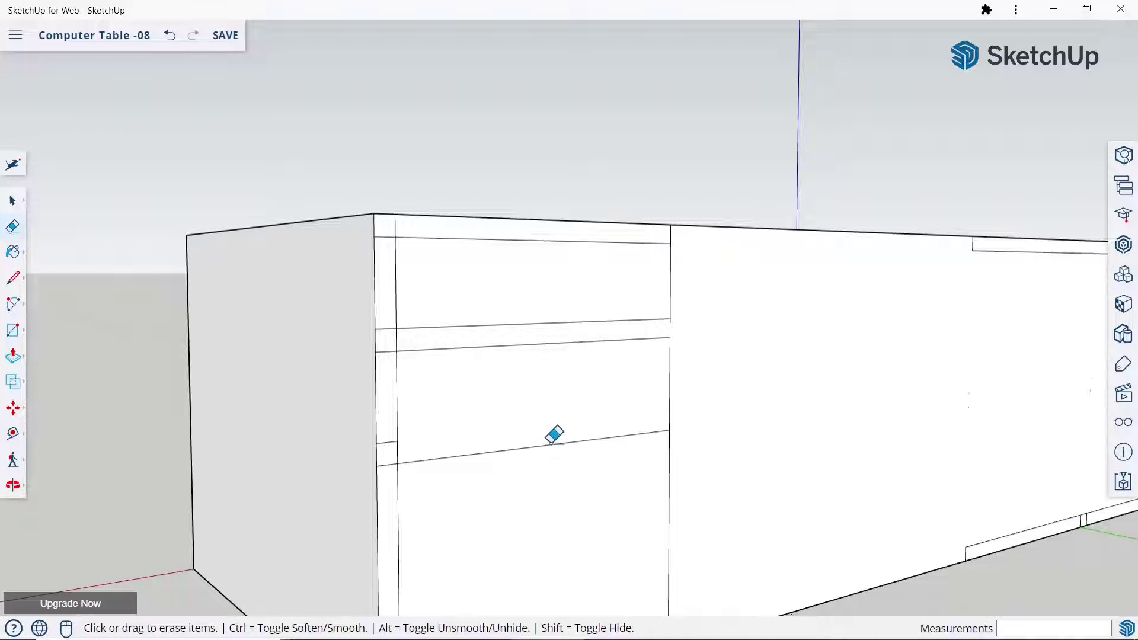
click(551, 439)
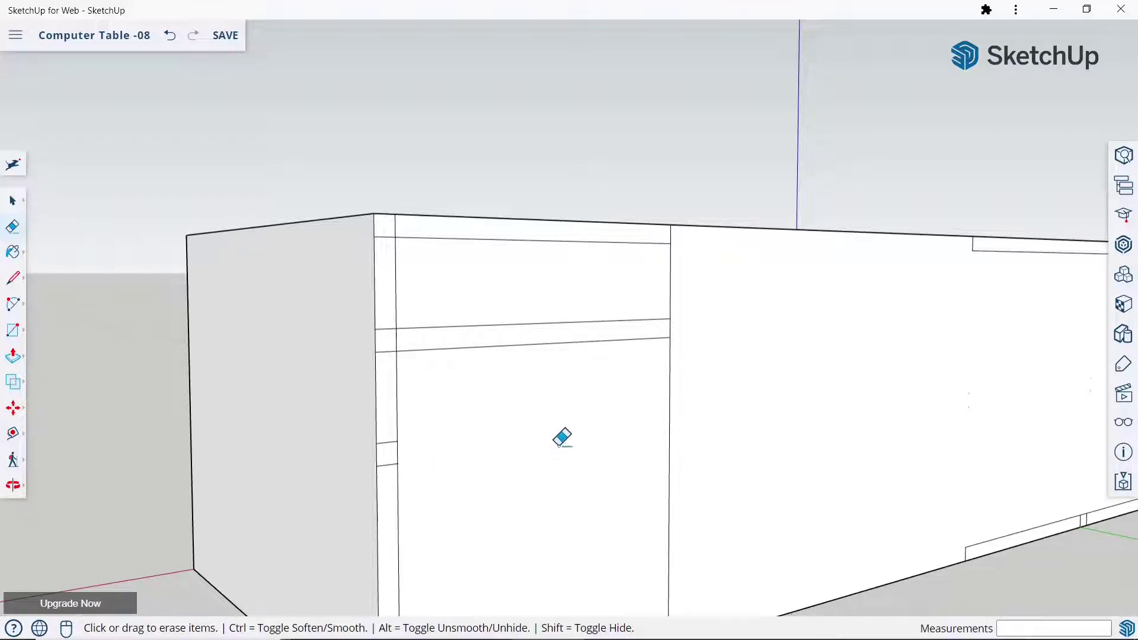
click(551, 344)
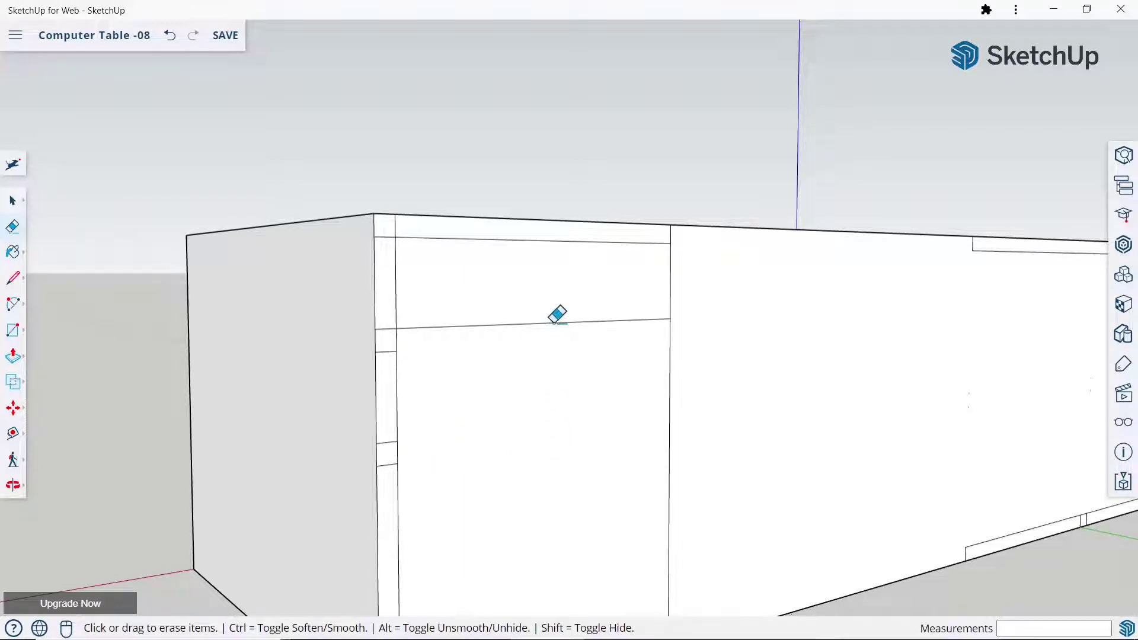
click(551, 322)
click(567, 241)
scroll(551, 297, down, 3)
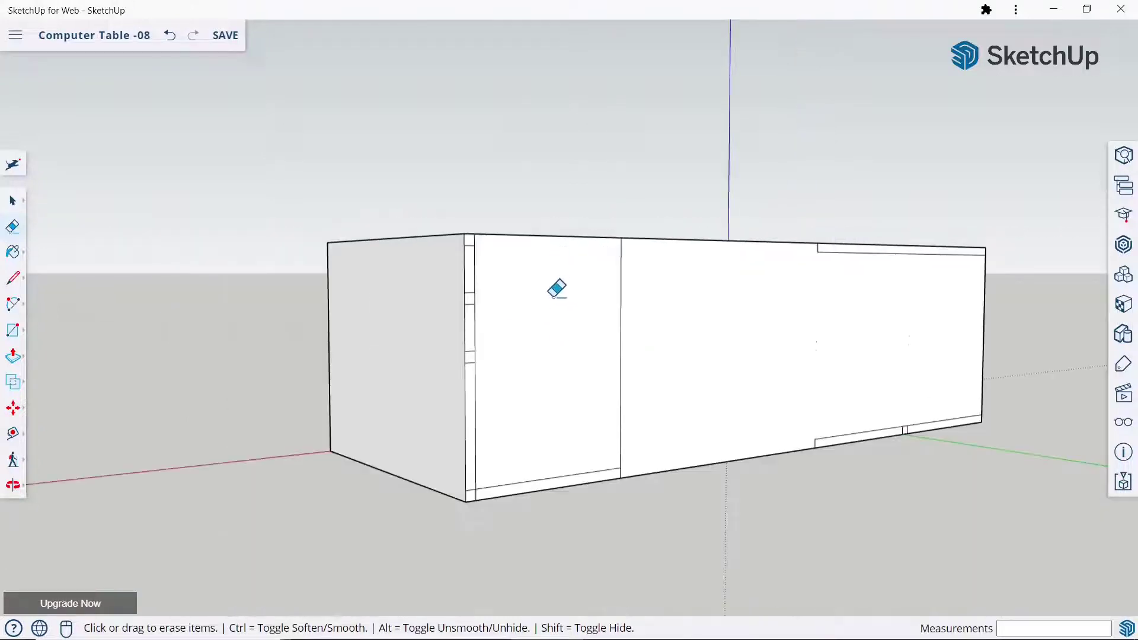
scroll(541, 409, down, 3)
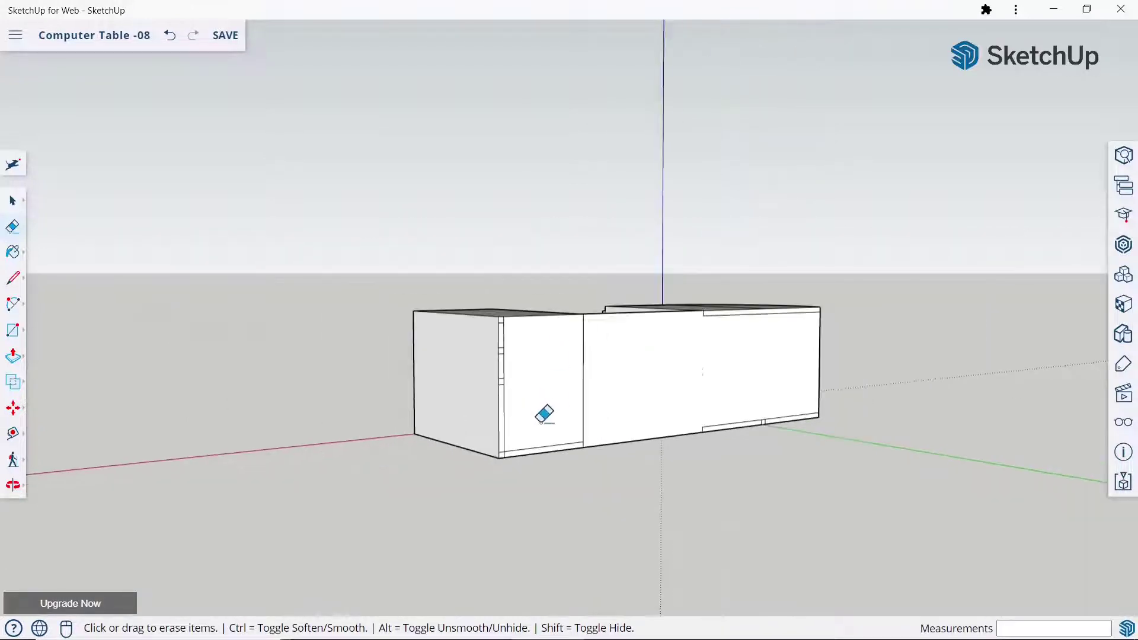
mouse_move(541, 409)
middle_down()
mouse_move(548, 495)
mouse_move(478, 500)
mouse_move(397, 399)
mouse_move(513, 422)
mouse_move(397, 460)
mouse_move(588, 399)
mouse_move(490, 337)
mouse_move(427, 388)
mouse_move(546, 353)
mouse_move(444, 348)
middle_up()
scroll(439, 348, up, 3)
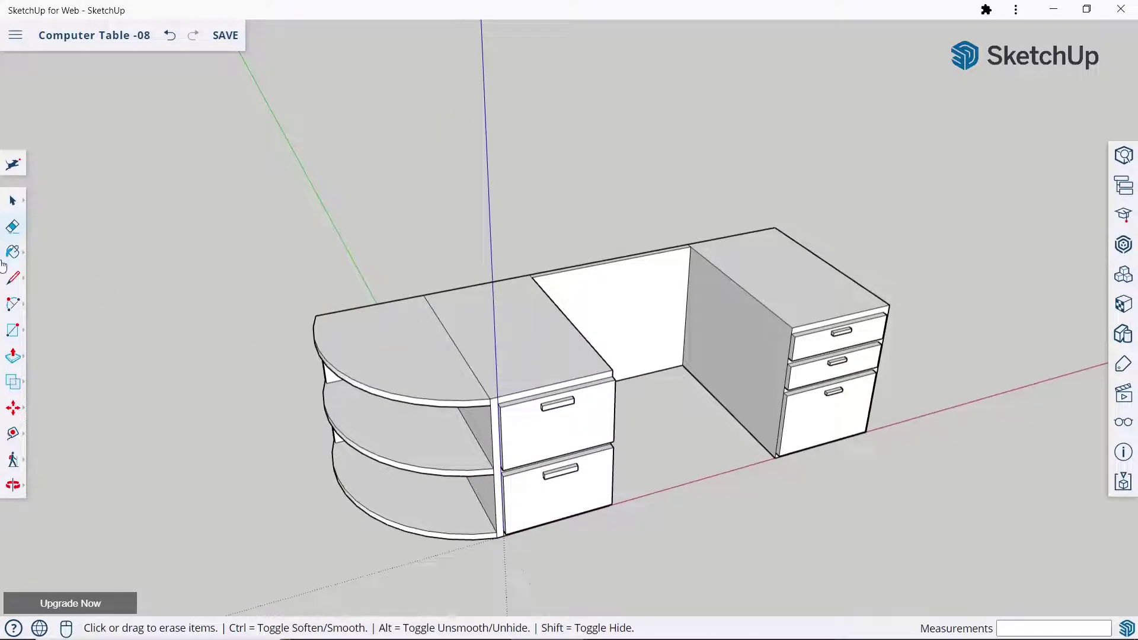
click(19, 277)
Draw a line across the desk top to close the gap at the right pedestal
scroll(633, 372, up, 2)
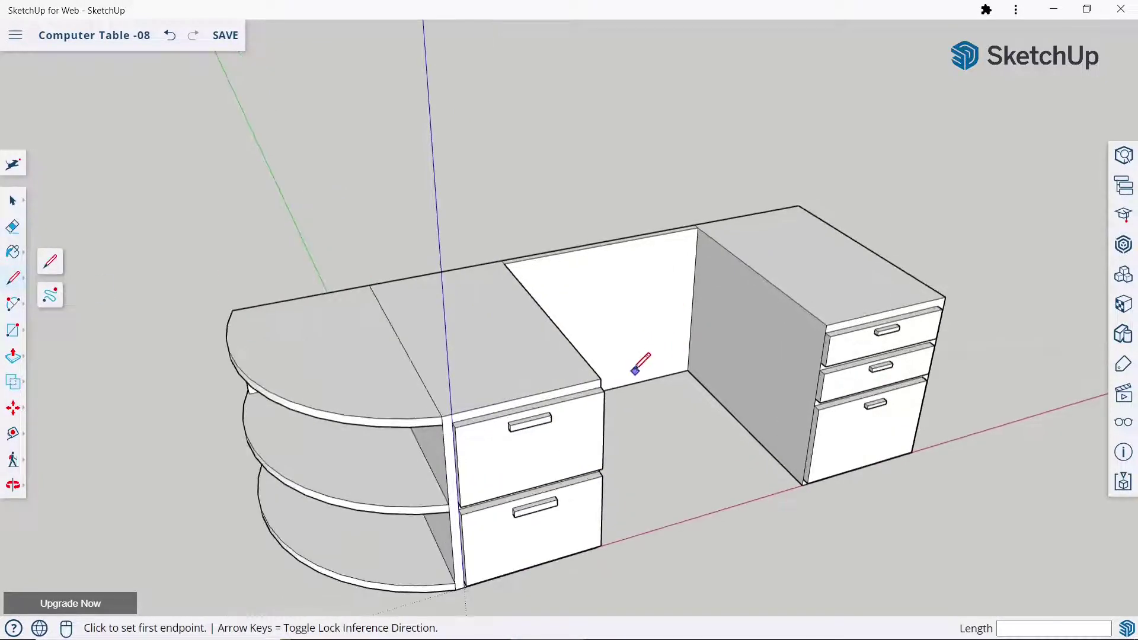
click(600, 377)
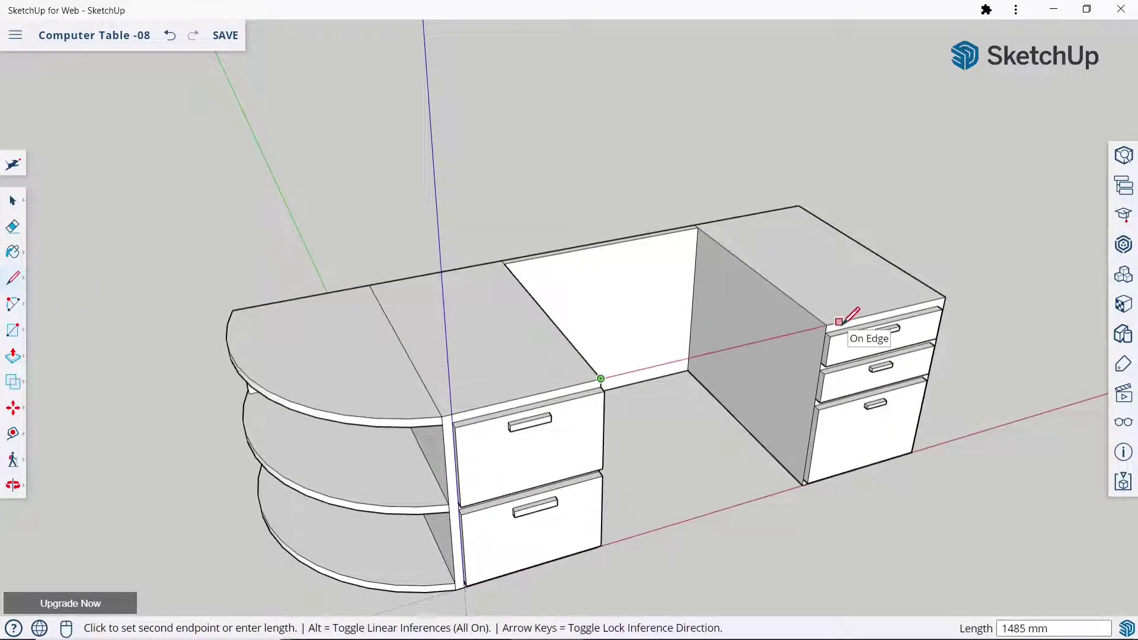
click(836, 325)
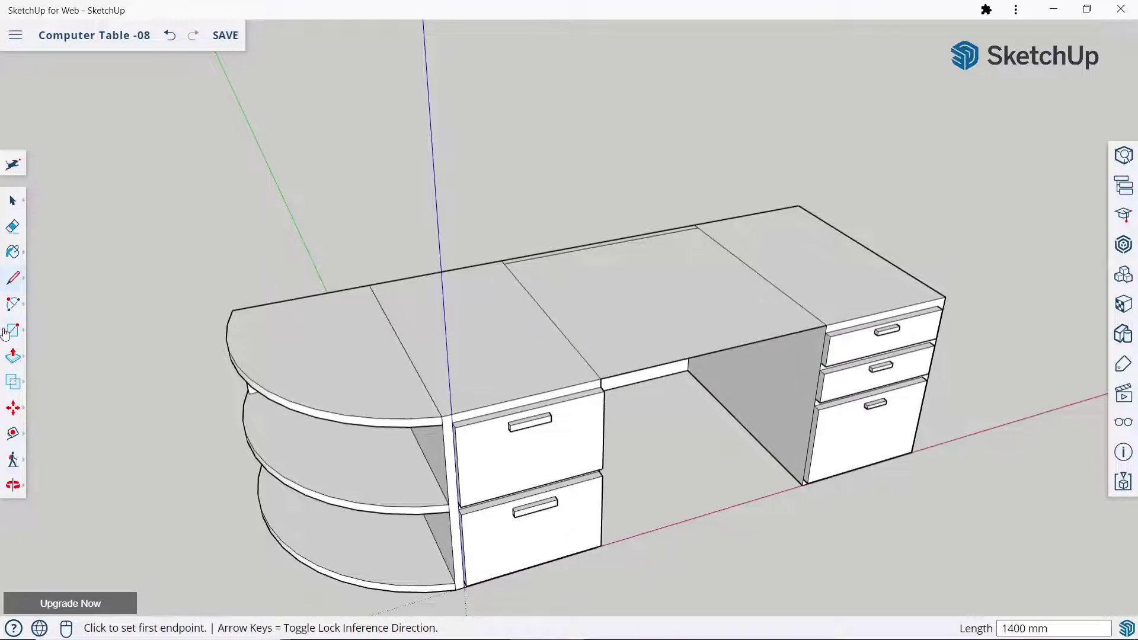
Soften the thin edge along the desk top's back, undoing one mistaken erase
click(11, 225)
scroll(650, 263, up, 2)
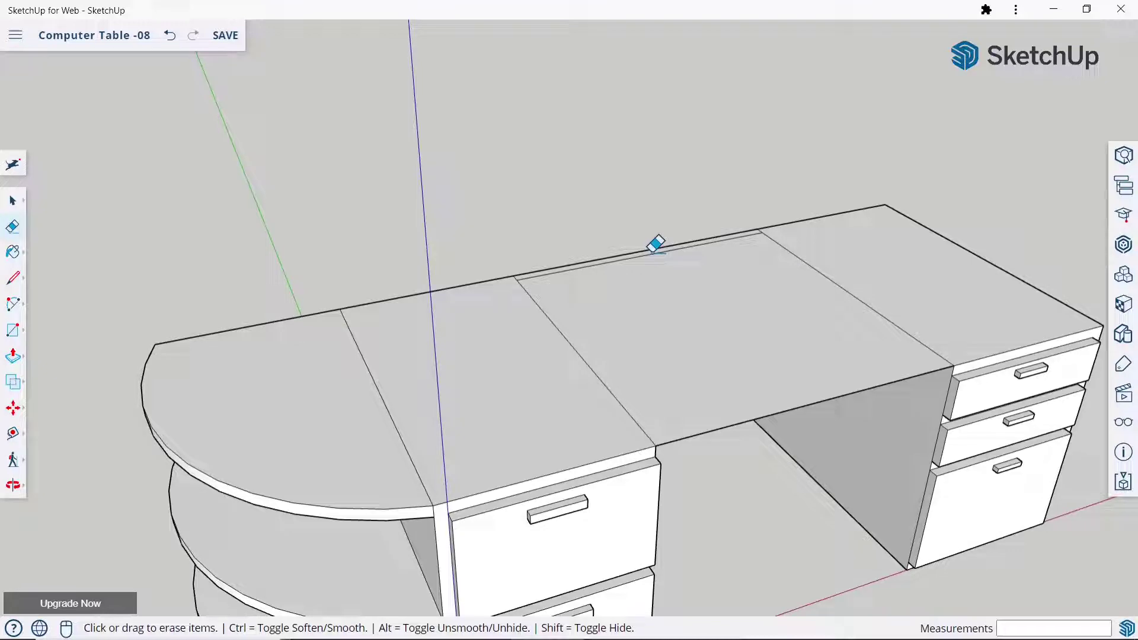
click(651, 251)
middle_drag(675, 361, 618, 200)
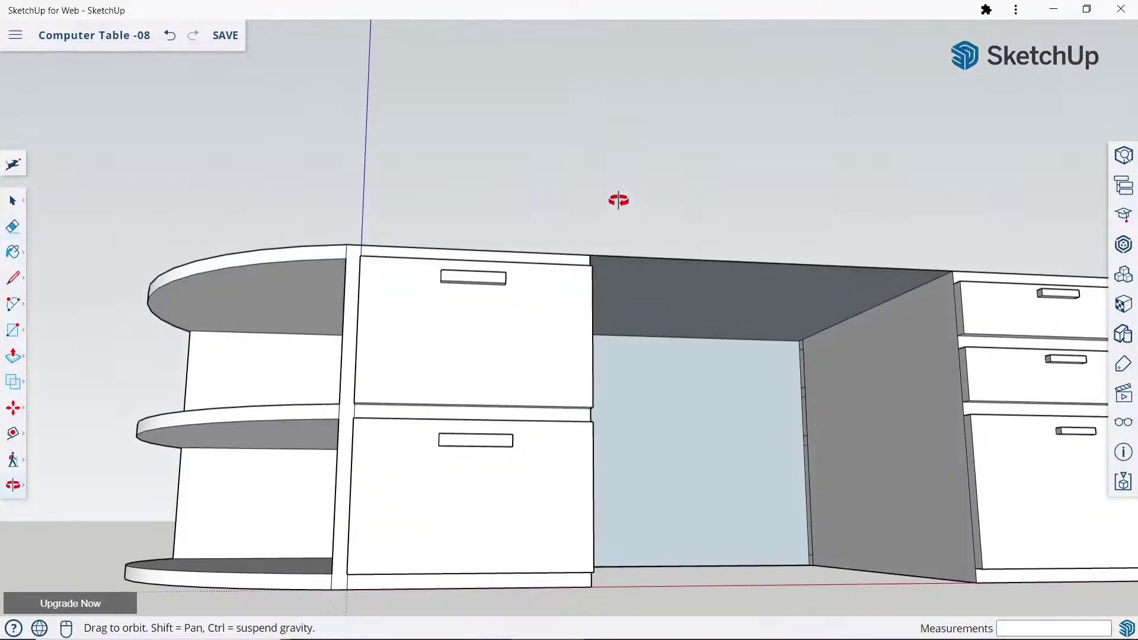
key(ctrl+z)
middle_drag(730, 247, 775, 498)
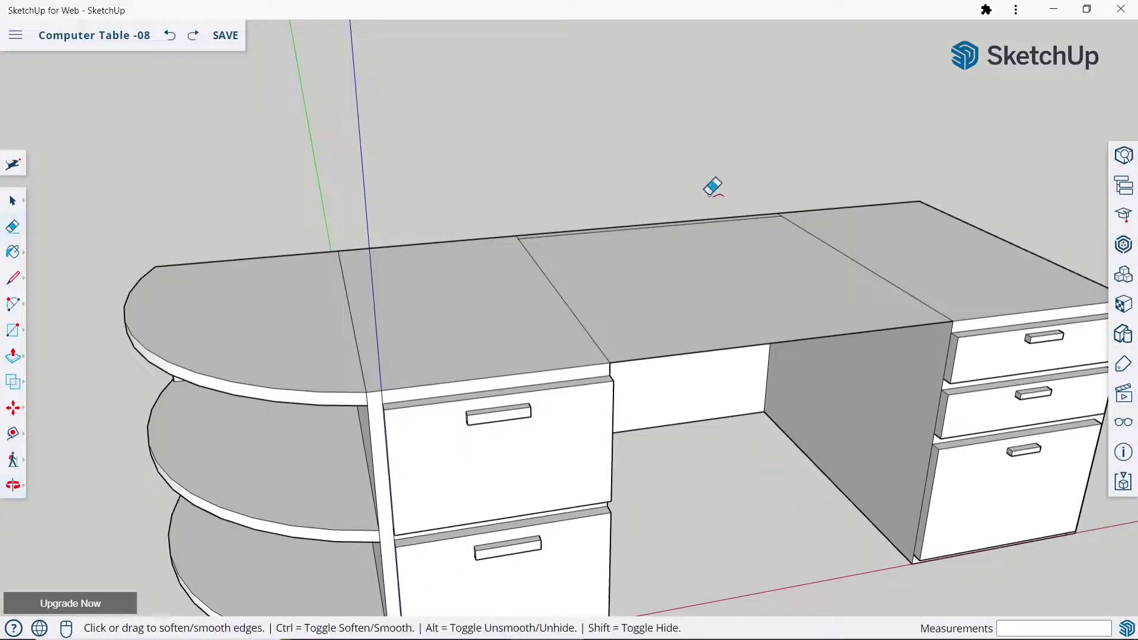
scroll(716, 201, up, 1)
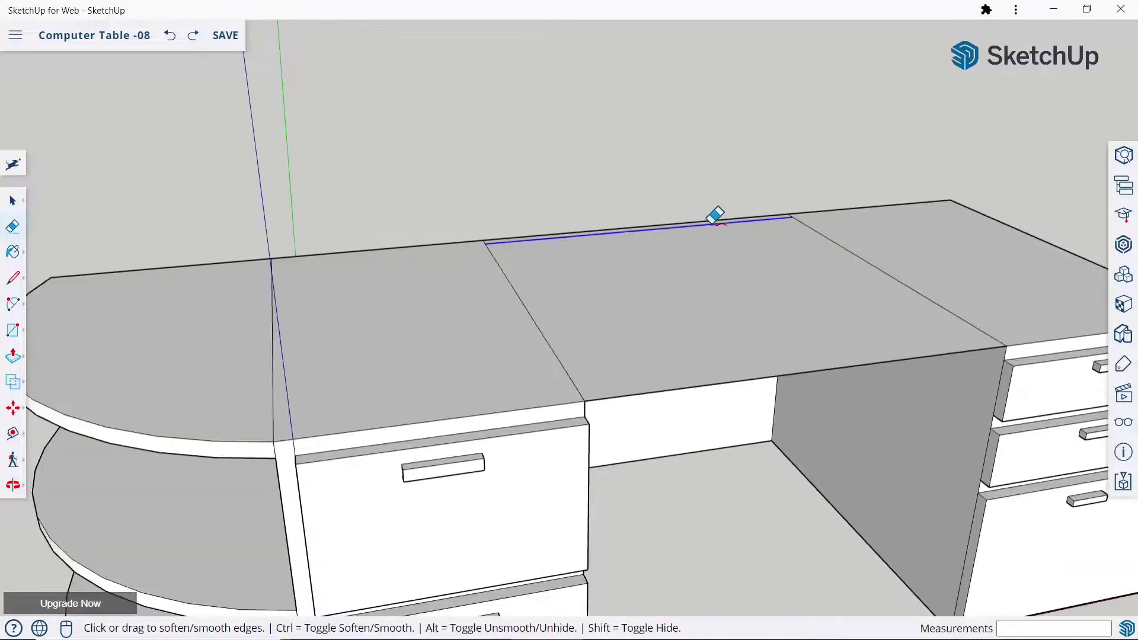
click(715, 218)
scroll(715, 218, down, 4)
mouse_move(711, 228)
middle_down()
mouse_move(721, 311)
mouse_move(751, 381)
mouse_move(729, 407)
middle_up()
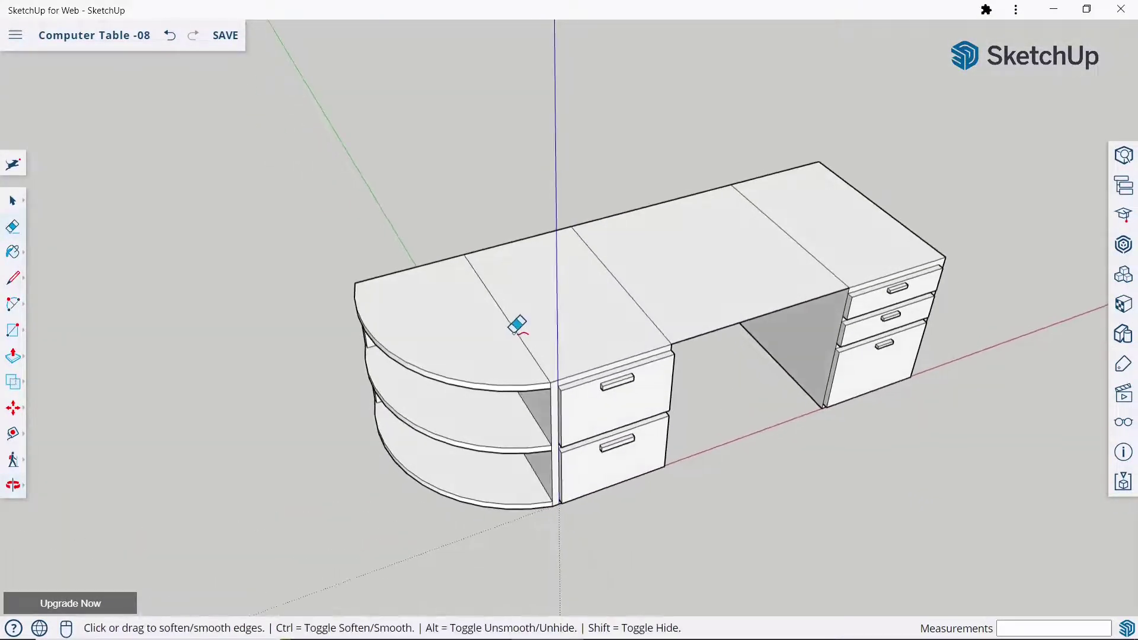
key(ctrl)
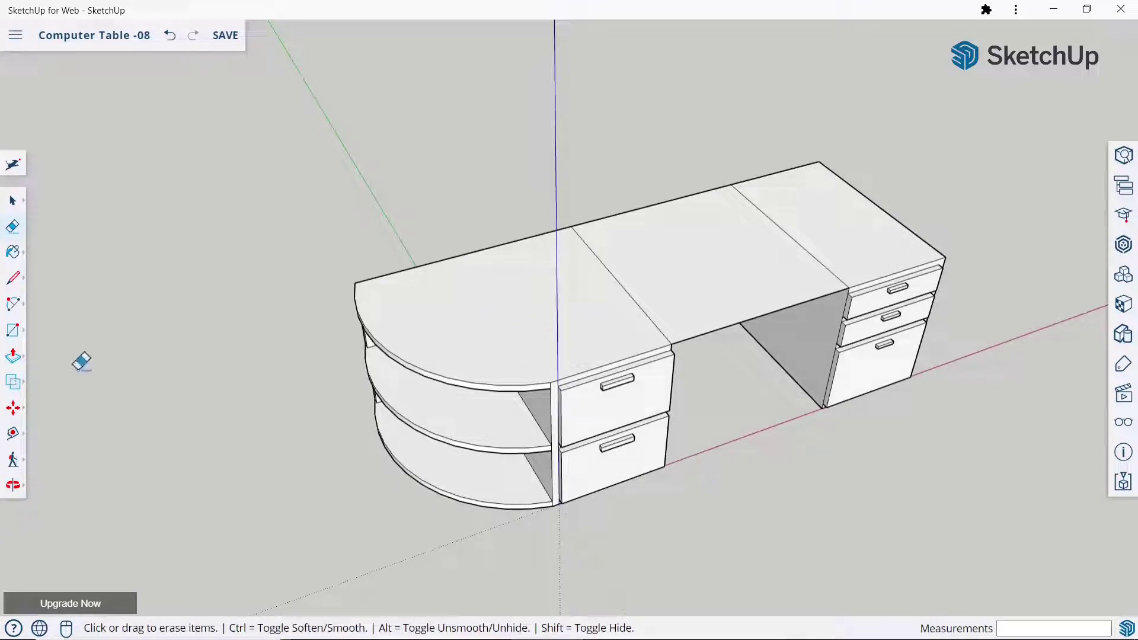
click(14, 357)
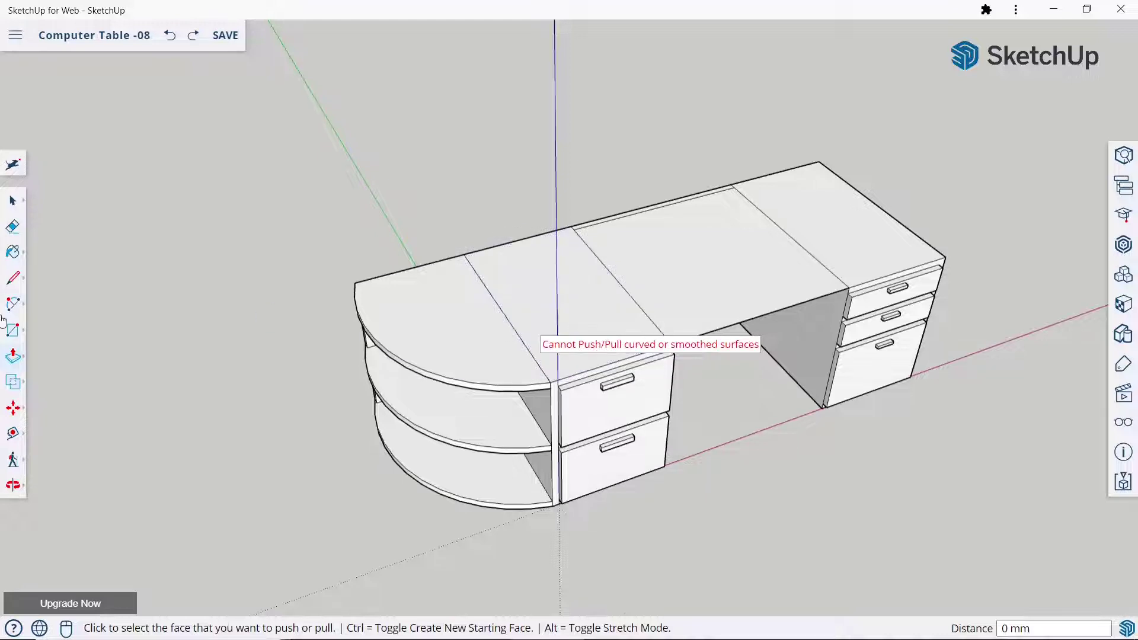
Raise the rounded, middle, adjacent and right cabinet desk-top sections to thicken the top
click(394, 317)
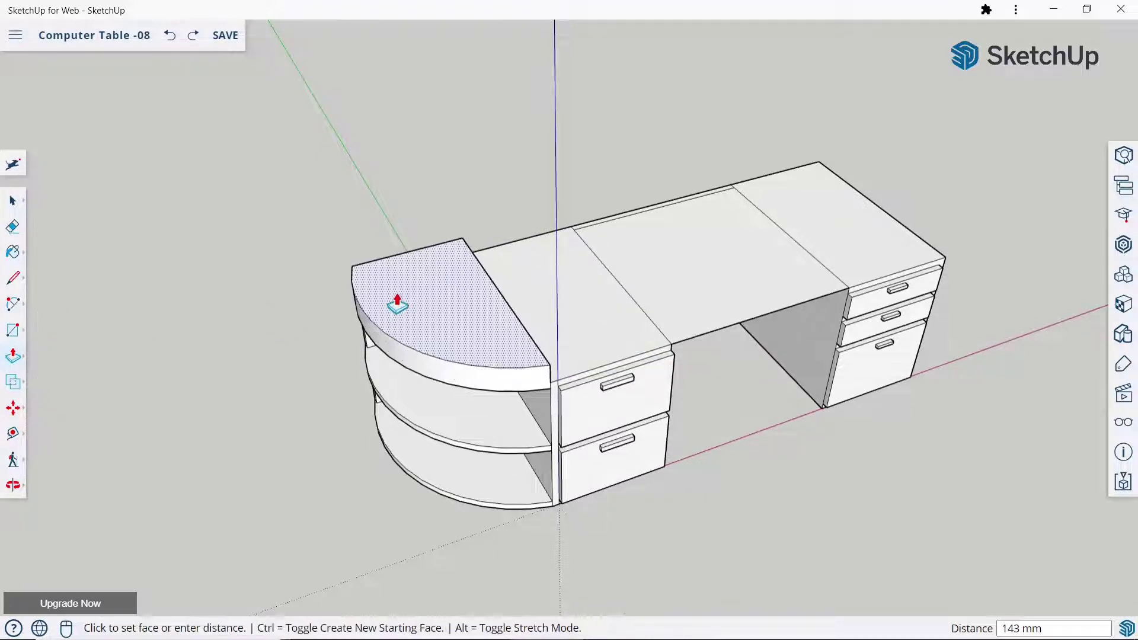
click(397, 301)
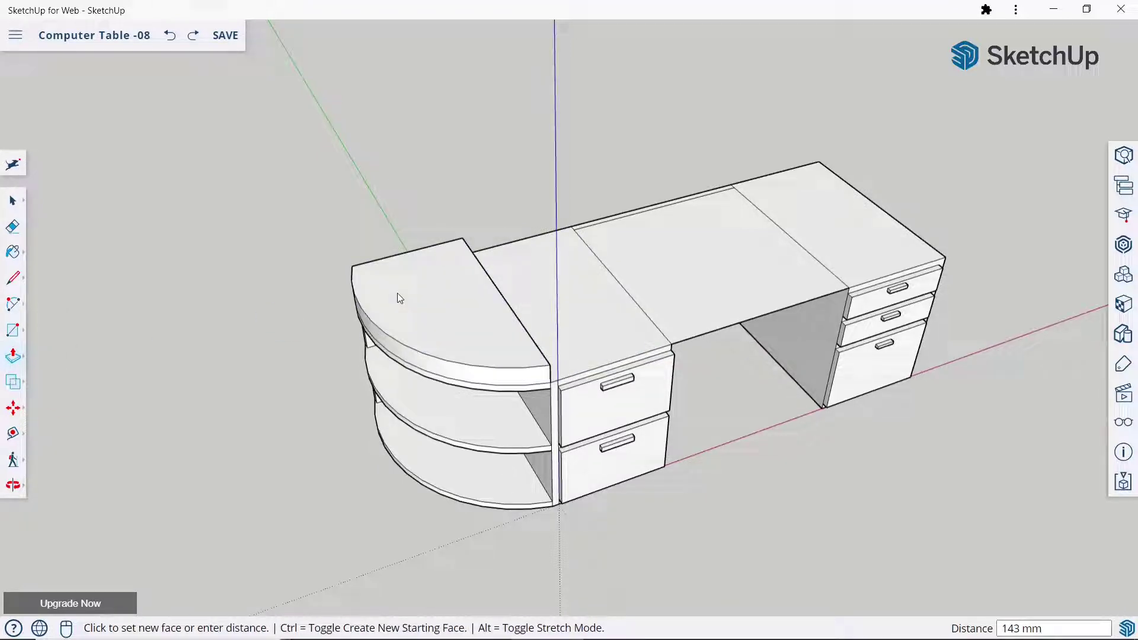
text(50)
click(394, 299)
click(563, 305)
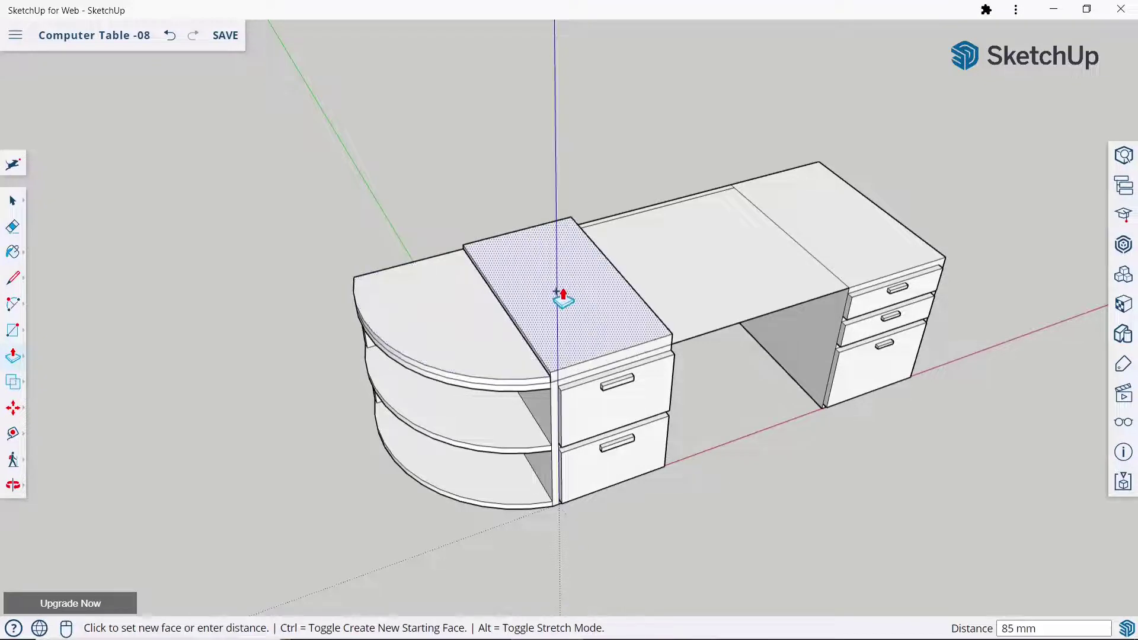
click(563, 298)
click(643, 303)
text(5)
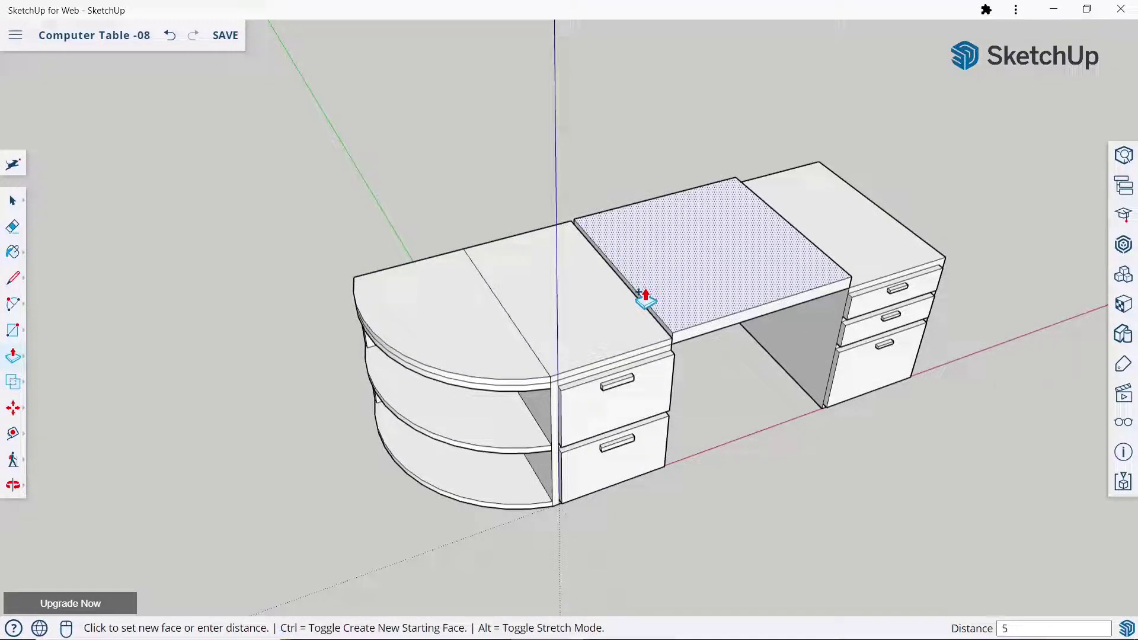
text(0)
key(Return)
click(876, 267)
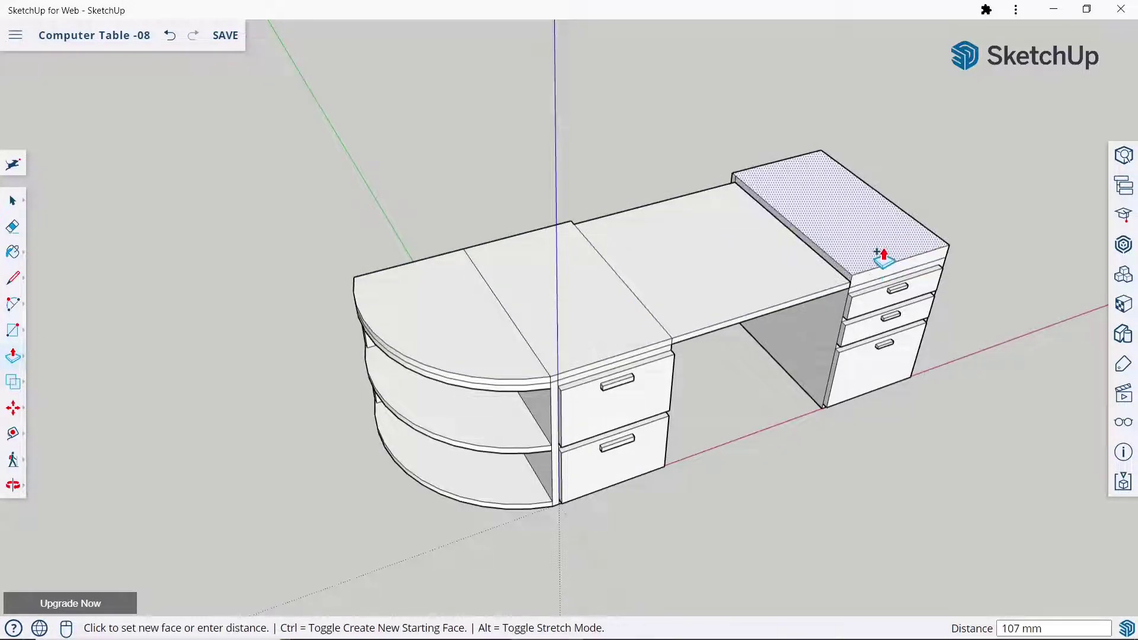
text(50)
key(Return)
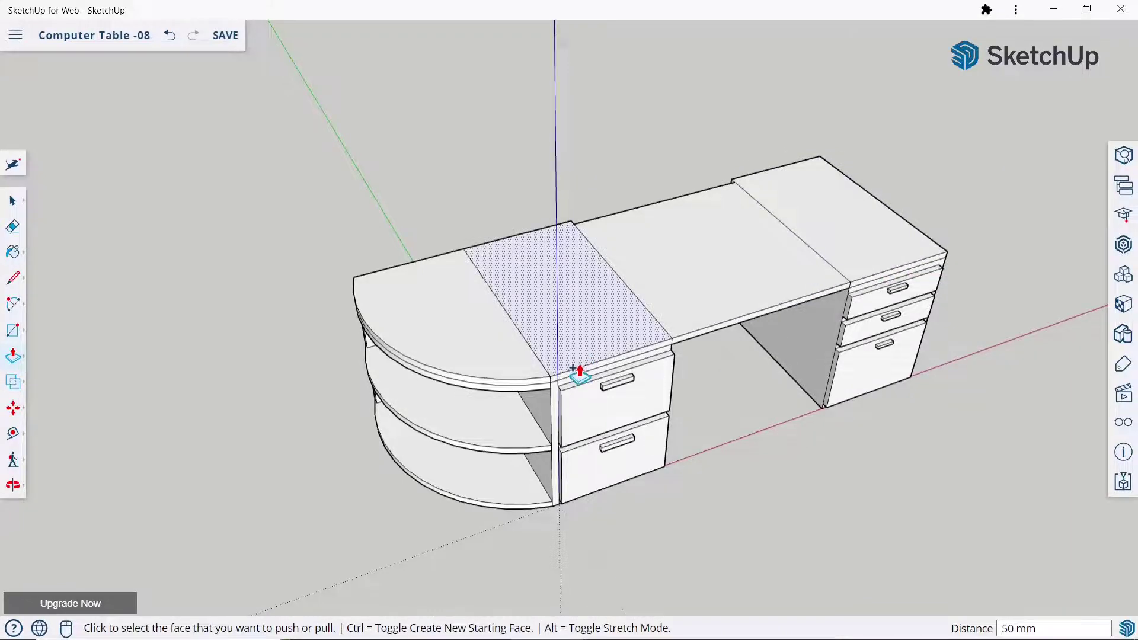
Raise the narrow strip along the desk top's back edge by 50 mm
mouse_move(579, 371)
middle_down()
mouse_move(602, 330)
mouse_move(442, 355)
mouse_move(545, 223)
middle_up()
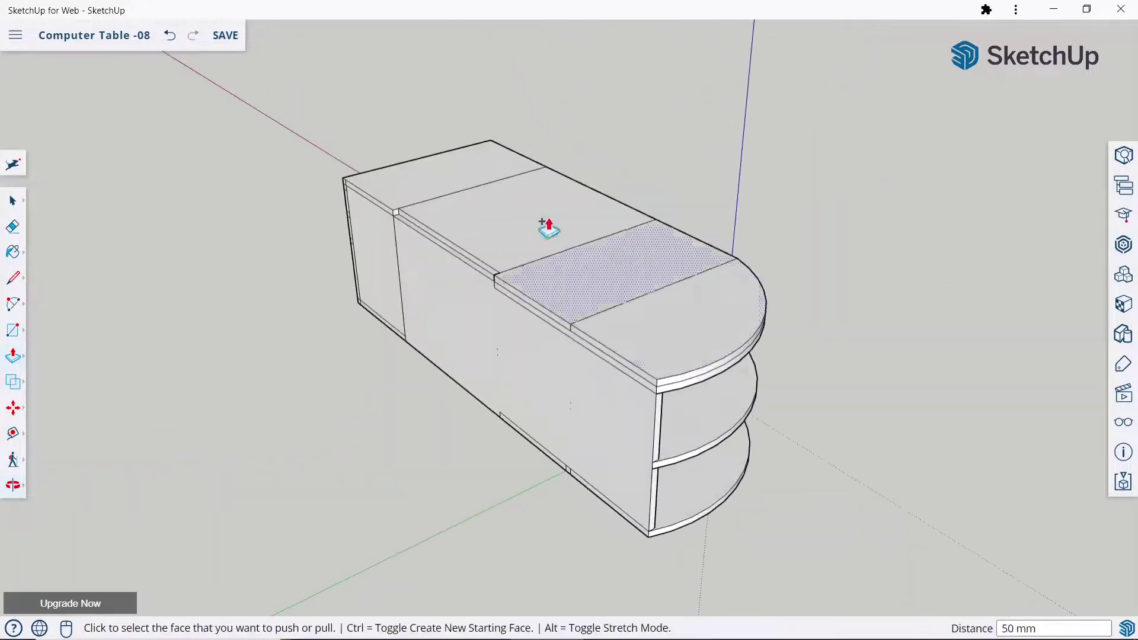
scroll(458, 288, up, 3)
click(501, 325)
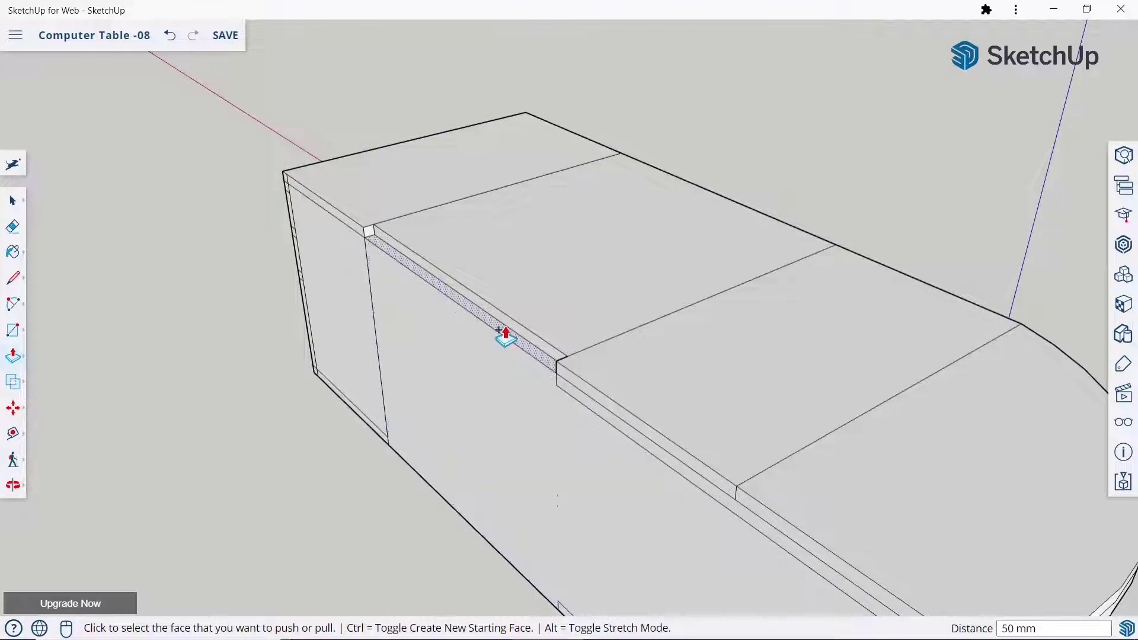
click(508, 325)
scroll(515, 296, down, 5)
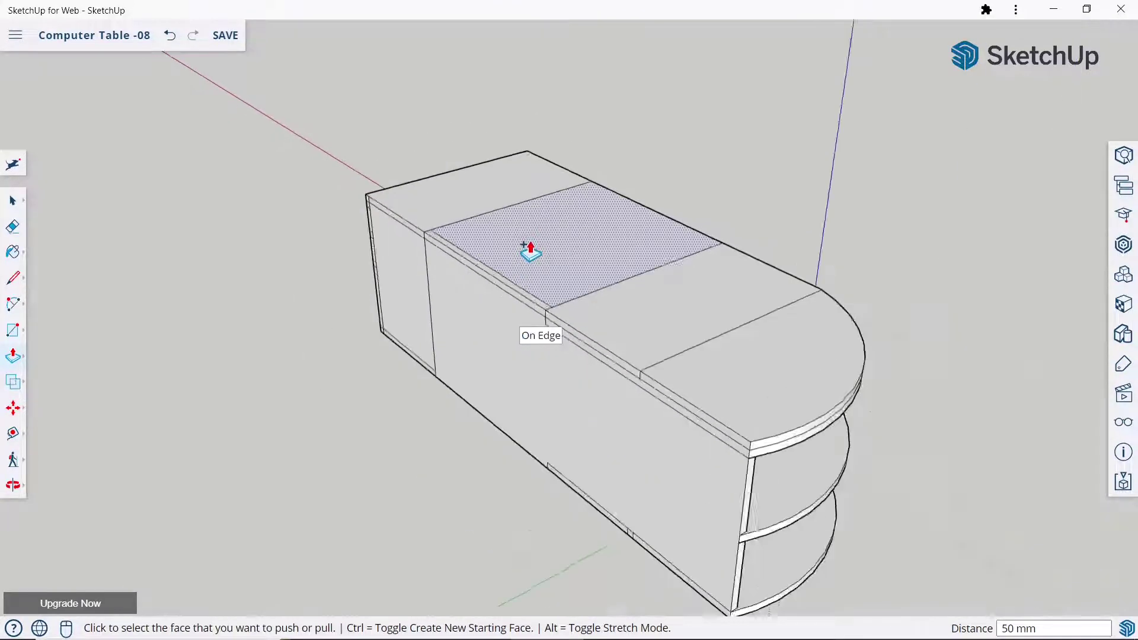
scroll(528, 248, down, 1)
mouse_move(637, 344)
middle_down()
mouse_move(558, 335)
mouse_move(673, 299)
mouse_move(595, 330)
mouse_move(566, 399)
mouse_move(470, 274)
mouse_move(597, 385)
middle_up()
Soften the seam running across the desk top
click(12, 225)
scroll(297, 208, up, 2)
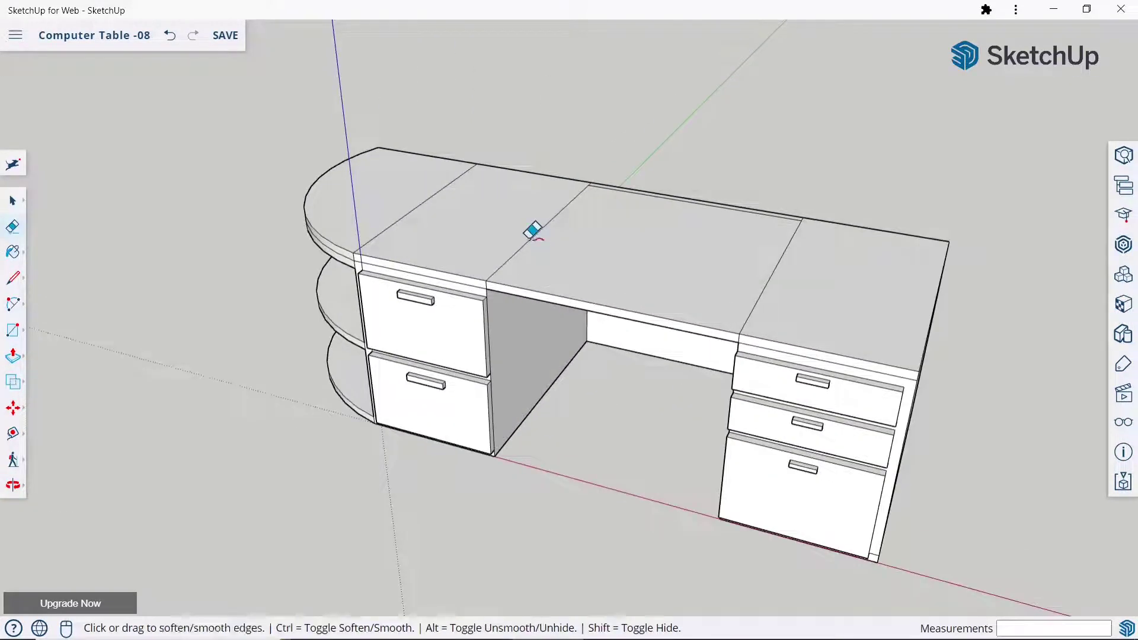
ctrl+click(530, 238)
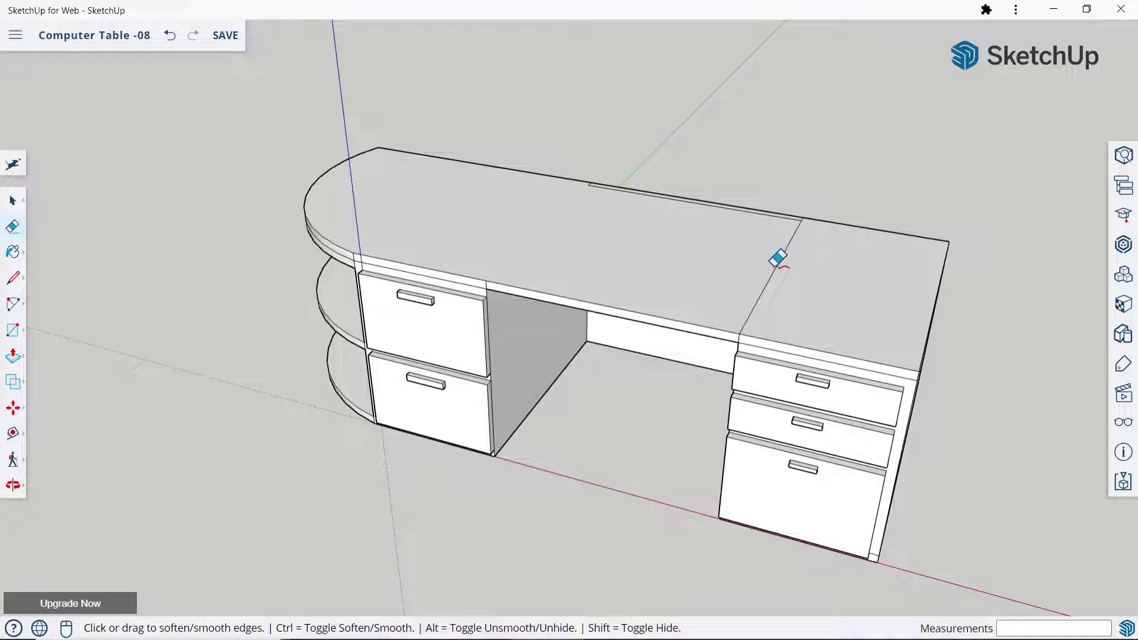
scroll(695, 148, up, 3)
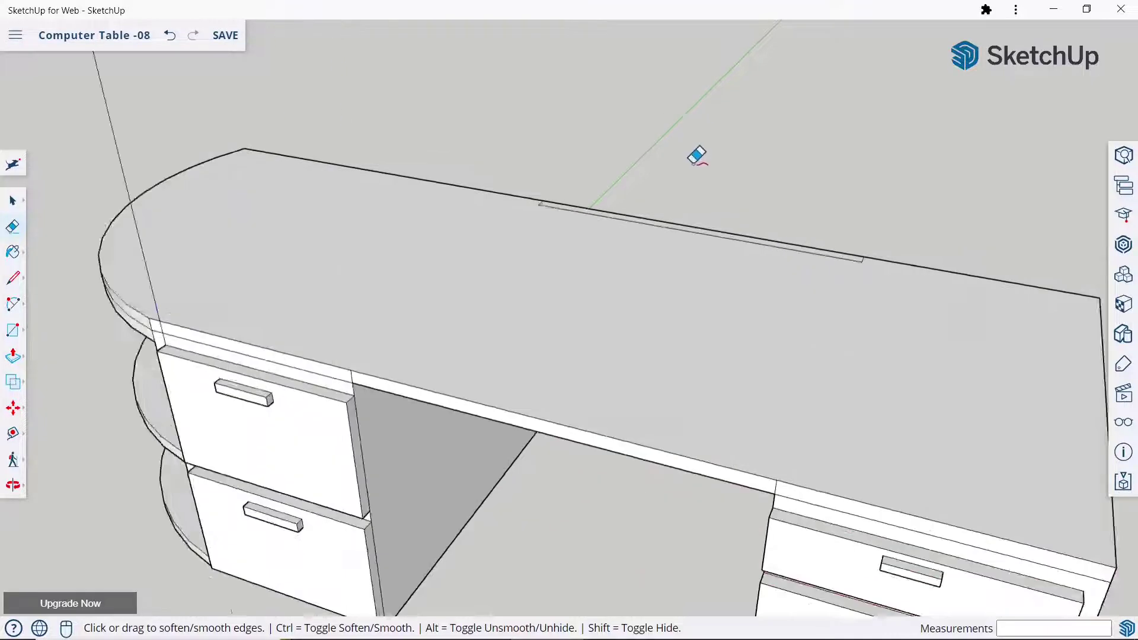
scroll(788, 289, up, 3)
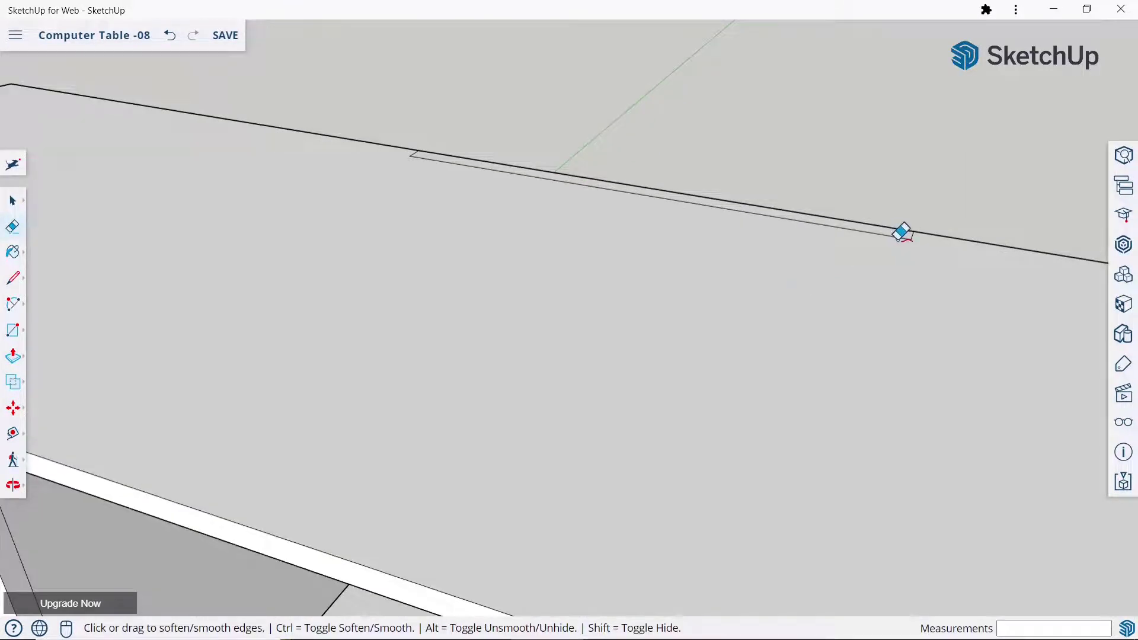
scroll(901, 232, up, 2)
Erase the thin groove edge along the back and a leftover short edge
click(909, 230)
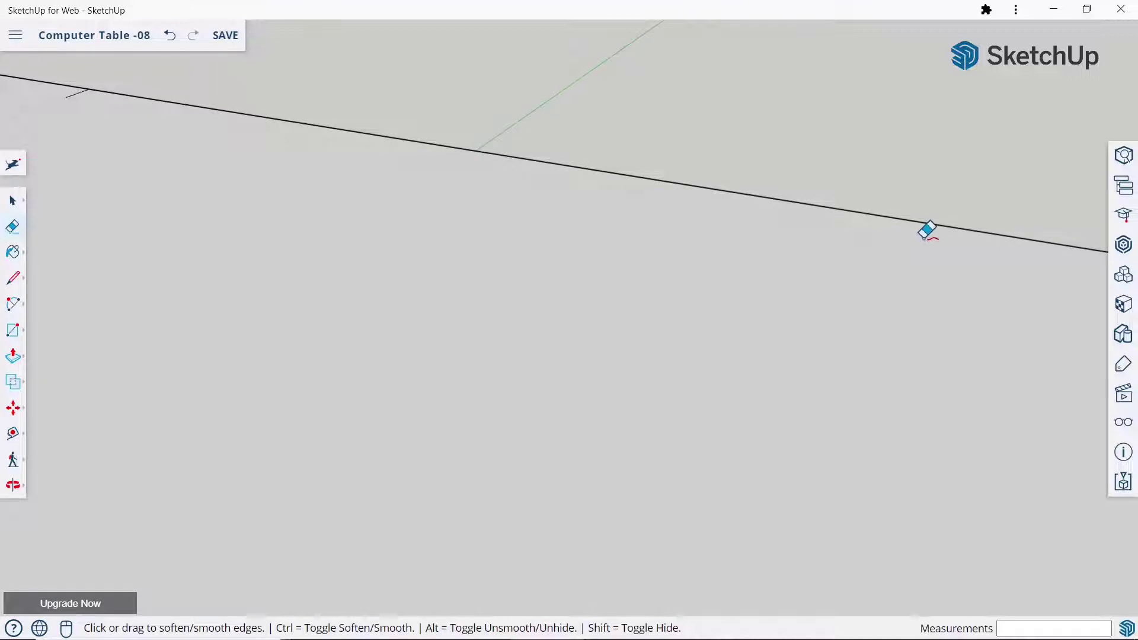
scroll(927, 231, down, 3)
scroll(493, 221, up, 3)
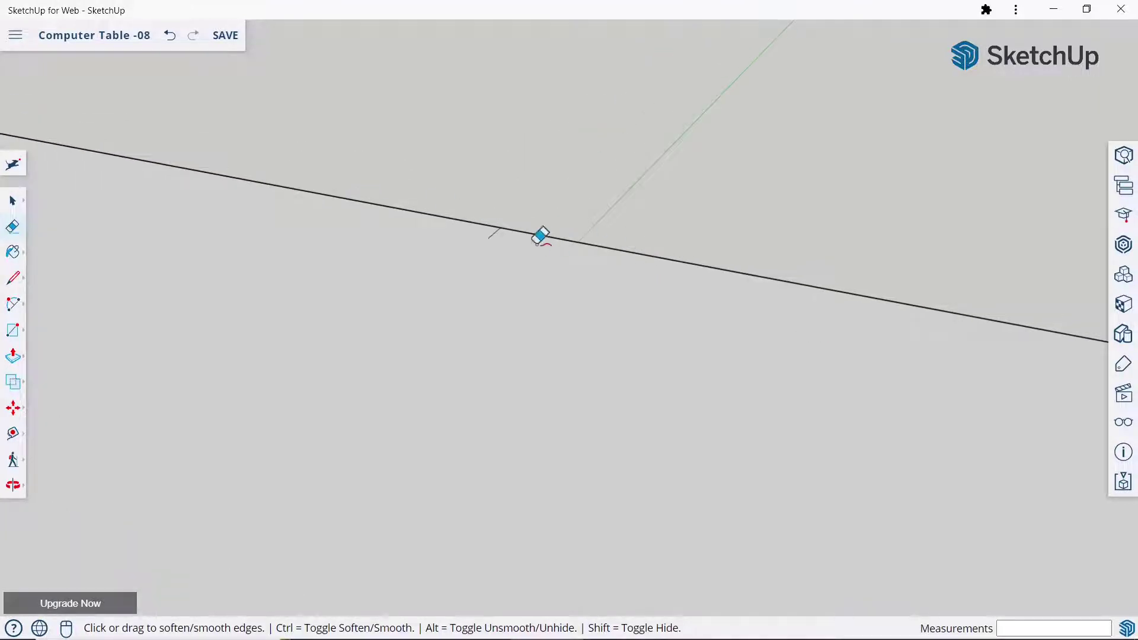
click(490, 235)
scroll(492, 231, down, 3)
scroll(557, 261, down, 3)
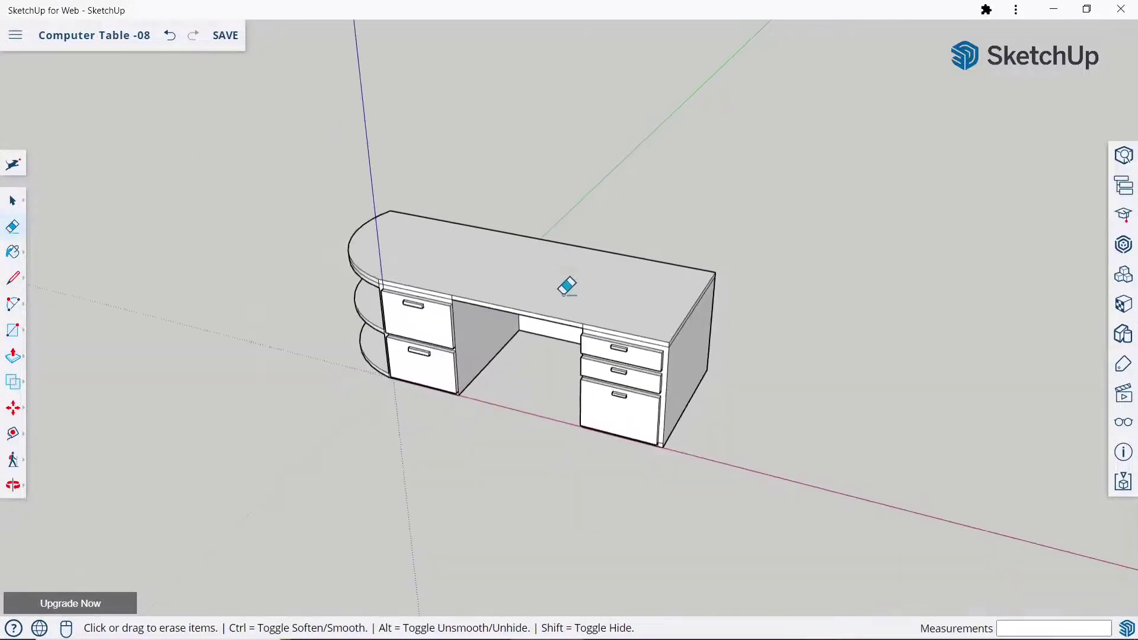
Orbit and zoom around the desk front to inspect the continuous top surface
middle_drag(571, 310, 714, 201)
scroll(353, 279, up, 3)
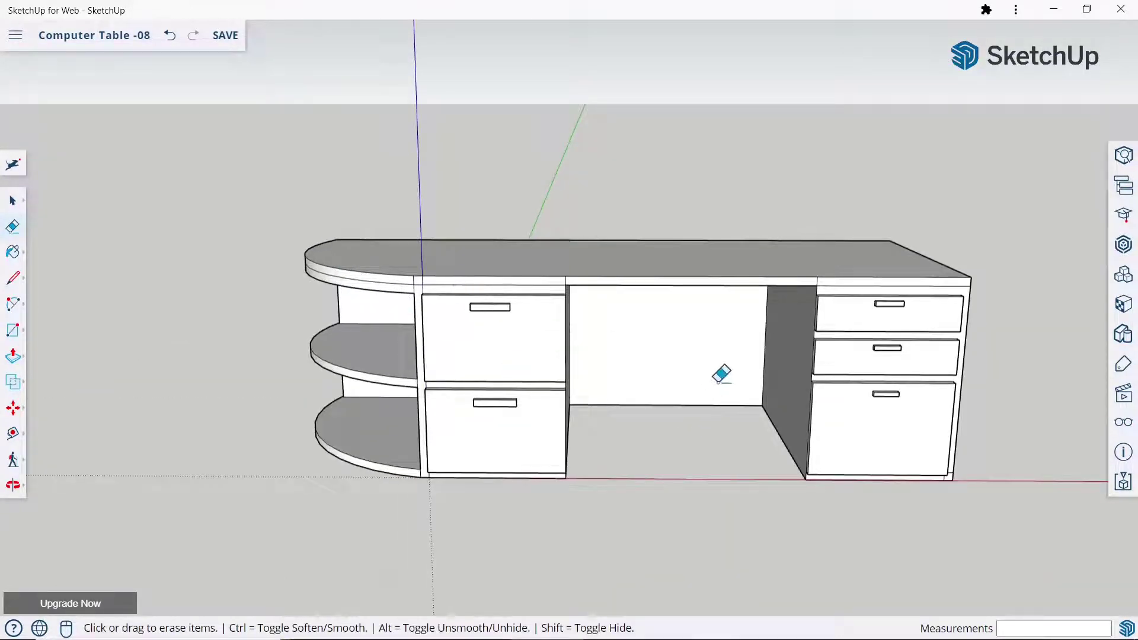
scroll(635, 353, up, 2)
scroll(690, 237, up, 2)
scroll(770, 255, up, 3)
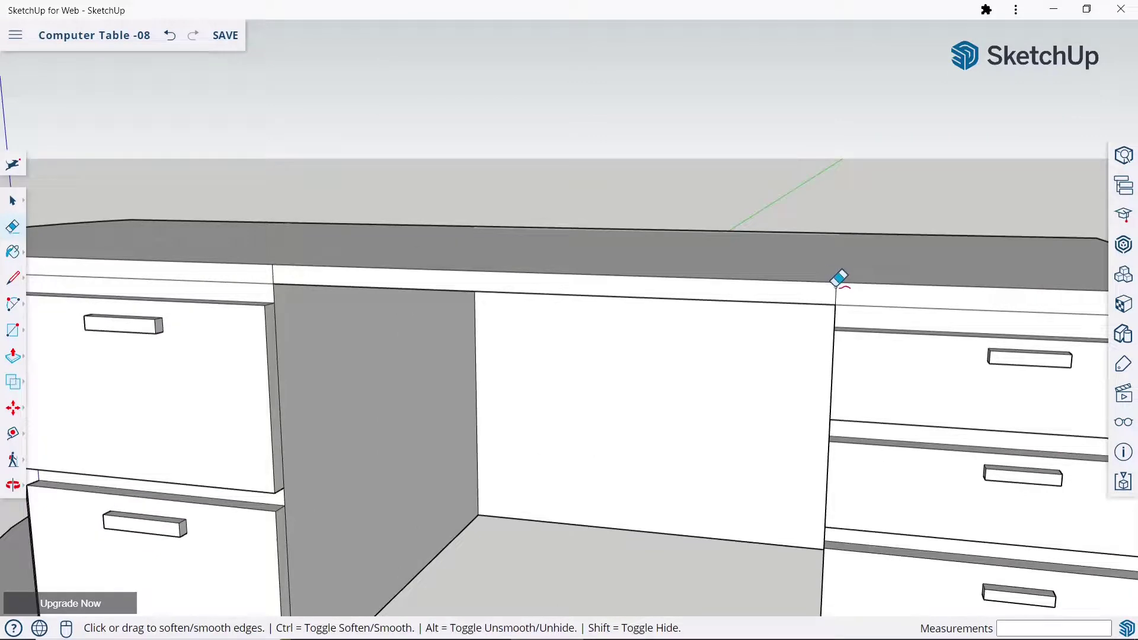
scroll(843, 317, down, 3)
scroll(467, 269, up, 2)
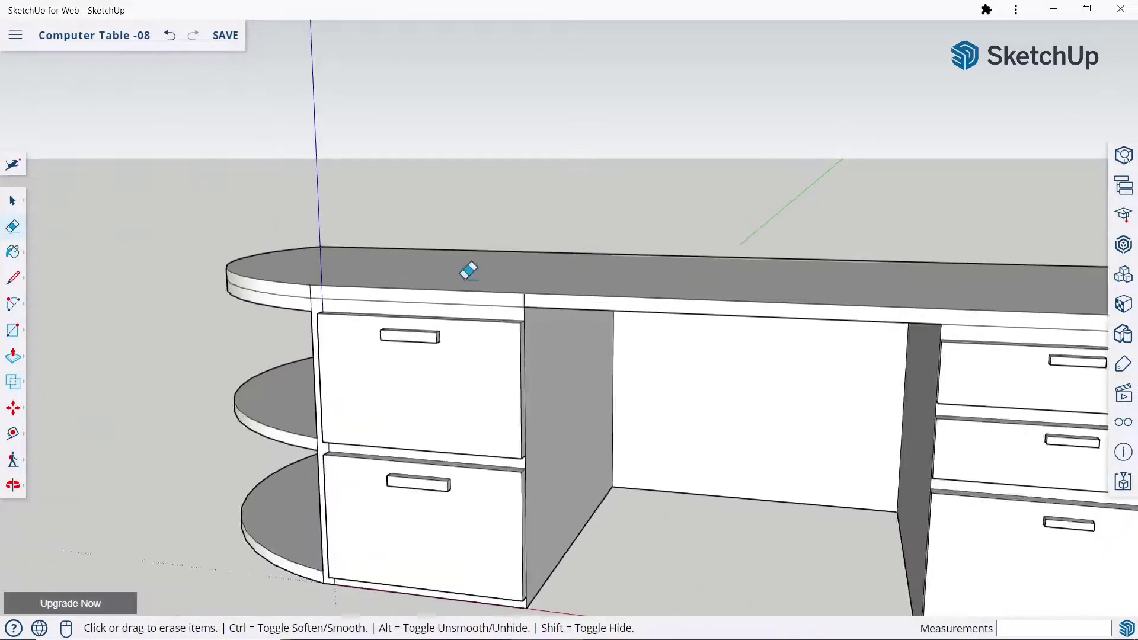
scroll(467, 269, up, 2)
scroll(546, 309, up, 2)
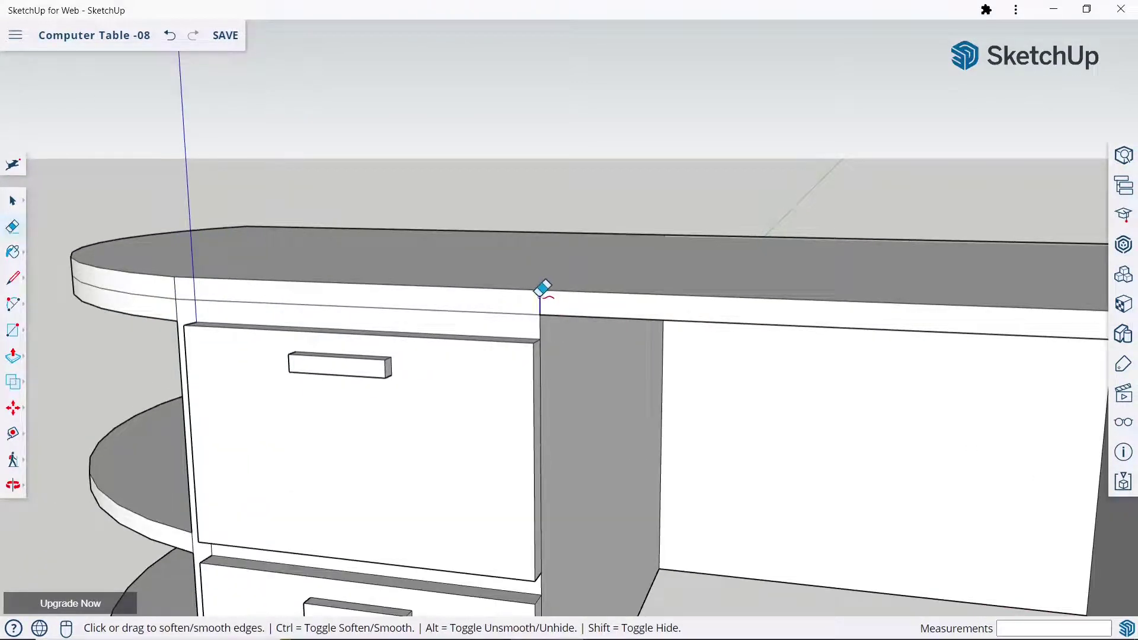
scroll(539, 293, down, 2)
scroll(304, 286, up, 3)
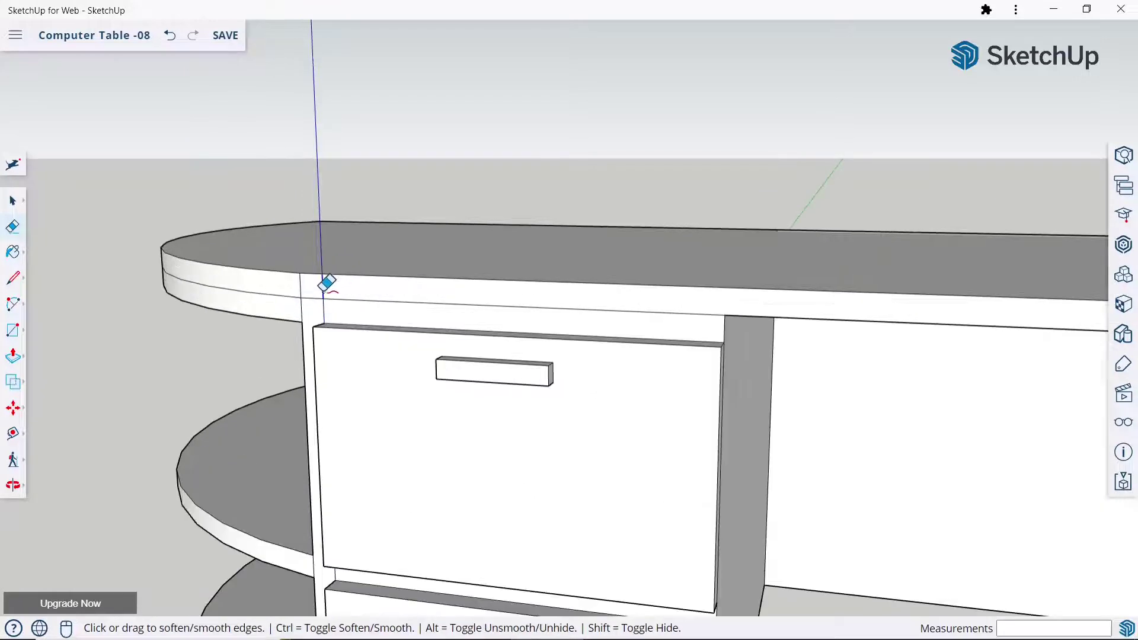
scroll(444, 291, down, 2)
scroll(439, 312, down, 2)
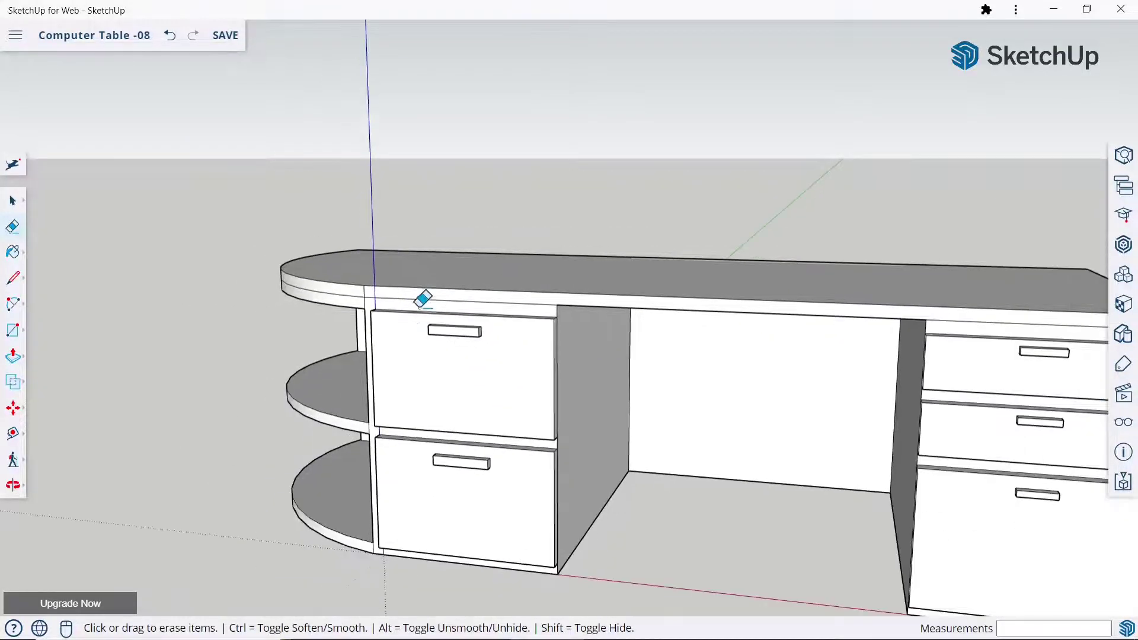
scroll(363, 276, up, 3)
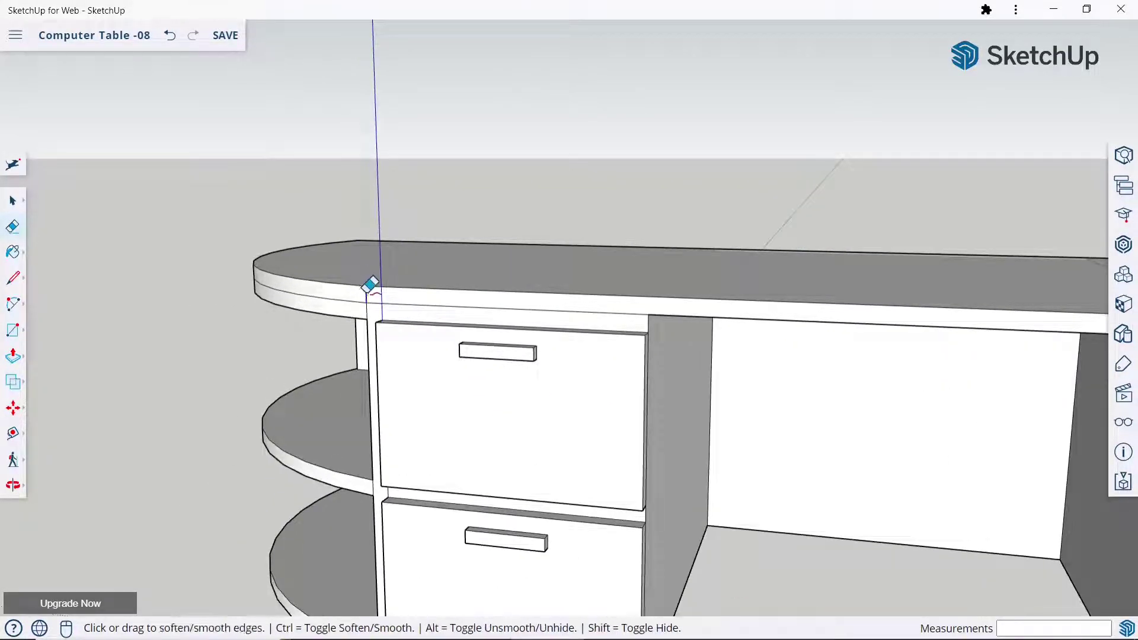
scroll(371, 285, down, 3)
Erase the three small stray edges near the bottom of the desk's front face
mouse_move(607, 298)
middle_down()
mouse_move(634, 292)
mouse_move(546, 356)
mouse_move(708, 335)
mouse_move(533, 348)
middle_up()
scroll(655, 322, up, 3)
scroll(693, 332, up, 3)
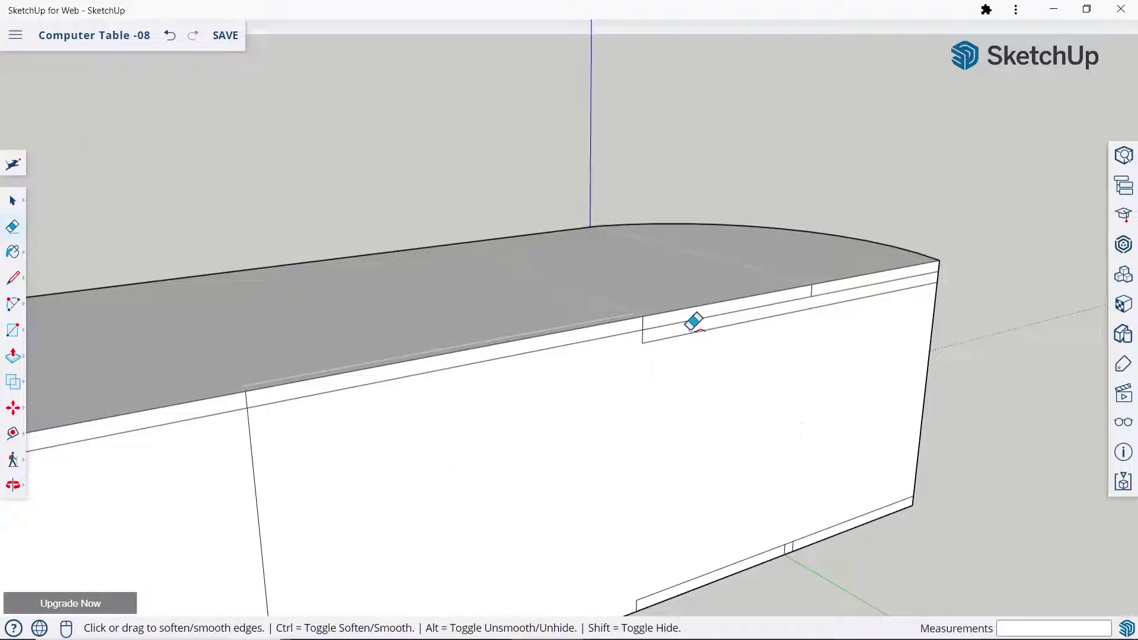
scroll(448, 300, up, 3)
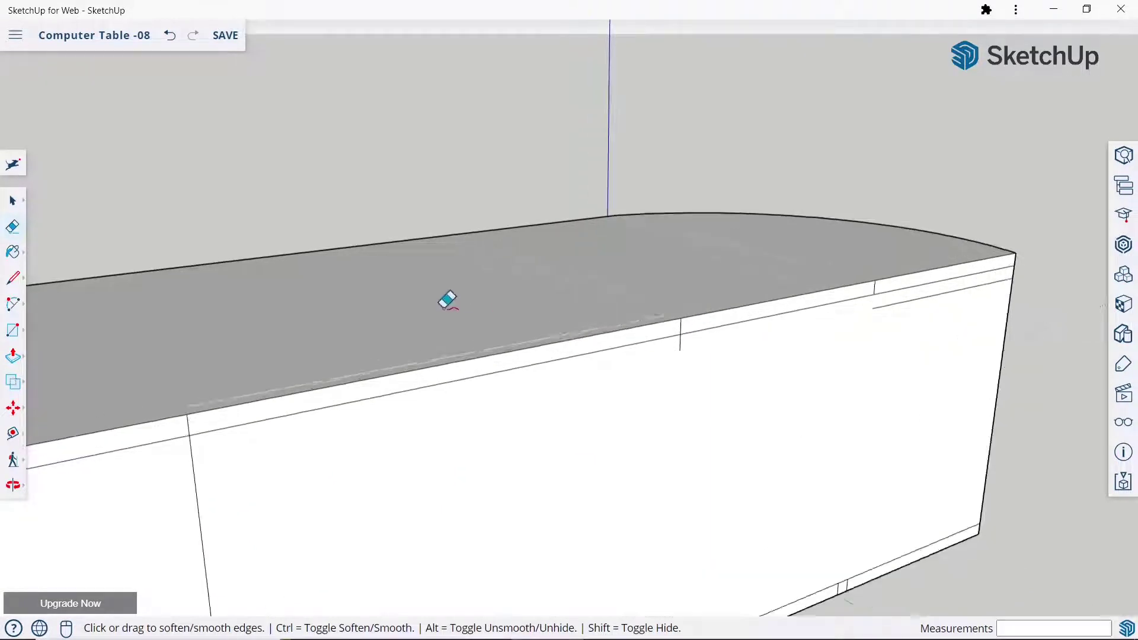
scroll(601, 299, up, 2)
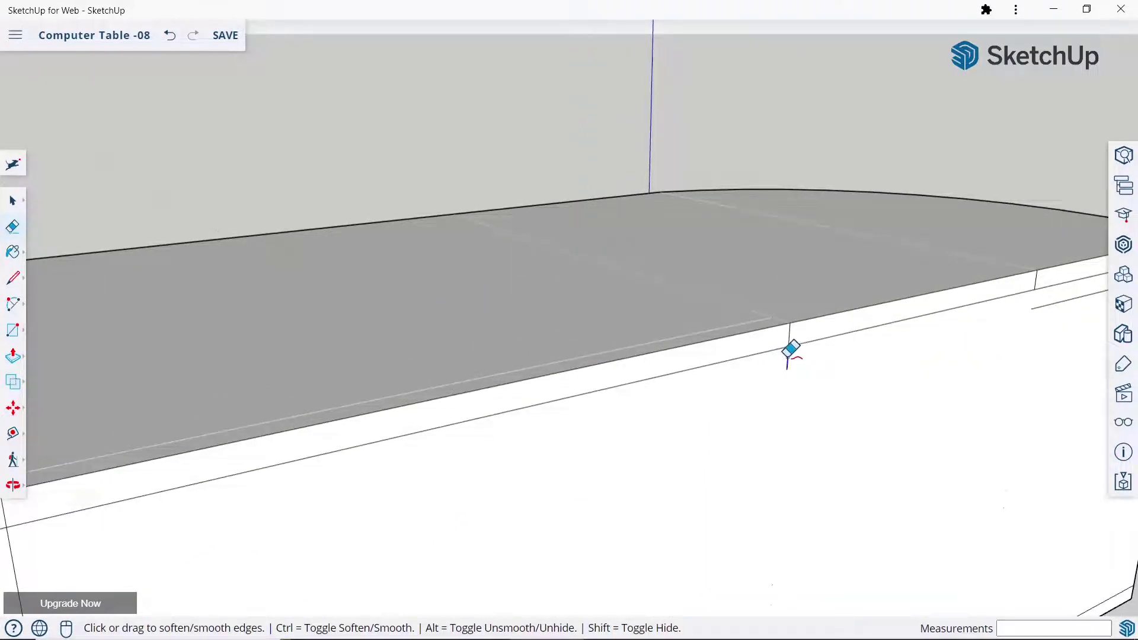
scroll(791, 350, down, 3)
middle_drag(780, 326, 826, 267)
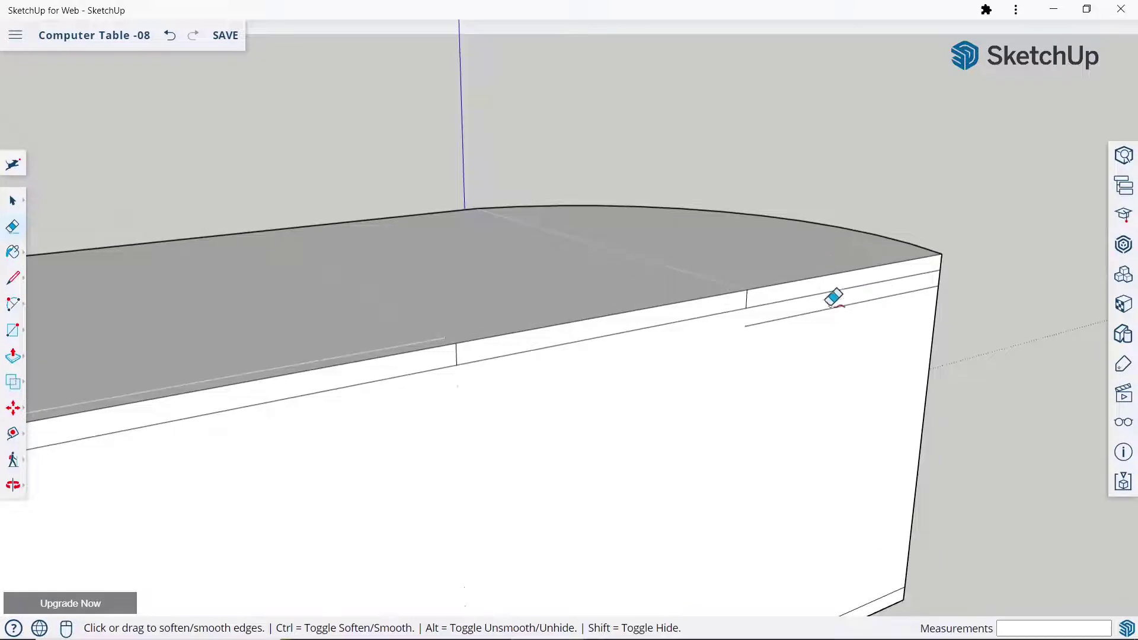
scroll(838, 297, down, 2)
scroll(836, 380, down, 3)
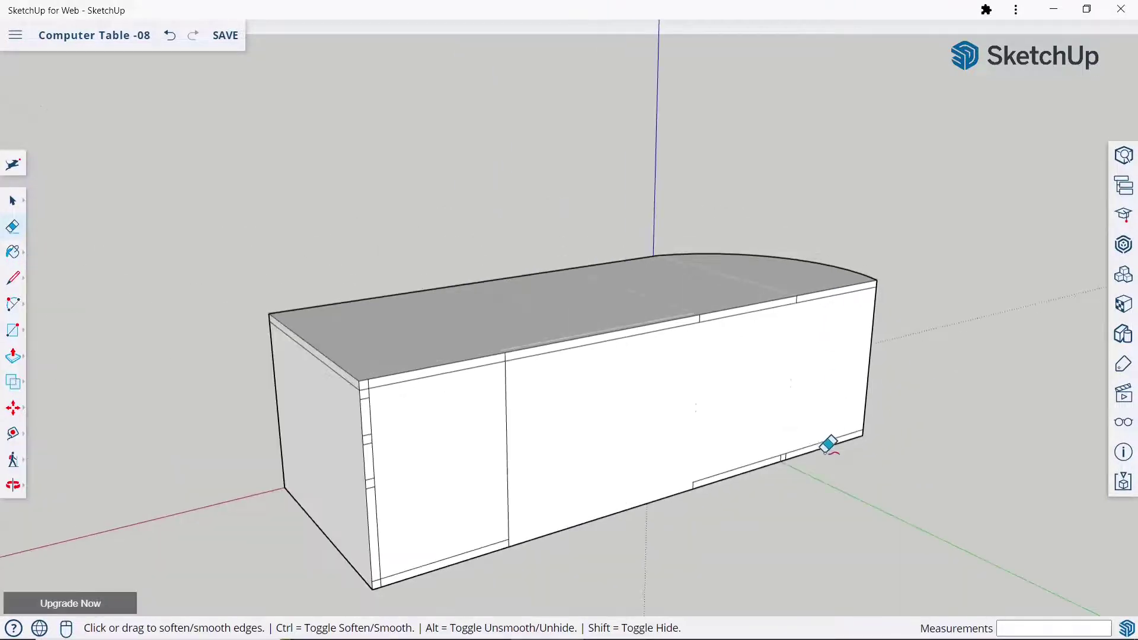
scroll(812, 445, up, 4)
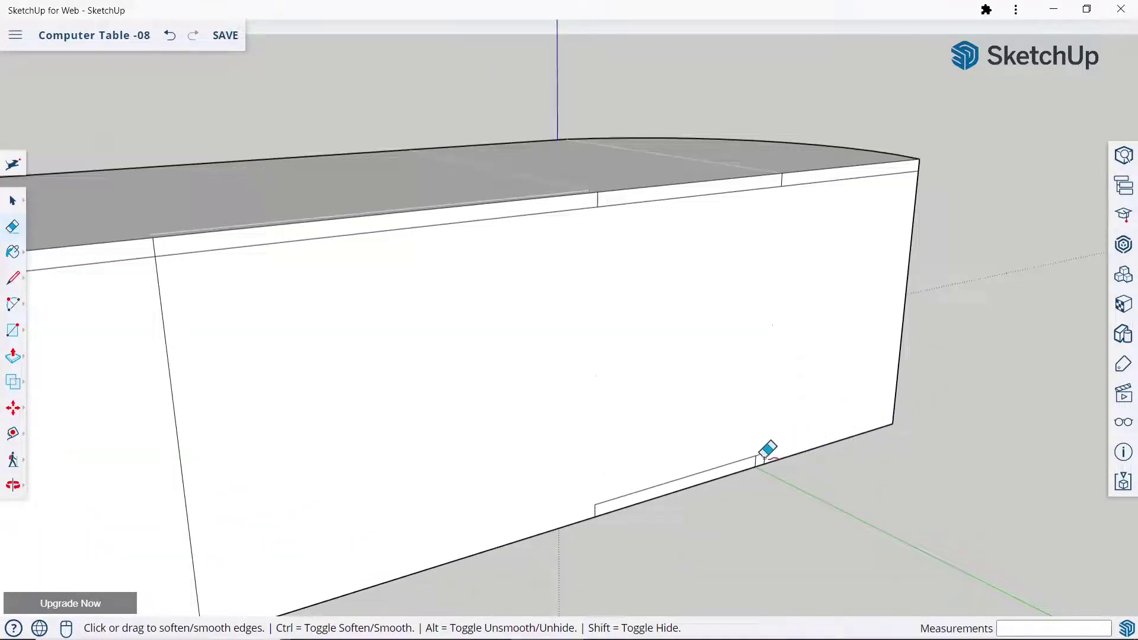
click(745, 459)
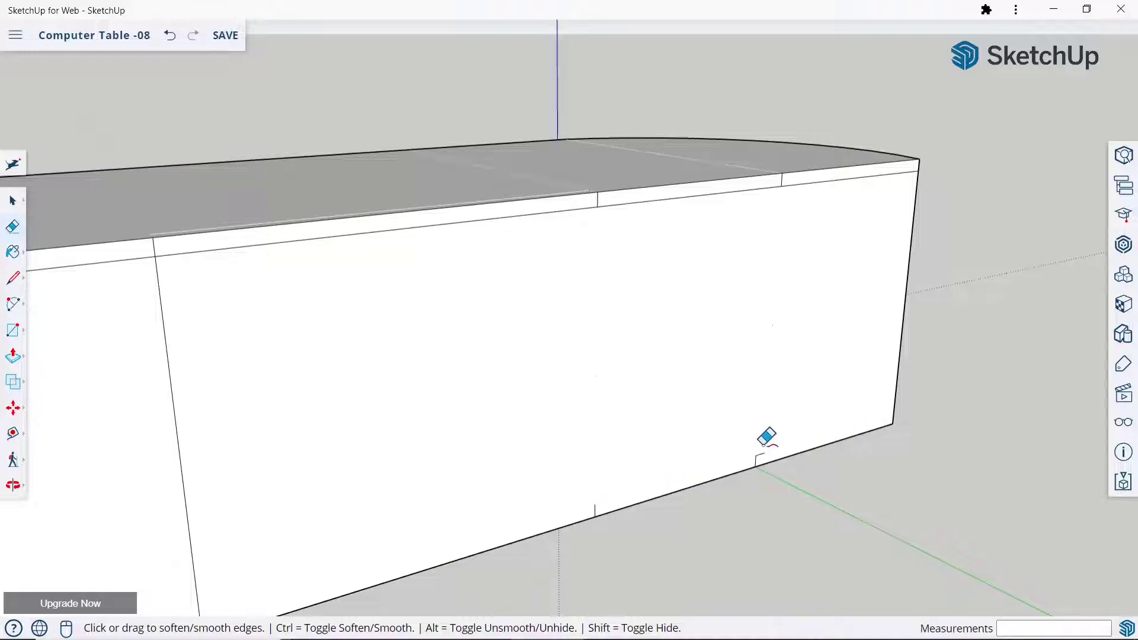
scroll(763, 438, up, 3)
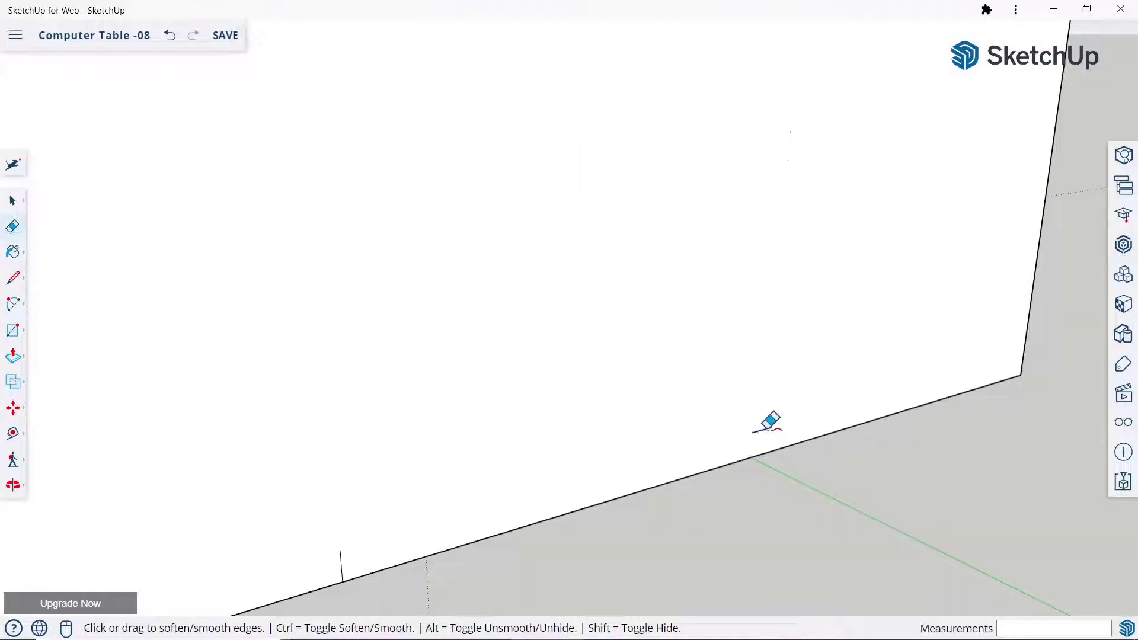
scroll(699, 417, down, 2)
scroll(588, 437, up, 2)
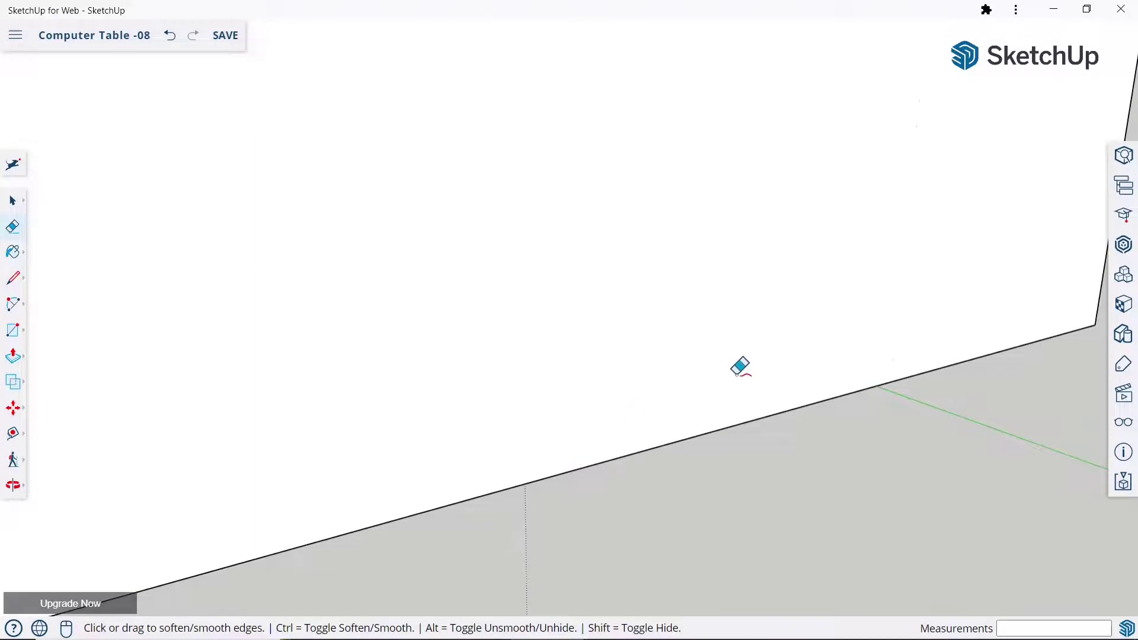
scroll(786, 340, down, 3)
scroll(388, 431, up, 3)
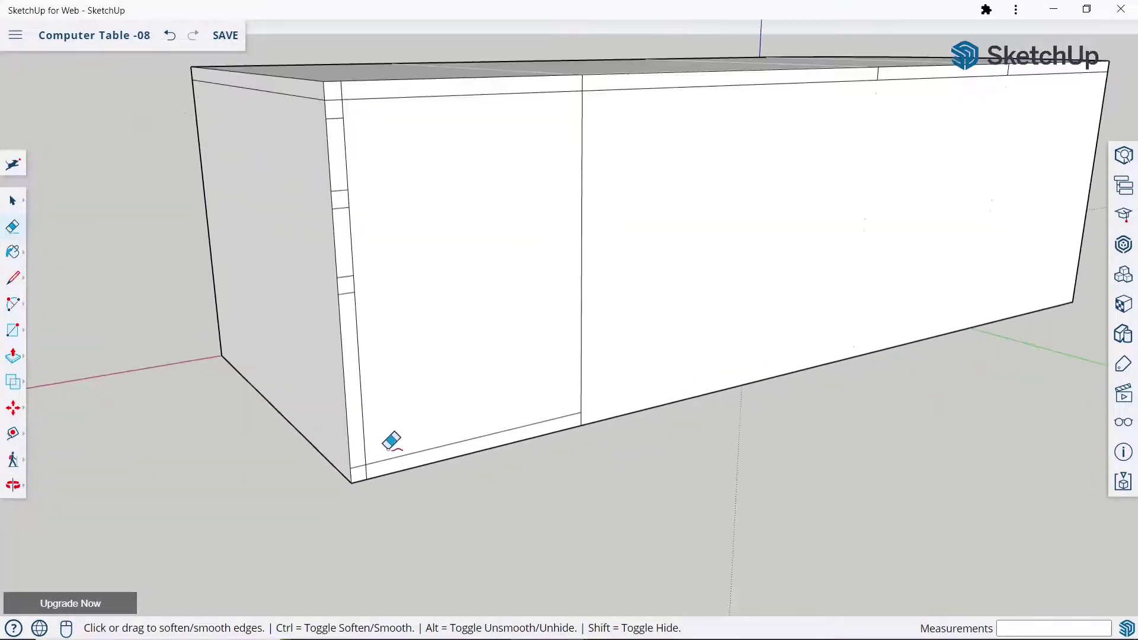
click(371, 462)
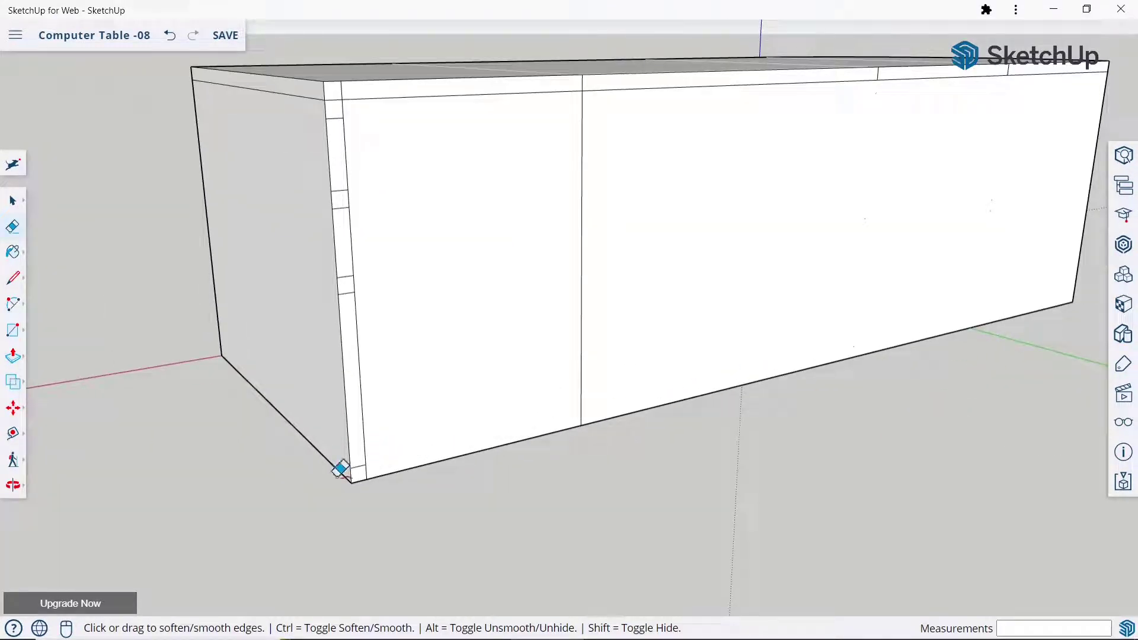
click(357, 467)
Soften the vertical edges of the narrow front strip so they disappear
scroll(362, 350, up, 2)
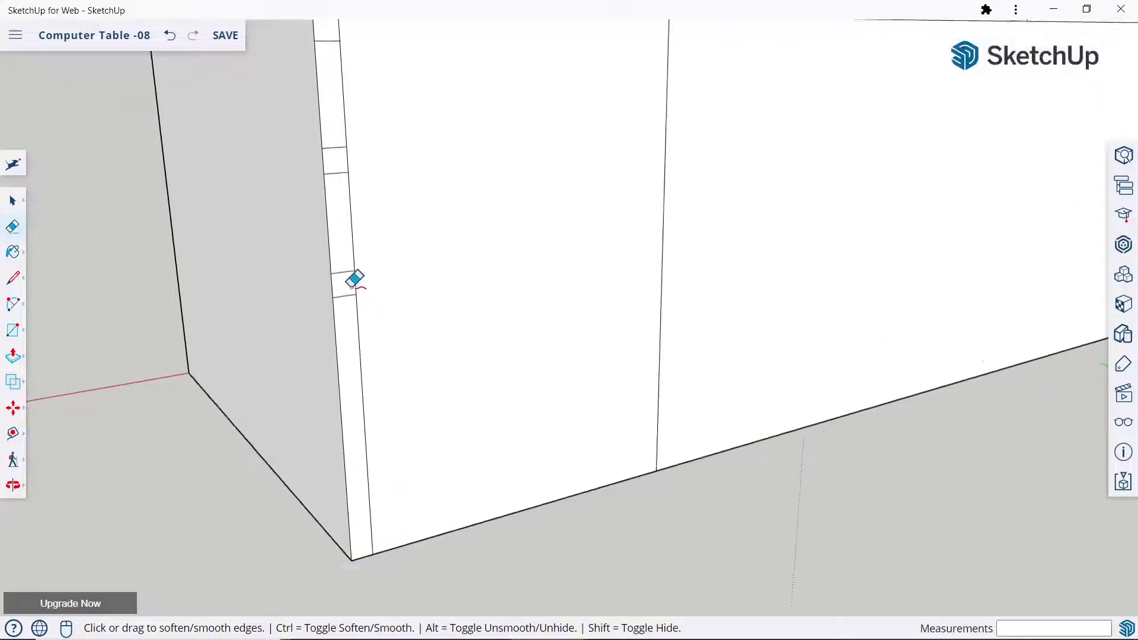
scroll(358, 333, up, 1)
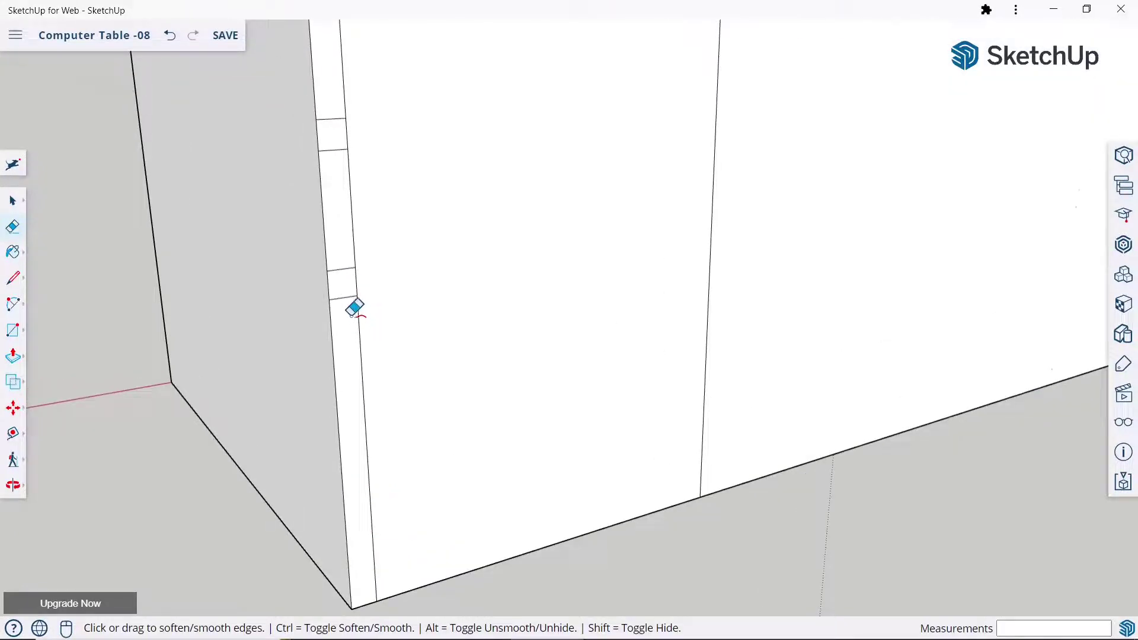
scroll(439, 422, down, 5)
scroll(399, 221, up, 5)
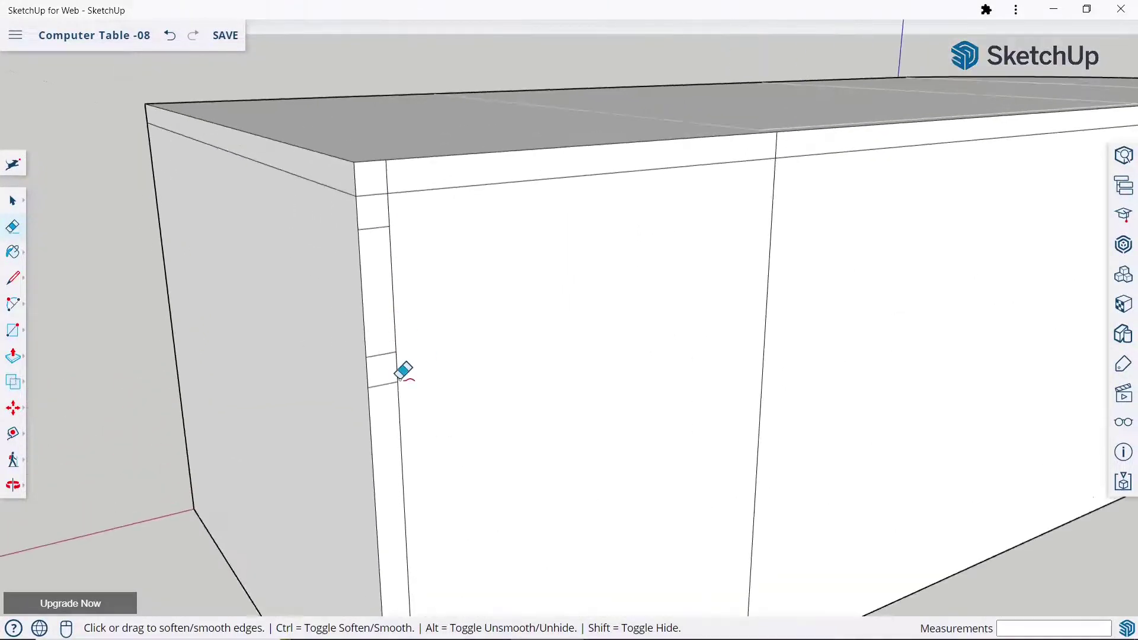
ctrl+drag(399, 372, 391, 402)
ctrl+drag(389, 335, 397, 358)
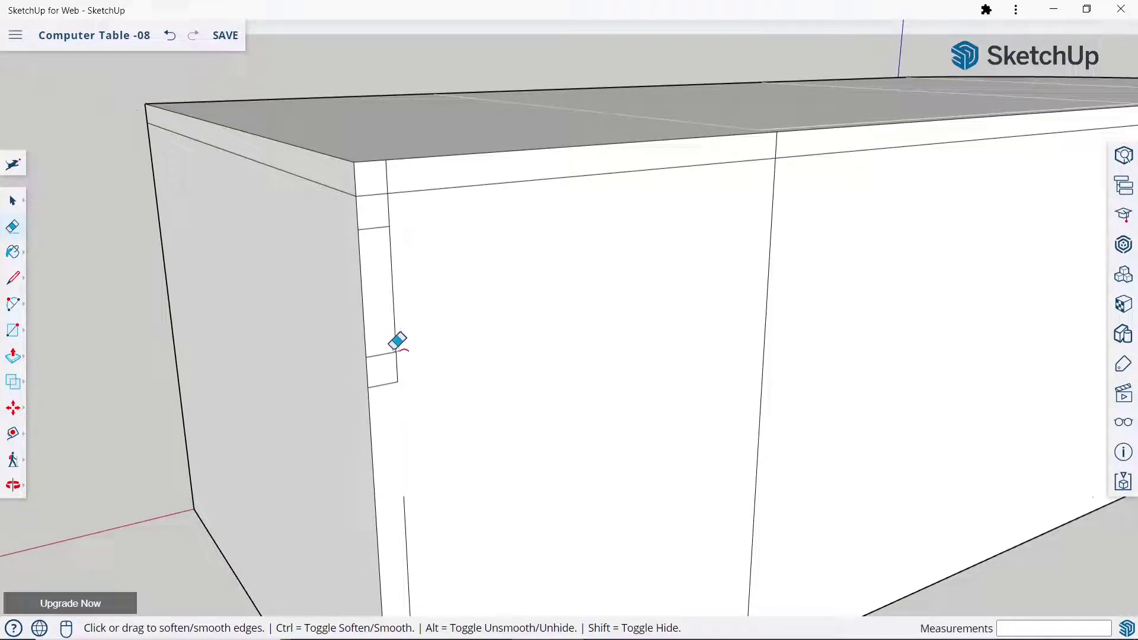
ctrl+drag(395, 344, 398, 342)
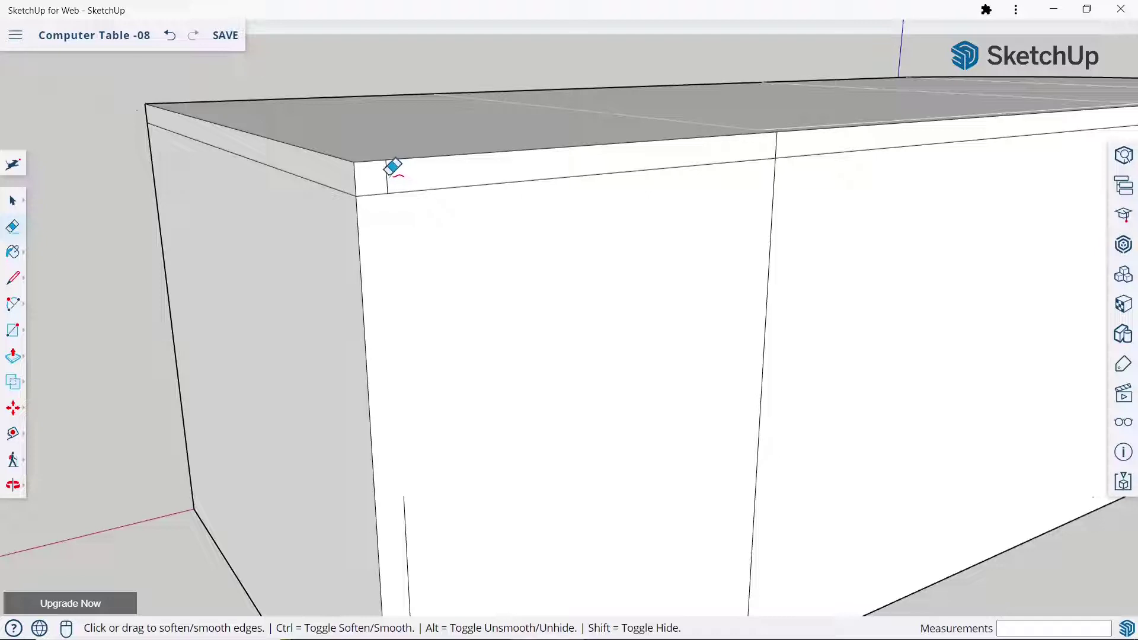
Erase the short vertical edge on the desk's front
scroll(430, 447, down, 3)
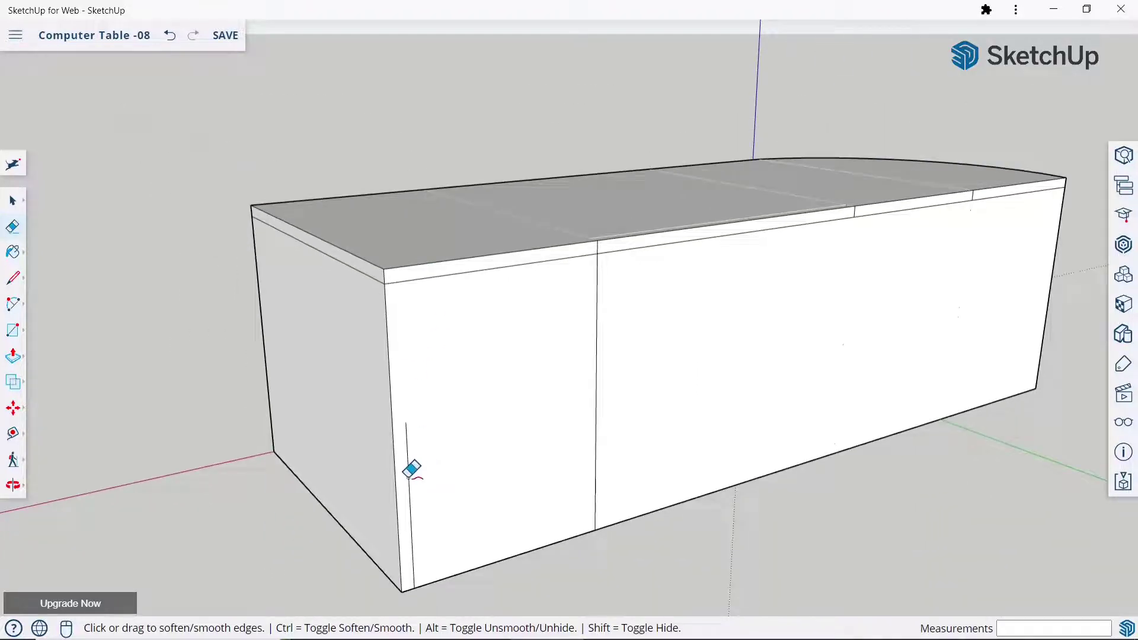
click(400, 430)
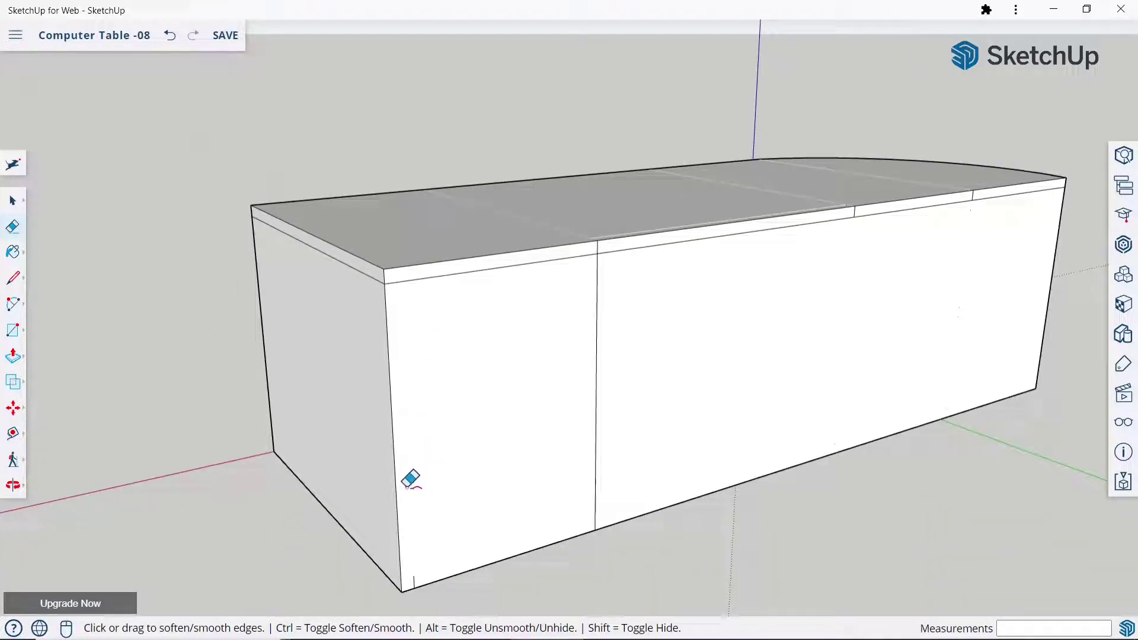
scroll(611, 269, up, 2)
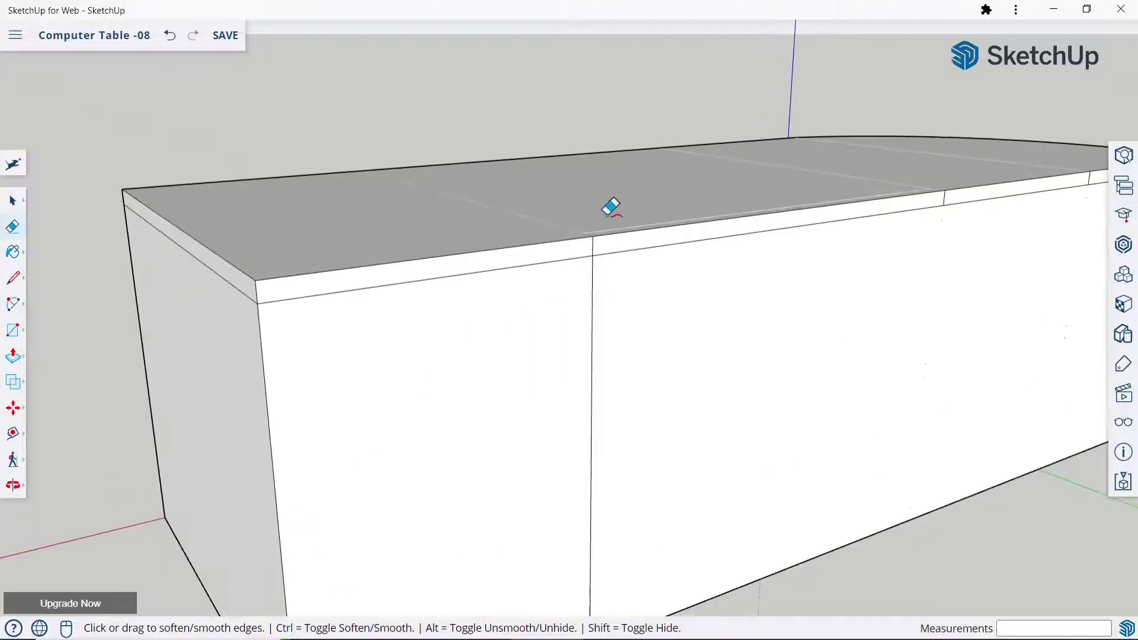
scroll(586, 237, down, 3)
scroll(736, 223, up, 4)
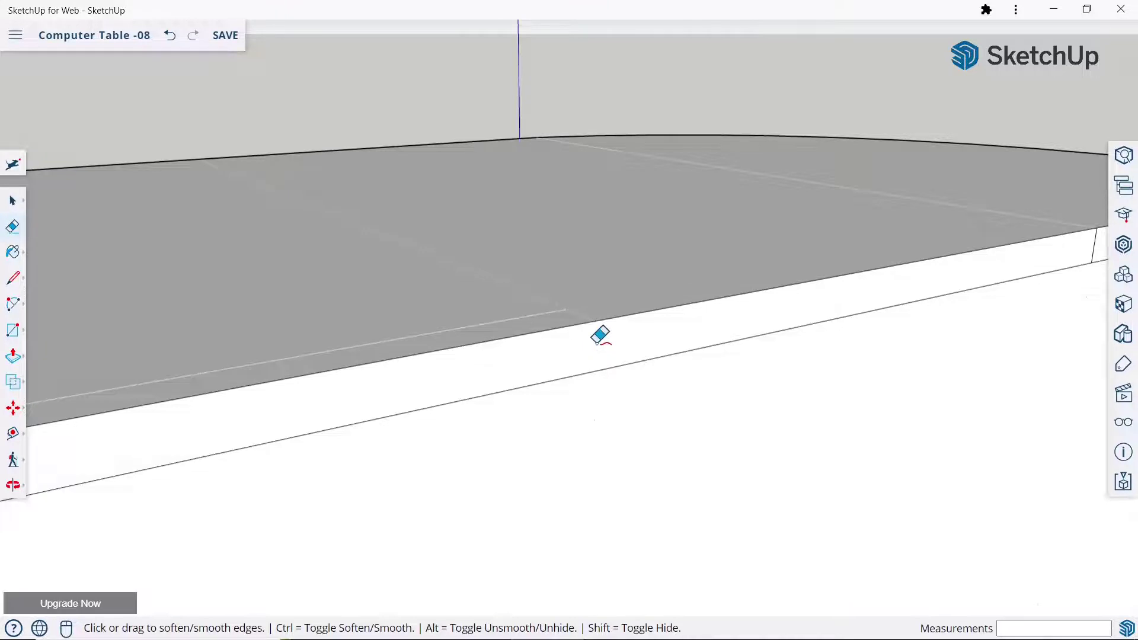
scroll(833, 274, down, 3)
scroll(865, 279, up, 2)
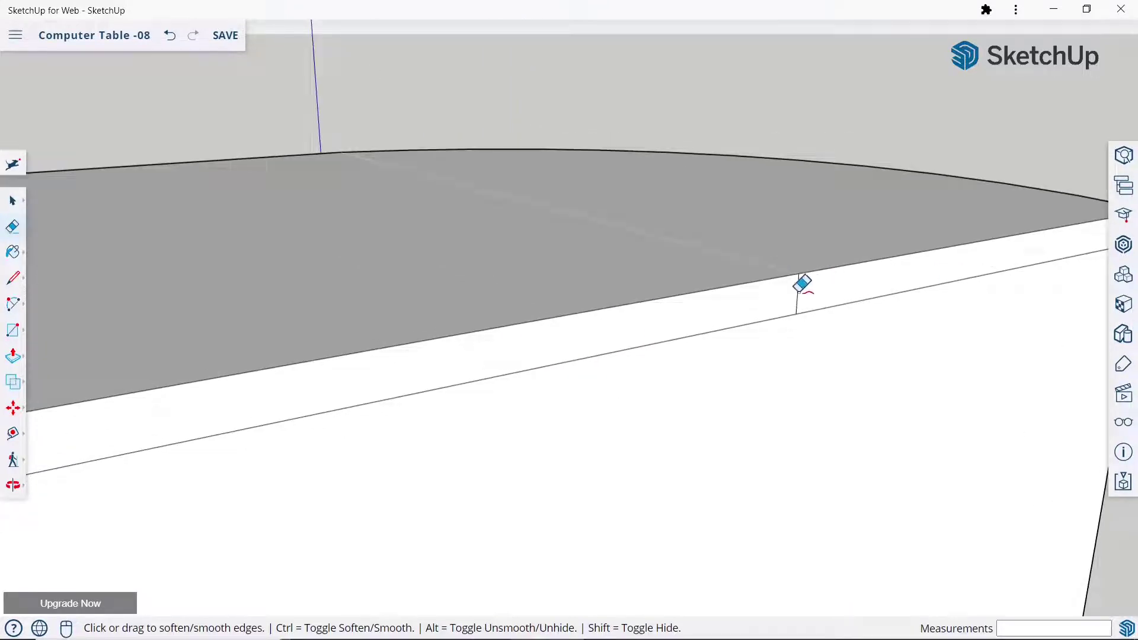
scroll(770, 255, down, 3)
scroll(788, 214, down, 1)
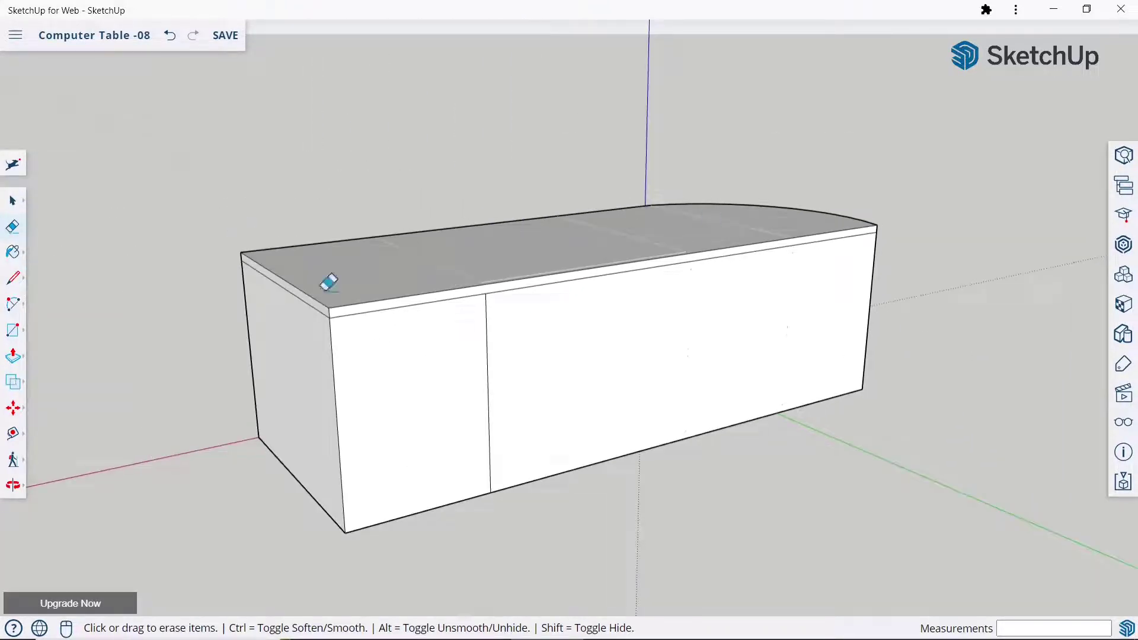
Ctrl-erase the vertical seam on the long side panel to soften it into one face
key(ctrl)
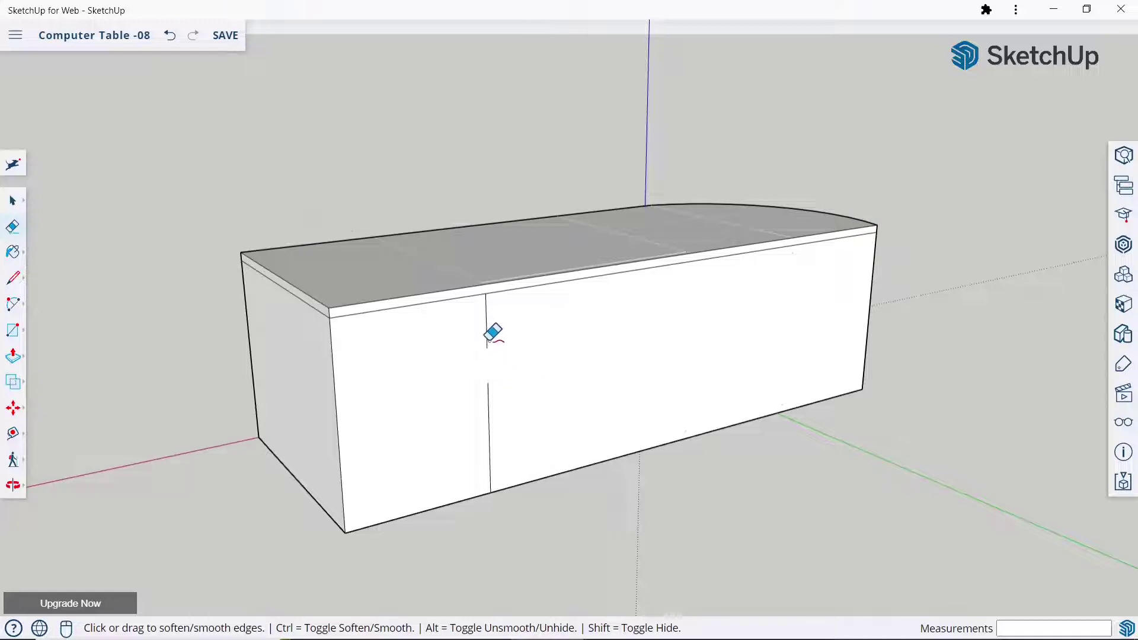
ctrl+click(486, 325)
scroll(462, 269, up, 2)
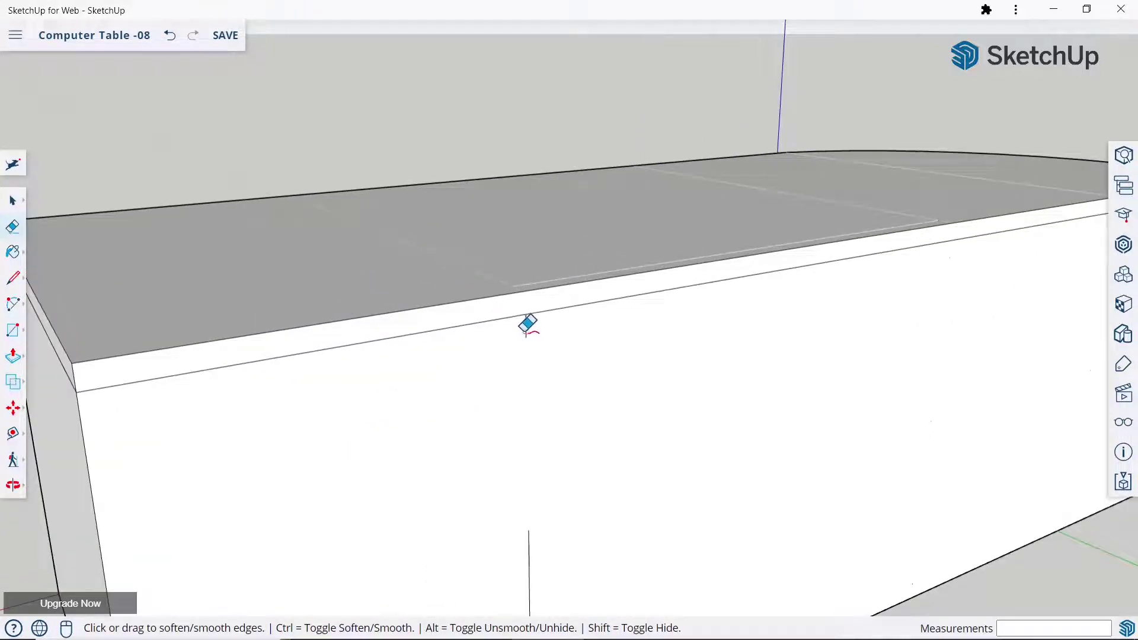
scroll(557, 409, down, 3)
scroll(586, 438, up, 4)
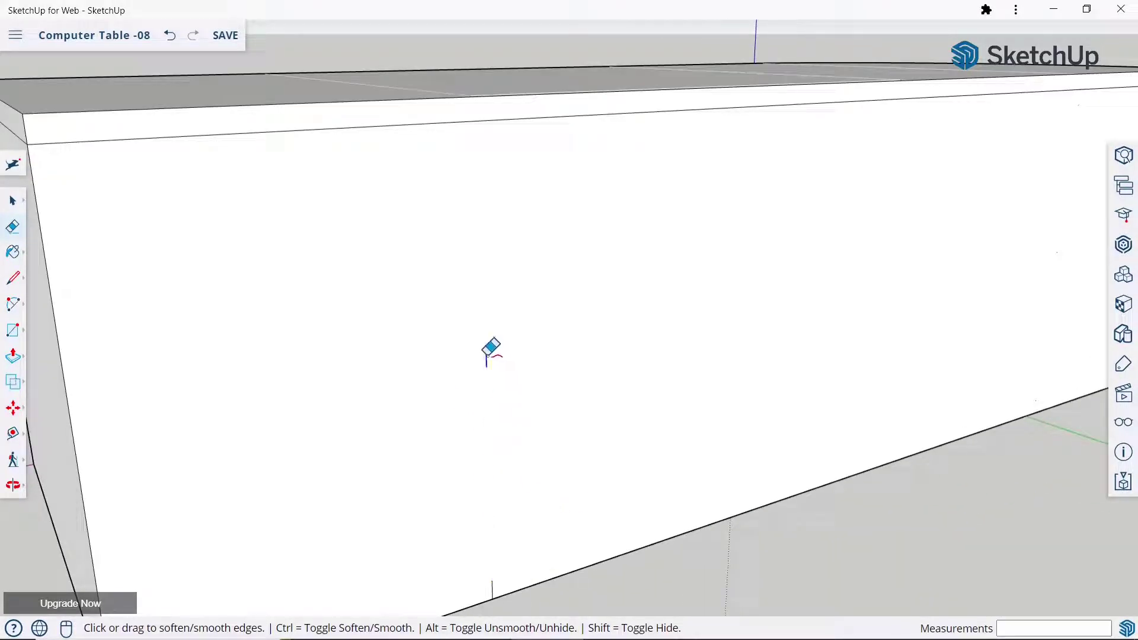
scroll(490, 349, down, 3)
scroll(574, 297, up, 4)
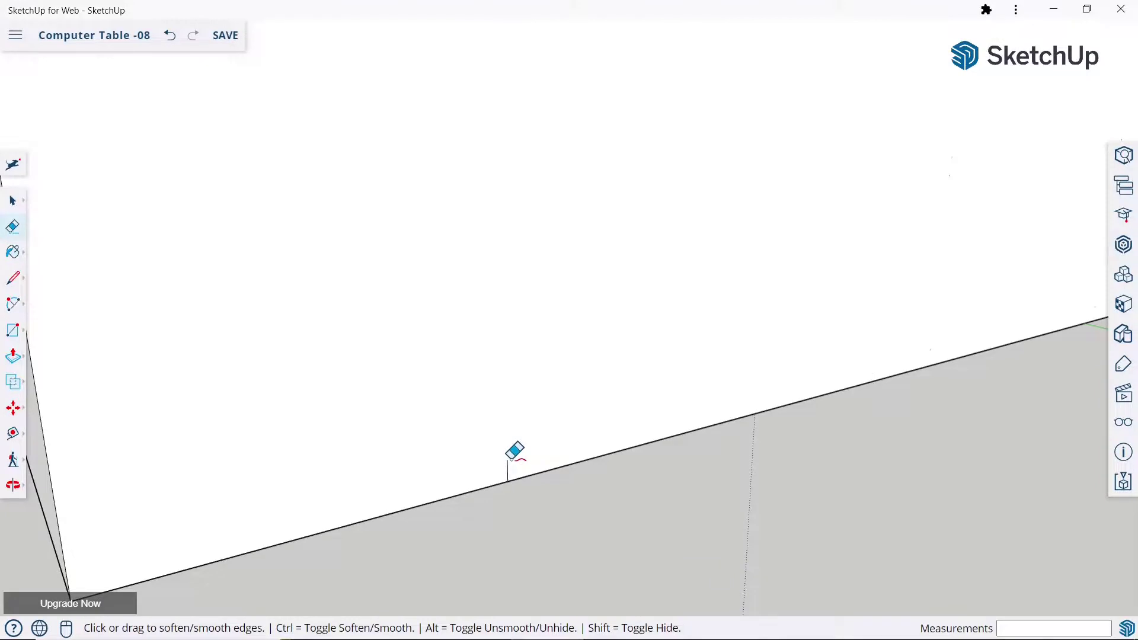
scroll(536, 407, down, 5)
Orbit round to the desk's drawer front and save the model with Ctrl+S
middle_drag(552, 378, 564, 363)
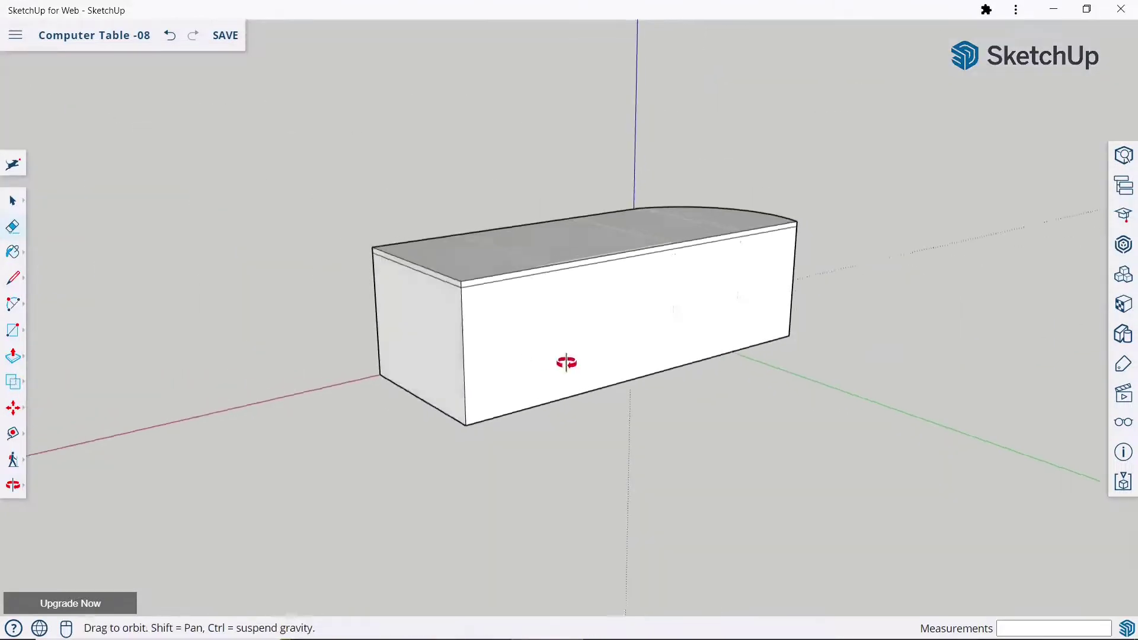
click(13, 484)
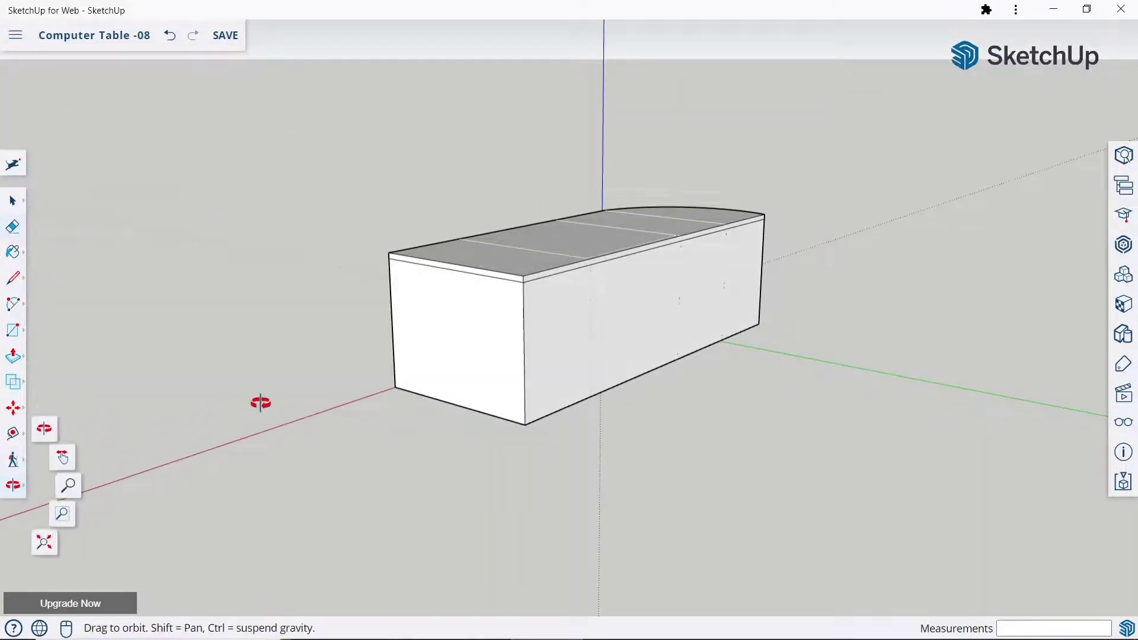
mouse_move(262, 400)
mouse_down()
mouse_move(807, 356)
mouse_move(663, 401)
mouse_up()
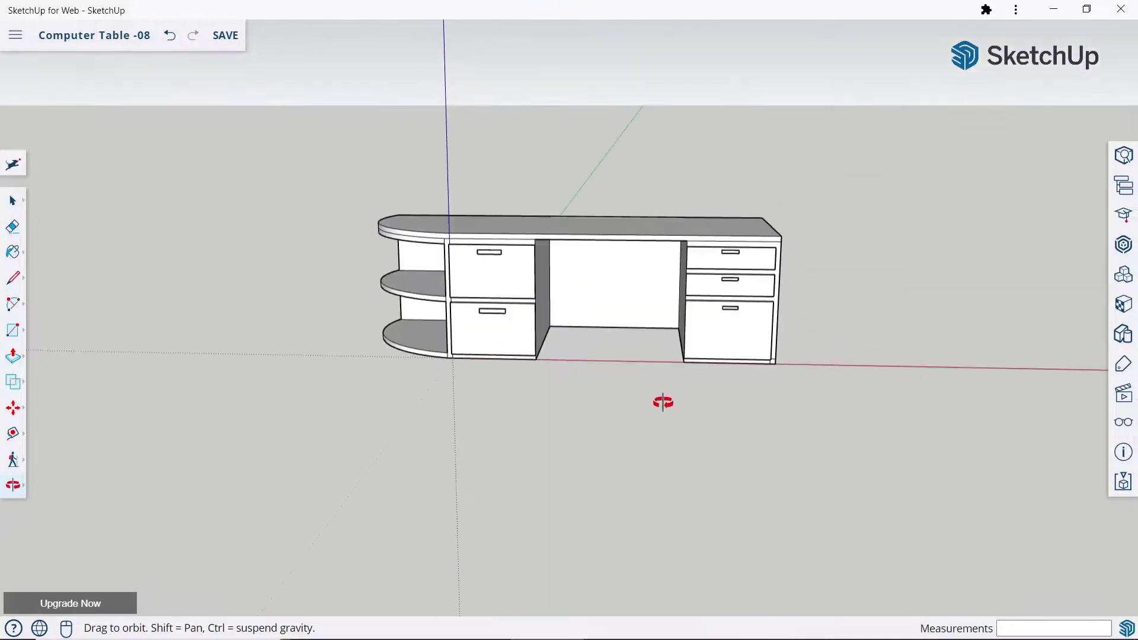
scroll(651, 304, up, 2)
mouse_move(643, 307)
mouse_down()
mouse_move(612, 321)
mouse_move(628, 356)
mouse_up()
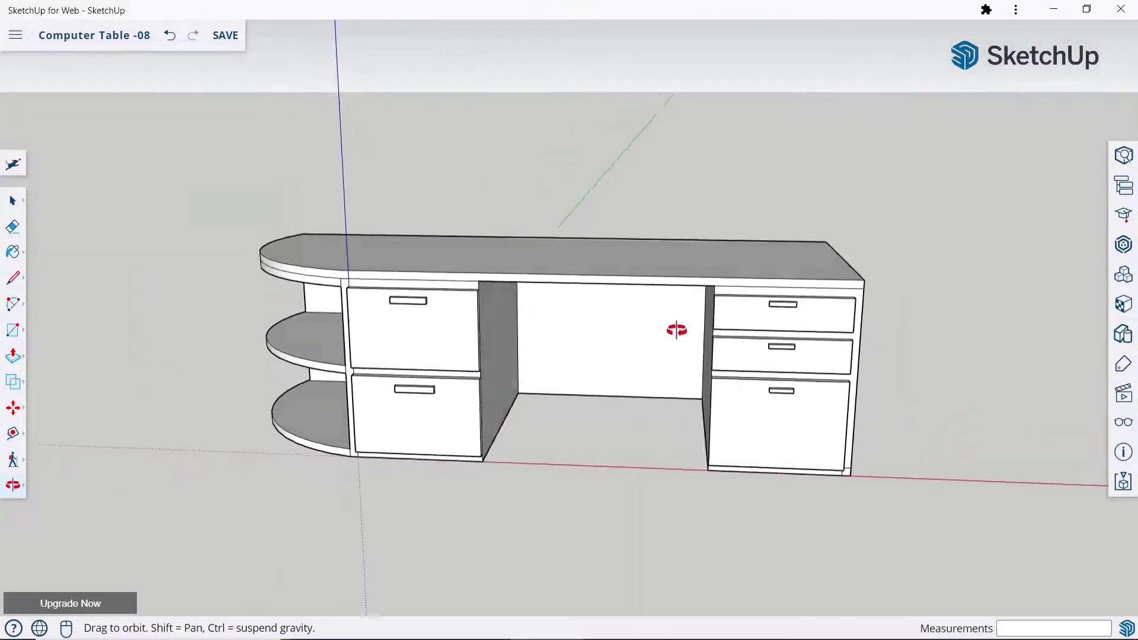
click(10, 201)
key(ctrl+s)
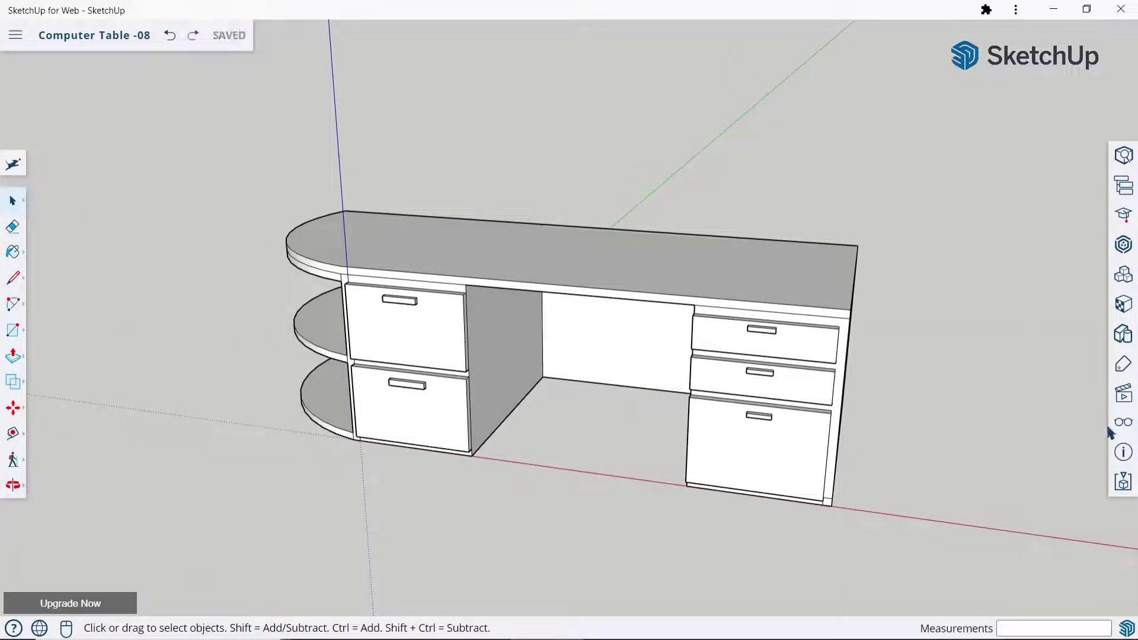
Turn off the model axes in the Display settings
click(1119, 432)
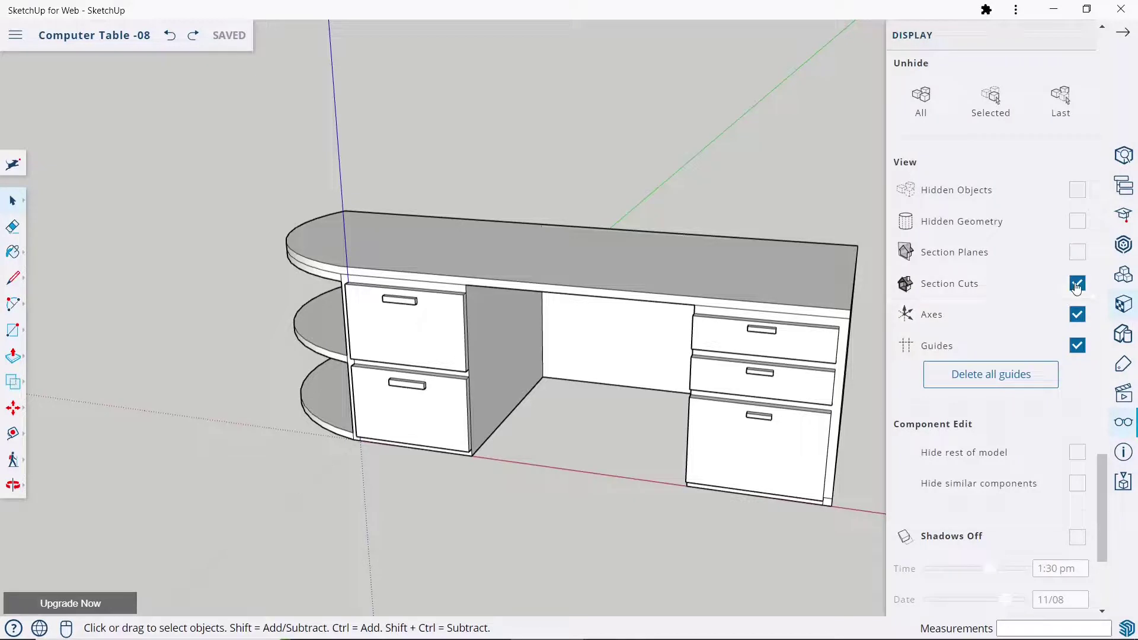
click(1077, 315)
click(1113, 35)
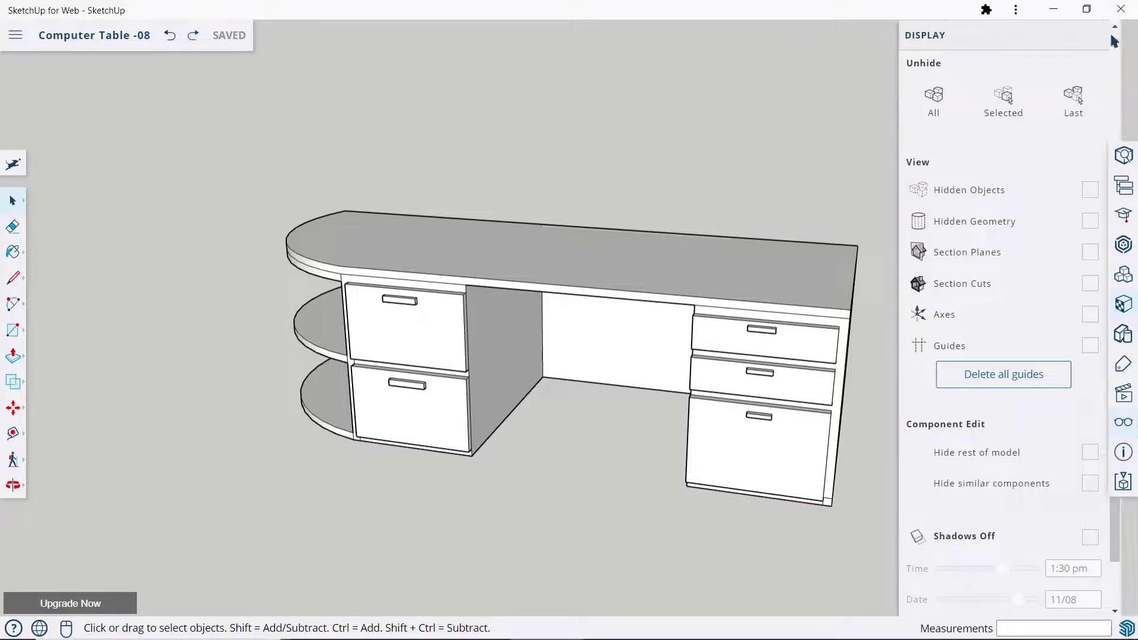
Pick the dark grey swatch, test it on the tabletop, then undo that paint
click(1121, 302)
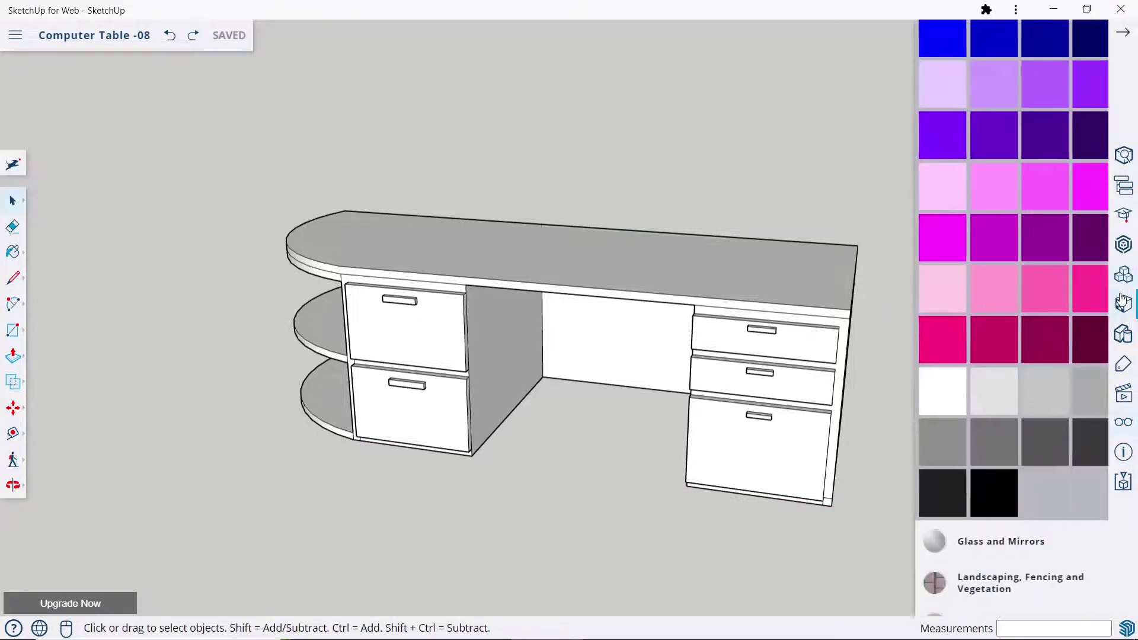
click(1078, 450)
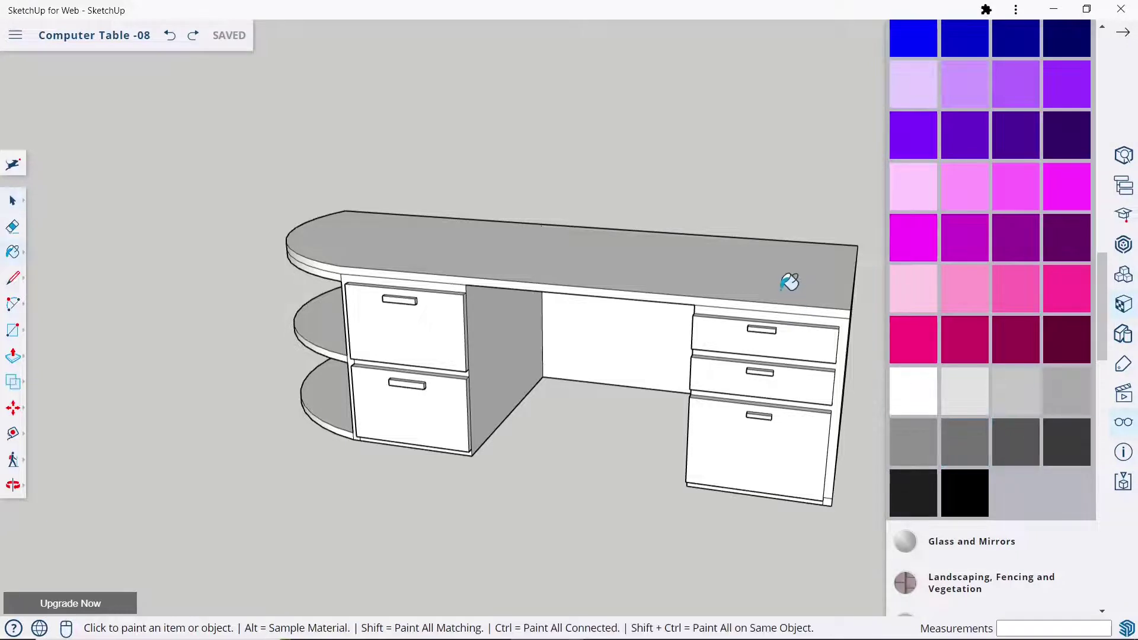
click(788, 282)
key(ctrl+z)
Group the entire desk and paint the group dark grey
click(14, 201)
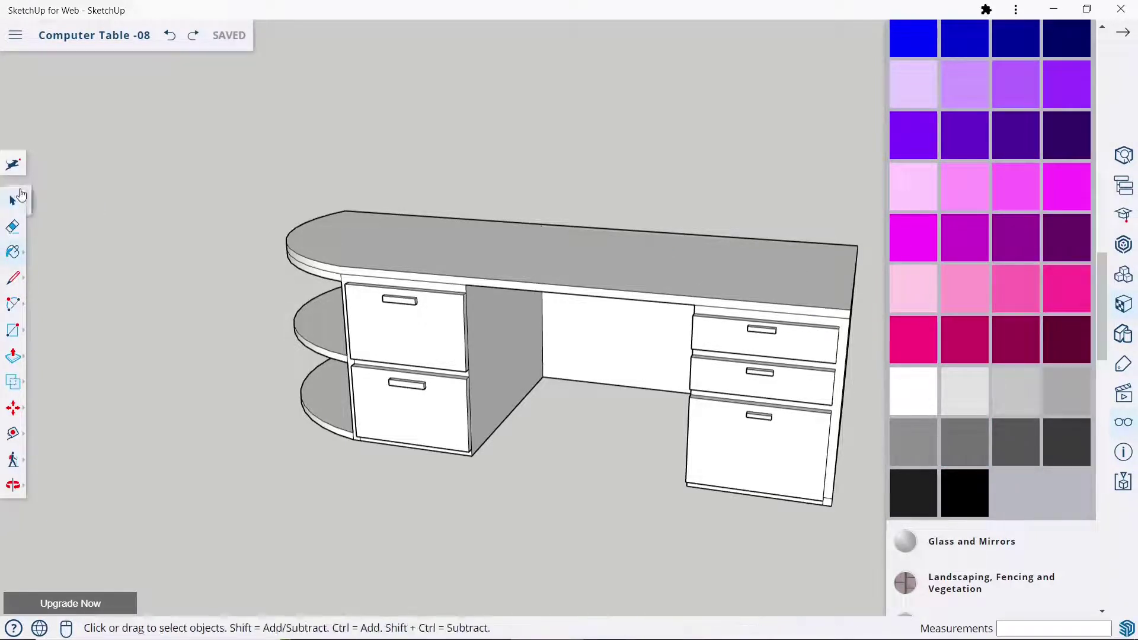
triple_click(300, 247)
right_click(300, 247)
click(326, 369)
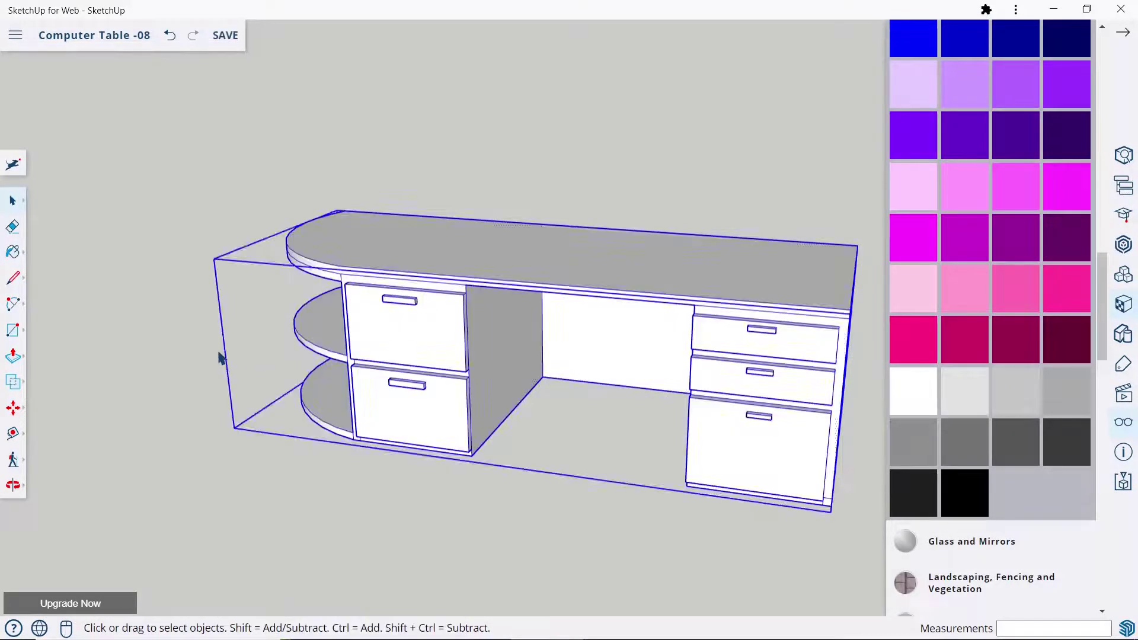
click(585, 165)
click(1060, 448)
click(724, 295)
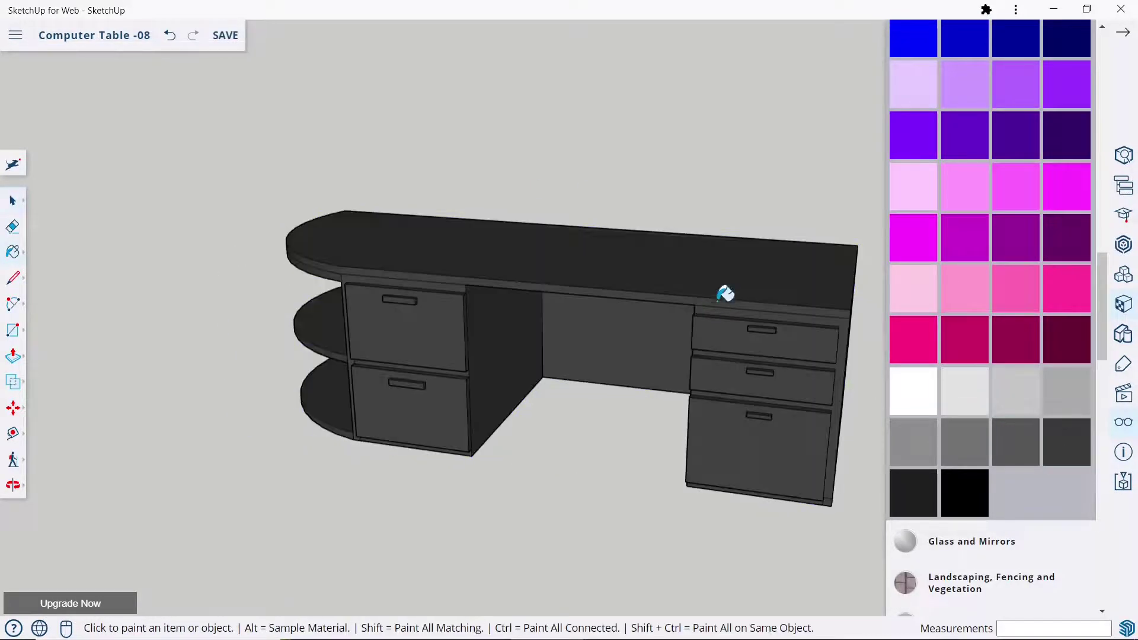
Explode the desk group back into its separate parts
scroll(792, 388, up, 1)
scroll(856, 348, up, 3)
scroll(855, 348, down, 3)
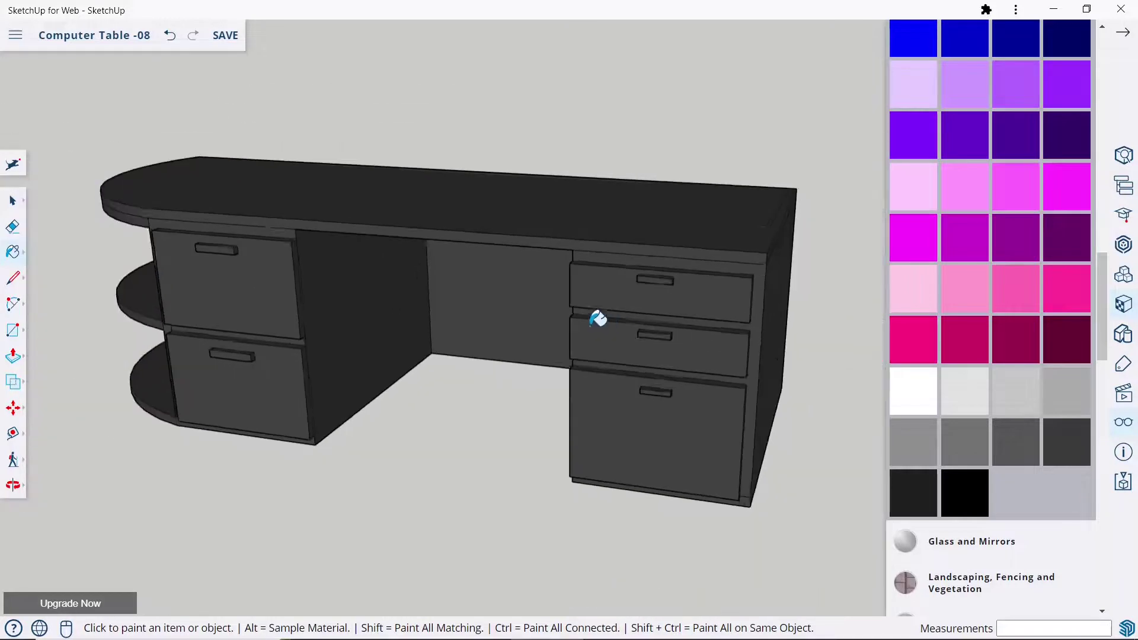
scroll(597, 318, down, 1)
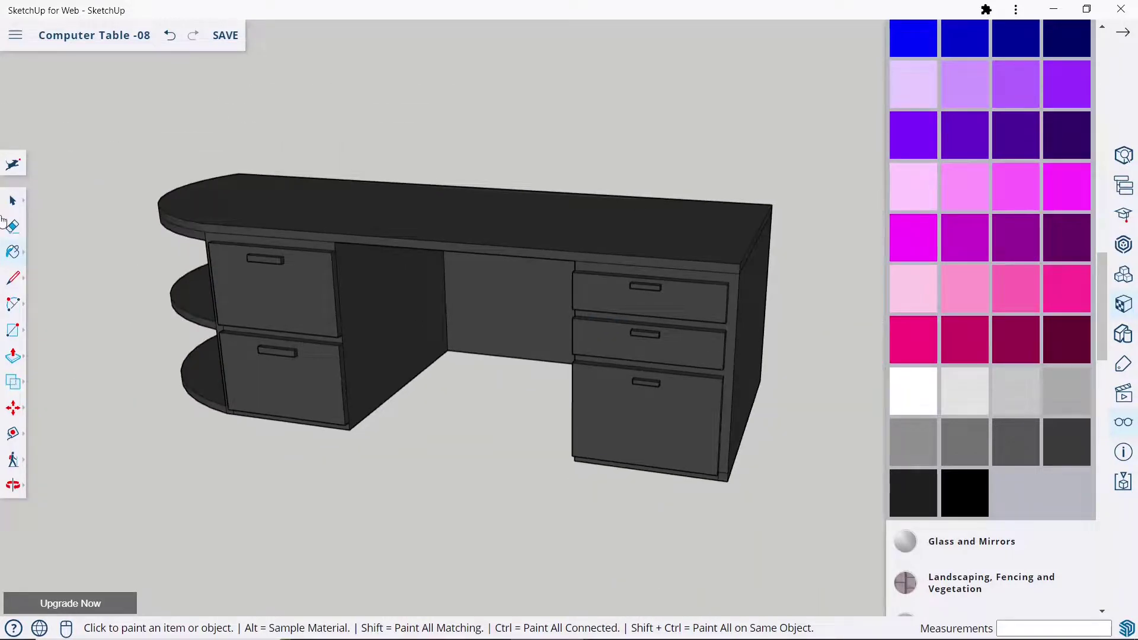
click(13, 201)
right_click(291, 198)
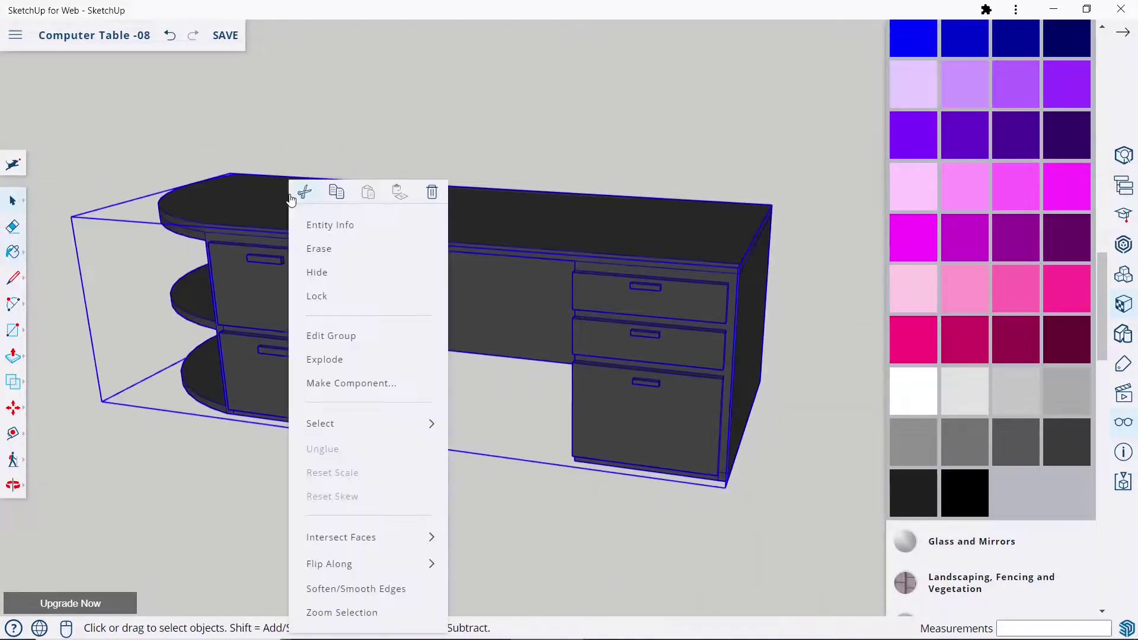
click(350, 365)
Paint the right pedestal's top, middle and bottom drawer handles white
click(948, 408)
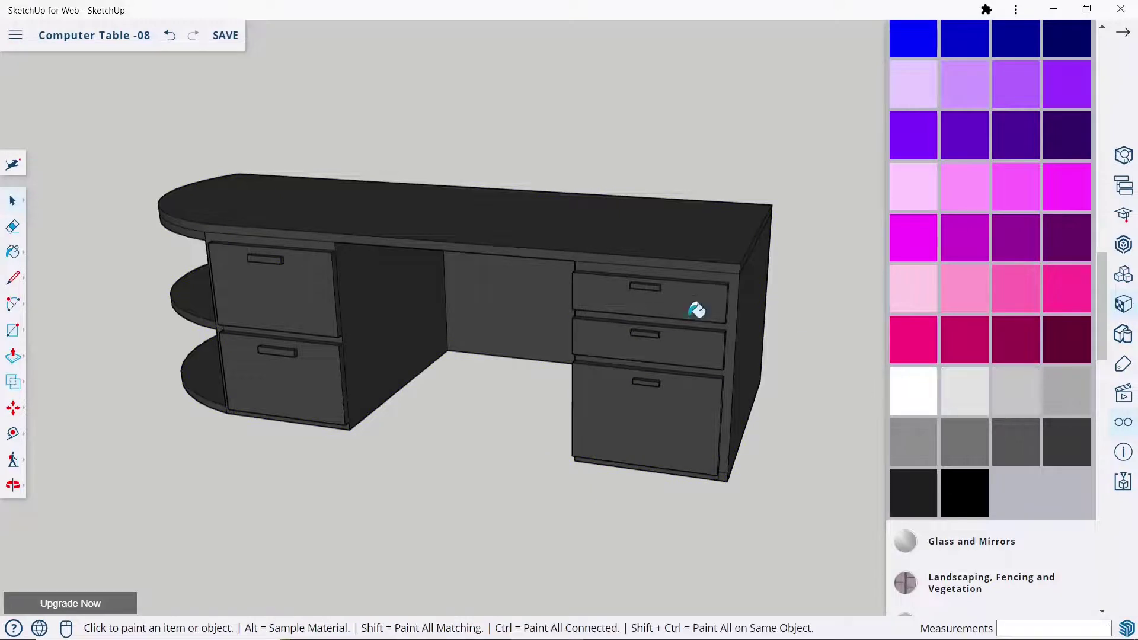
scroll(695, 307, up, 3)
scroll(643, 260, up, 2)
click(646, 264)
scroll(645, 265, up, 1)
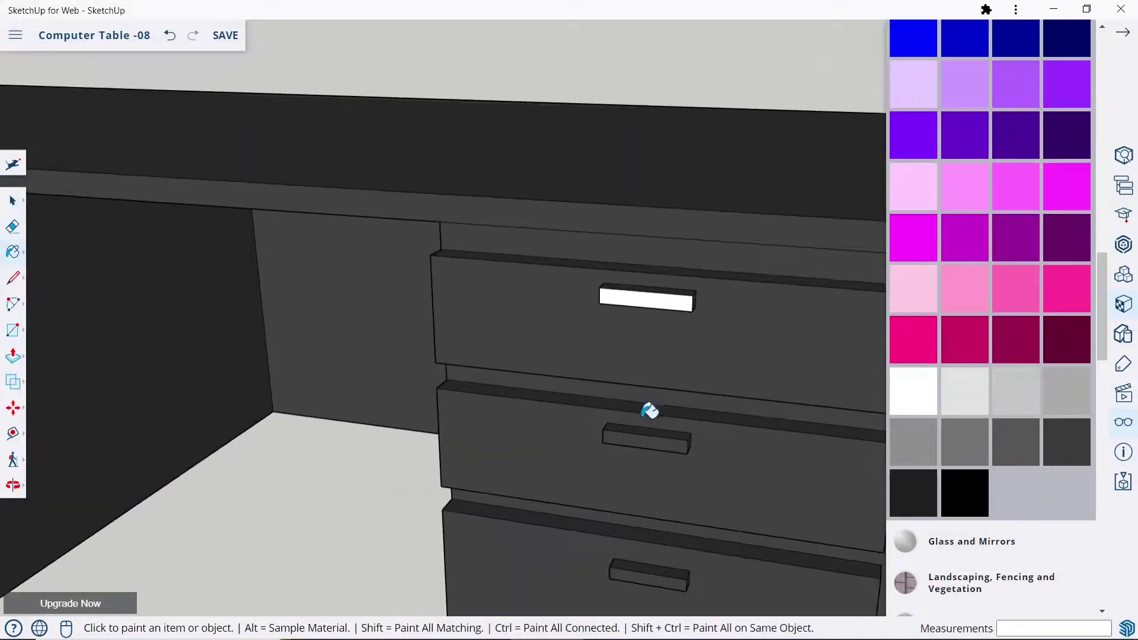
click(648, 429)
scroll(632, 356, down, 2)
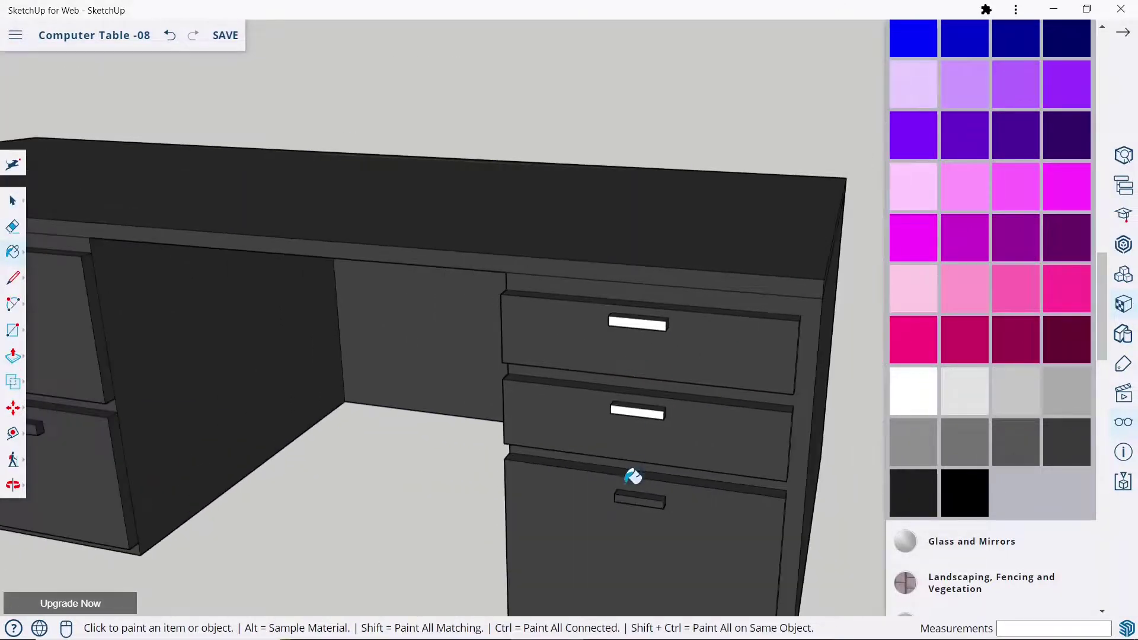
scroll(633, 477, up, 2)
click(630, 497)
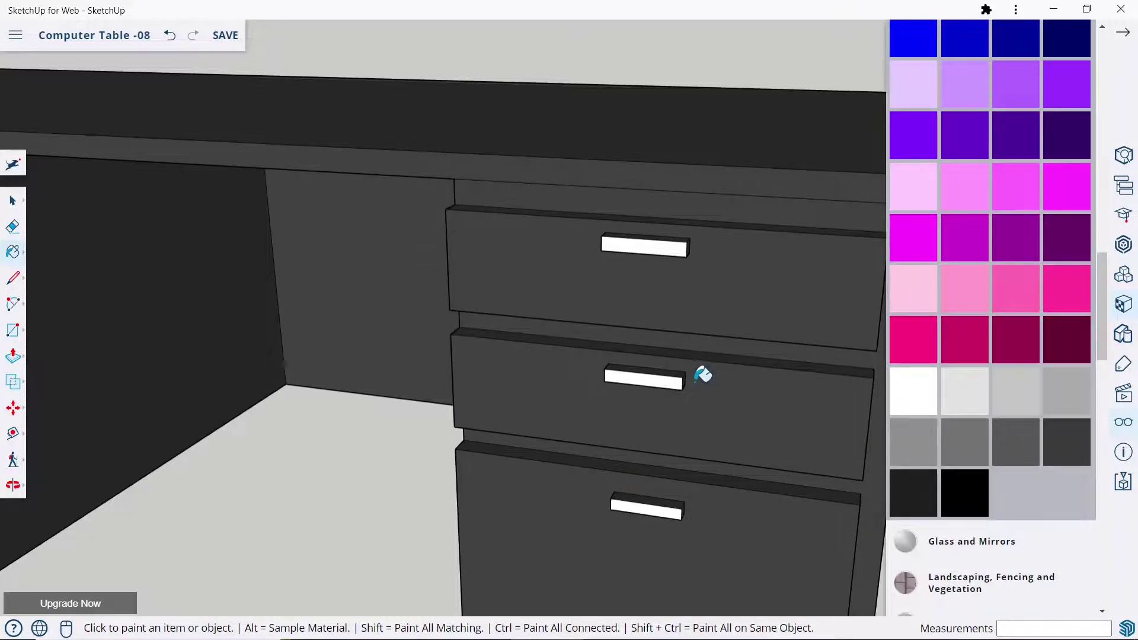
scroll(508, 337, down, 3)
scroll(330, 296, up, 2)
scroll(317, 303, up, 2)
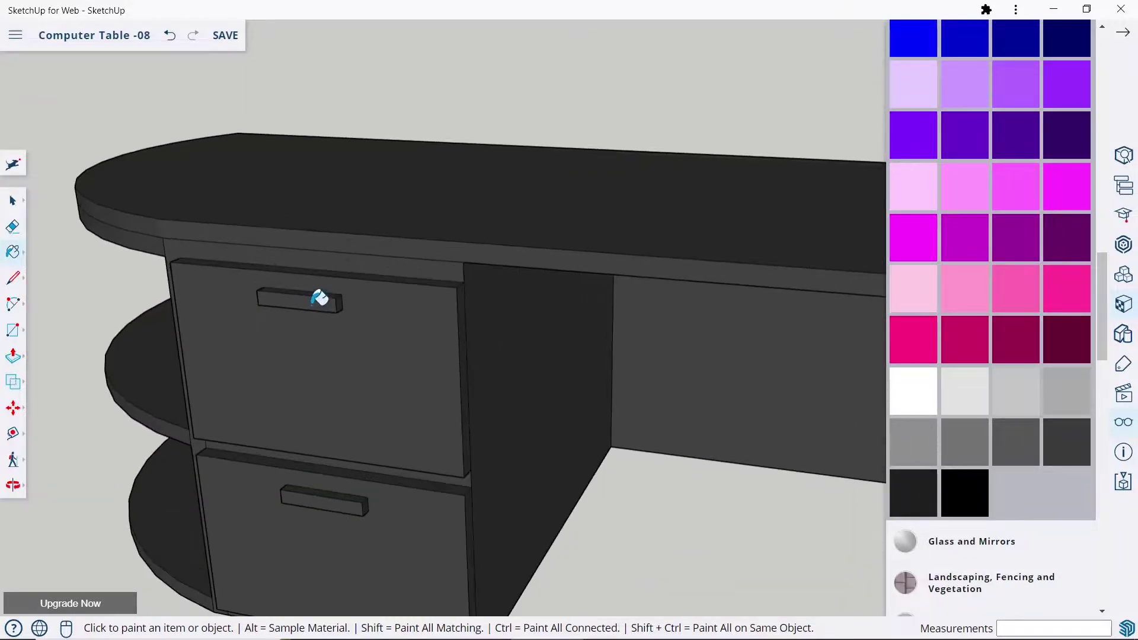
Paint the left pedestal's upper and lower drawer handles white
click(319, 298)
click(365, 498)
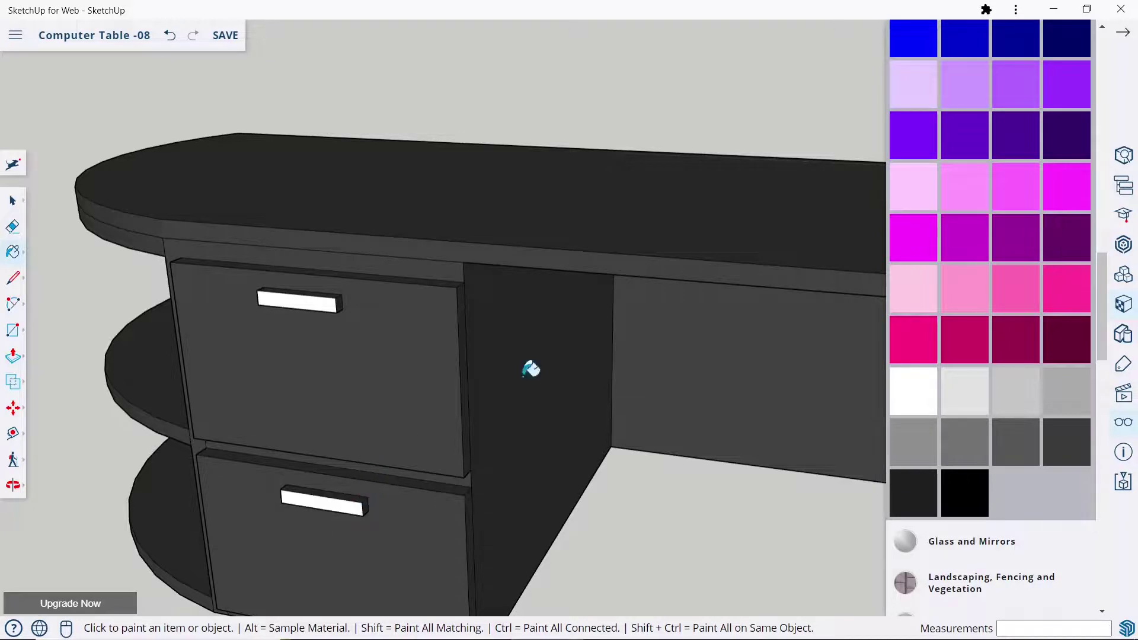
scroll(527, 368, down, 3)
scroll(507, 294, down, 1)
scroll(800, 299, up, 2)
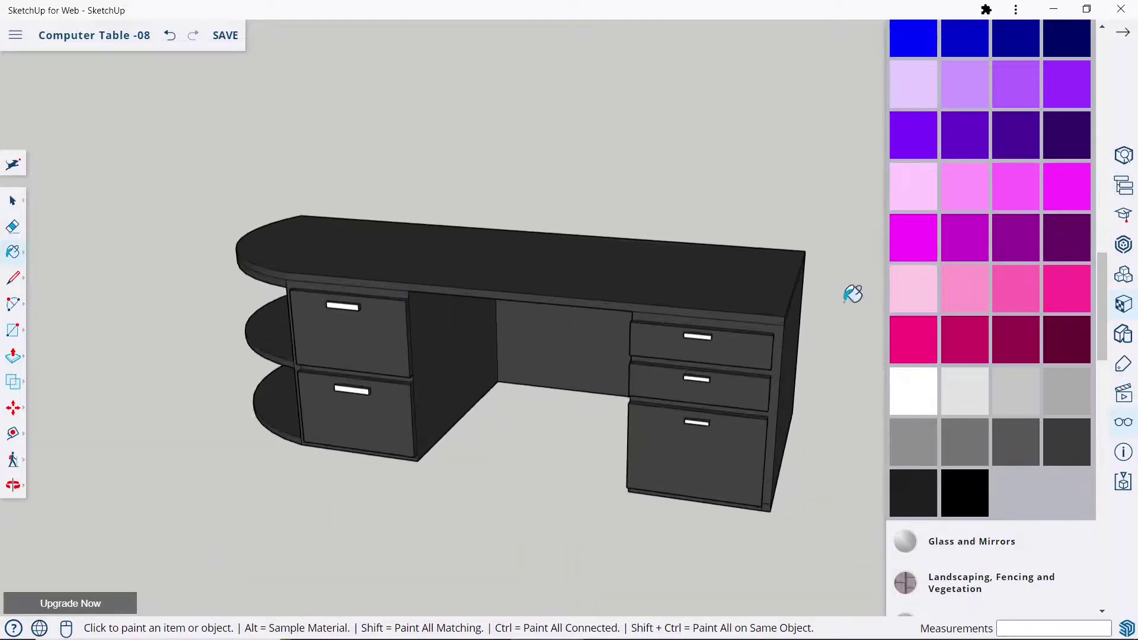
scroll(1010, 304, up, 1)
scroll(1011, 305, up, 6)
scroll(1012, 306, up, 2)
Choose a wood texture and paint the desktop's right, middle and rounded left sections
scroll(1011, 304, down, 8)
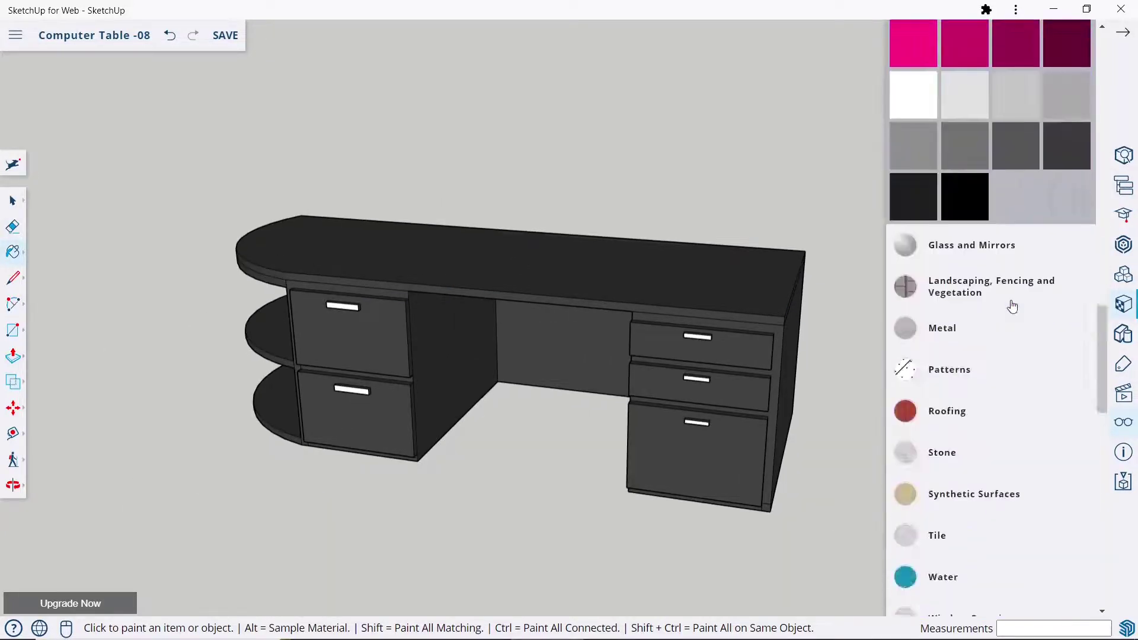
scroll(1011, 305, down, 5)
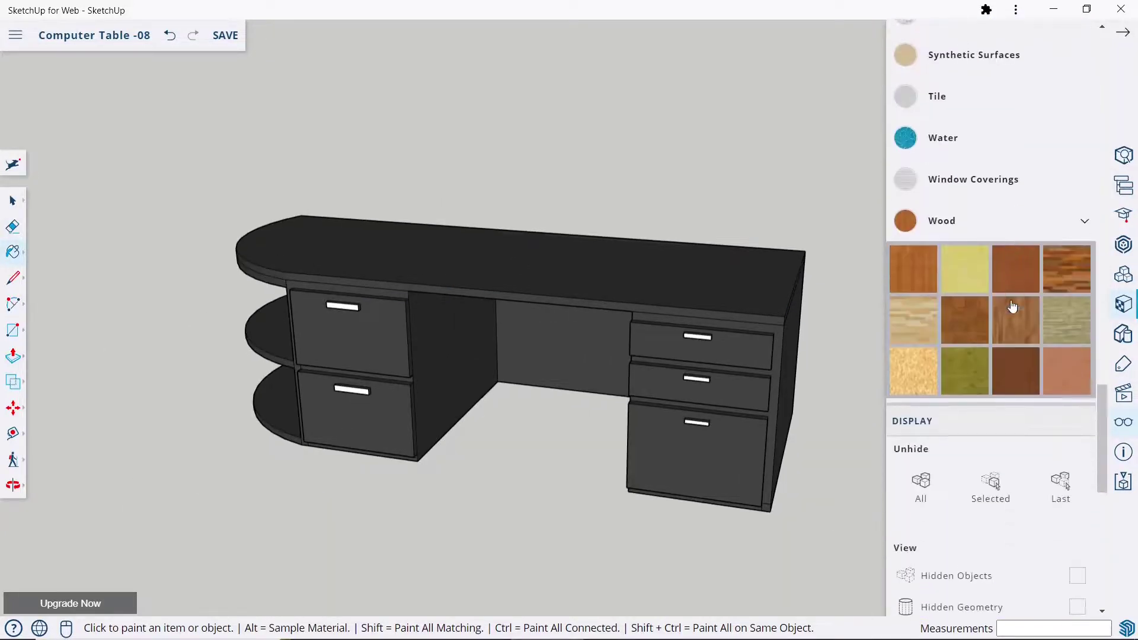
click(764, 268)
click(474, 258)
click(442, 249)
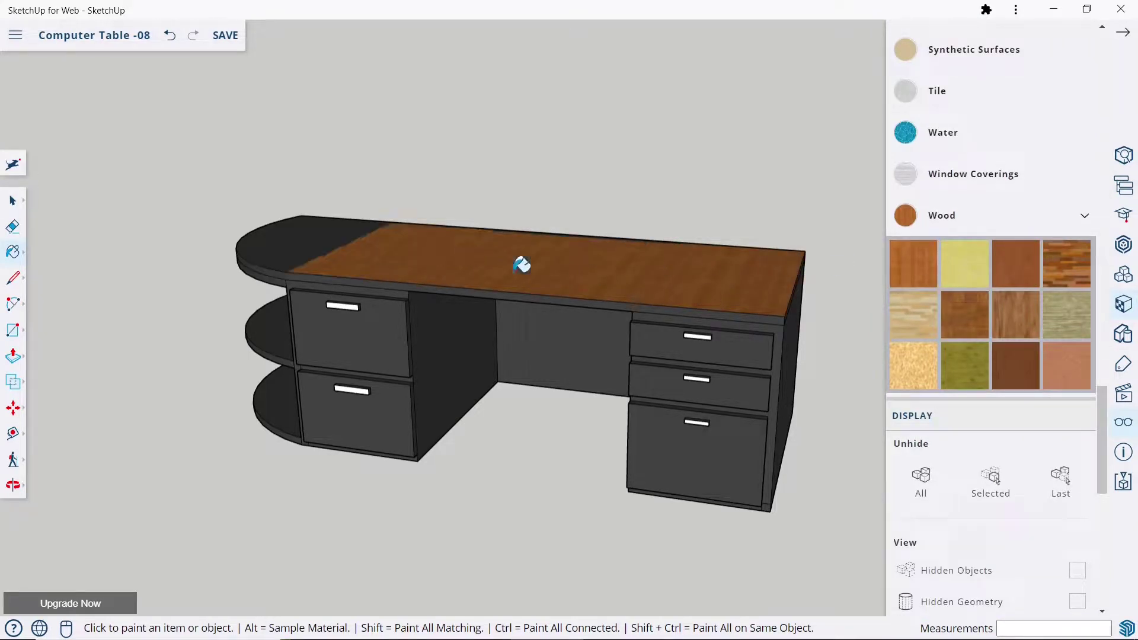
click(306, 246)
Paint the desktop's front, back and right end edge strips with wood
scroll(716, 320, up, 3)
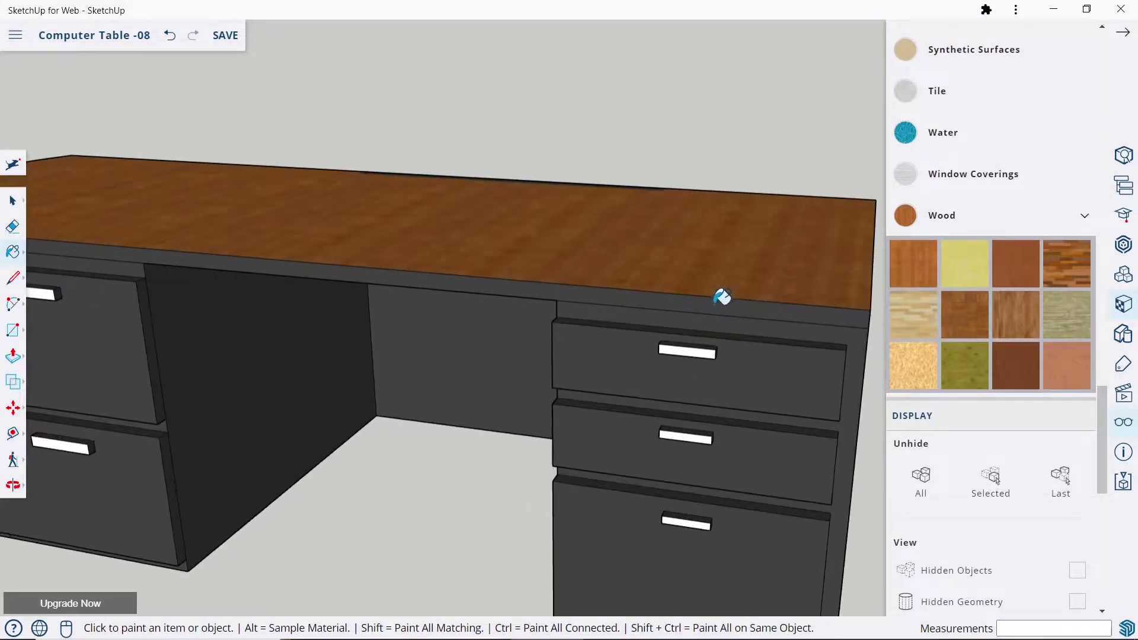
click(721, 296)
mouse_move(666, 172)
middle_down()
mouse_move(627, 327)
mouse_move(689, 161)
mouse_move(634, 218)
mouse_move(681, 213)
mouse_move(686, 249)
middle_up()
click(692, 155)
scroll(634, 178, down, 5)
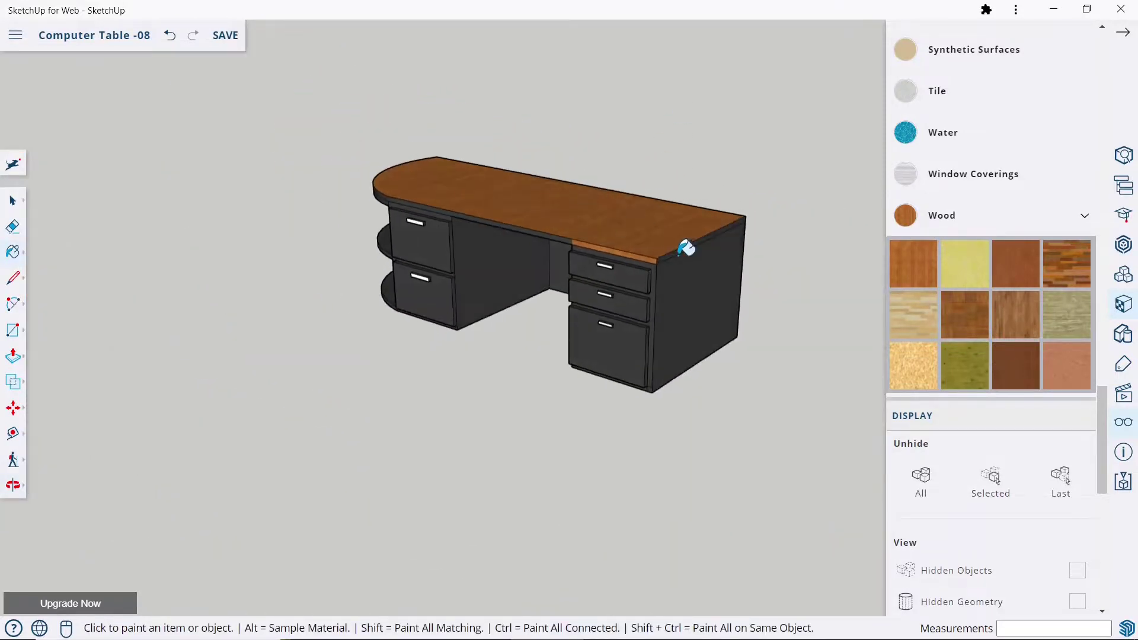
scroll(686, 249, up, 5)
click(684, 237)
scroll(687, 237, down, 4)
Apply wood to the front edge strips above the drawers and at the shelf end
mouse_move(460, 264)
middle_down()
mouse_move(549, 200)
mouse_move(349, 210)
middle_up()
scroll(549, 238, up, 3)
click(554, 236)
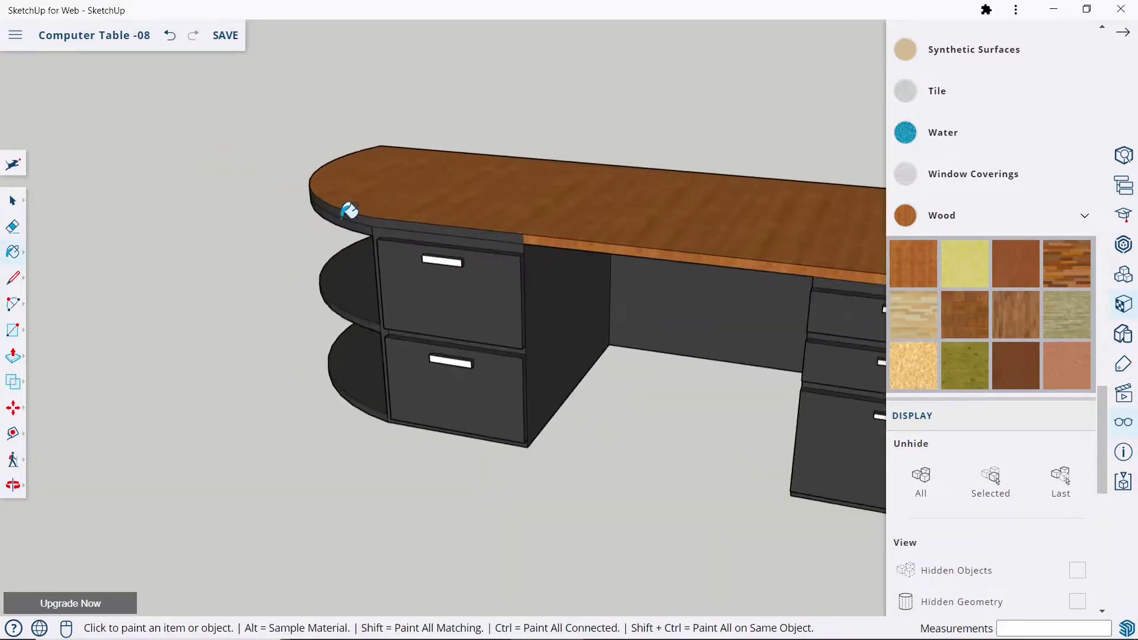
click(413, 216)
scroll(409, 214, down, 4)
mouse_move(500, 224)
middle_down()
mouse_move(296, 266)
mouse_move(495, 294)
mouse_move(616, 257)
mouse_move(605, 264)
middle_up()
click(605, 265)
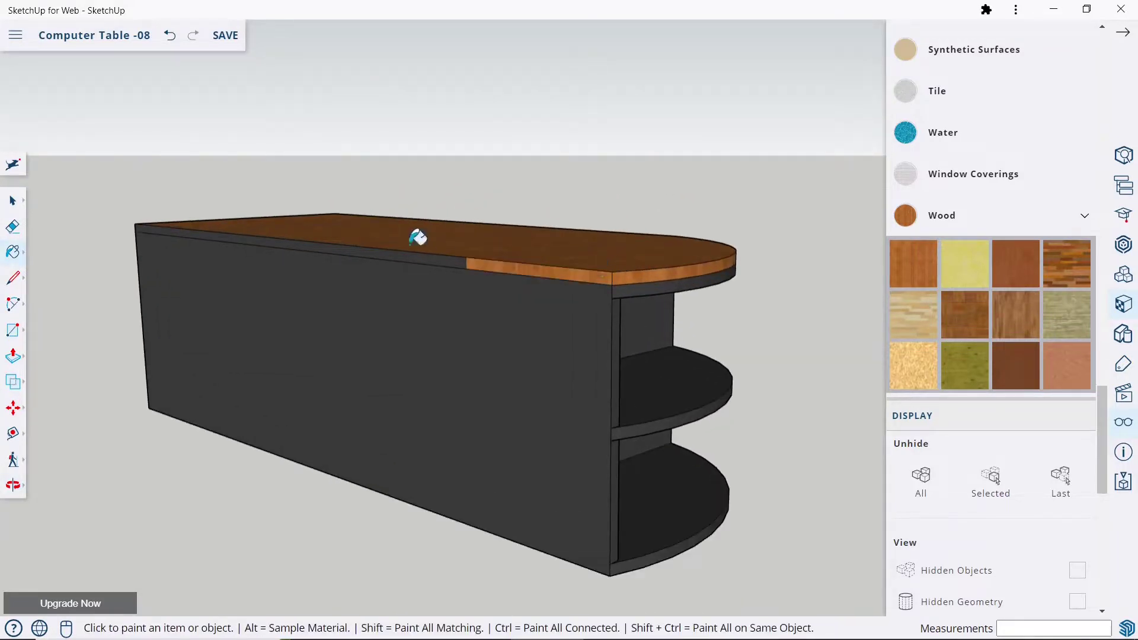
click(414, 253)
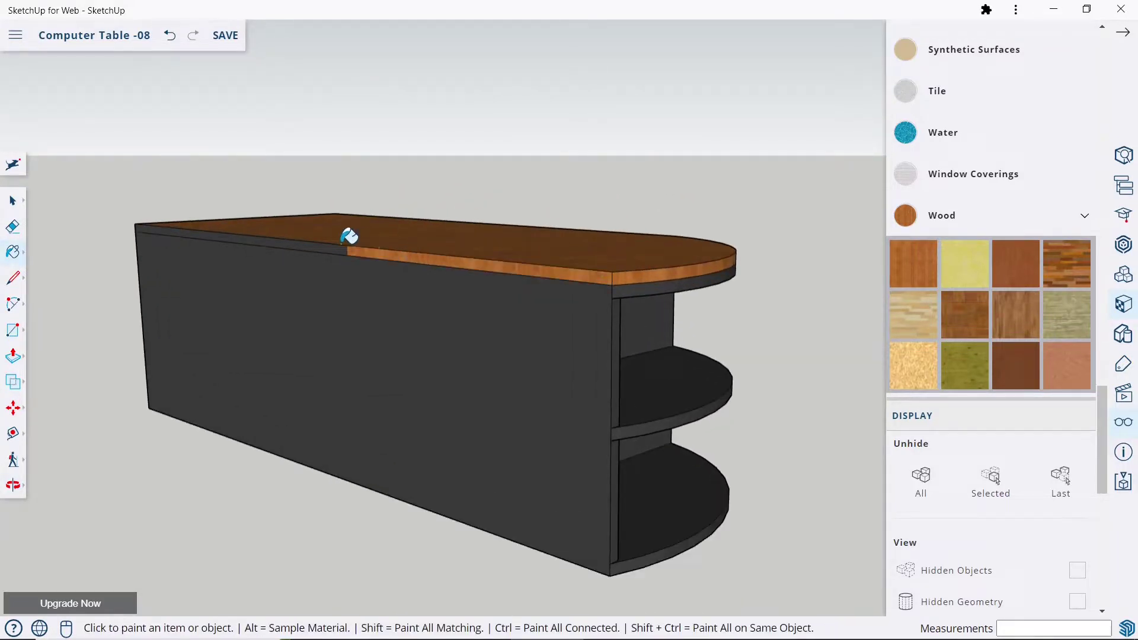
Paint the last dark edge strip wood and orbit back to the full desk
scroll(275, 237, up, 3)
scroll(276, 244, up, 1)
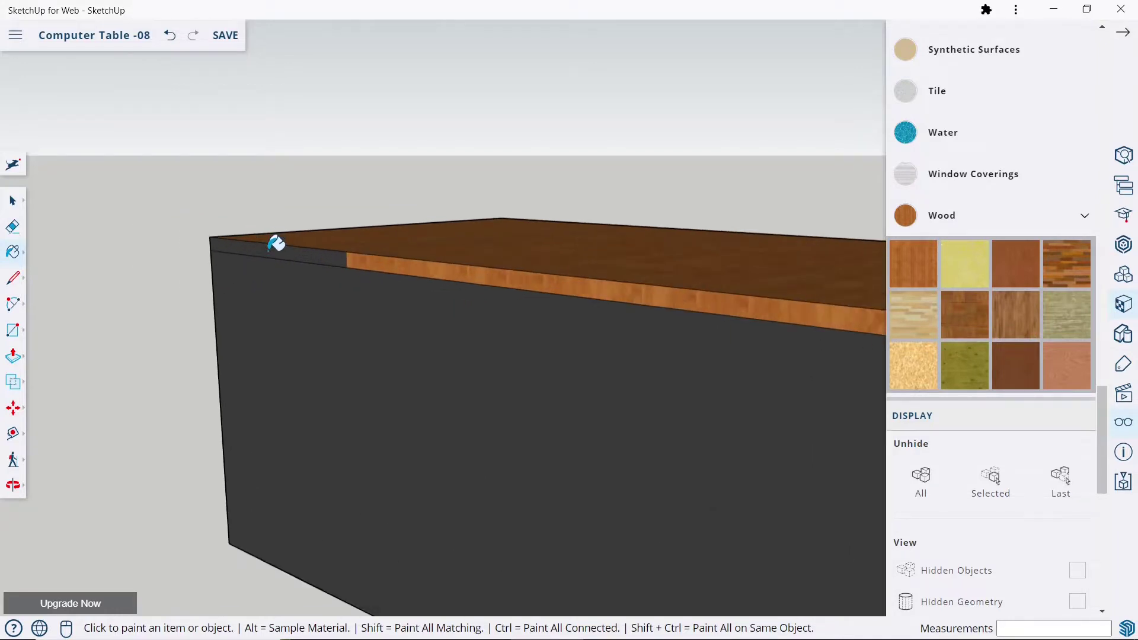
click(277, 243)
scroll(531, 317, down, 2)
mouse_move(530, 317)
middle_down()
mouse_move(495, 287)
mouse_move(574, 310)
middle_up()
scroll(480, 290, down, 3)
scroll(699, 307, down, 3)
mouse_move(699, 308)
middle_down()
mouse_move(676, 333)
mouse_move(786, 290)
middle_up()
Hide the Materials panel and orbit around the finished painted desk
click(1123, 32)
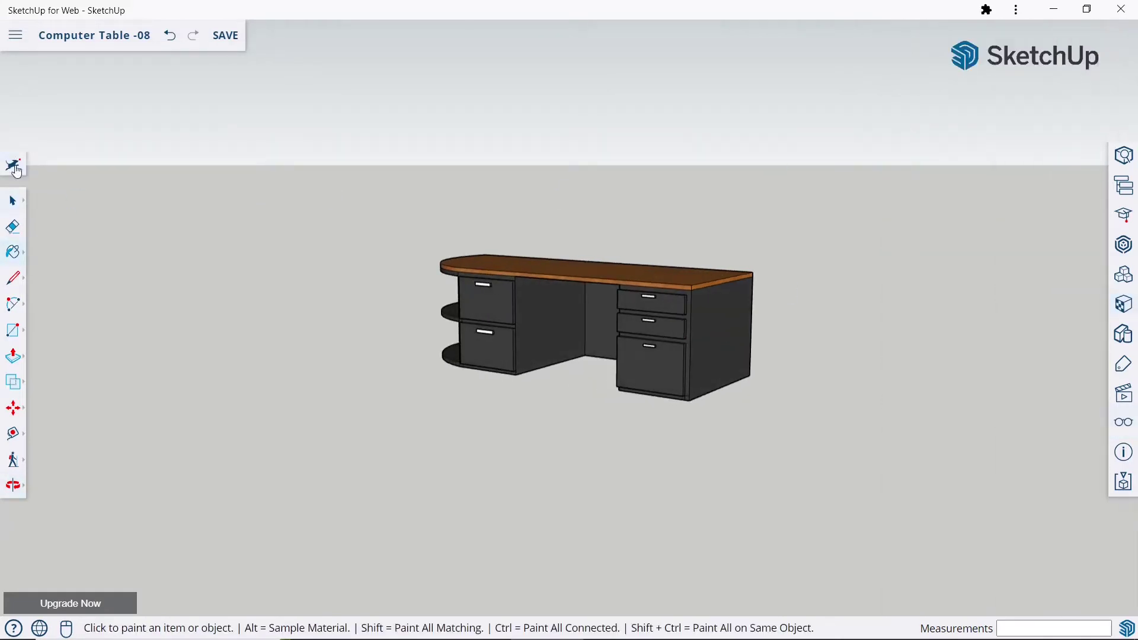
key(space)
click(13, 484)
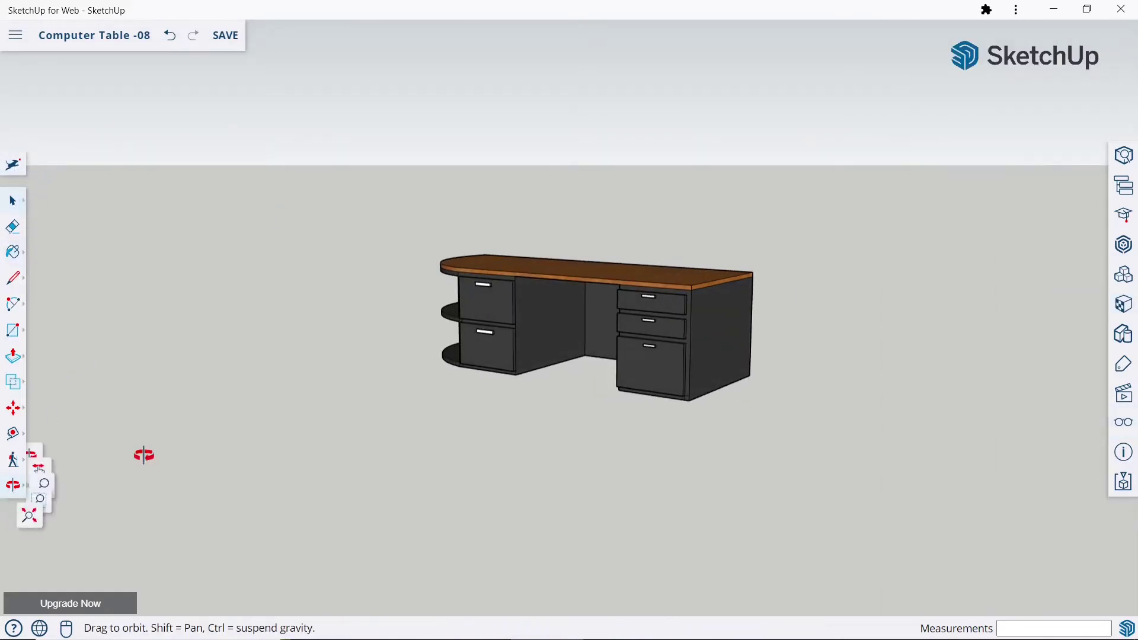
scroll(596, 336, up, 3)
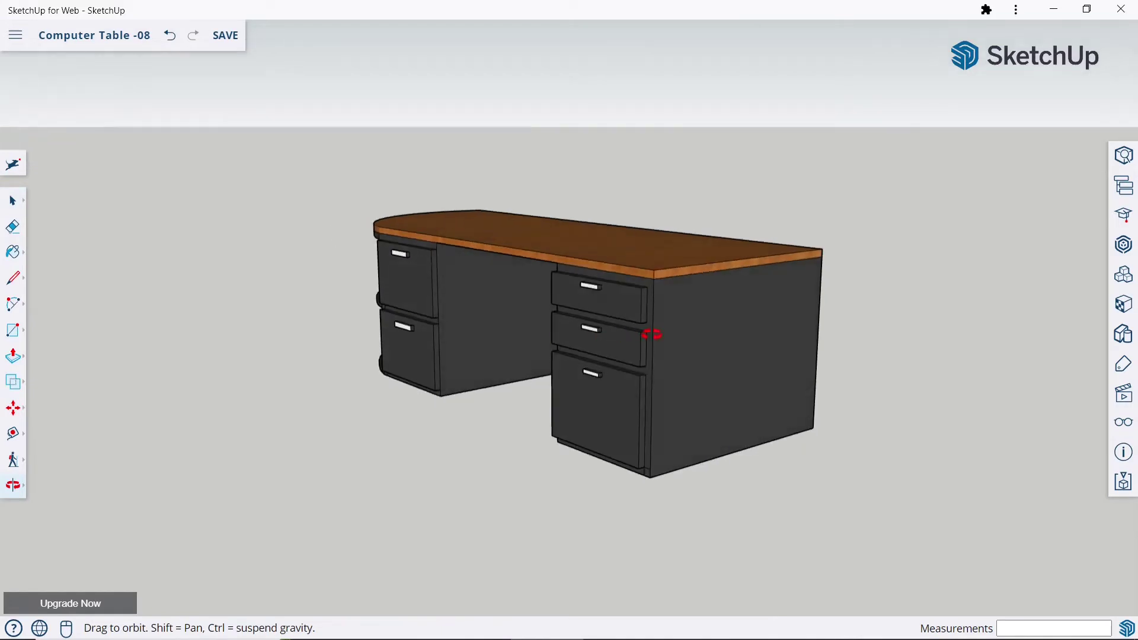